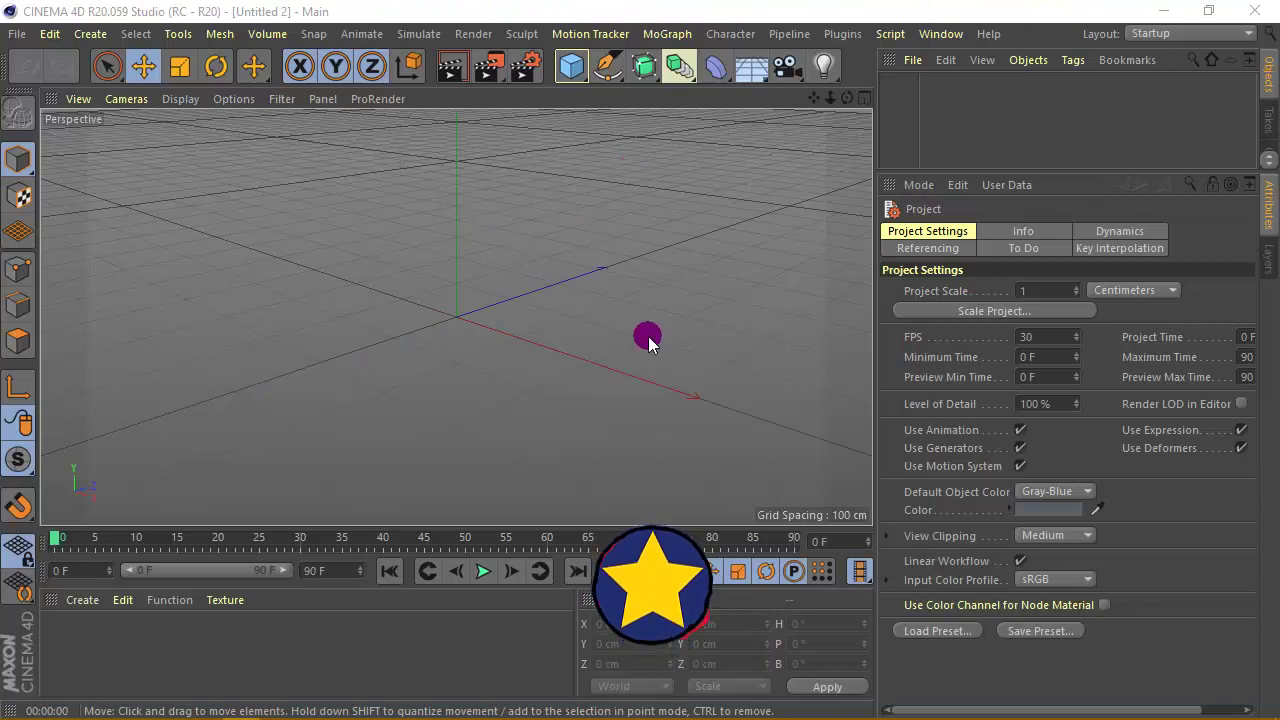
Add a Middle-aligned MoText reading 'B' and begin entering a 0.5 cm depth.
{"action": "left_click", "coordinate": [666, 34]}
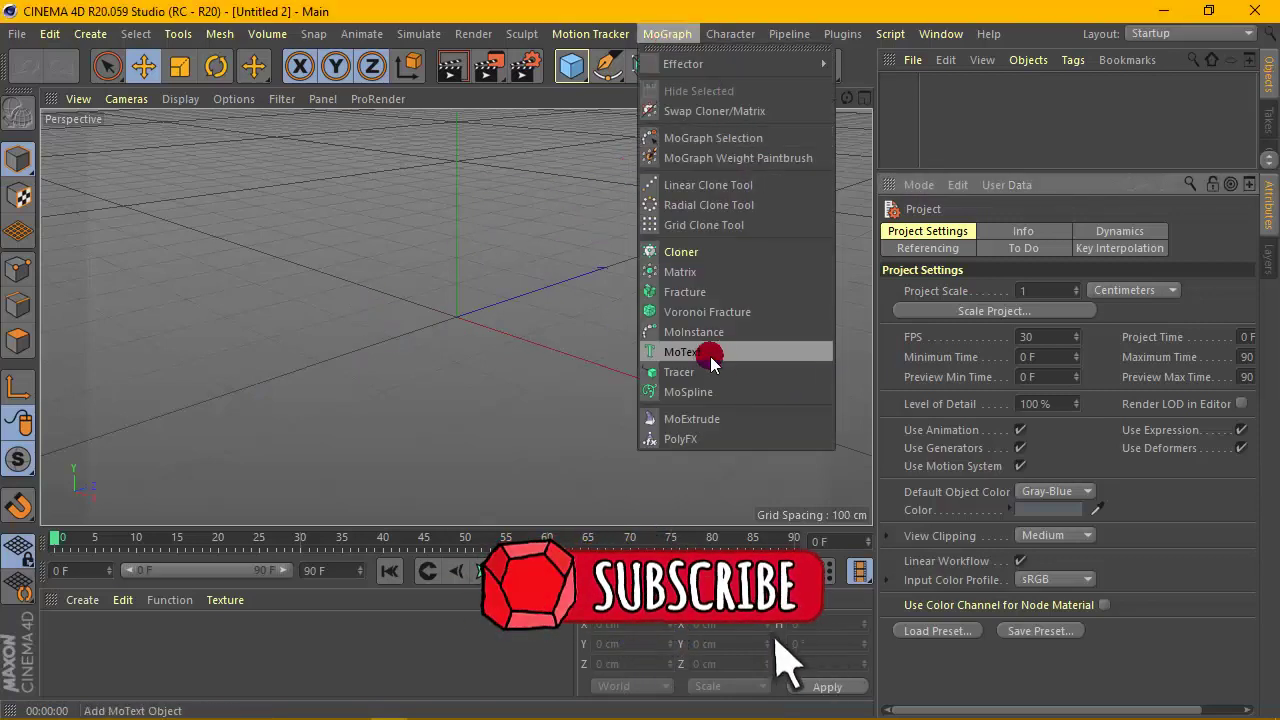
{"action": "left_click", "coordinate": [712, 354]}
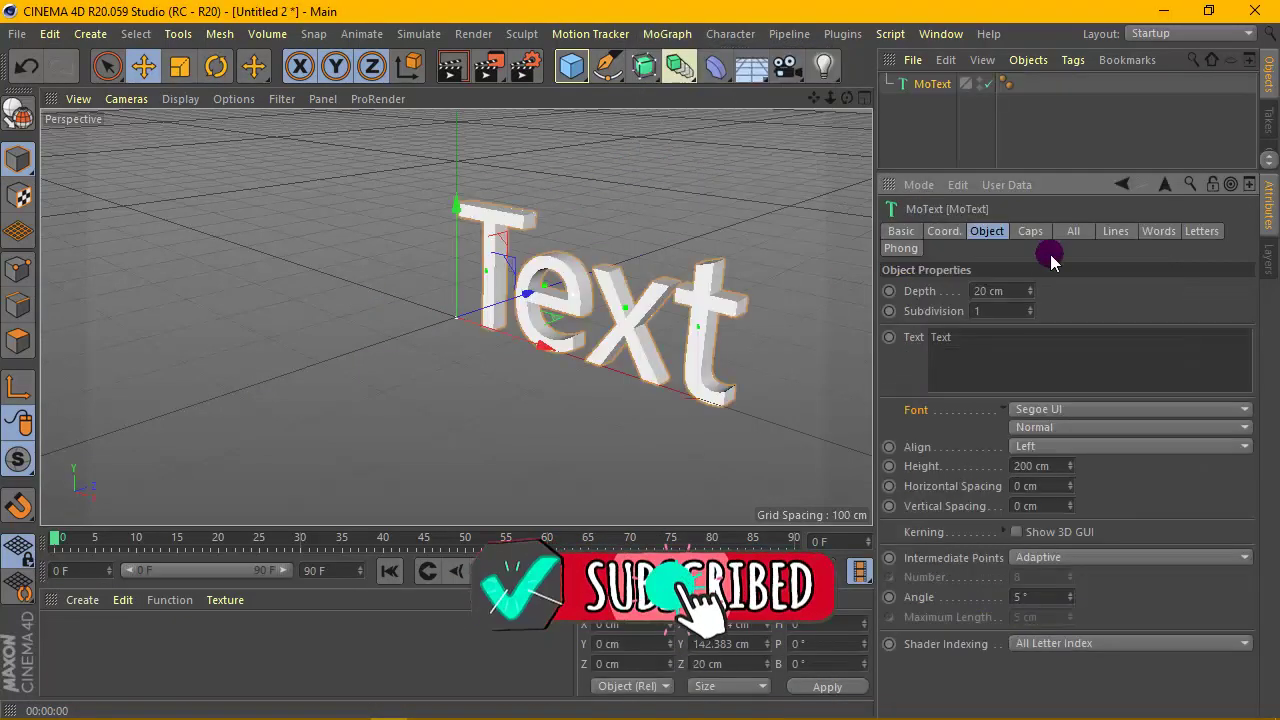
{"action": "left_click", "coordinate": [1086, 451]}
{"action": "left_click", "coordinate": [1084, 485]}
{"action": "double_click", "coordinate": [930, 338]}
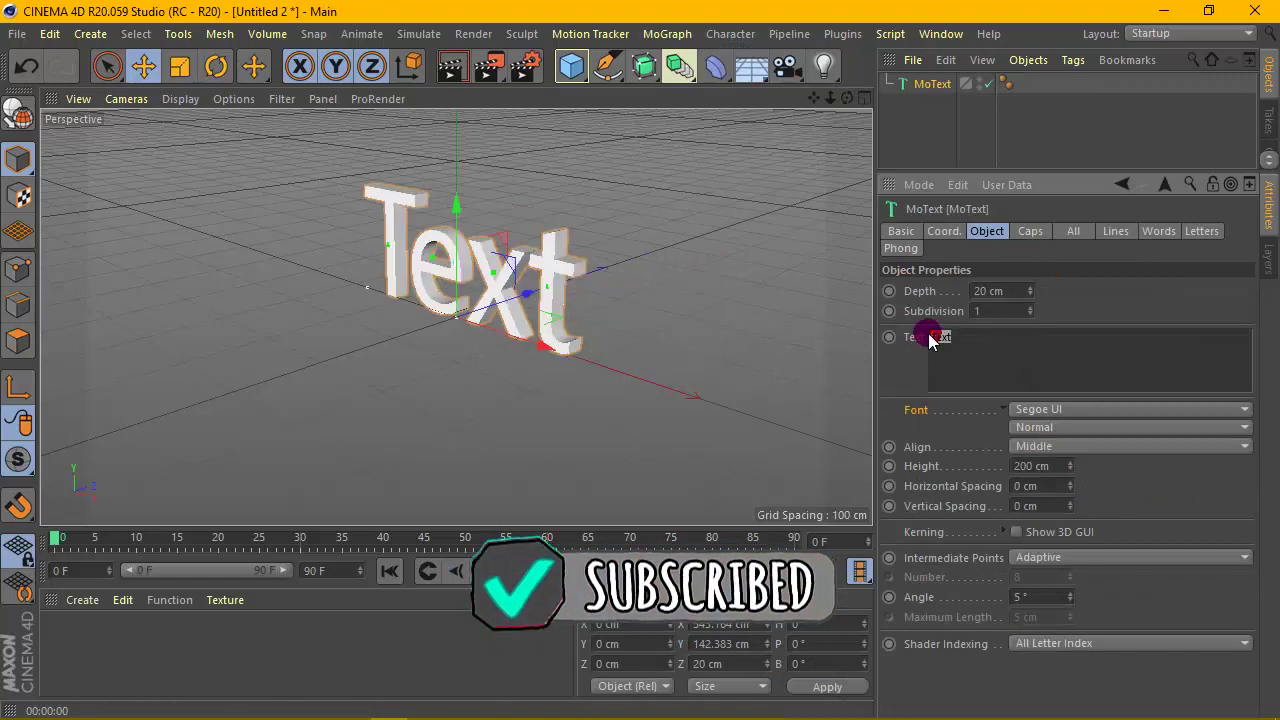
{"action": "type", "text": "B"}
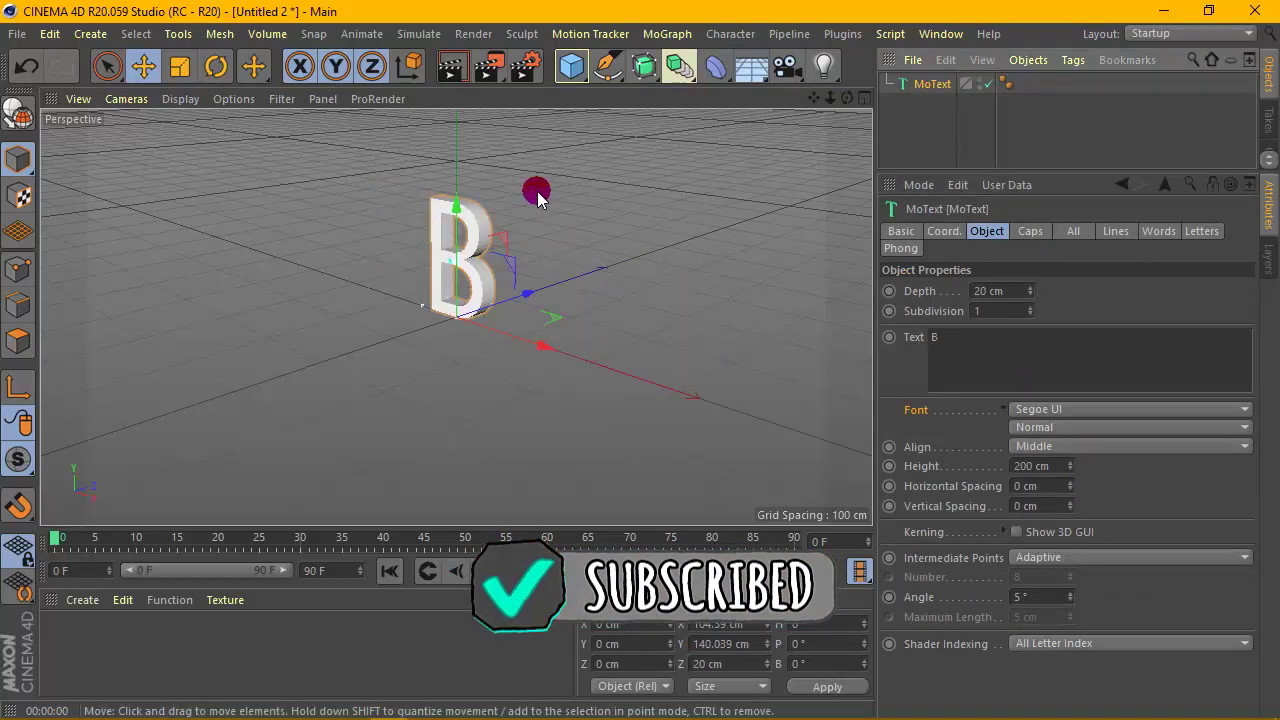
{"action": "scroll", "coordinate": [537, 197], "scroll_direction": "up", "scroll_amount": 3}
{"action": "left_click", "coordinate": [985, 342]}
{"action": "type", "text": "0.5"}
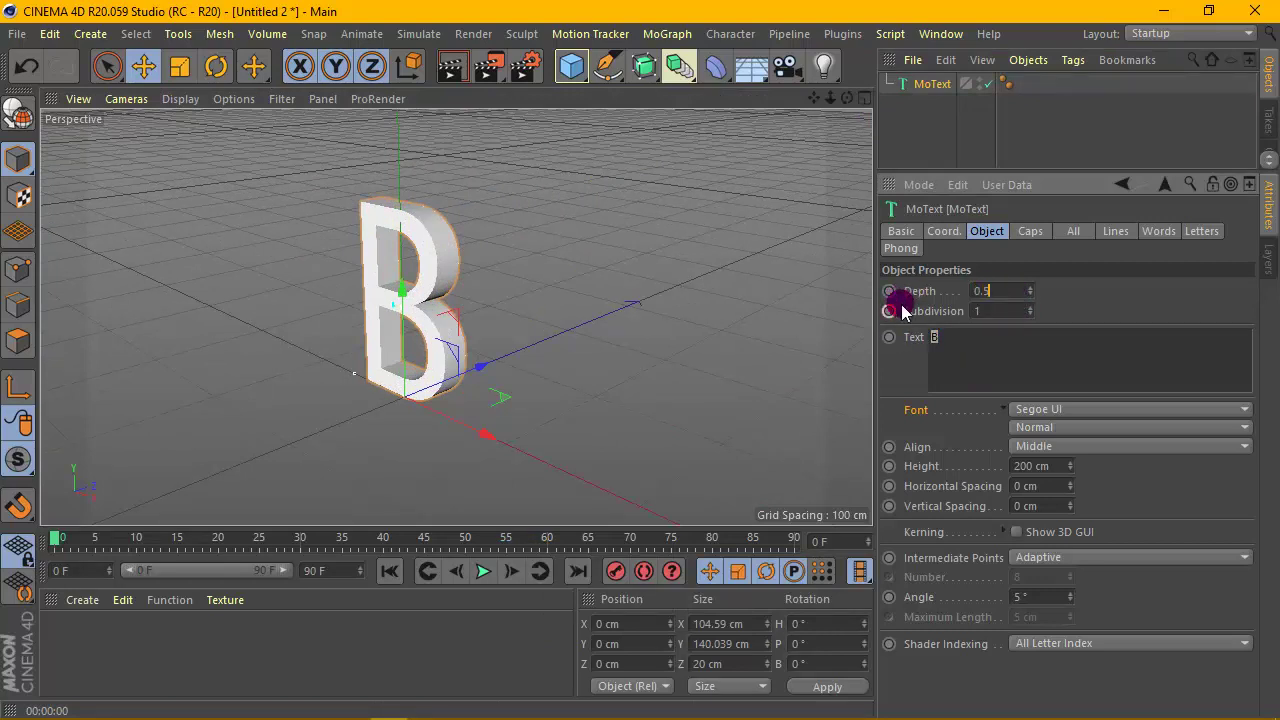
Commit the 0.5 cm depth and orbit around the B to inspect how thin it is.
{"action": "left_click", "coordinate": [932, 98]}
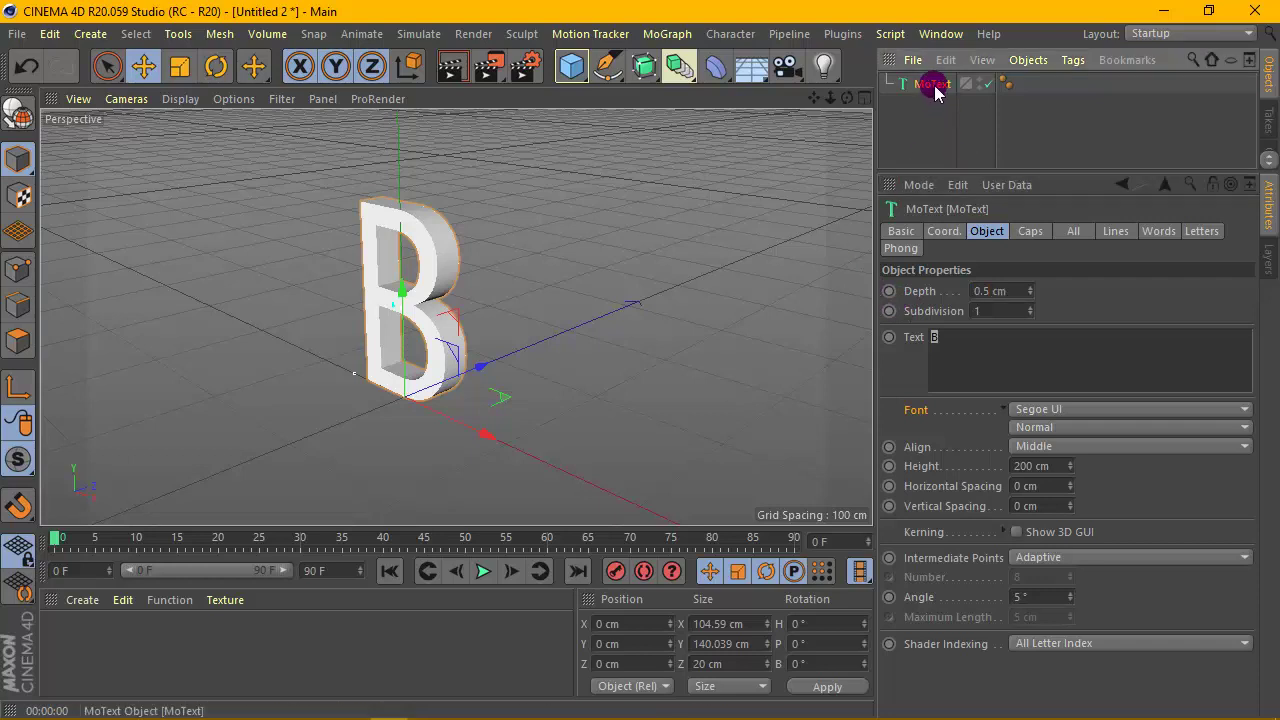
{"action": "mouse_move", "coordinate": [847, 97]}
{"action": "left_mouse_down"}
{"action": "mouse_move", "coordinate": [455, 316]}
{"action": "mouse_move", "coordinate": [514, 257]}
{"action": "left_mouse_up"}
{"action": "mouse_move", "coordinate": [840, 101]}
{"action": "left_mouse_down"}
{"action": "mouse_move", "coordinate": [390, 333]}
{"action": "mouse_move", "coordinate": [489, 222]}
{"action": "left_mouse_up"}
{"action": "left_click_drag", "start_coordinate": [847, 97], "coordinate": [454, 311]}
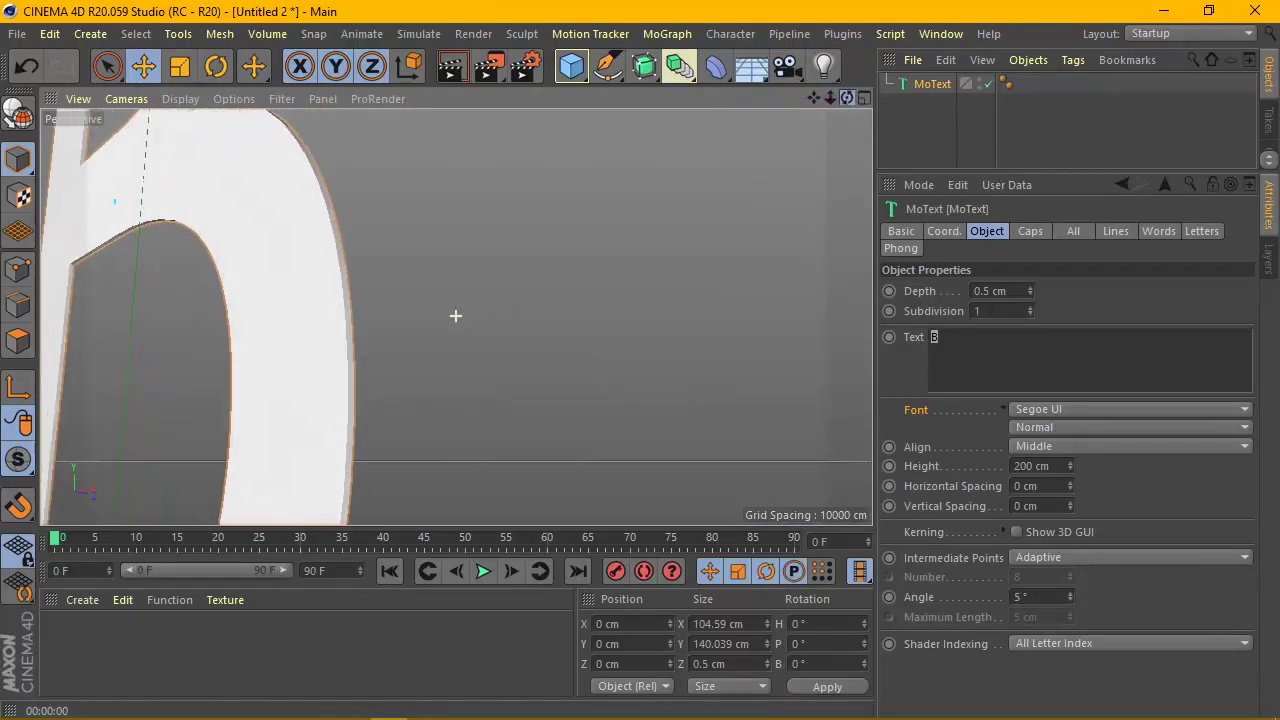
{"action": "left_click_drag", "start_coordinate": [723, 137], "coordinate": [430, 312], "text": "alt"}
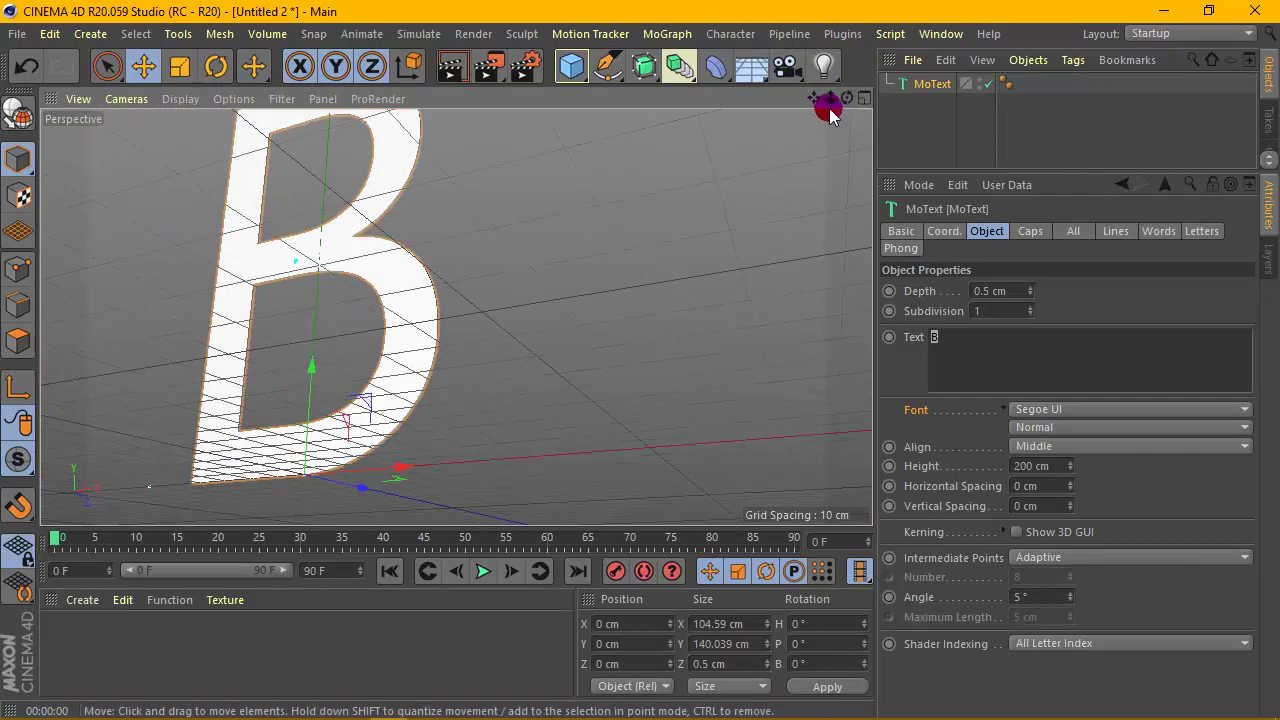
{"action": "left_click_drag", "start_coordinate": [829, 113], "coordinate": [528, 283]}
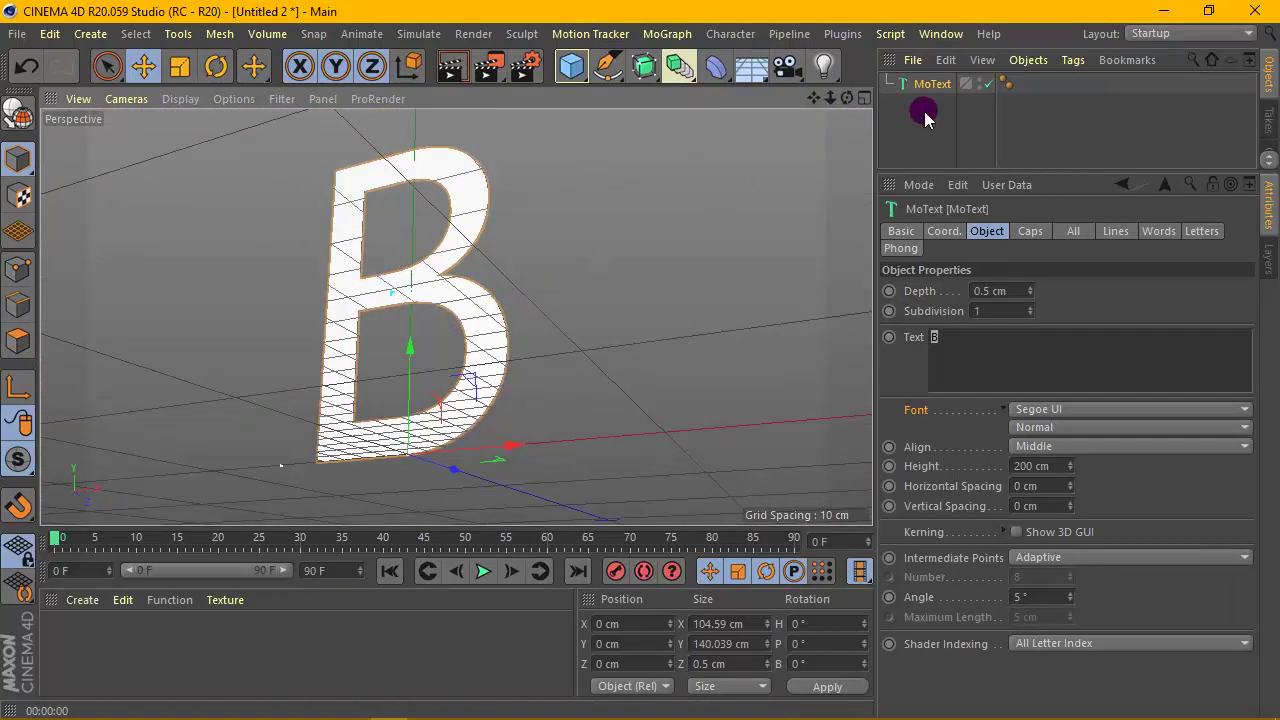
Switch to Gouraud Shading (Lines) and make the caps a Quadrangles regular grid.
{"action": "left_click", "coordinate": [190, 104]}
{"action": "left_click", "coordinate": [200, 148]}
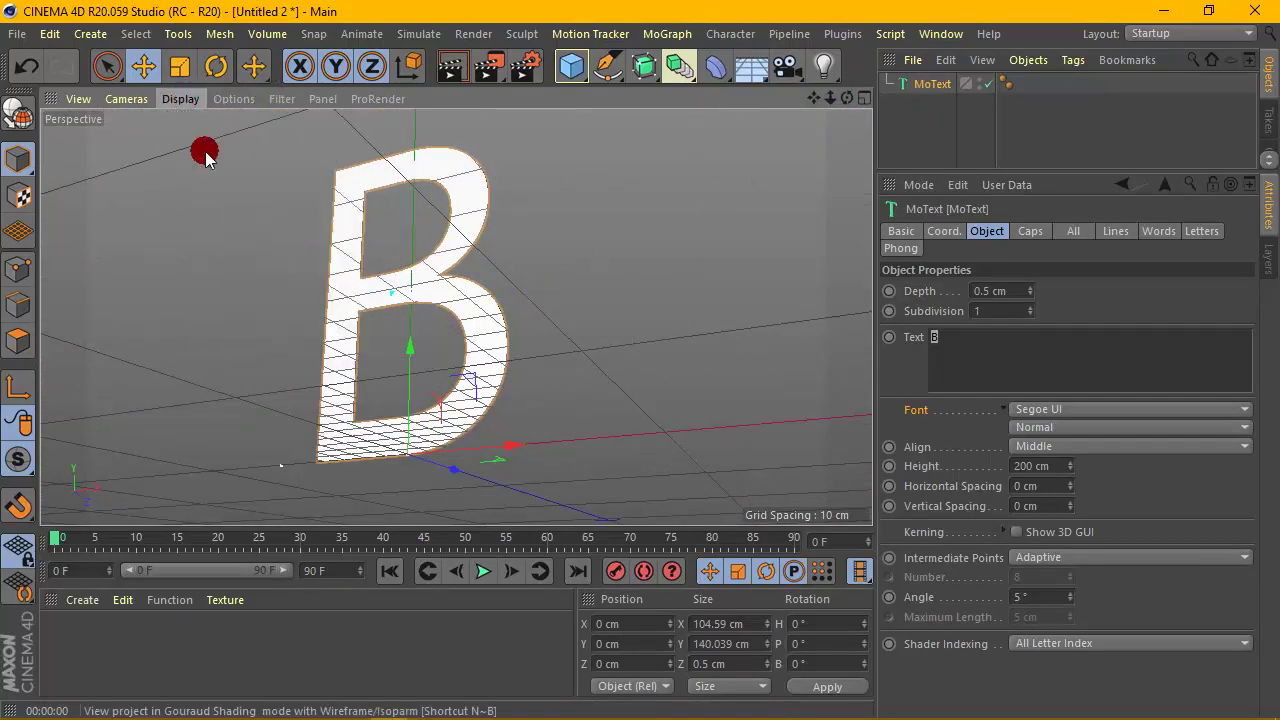
{"action": "left_click", "coordinate": [988, 228]}
{"action": "left_click", "coordinate": [1030, 231]}
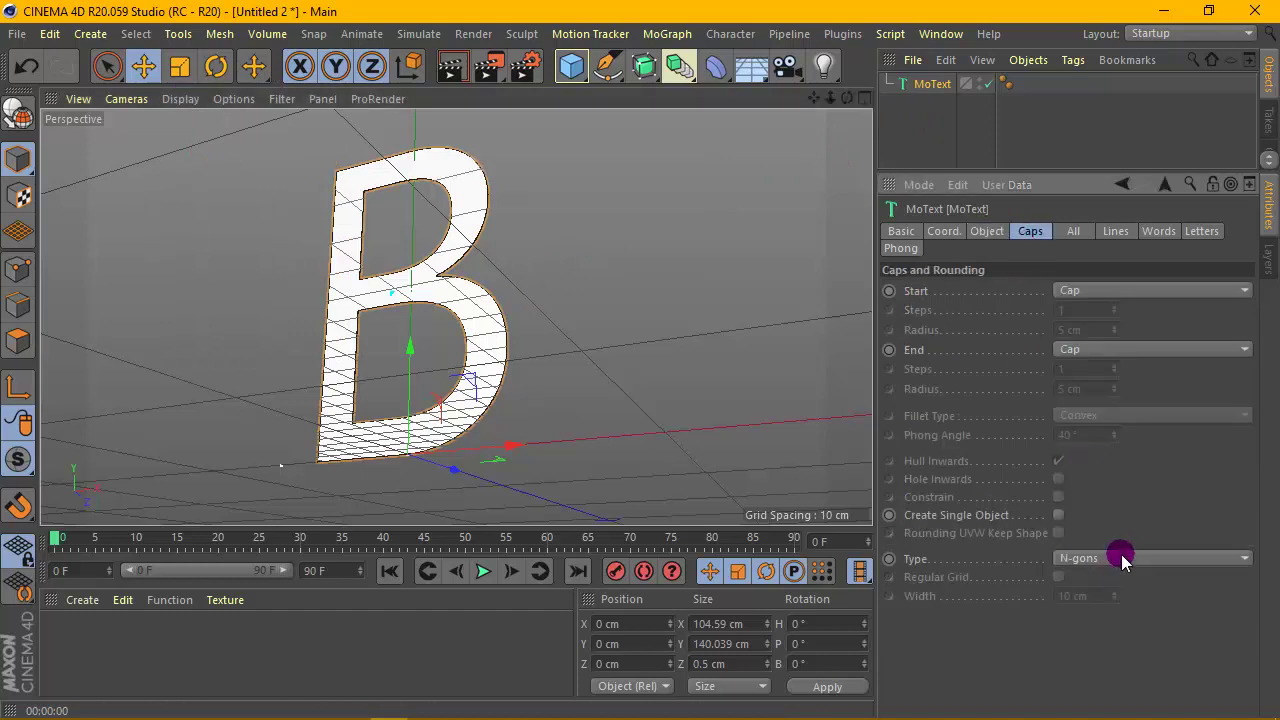
{"action": "left_click", "coordinate": [1122, 562]}
{"action": "left_click", "coordinate": [1103, 600]}
{"action": "left_click", "coordinate": [1058, 577]}
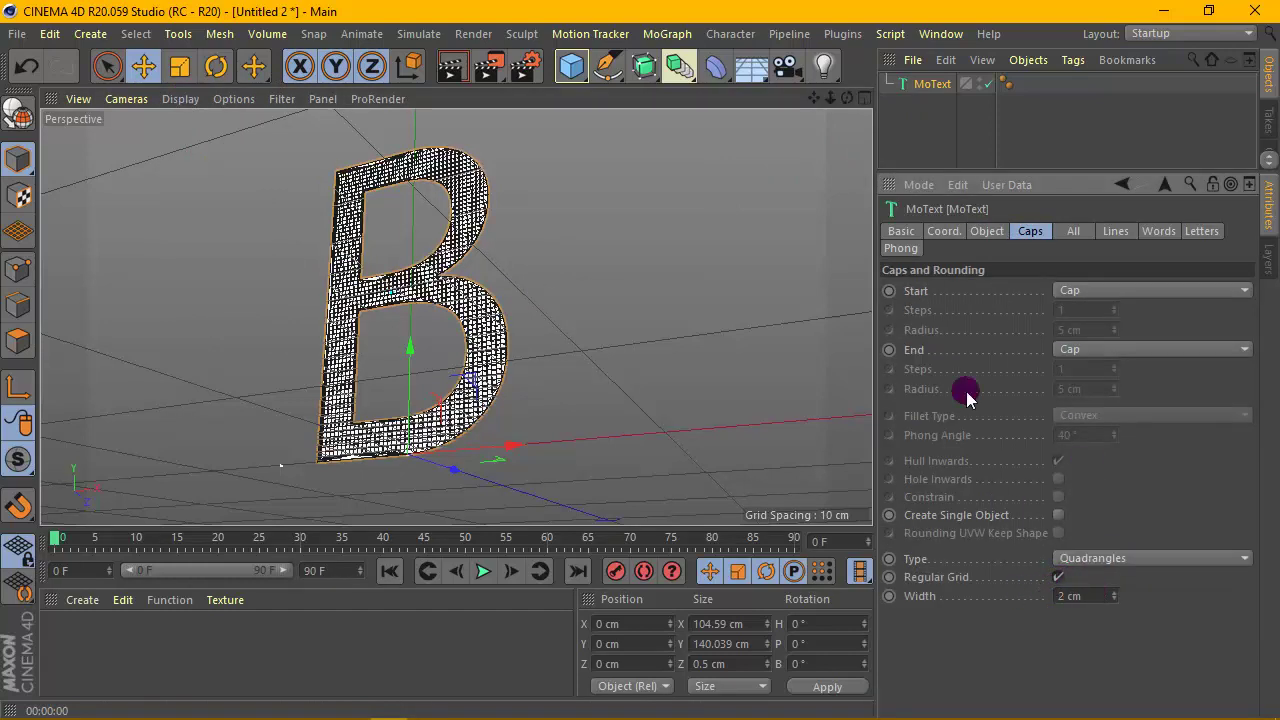
Set the B's intermediate points to Subdivided with 50 subdivisions.
{"action": "left_click", "coordinate": [999, 238]}
{"action": "left_click", "coordinate": [1092, 558]}
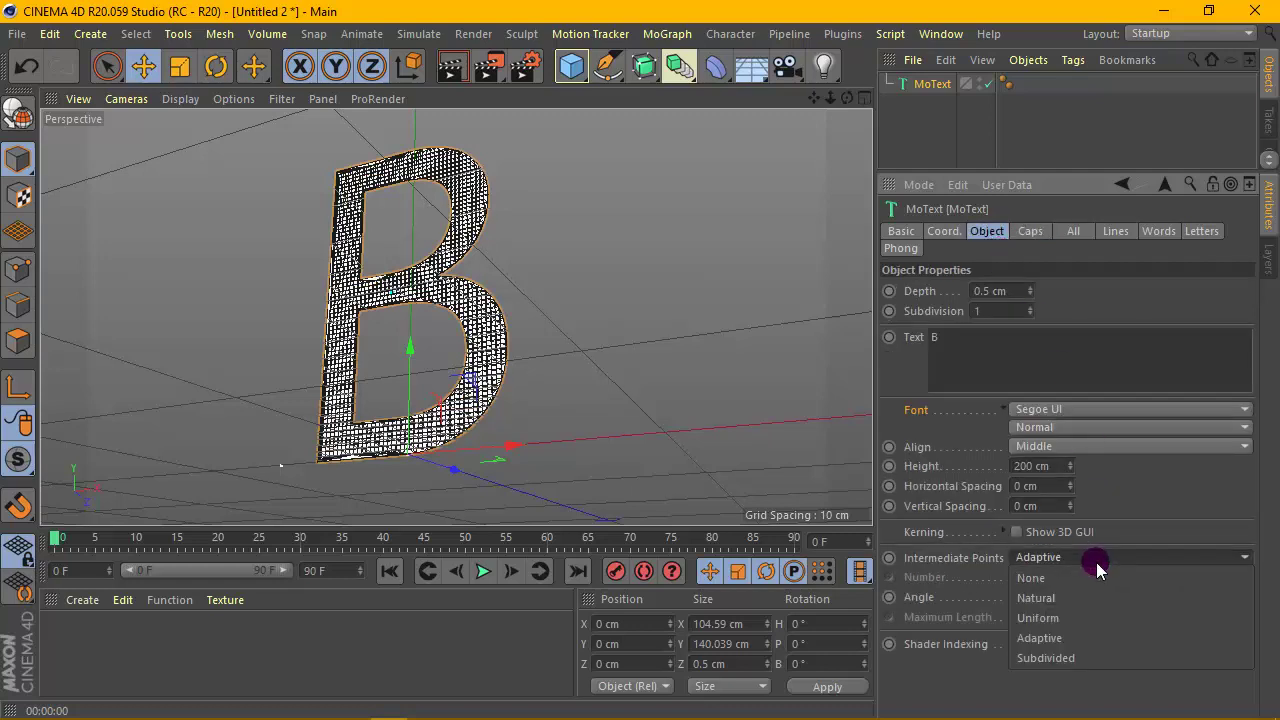
{"action": "left_click", "coordinate": [1066, 662]}
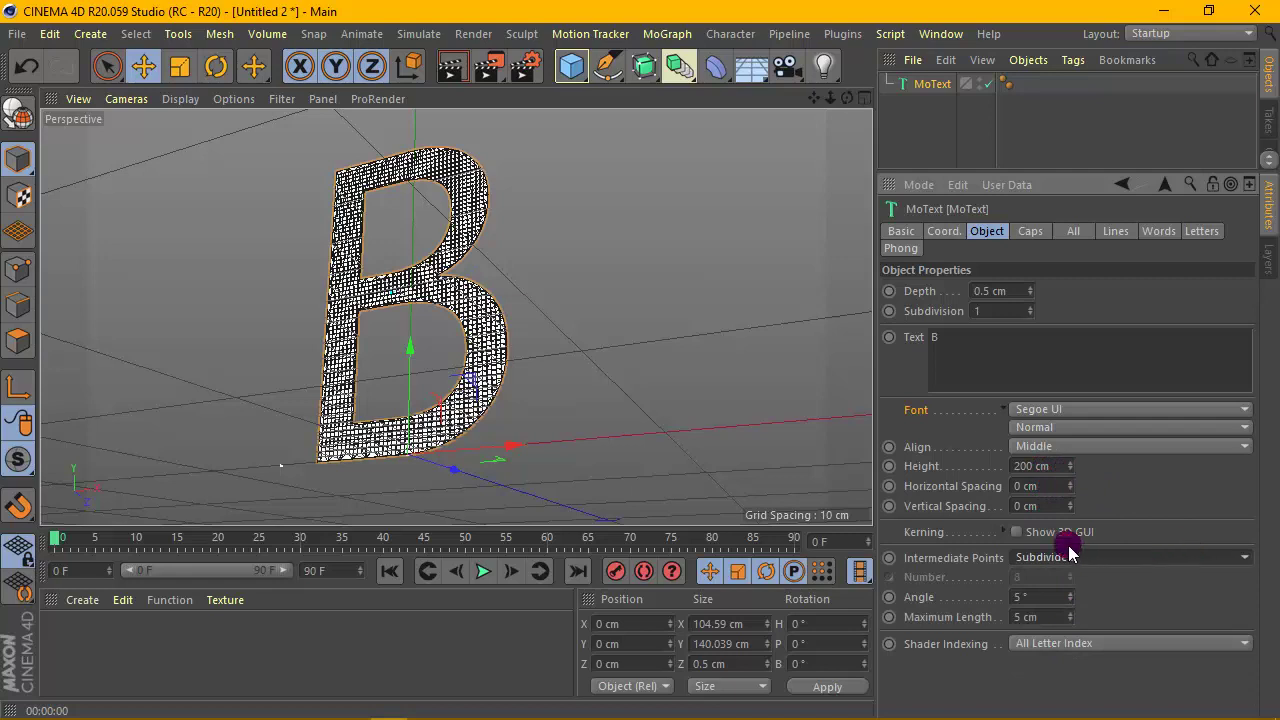
{"action": "left_click", "coordinate": [973, 316]}
{"action": "type", "text": "50"}
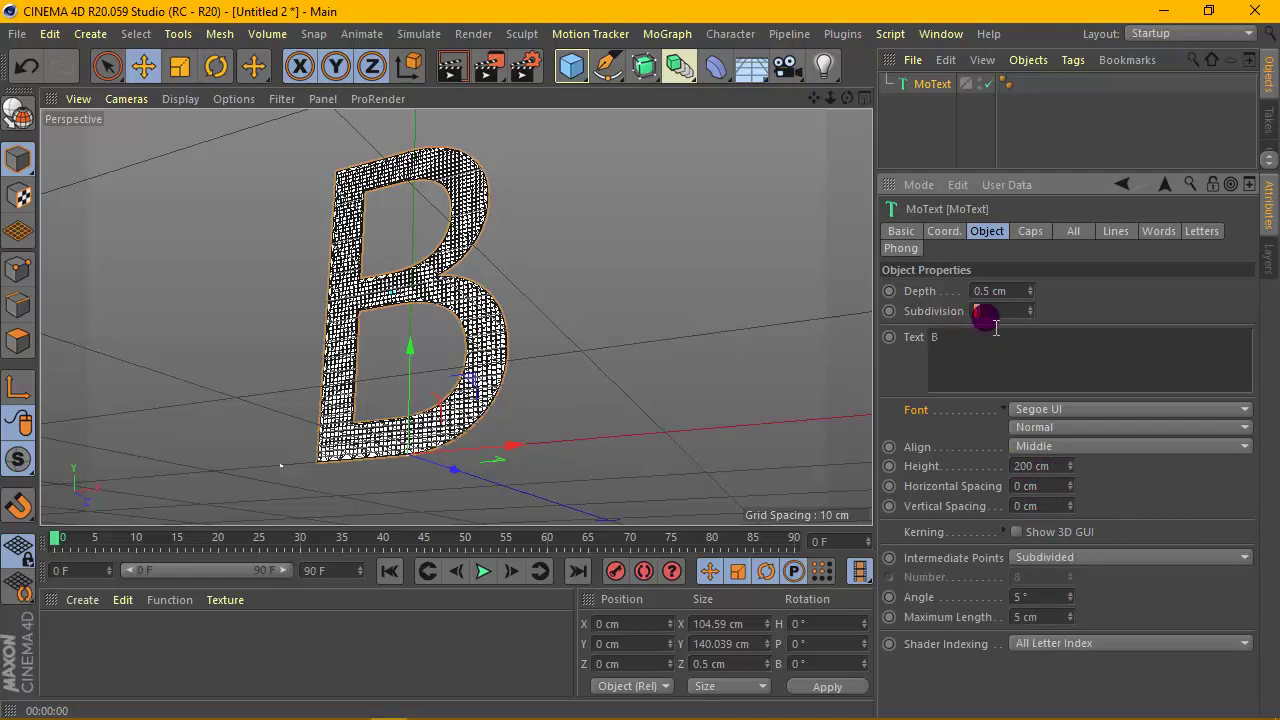
{"action": "left_click", "coordinate": [1029, 240]}
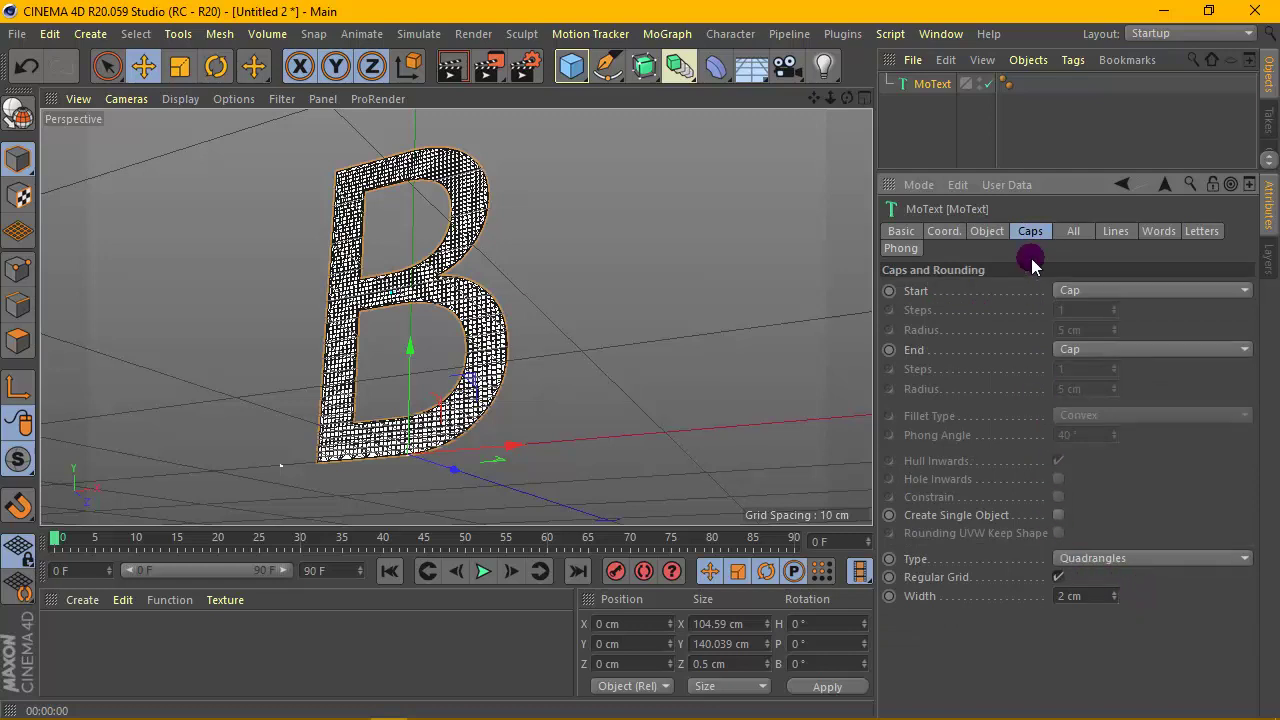
{"action": "left_click", "coordinate": [987, 234]}
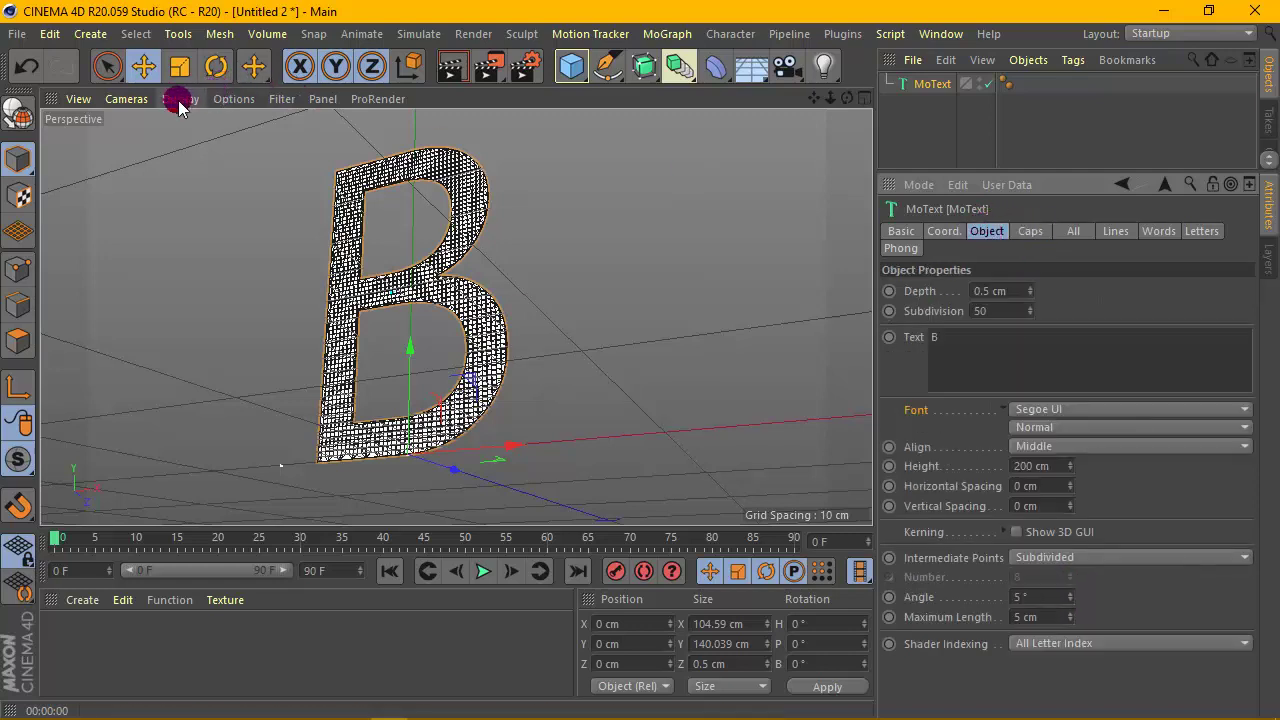
Return to plain smooth shading and face the B front-on.
{"action": "left_click", "coordinate": [178, 106]}
{"action": "left_click", "coordinate": [186, 124]}
{"action": "mouse_move", "coordinate": [423, 249]}
{"action": "left_mouse_down", "text": "alt"}
{"action": "mouse_move", "coordinate": [835, 135]}
{"action": "mouse_move", "coordinate": [820, 105]}
{"action": "left_mouse_up", "text": "alt"}
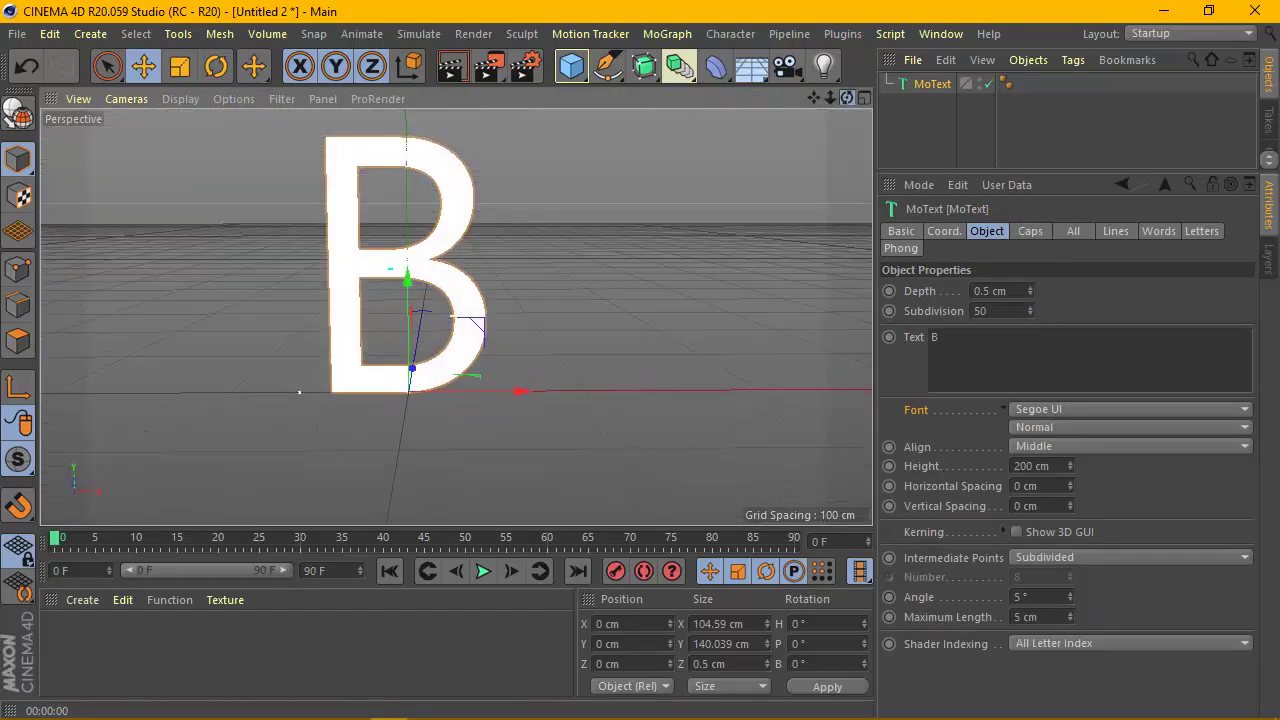
Add a Bend deformer with 90° banking rotation and raise it along Y.
{"action": "left_click", "coordinate": [714, 72]}
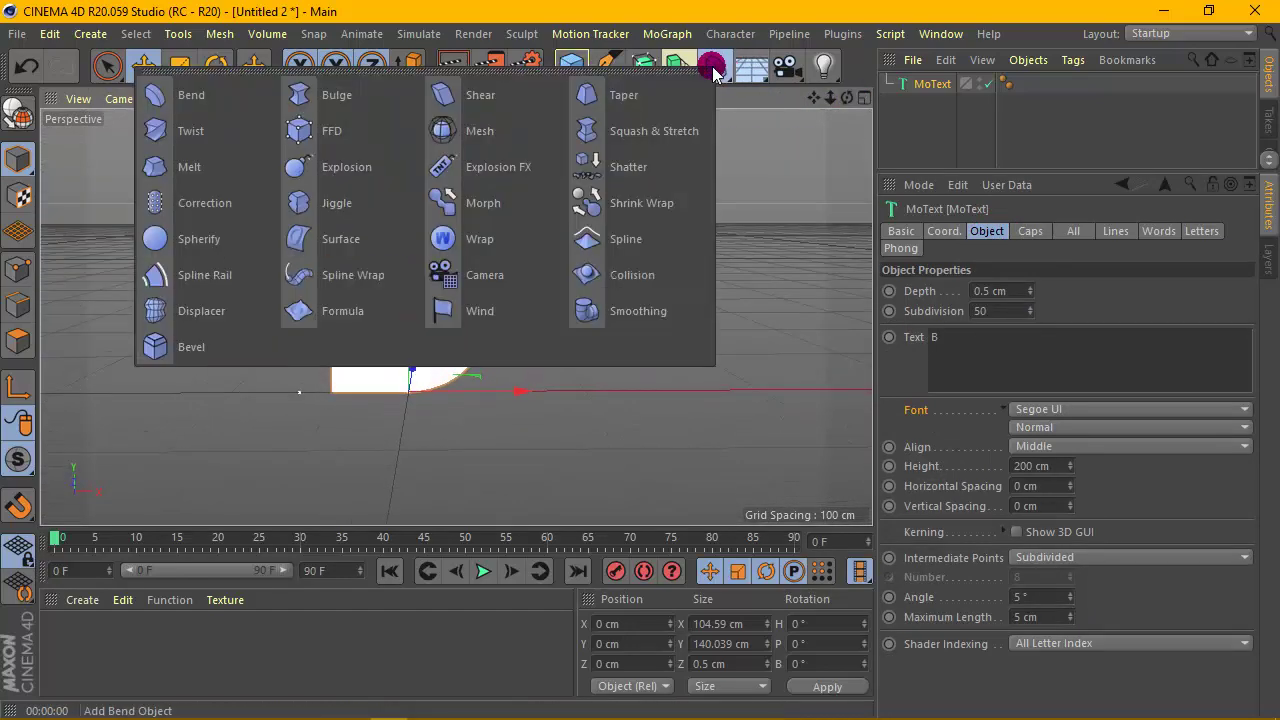
{"action": "left_click", "coordinate": [165, 100]}
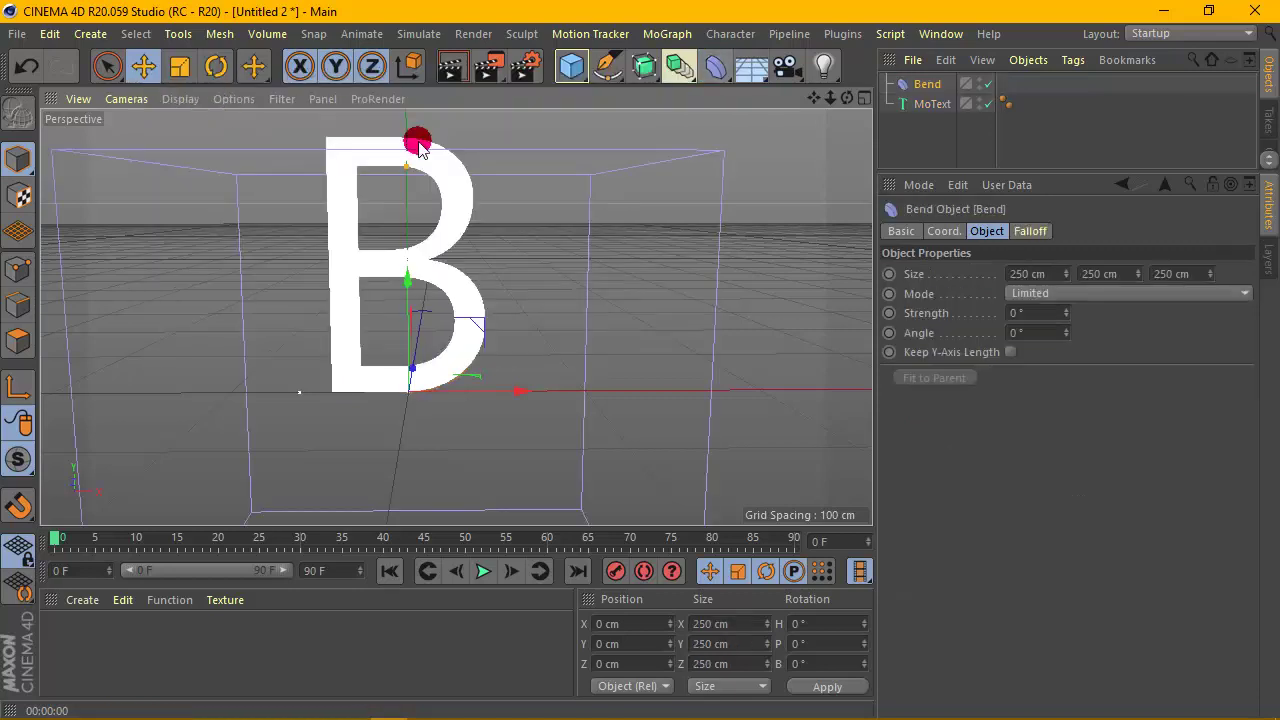
{"action": "left_click", "coordinate": [830, 663]}
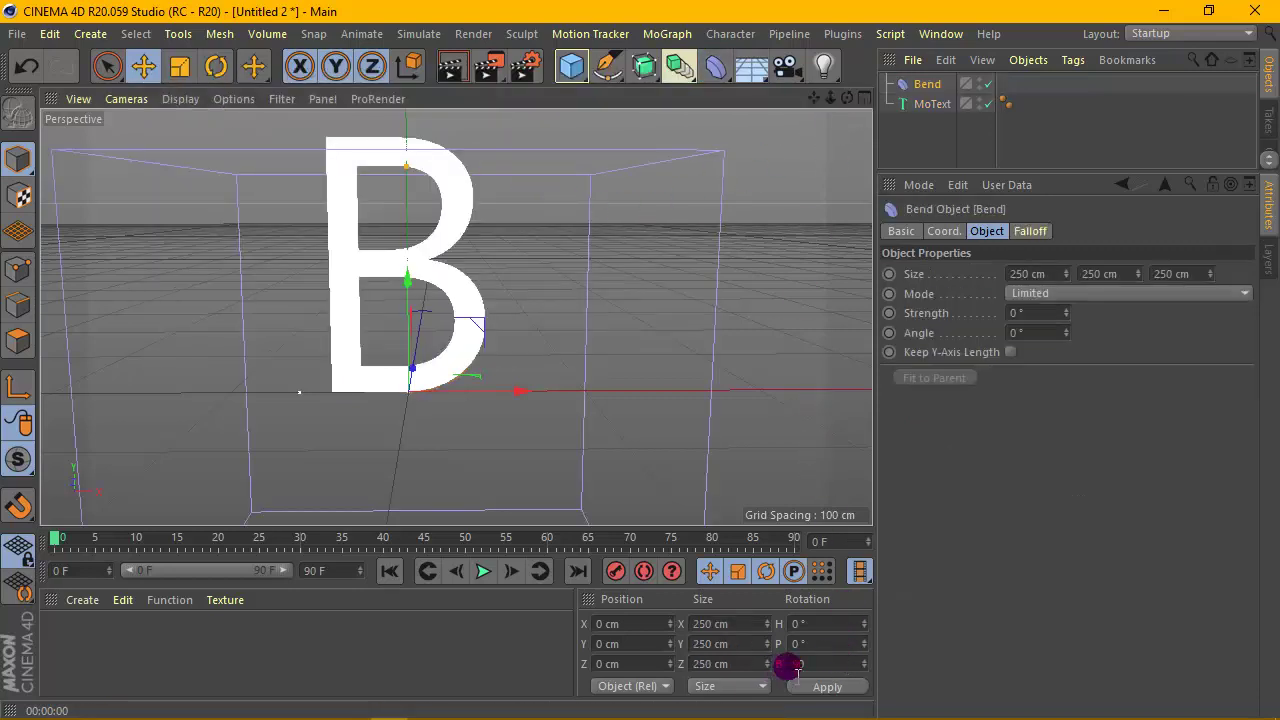
{"action": "type", "text": "90"}
{"action": "mouse_move", "coordinate": [528, 266]}
{"action": "left_mouse_down", "text": "alt"}
{"action": "mouse_move", "coordinate": [449, 414]}
{"action": "mouse_move", "coordinate": [443, 368]}
{"action": "left_mouse_up", "text": "alt"}
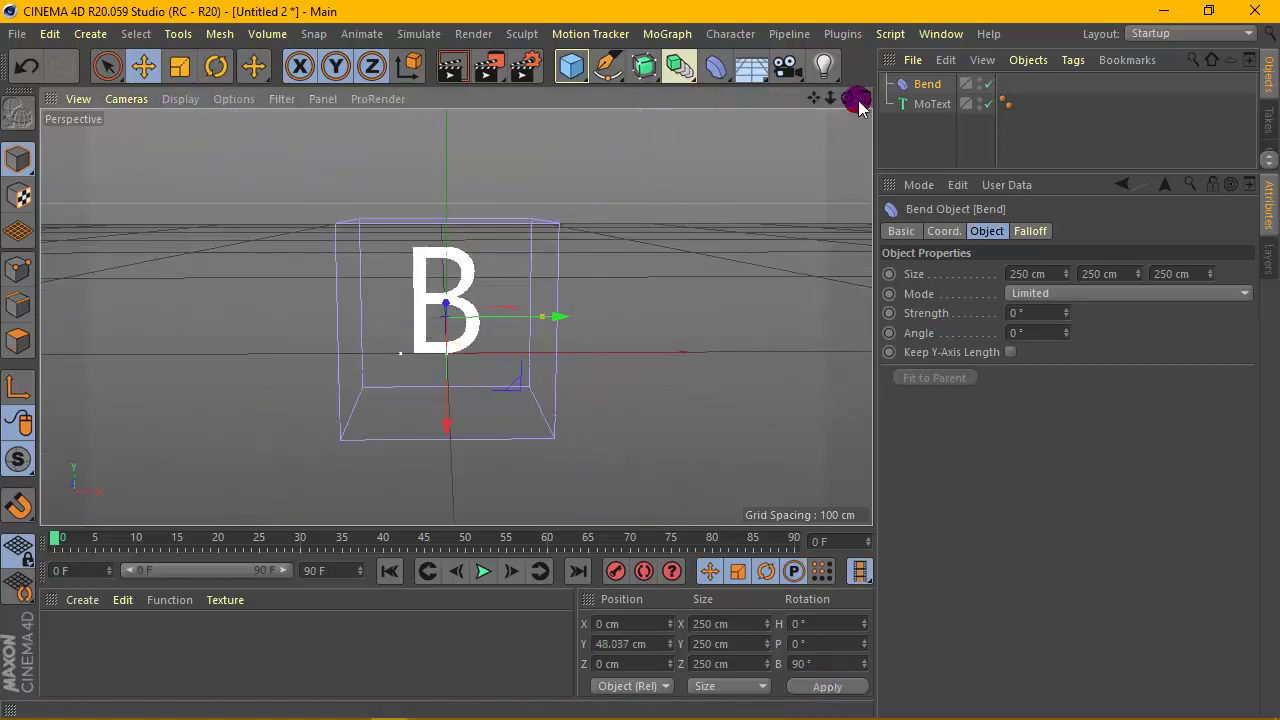
Thin the Bend box to 12 cm deep, viewing it from the side and front.
{"action": "left_click_drag", "start_coordinate": [847, 97], "coordinate": [700, 100]}
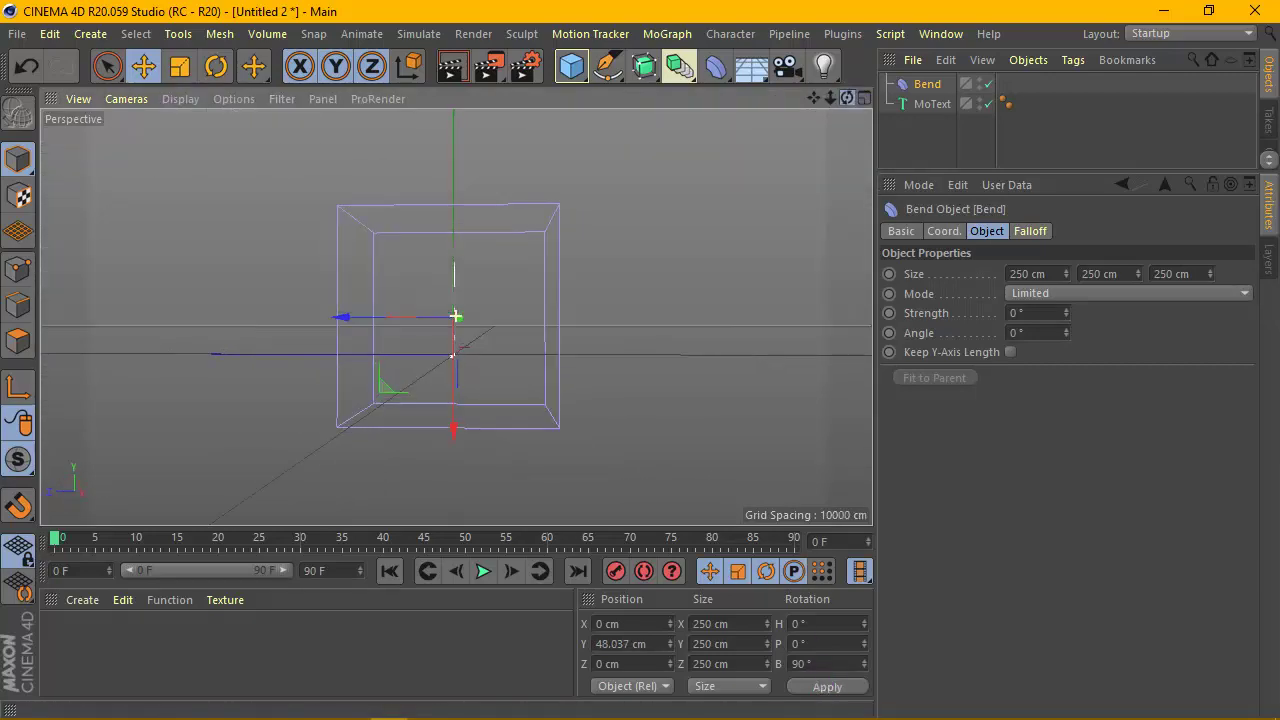
{"action": "left_click_drag", "start_coordinate": [1210, 273], "coordinate": [1100, 273]}
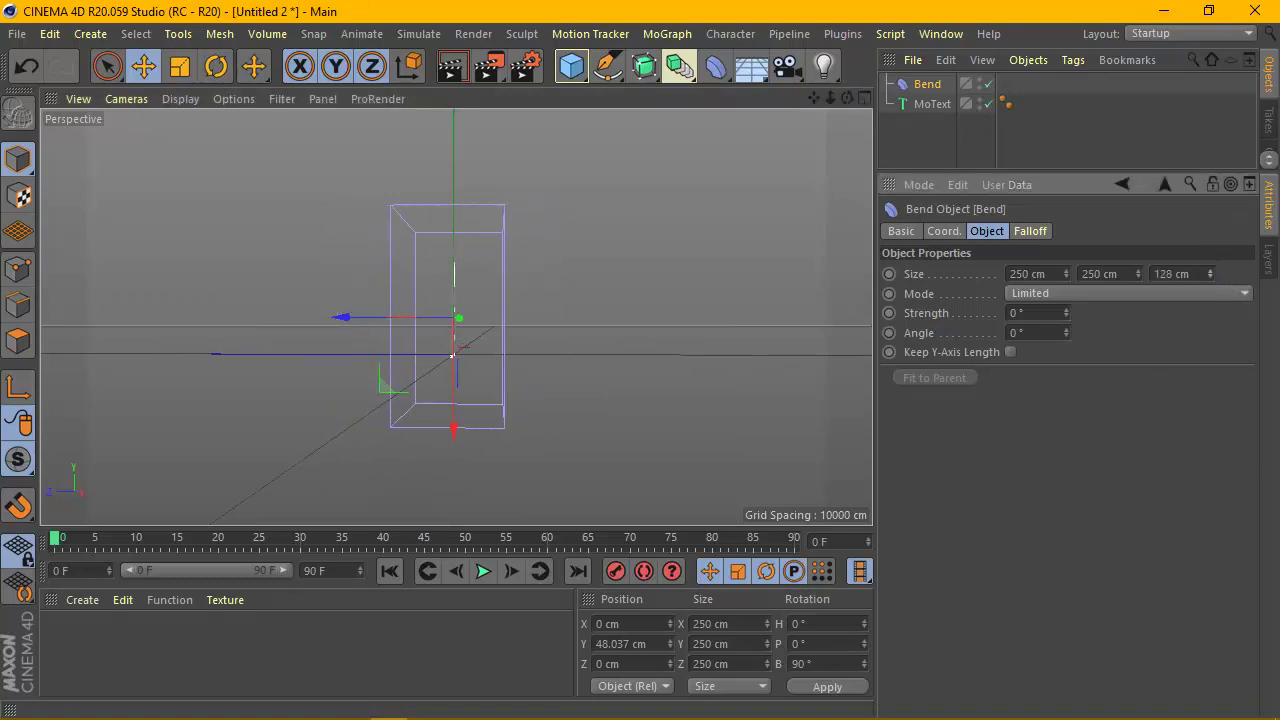
{"action": "left_click_drag", "start_coordinate": [646, 277], "coordinate": [508, 249], "text": "alt"}
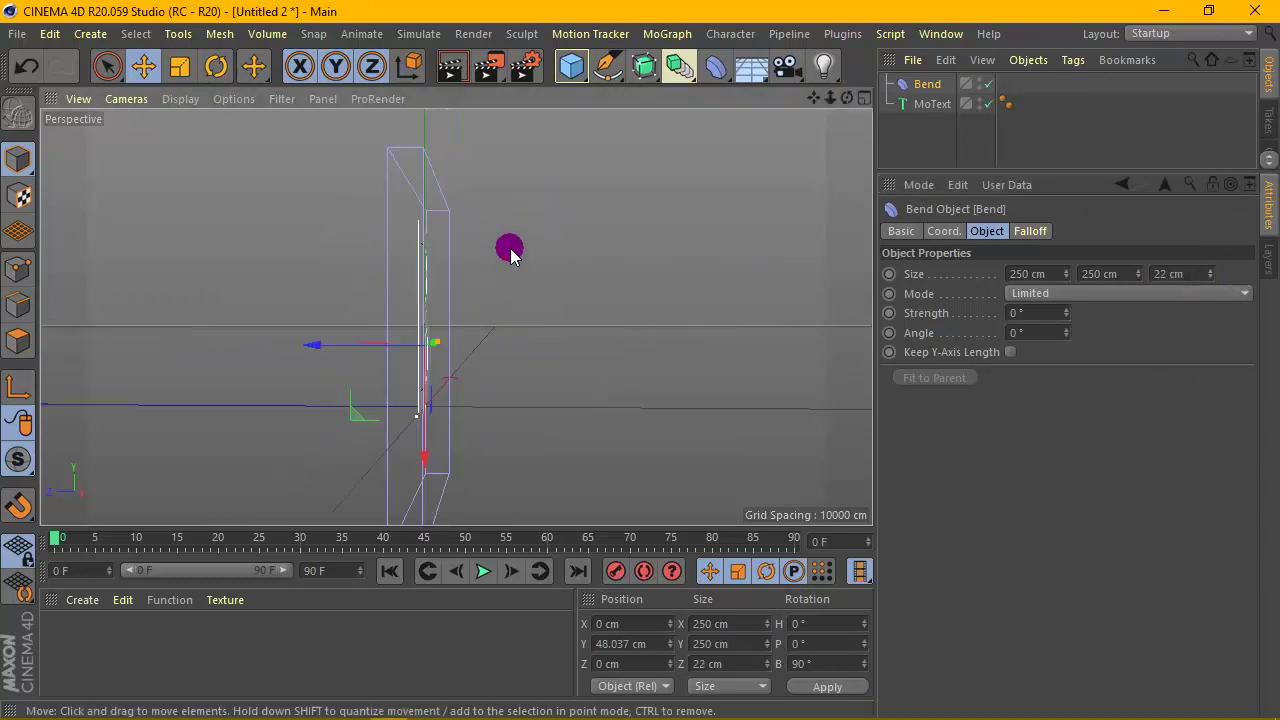
{"action": "left_click_drag", "start_coordinate": [820, 94], "coordinate": [456, 316]}
{"action": "left_click_drag", "start_coordinate": [807, 112], "coordinate": [600, 234]}
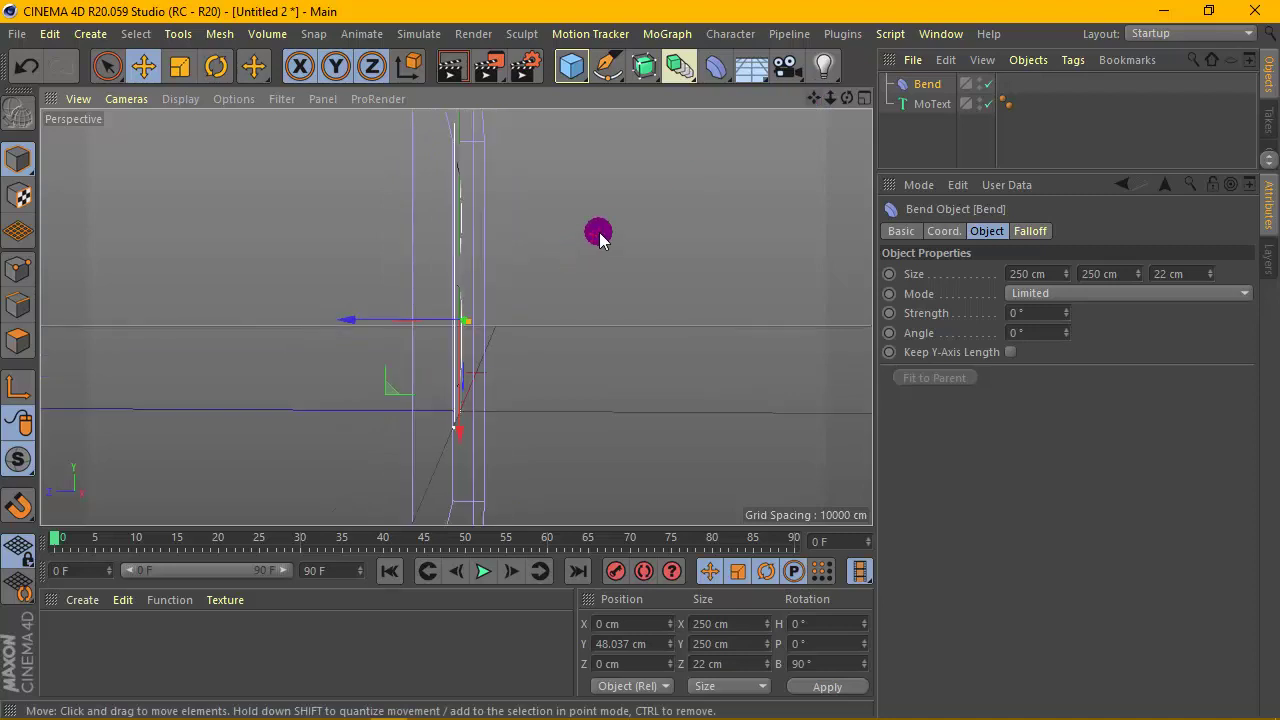
{"action": "left_click_drag", "start_coordinate": [800, 105], "coordinate": [813, 100]}
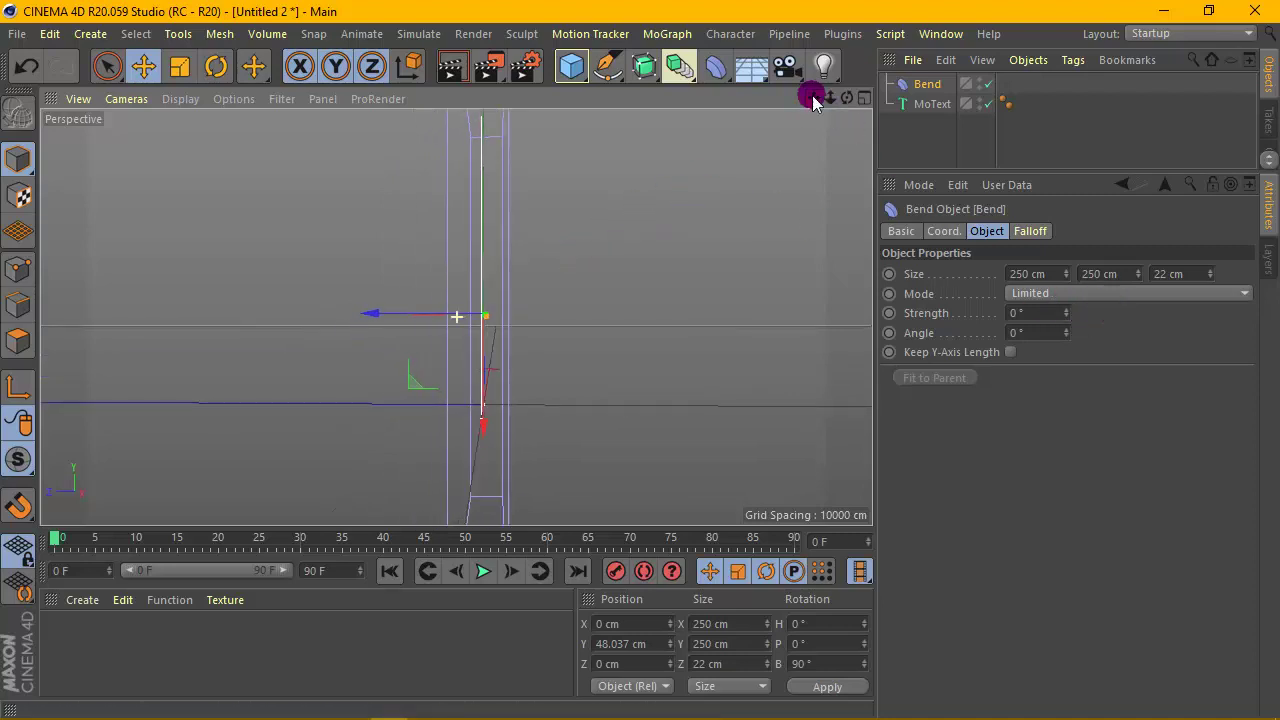
{"action": "left_click_drag", "start_coordinate": [1210, 278], "coordinate": [1210, 310]}
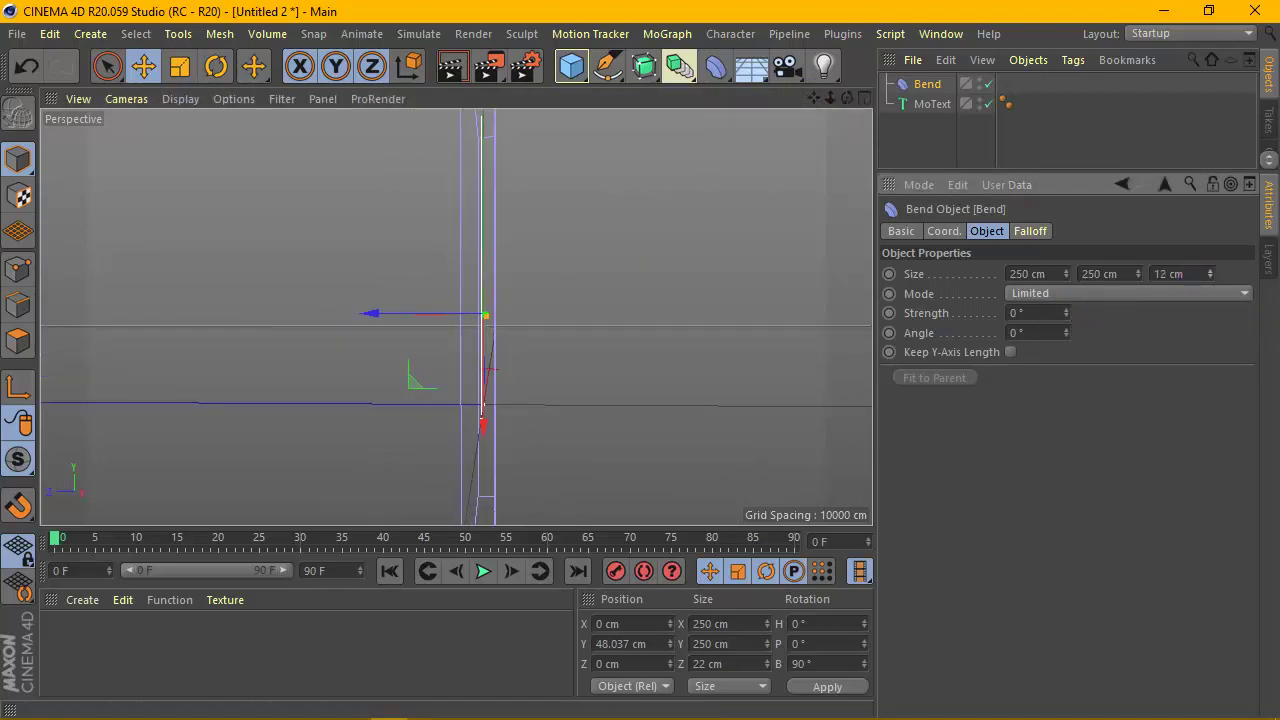
{"action": "left_click_drag", "start_coordinate": [850, 105], "coordinate": [790, 100]}
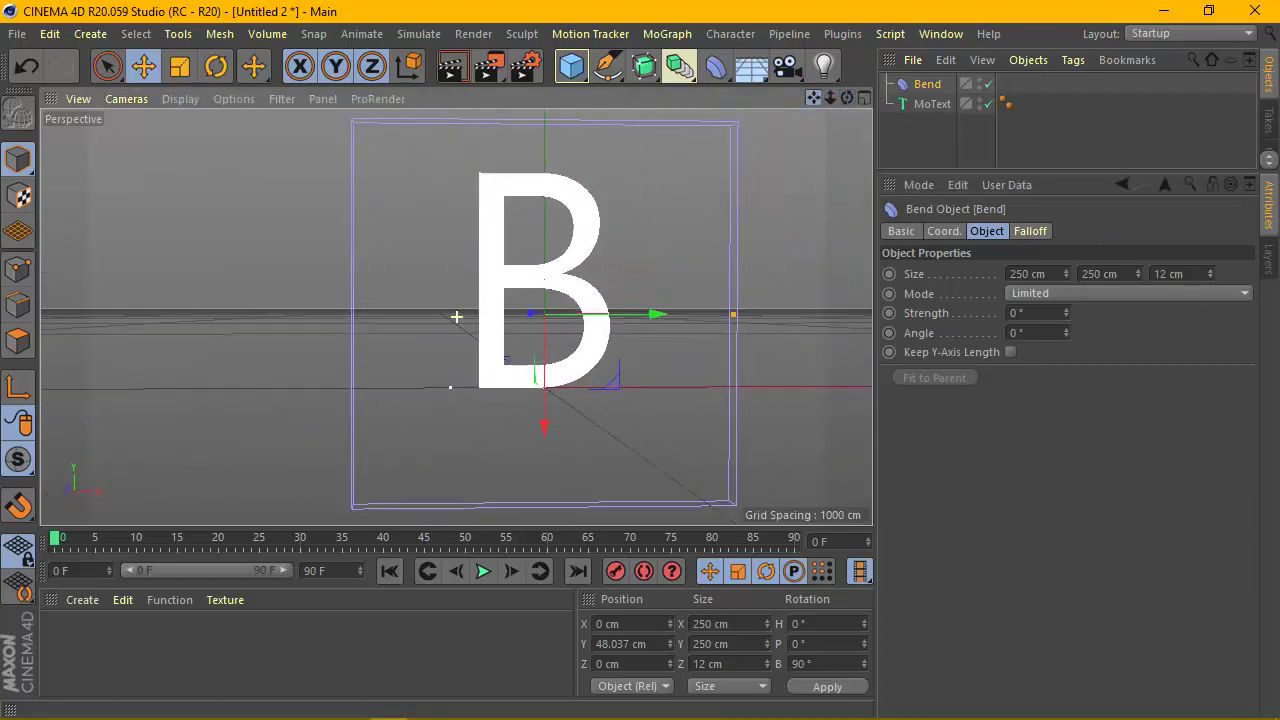
Resize the Bend to 160 × 142 cm and raise it to Y 70.932 cm around the B.
{"action": "left_click_drag", "start_coordinate": [617, 337], "coordinate": [591, 310]}
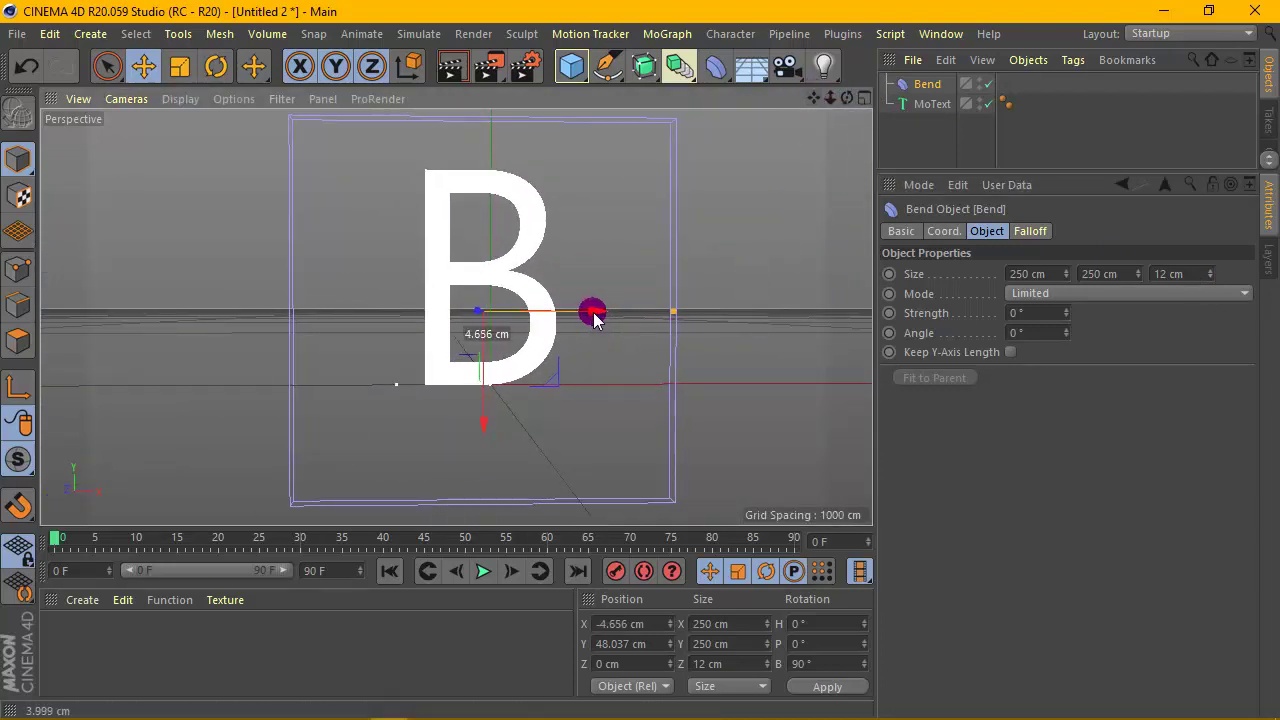
{"action": "left_click_drag", "start_coordinate": [1066, 278], "coordinate": [1066, 300]}
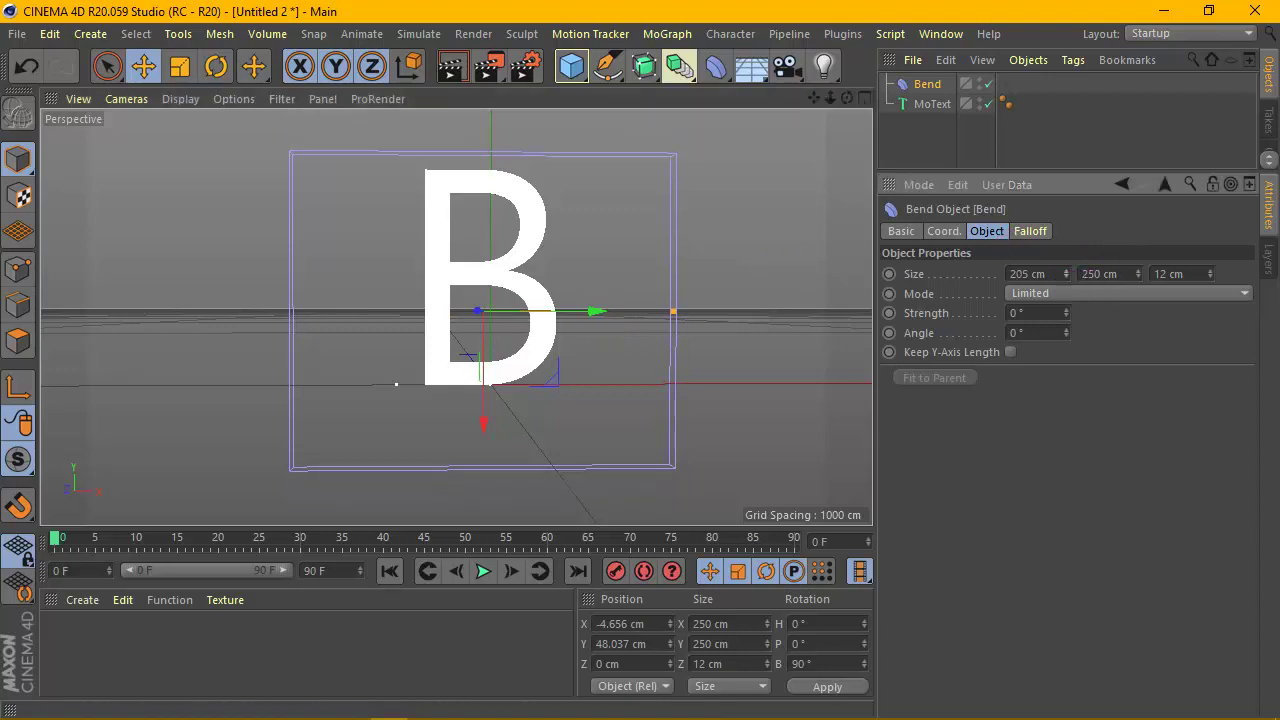
{"action": "left_click_drag", "start_coordinate": [1137, 278], "coordinate": [1137, 350]}
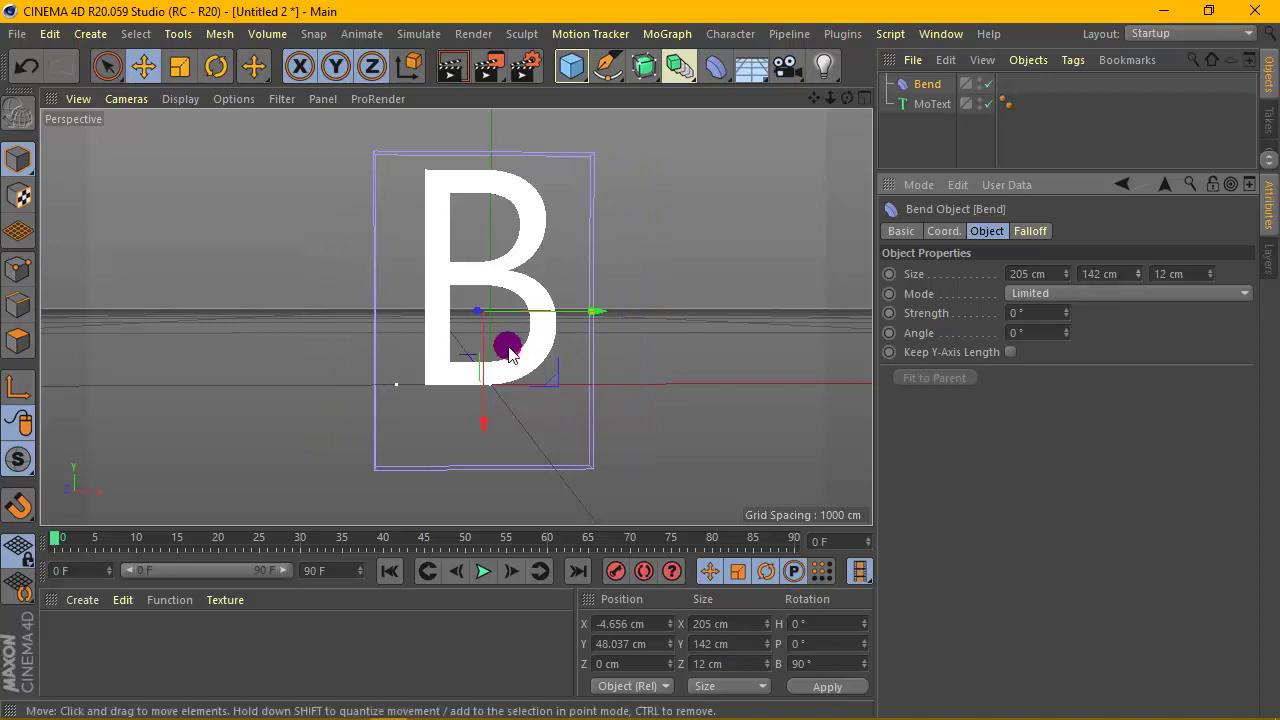
{"action": "left_click_drag", "start_coordinate": [480, 363], "coordinate": [480, 347]}
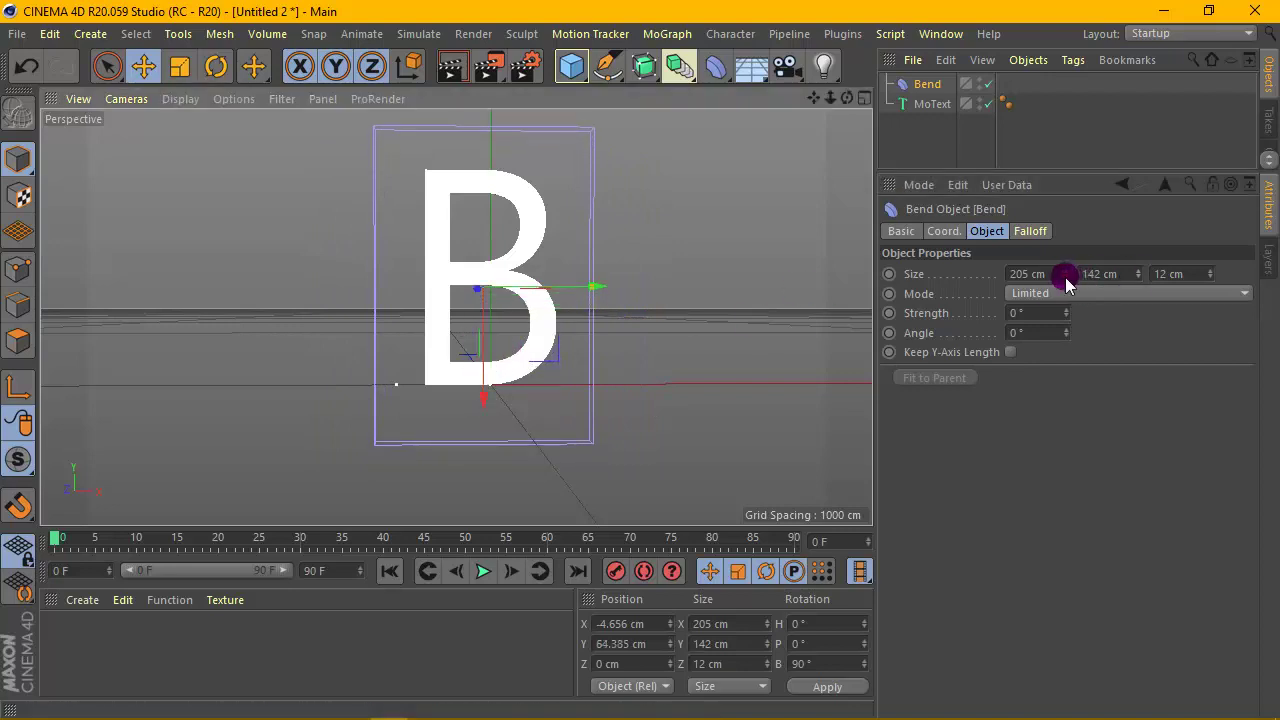
{"action": "left_click_drag", "start_coordinate": [1066, 278], "coordinate": [1066, 296]}
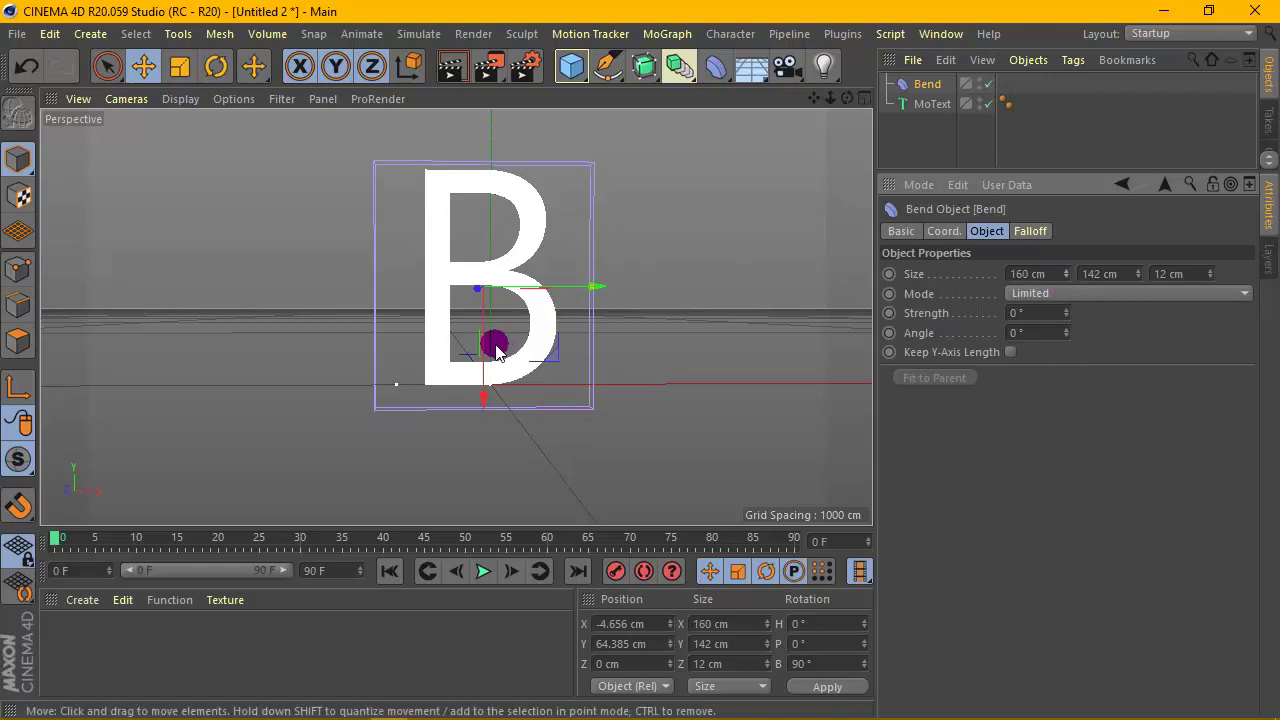
{"action": "left_click_drag", "start_coordinate": [484, 343], "coordinate": [480, 335]}
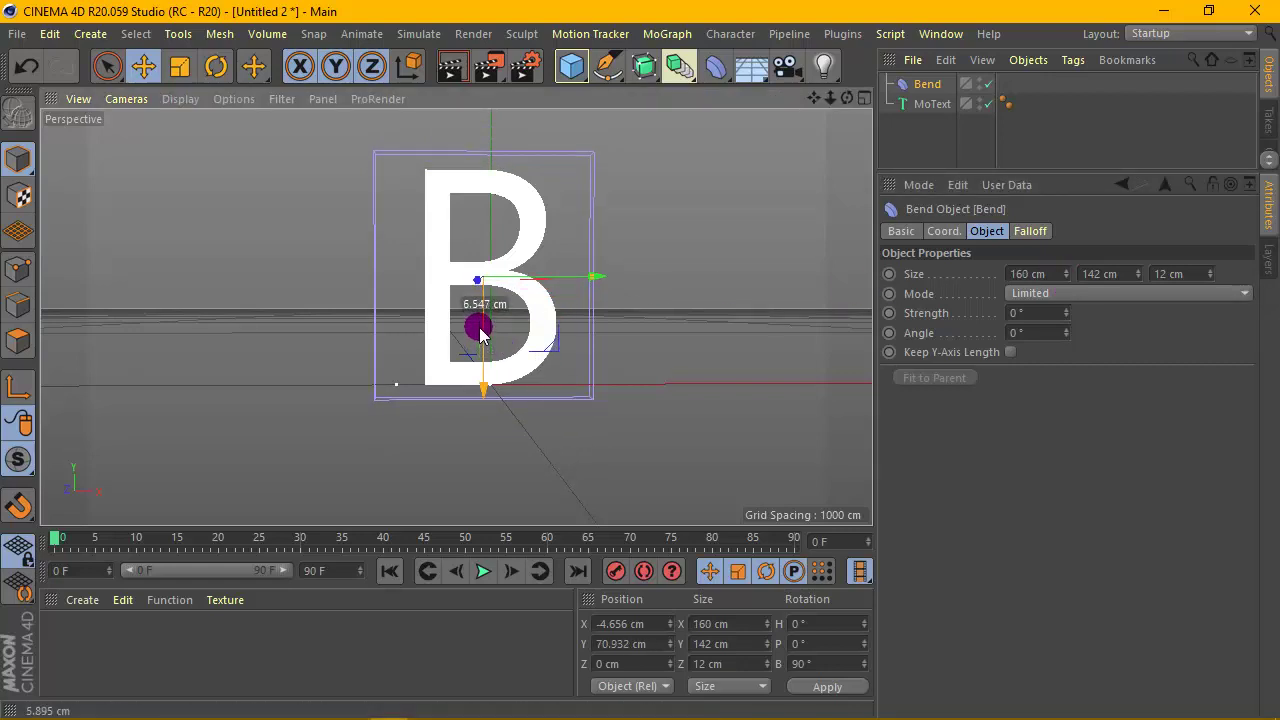
{"action": "mouse_move", "coordinate": [847, 98]}
{"action": "left_mouse_down"}
{"action": "mouse_move", "coordinate": [813, 103]}
{"action": "mouse_move", "coordinate": [850, 100]}
{"action": "left_mouse_up"}
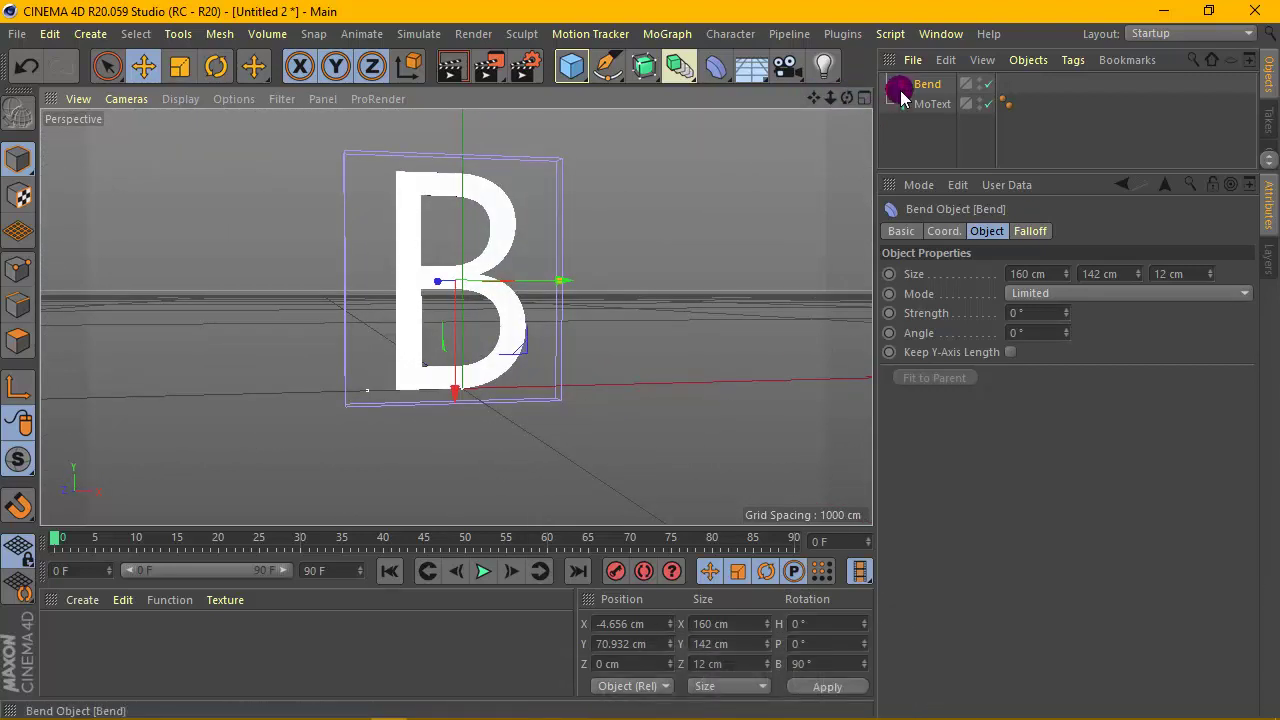
{"action": "left_click_drag", "start_coordinate": [843, 98], "coordinate": [637, 185]}
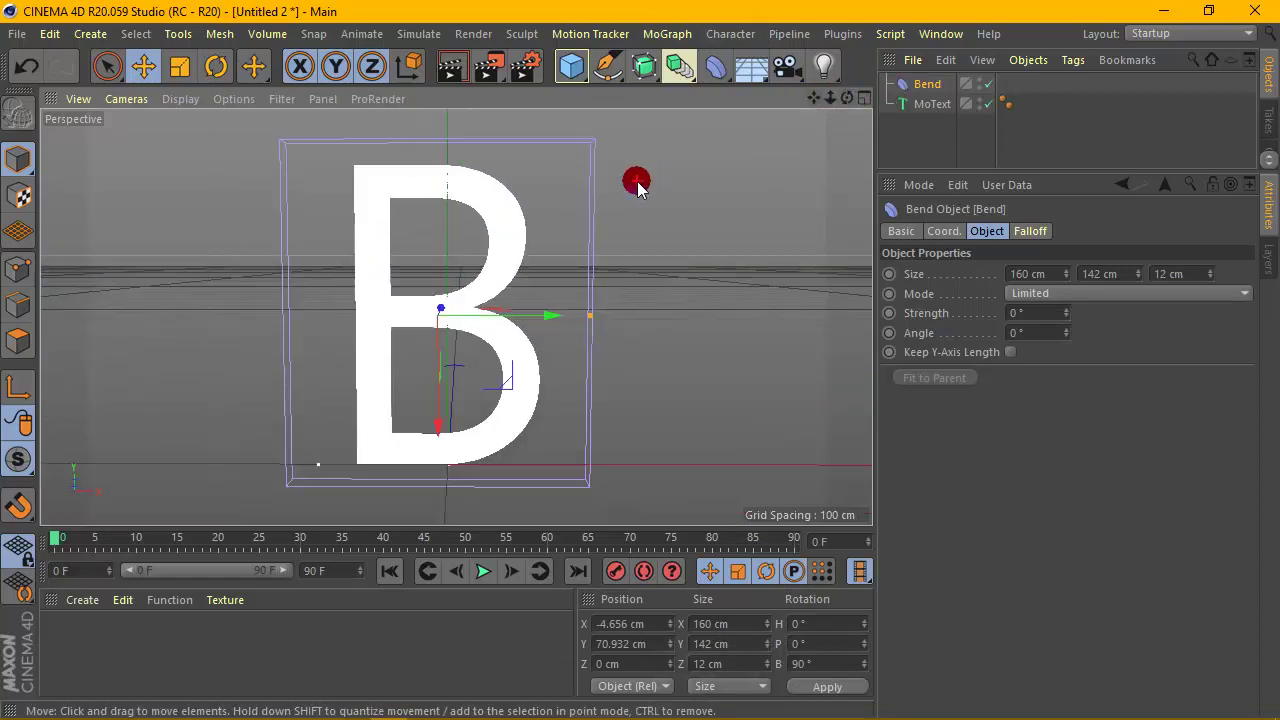
{"action": "left_click_drag", "start_coordinate": [928, 86], "coordinate": [936, 100]}
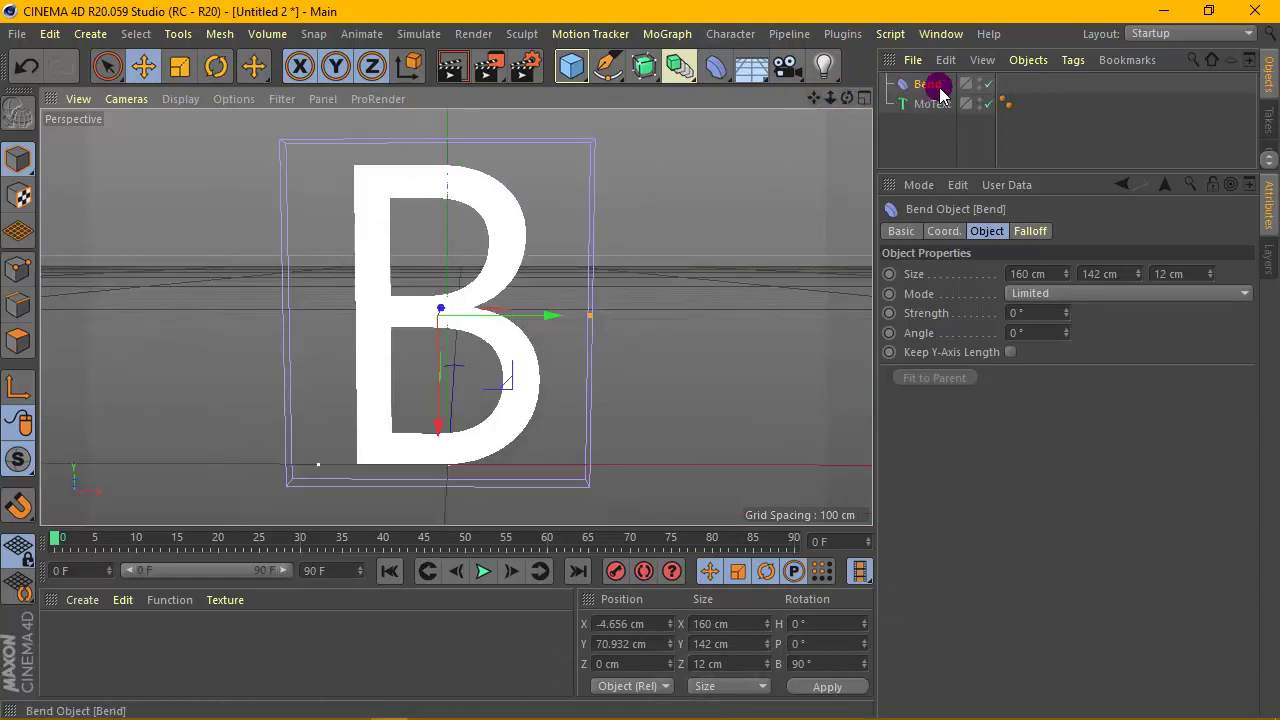
Set the Bend angle to 90°, trying and undoing a -32° strength.
{"action": "left_click", "coordinate": [1050, 272]}
{"action": "left_click", "coordinate": [1050, 335]}
{"action": "type", "text": "90"}
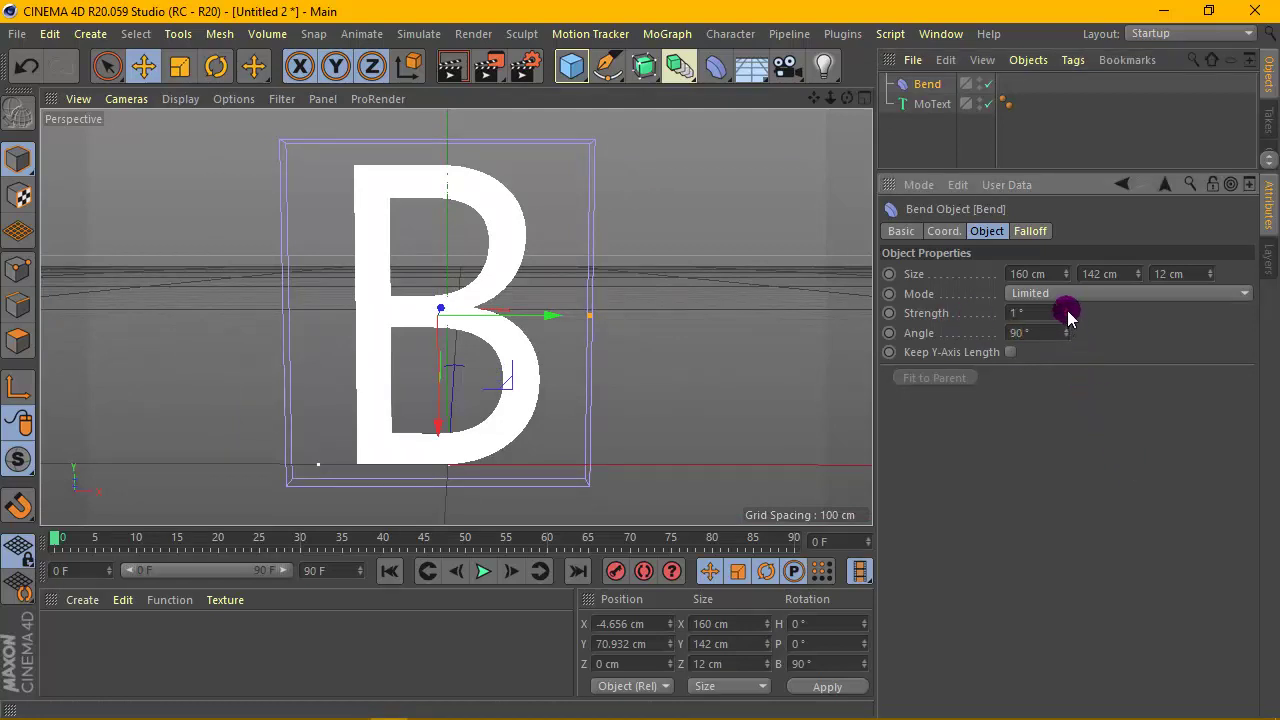
{"action": "left_click_drag", "start_coordinate": [1068, 316], "coordinate": [1068, 316]}
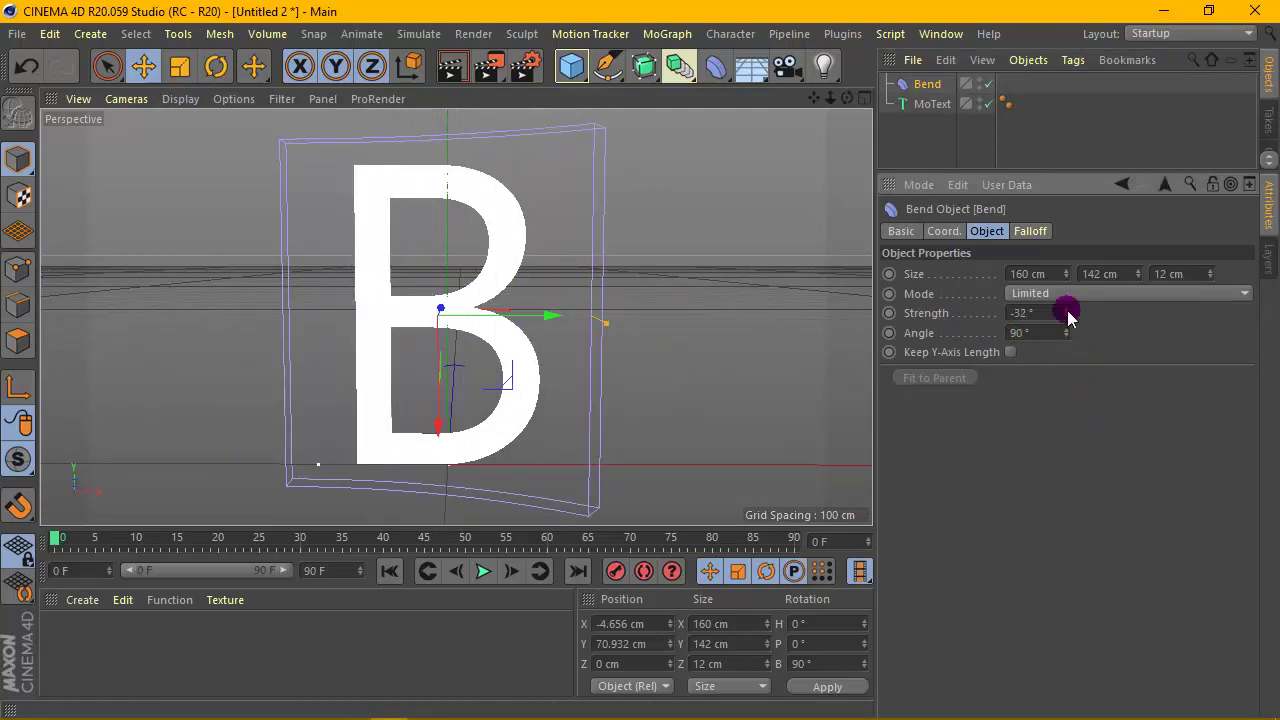
{"action": "key", "text": "ctrl+z"}
Parent Bend under MoText, enable Keep Y-Axis Length, and curl the B to about -194° strength.
{"action": "left_click_drag", "start_coordinate": [932, 90], "coordinate": [925, 110]}
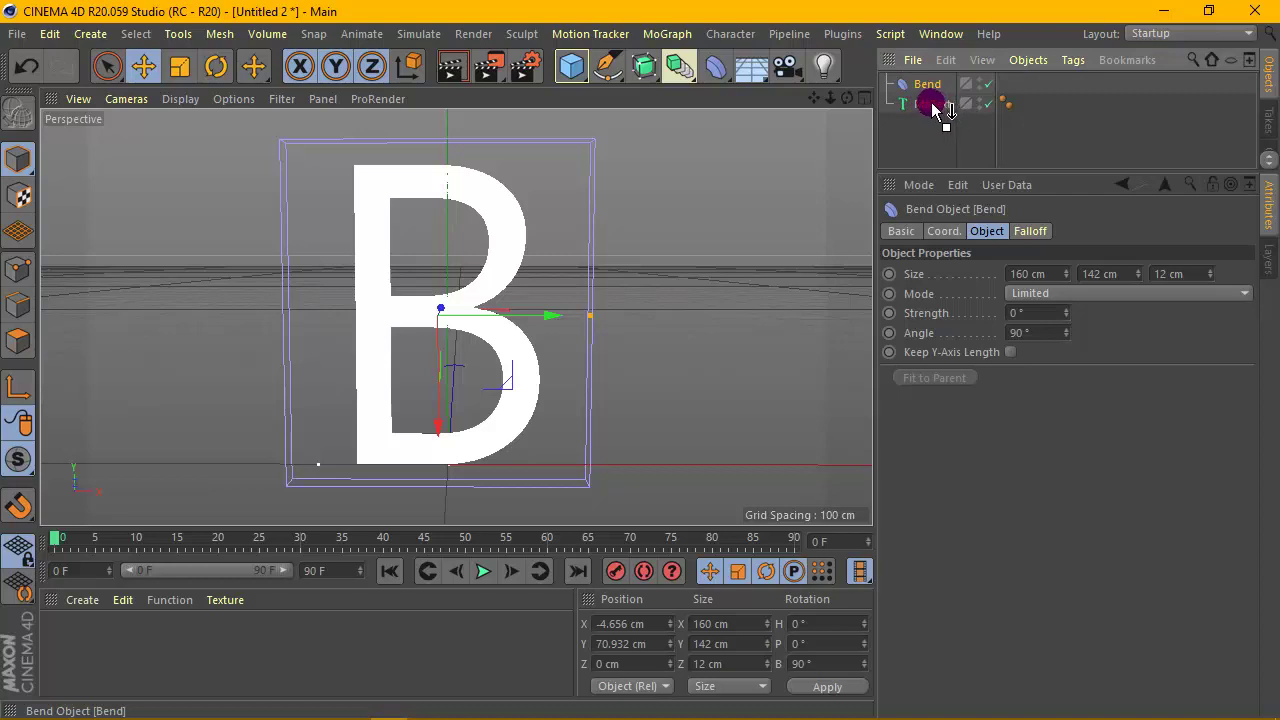
{"action": "left_click_drag", "start_coordinate": [932, 110], "coordinate": [932, 110]}
{"action": "left_click_drag", "start_coordinate": [1066, 313], "coordinate": [990, 318]}
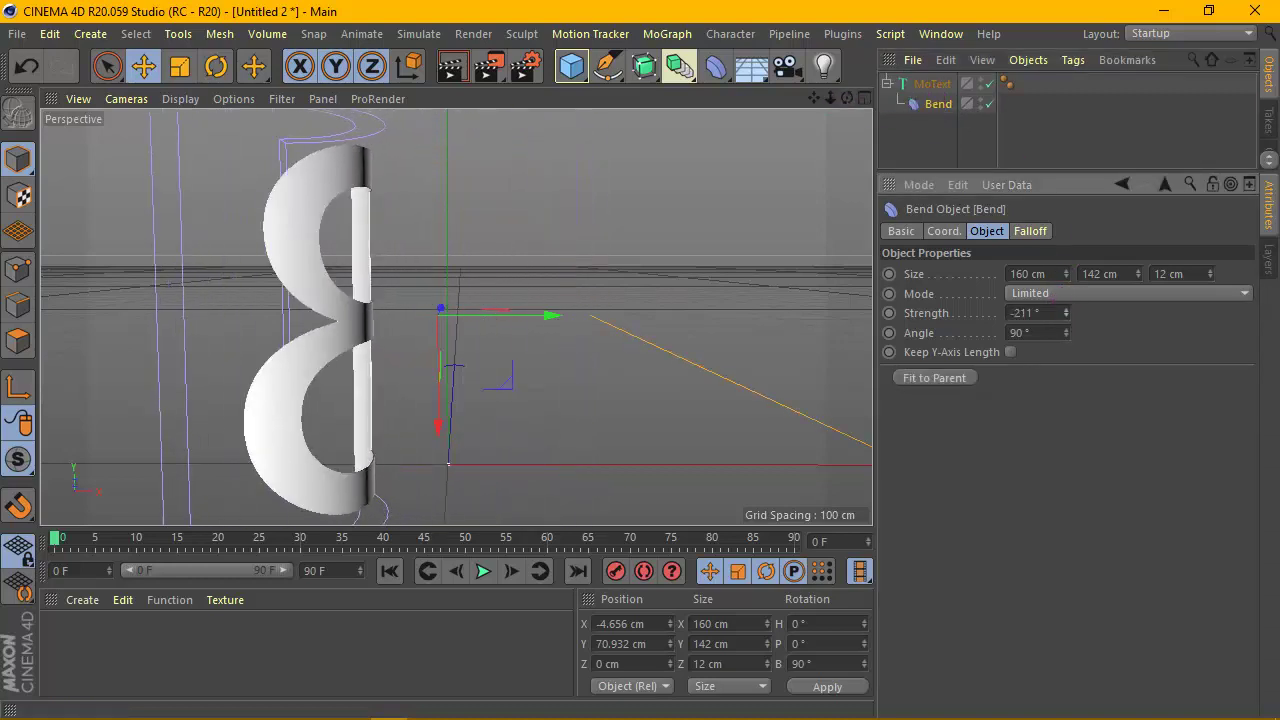
{"action": "mouse_move", "coordinate": [1066, 313]}
{"action": "left_mouse_down"}
{"action": "mouse_move", "coordinate": [1090, 313]}
{"action": "mouse_move", "coordinate": [1068, 318]}
{"action": "left_mouse_up"}
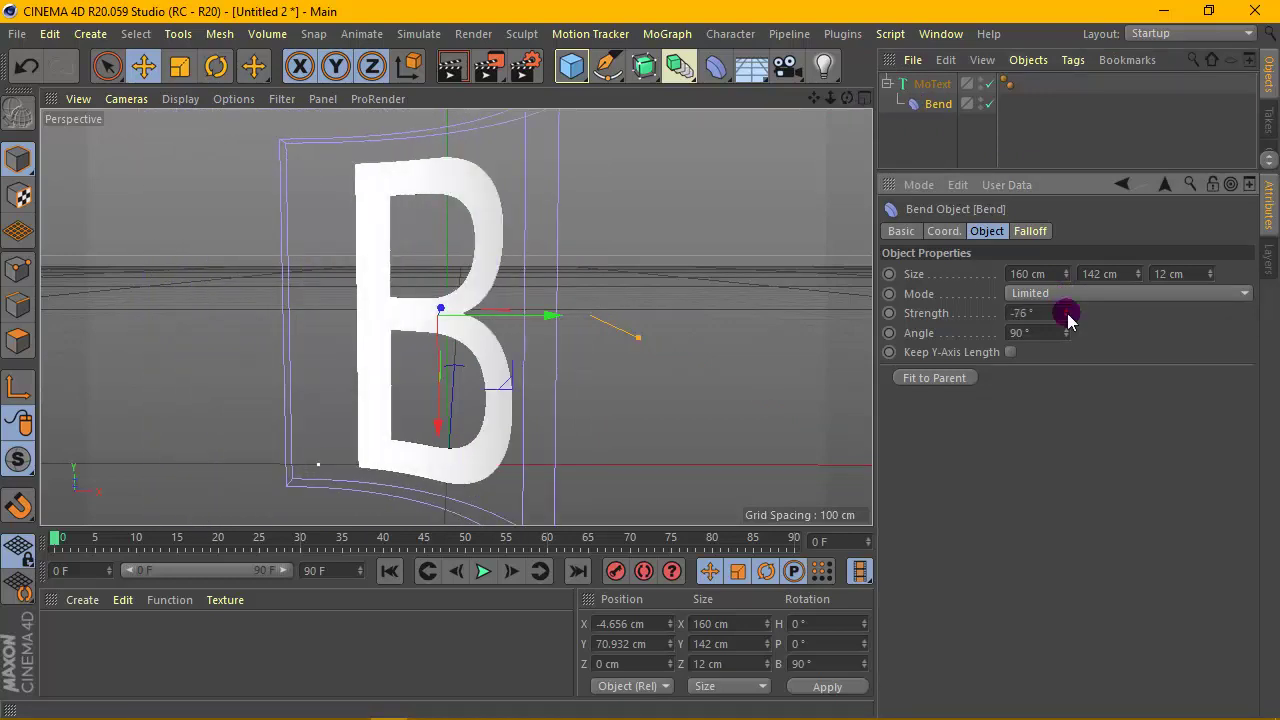
{"action": "left_click", "coordinate": [1012, 354]}
{"action": "right_click_drag", "start_coordinate": [575, 335], "coordinate": [534, 329], "text": "alt"}
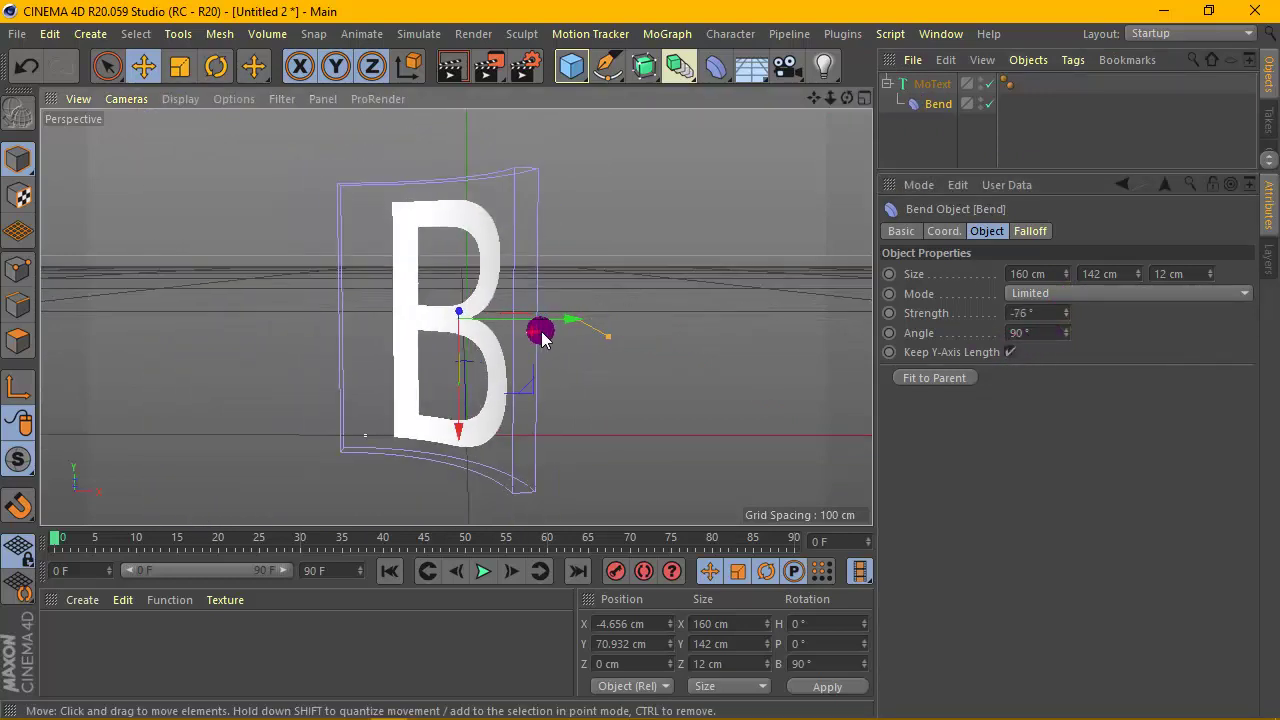
{"action": "left_click_drag", "start_coordinate": [1068, 318], "coordinate": [1066, 310]}
{"action": "type", "text": "0"}
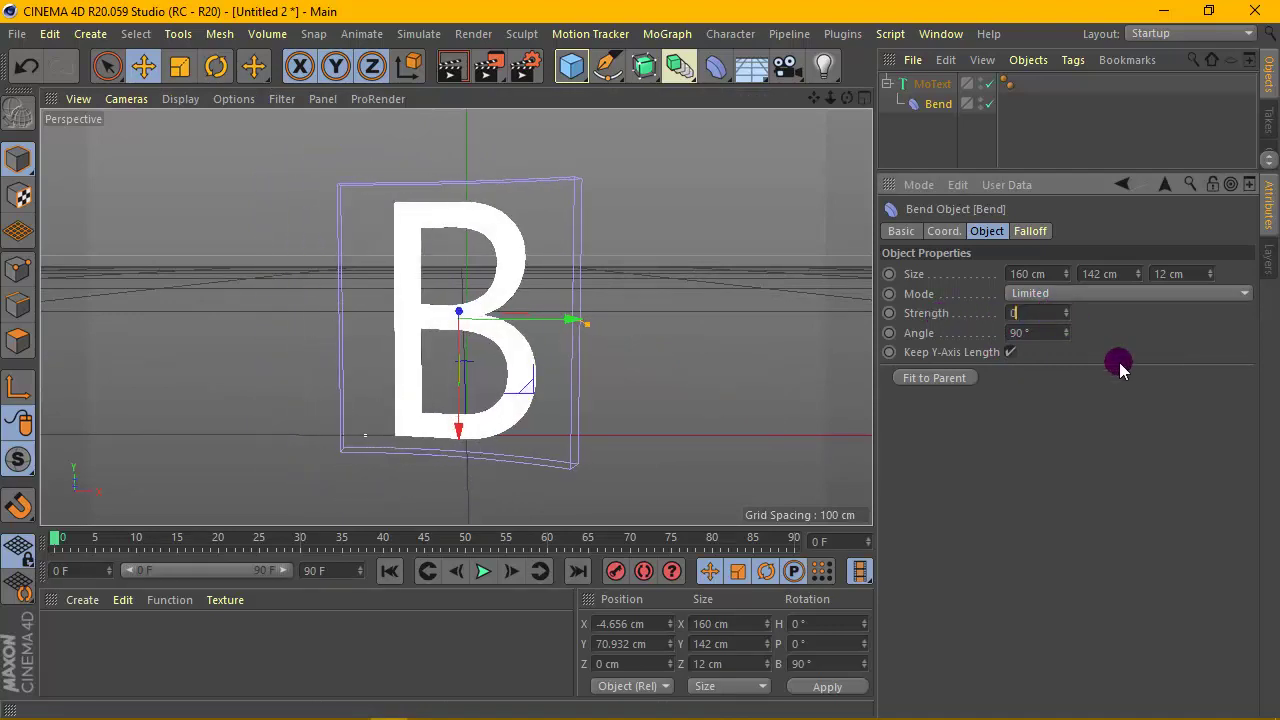
Reset bend strength to 0 and change the MoText font to HVD Comic Serif Pro.
{"action": "key", "text": "Return"}
{"action": "left_click", "coordinate": [935, 84]}
{"action": "left_click", "coordinate": [1092, 342]}
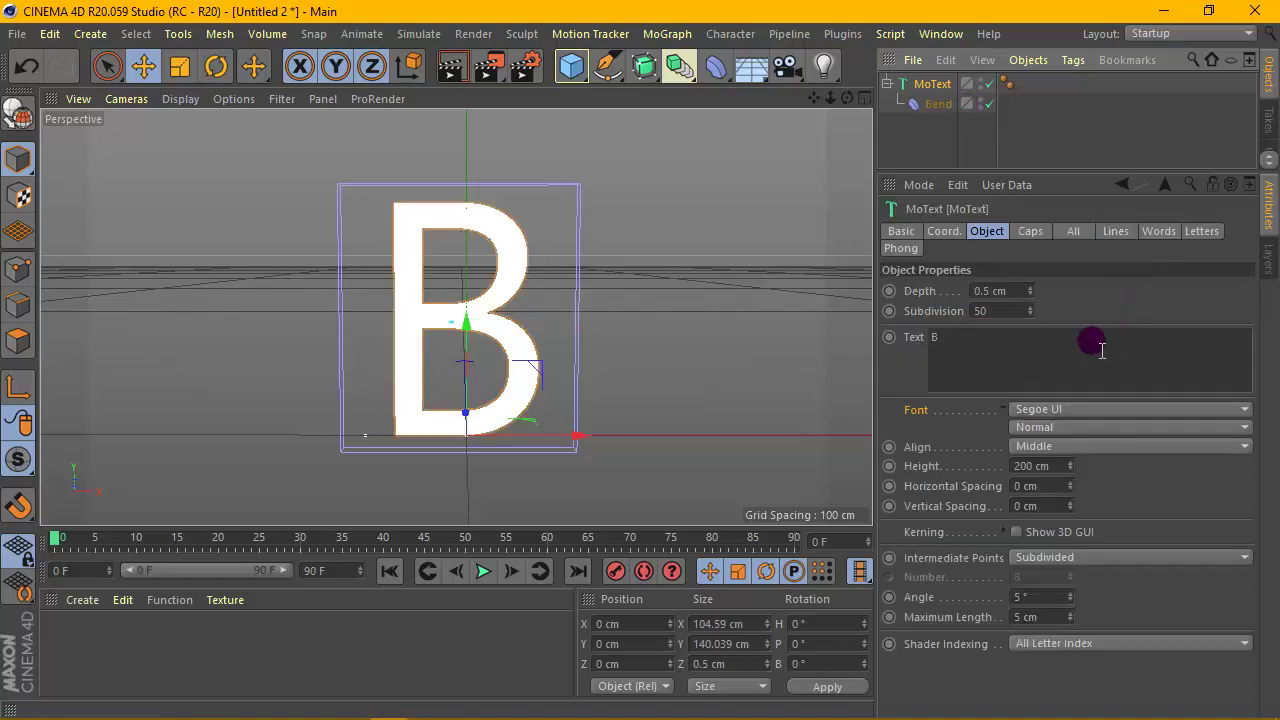
{"action": "left_click", "coordinate": [1068, 410]}
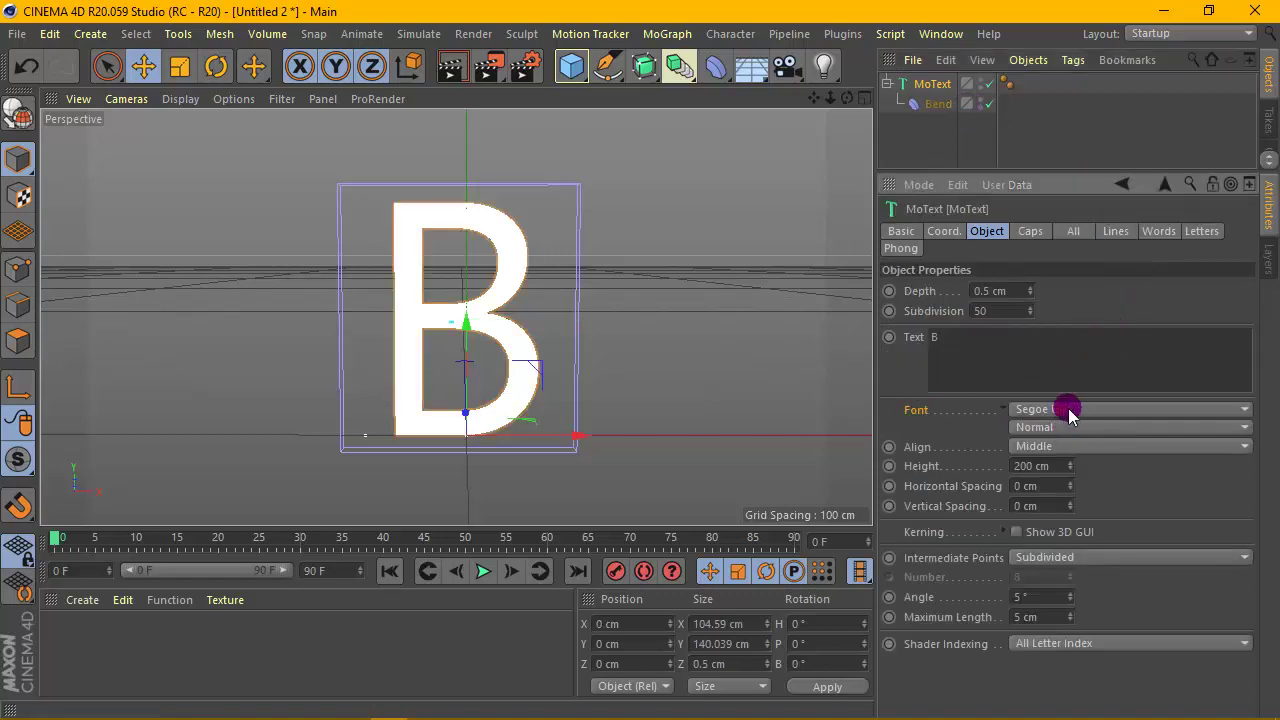
{"action": "left_click", "coordinate": [1123, 408]}
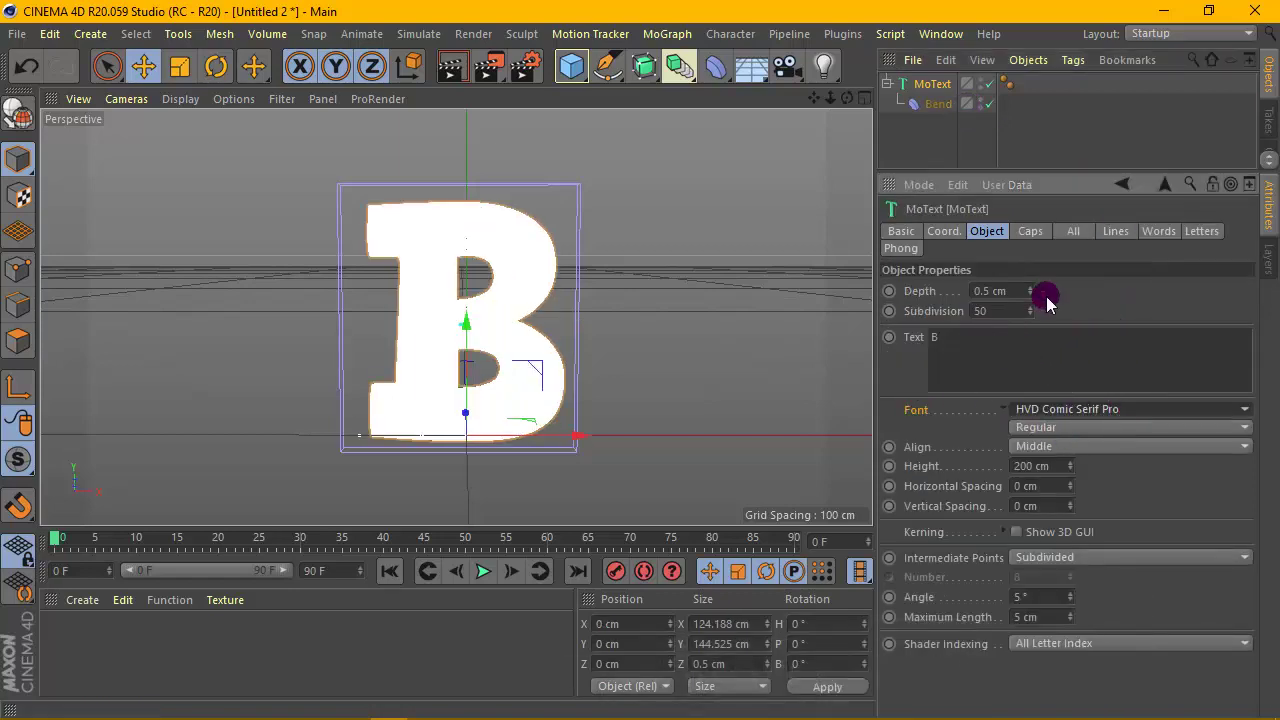
Resize the Bend to 165 × 162 cm and nudge it to Y 69.135 cm.
{"action": "left_click", "coordinate": [940, 110]}
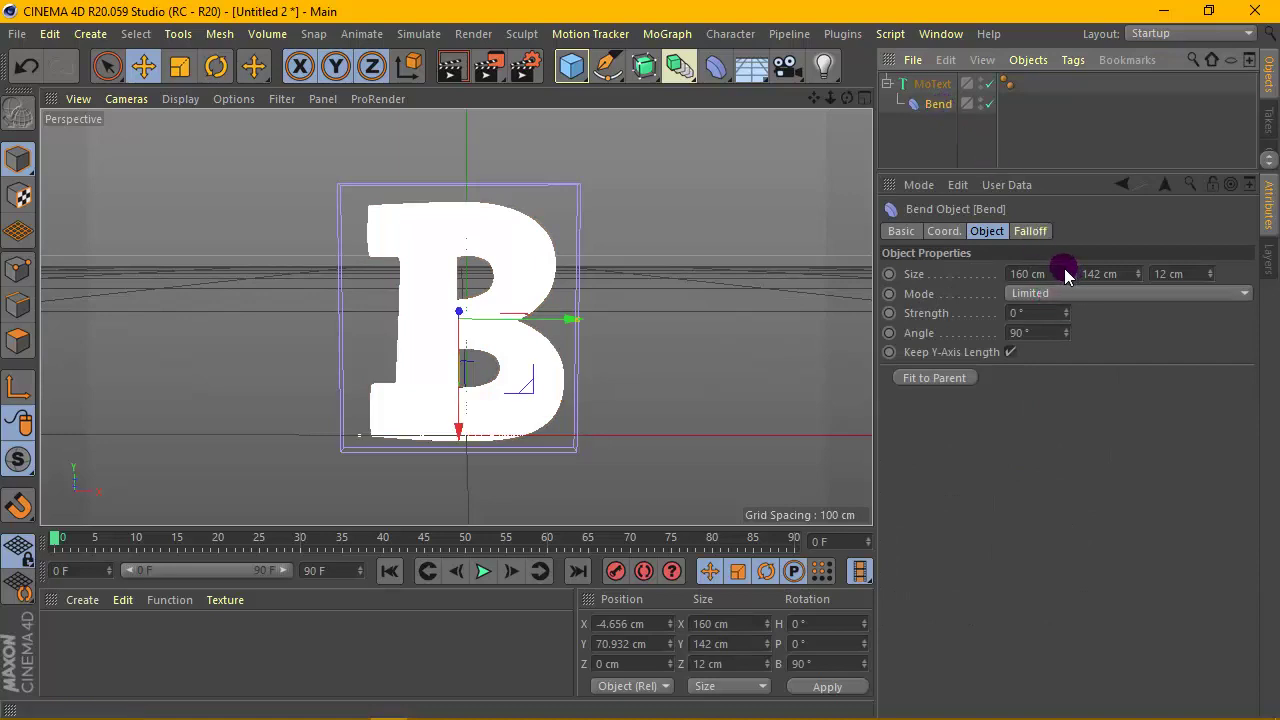
{"action": "left_click_drag", "start_coordinate": [1066, 276], "coordinate": [1142, 258]}
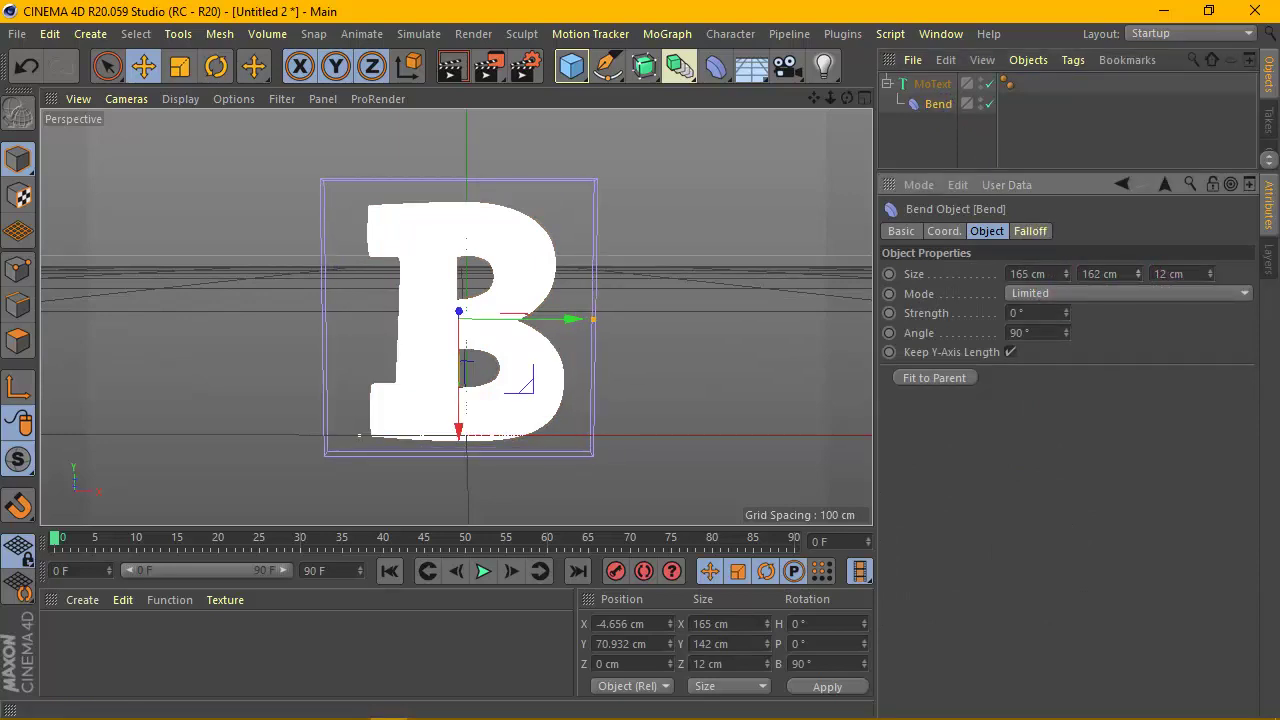
{"action": "left_click_drag", "start_coordinate": [564, 319], "coordinate": [567, 325]}
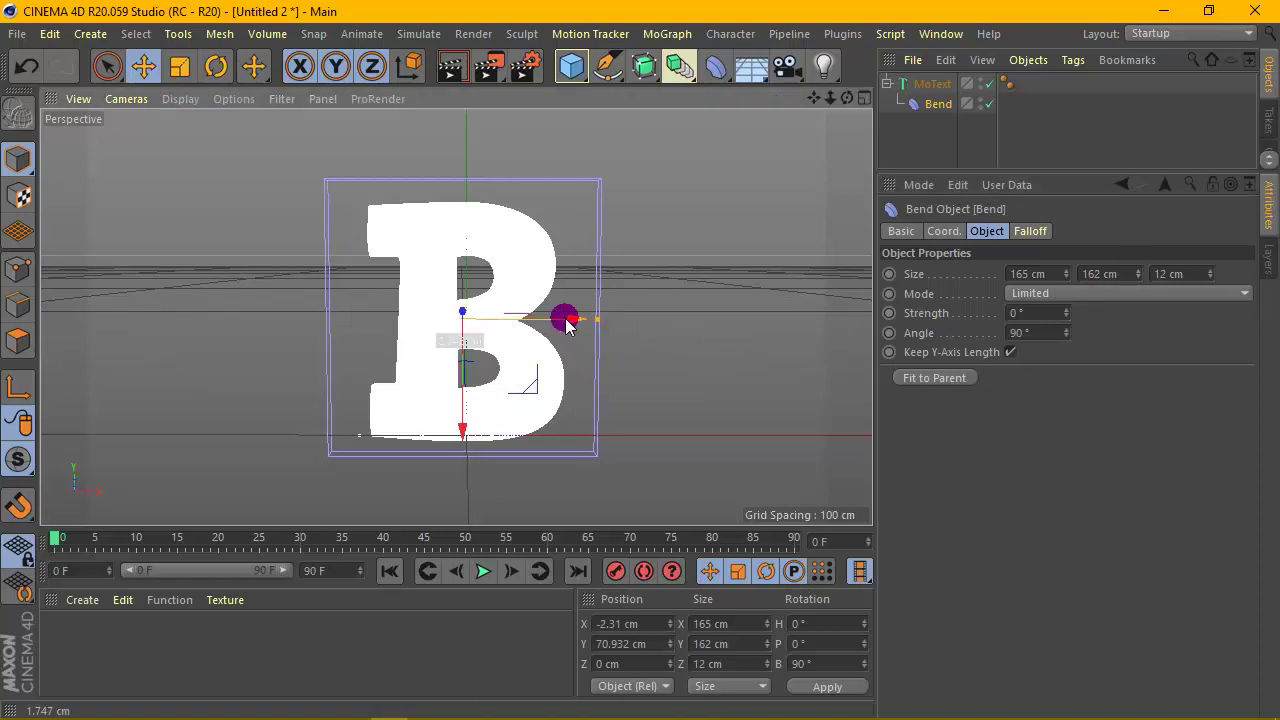
{"action": "left_click_drag", "start_coordinate": [457, 343], "coordinate": [458, 348]}
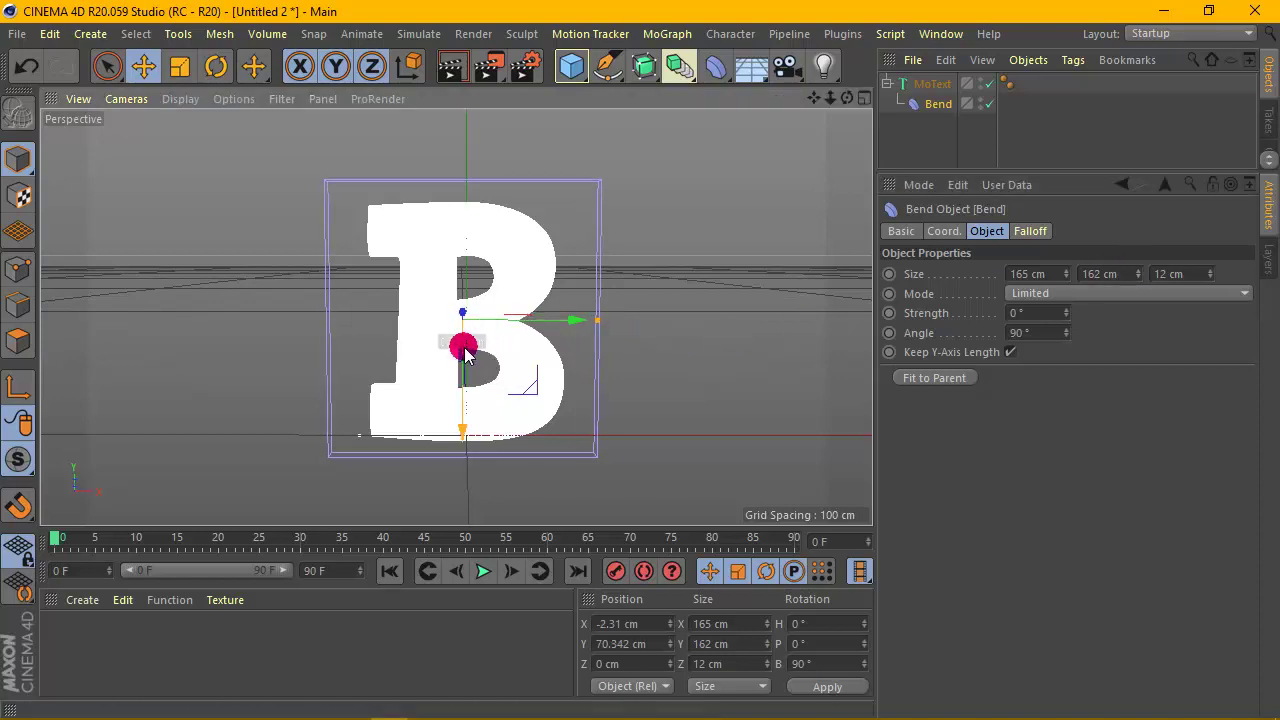
{"action": "left_click_drag", "start_coordinate": [847, 104], "coordinate": [849, 100]}
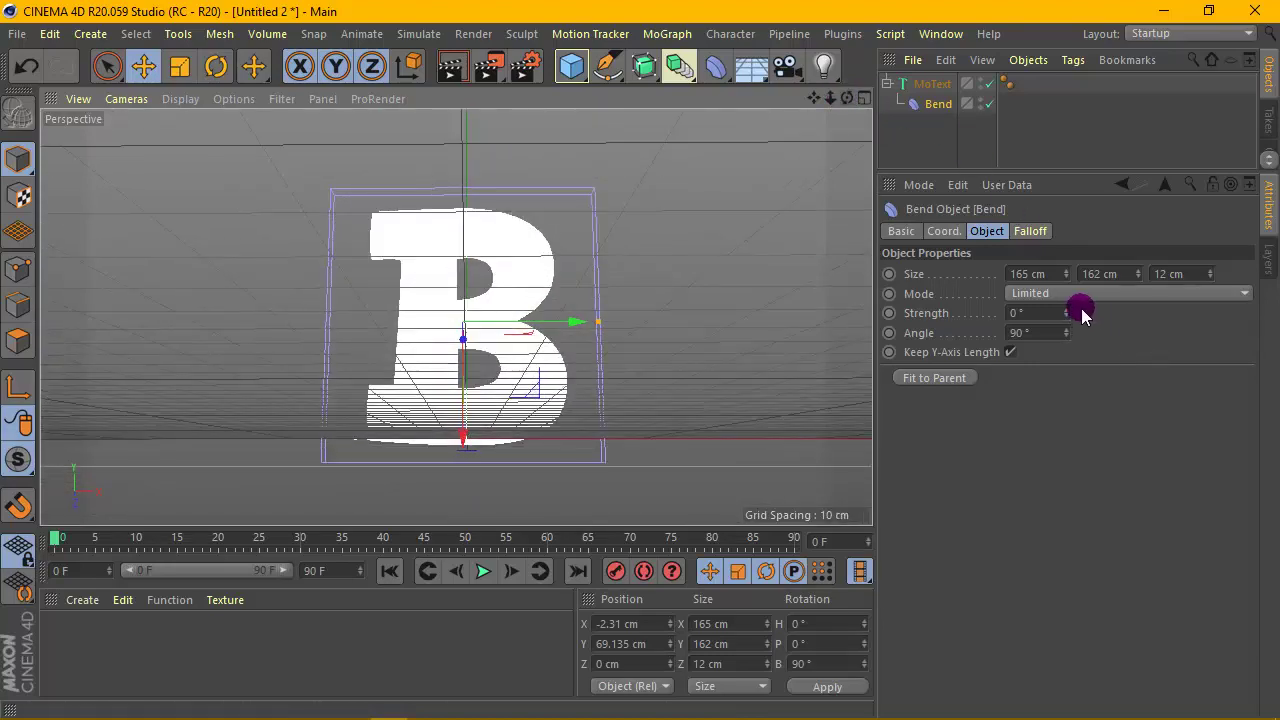
Test a bend strength around -86°, then reset it to 0°.
{"action": "left_click_drag", "start_coordinate": [1066, 313], "coordinate": [1066, 420]}
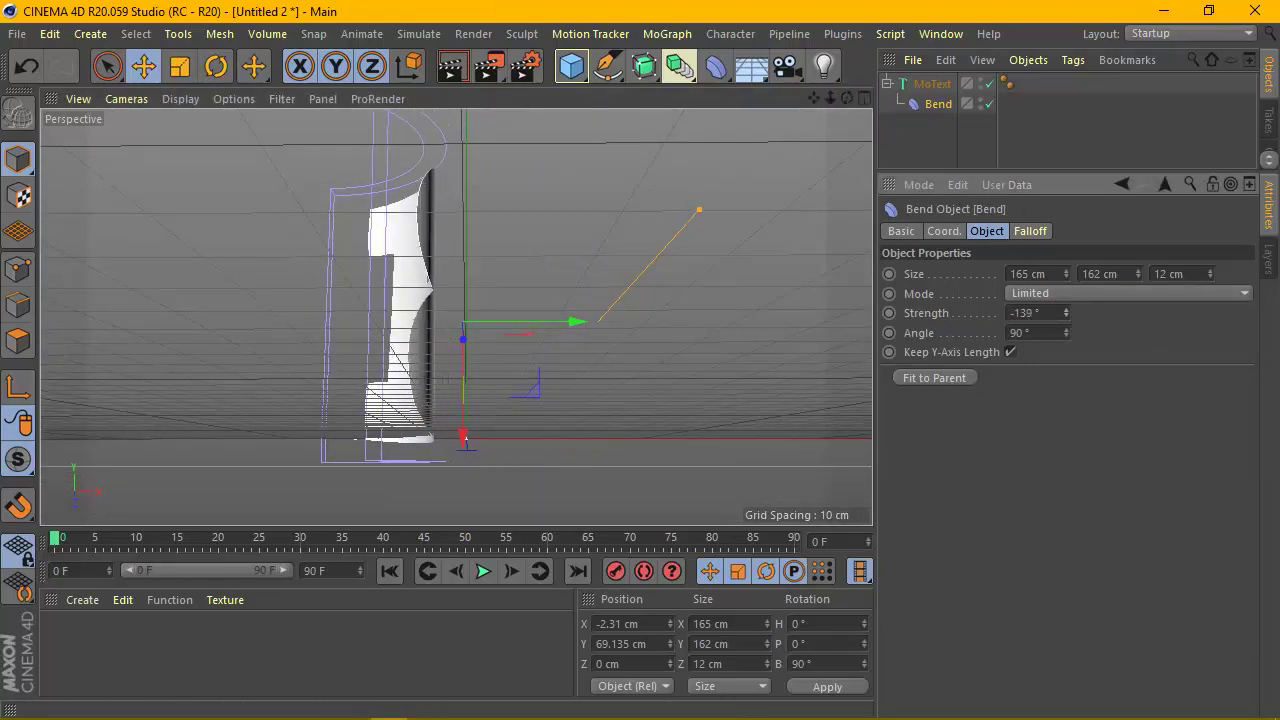
{"action": "left_click_drag", "start_coordinate": [1066, 313], "coordinate": [1066, 310]}
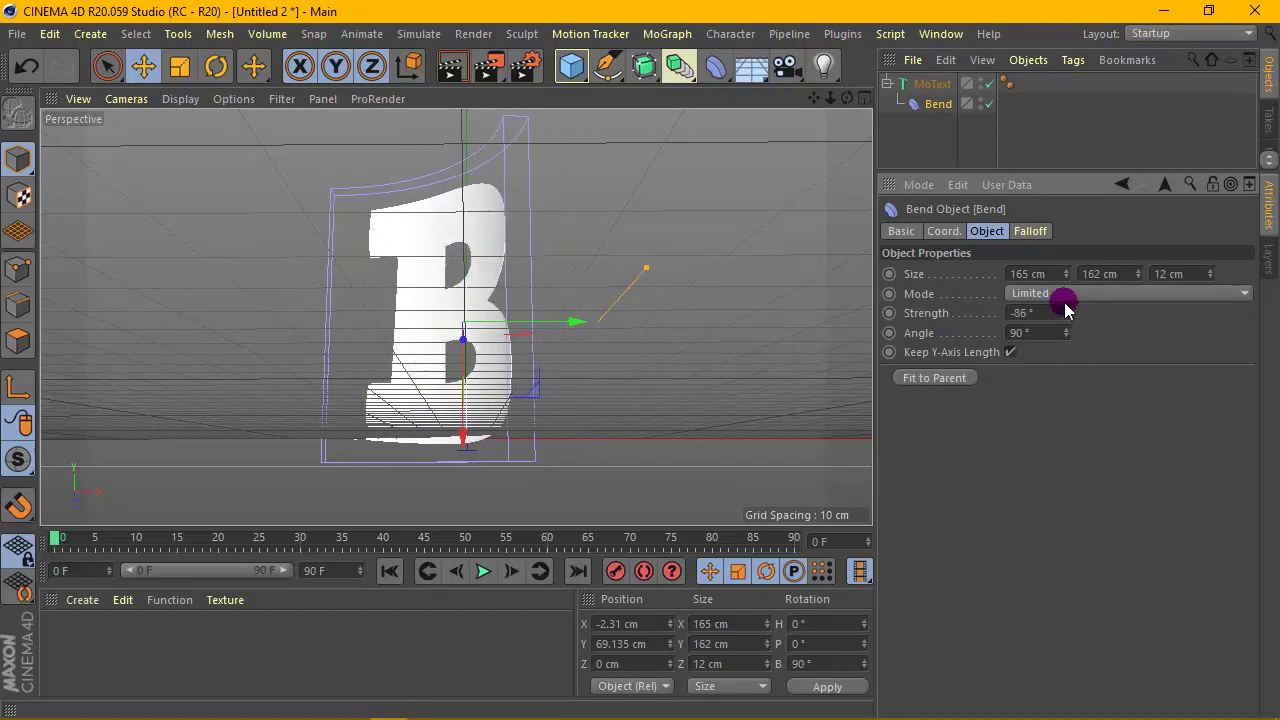
{"action": "left_click_drag", "start_coordinate": [847, 97], "coordinate": [830, 120]}
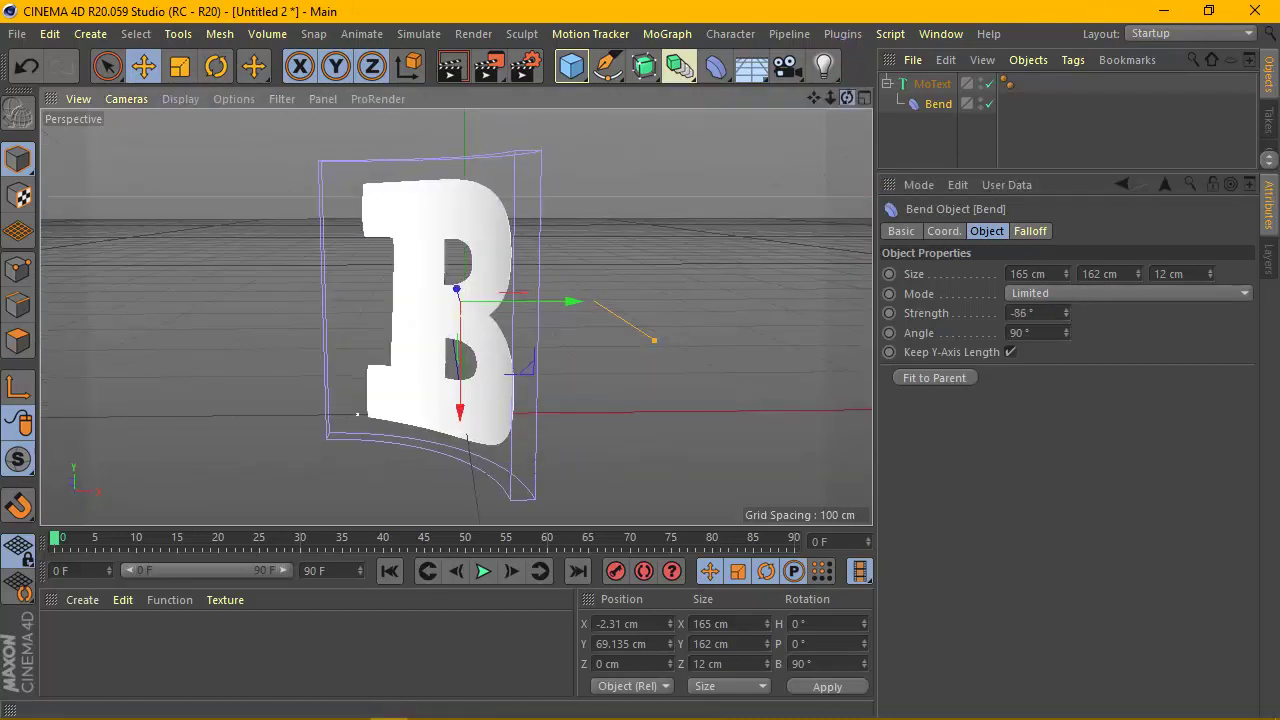
{"action": "left_click", "coordinate": [1041, 313]}
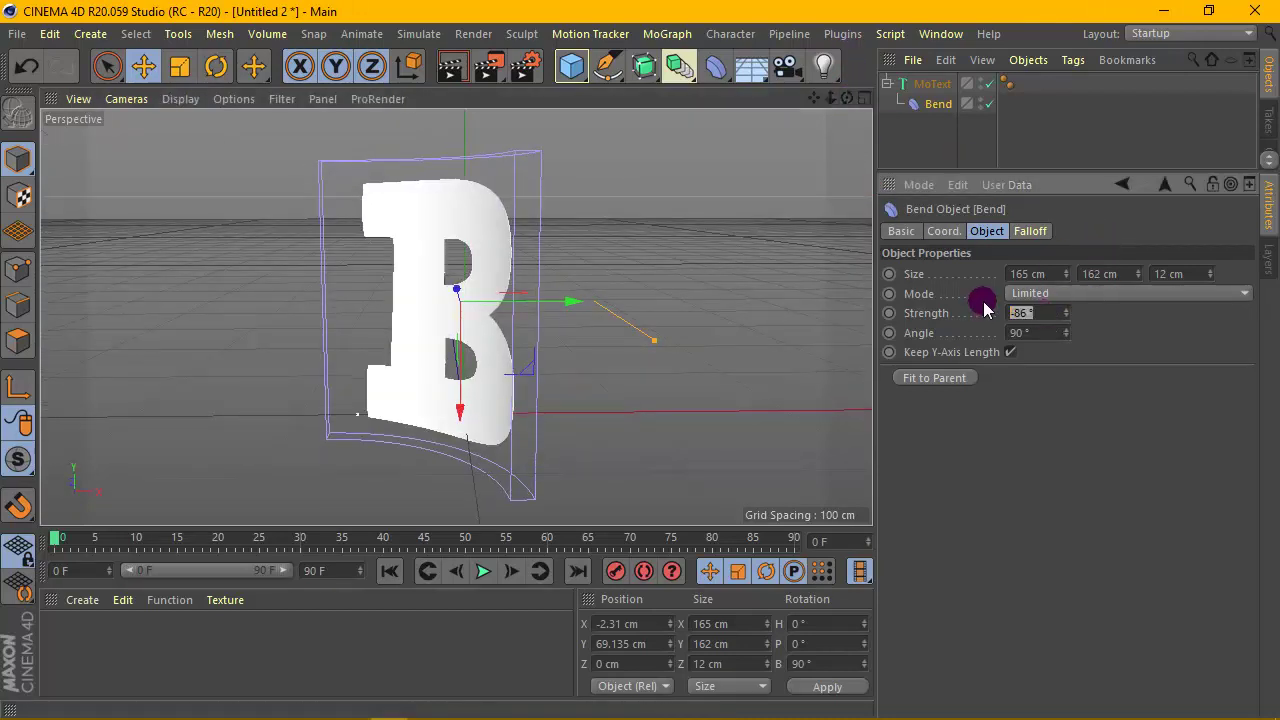
{"action": "type", "text": "0"}
{"action": "key", "text": "Return"}
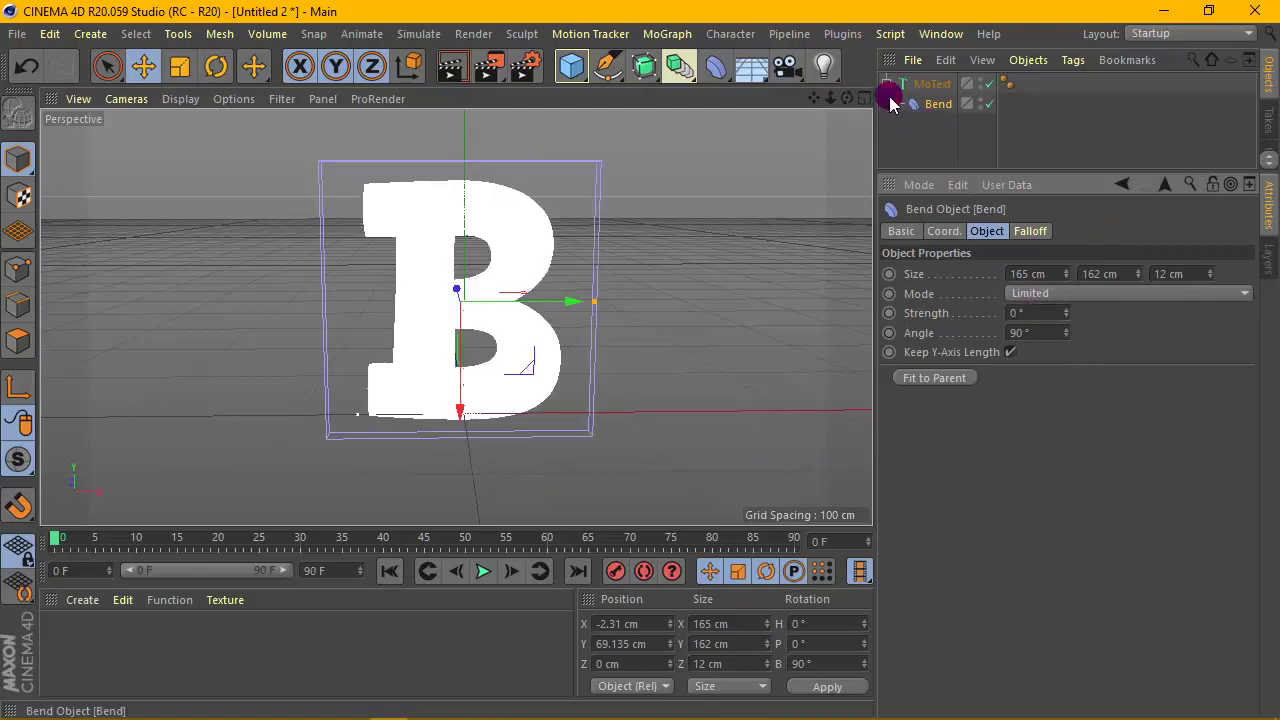
{"action": "left_click", "coordinate": [887, 85]}
Switch to the right side view and zoom in on the B's profile.
{"action": "left_click", "coordinate": [930, 85]}
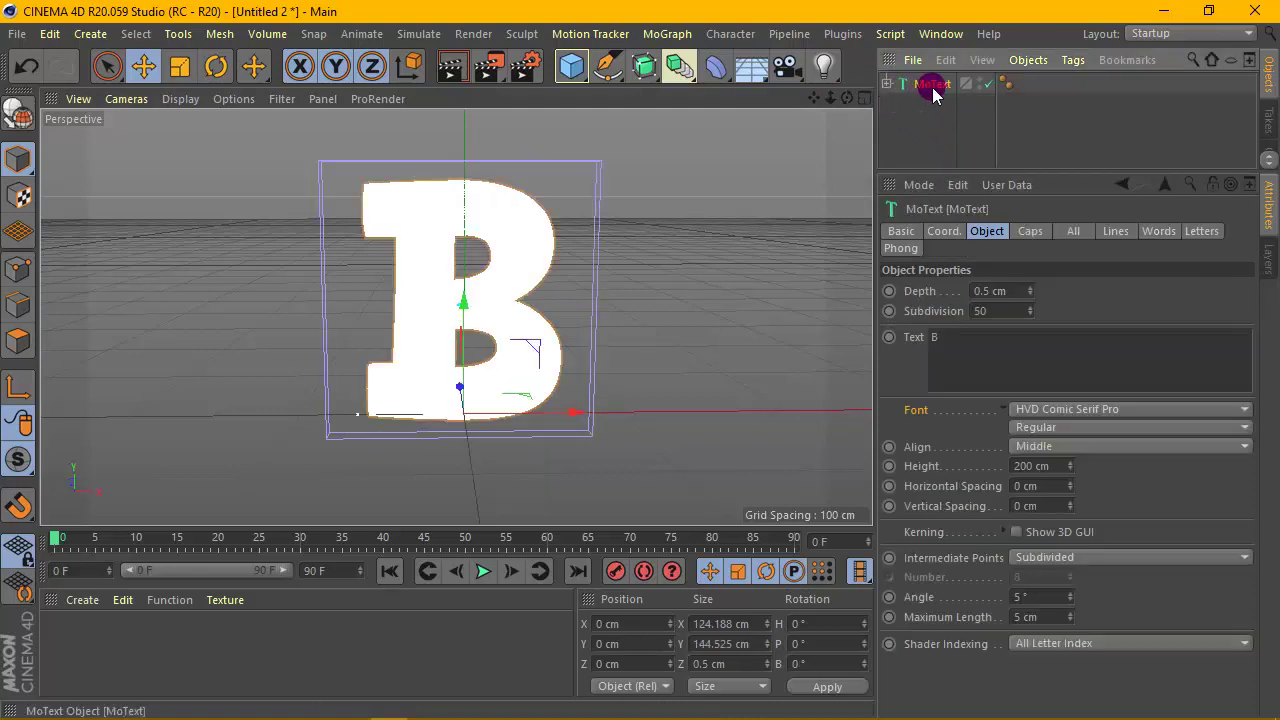
{"action": "left_click", "coordinate": [862, 97]}
{"action": "left_click", "coordinate": [448, 322]}
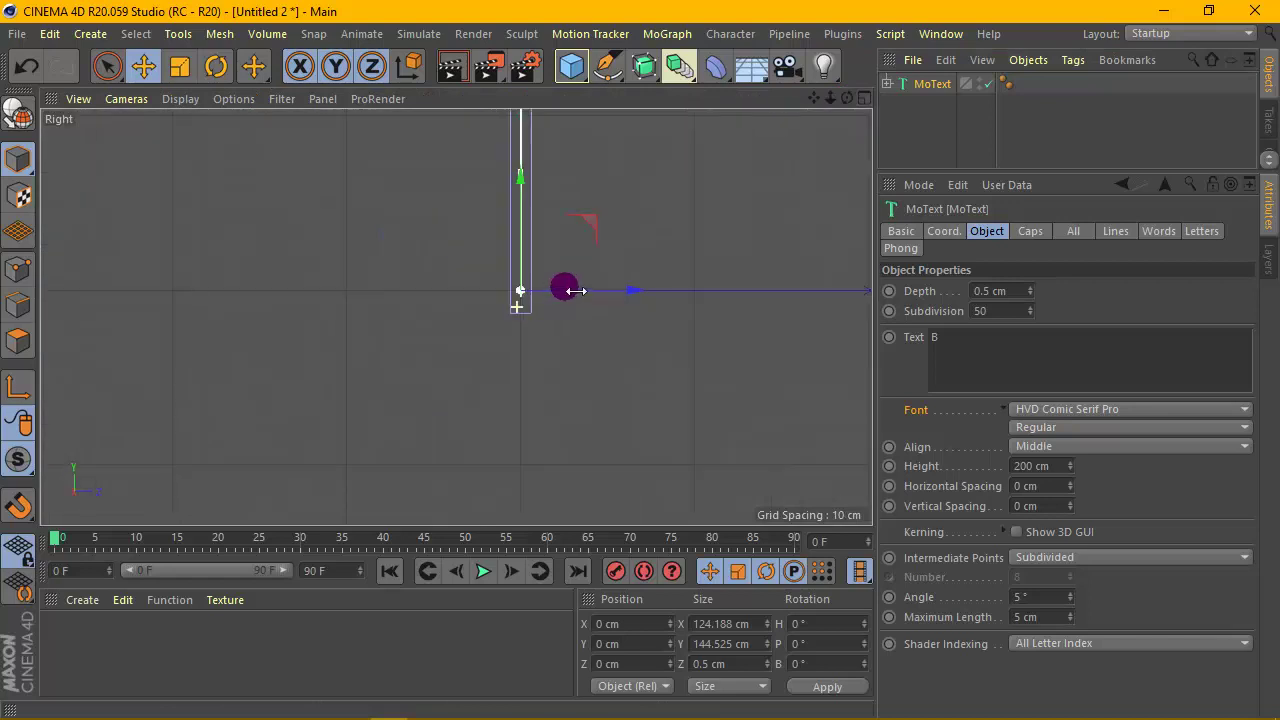
{"action": "scroll", "coordinate": [620, 265], "scroll_direction": "up", "scroll_amount": 1}
{"action": "scroll", "coordinate": [600, 245], "scroll_direction": "up", "scroll_amount": 2}
{"action": "scroll", "coordinate": [470, 251], "scroll_direction": "up", "scroll_amount": 1}
{"action": "scroll", "coordinate": [400, 251], "scroll_direction": "up", "scroll_amount": 2}
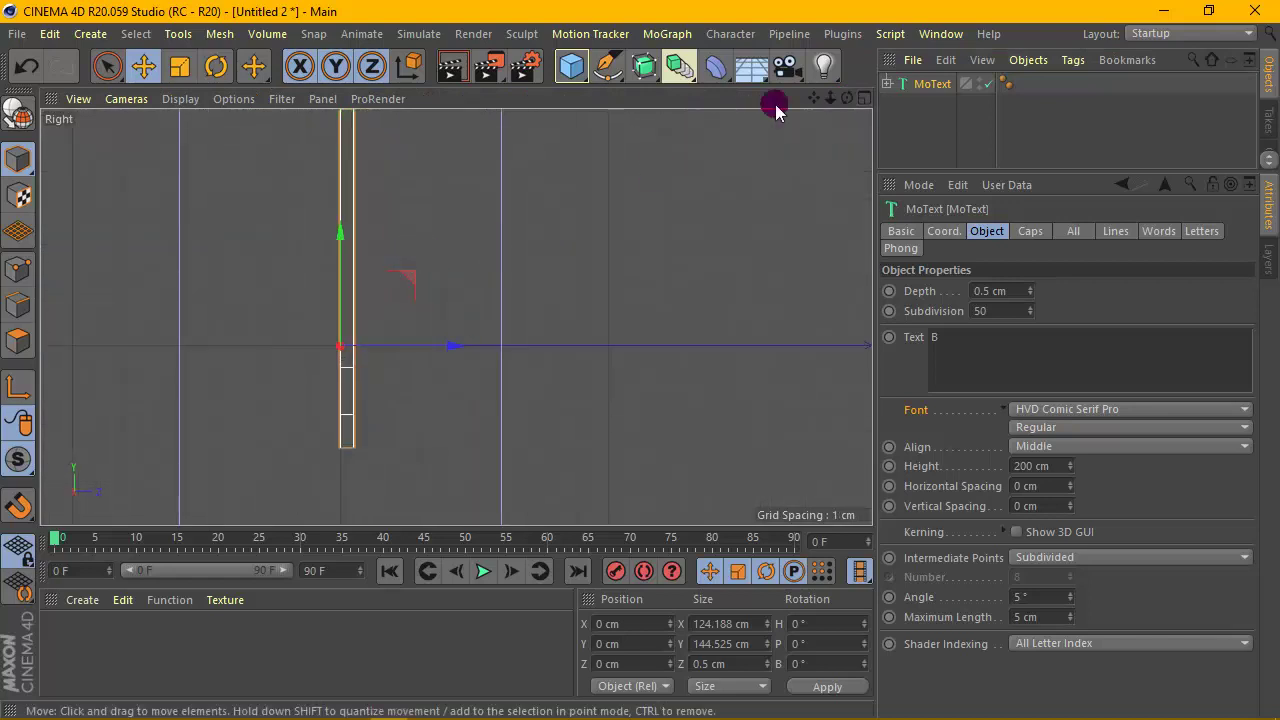
{"action": "left_click_drag", "start_coordinate": [829, 97], "coordinate": [461, 284]}
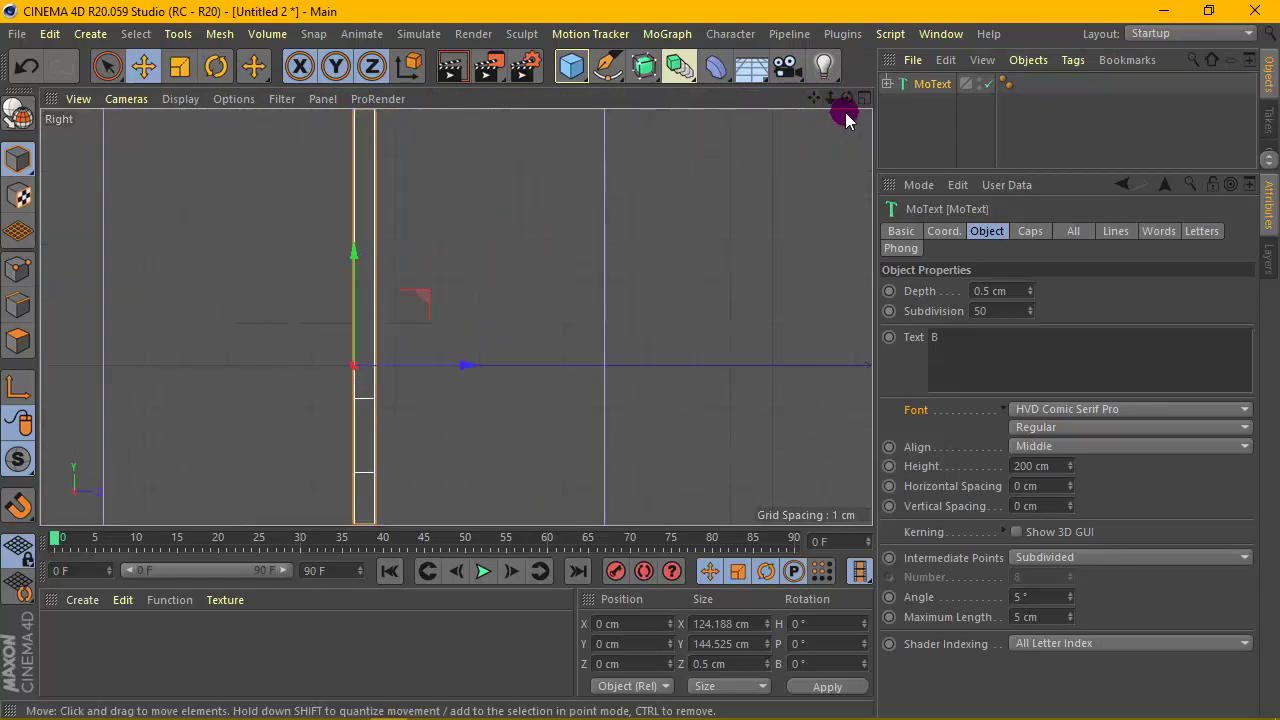
{"action": "left_click_drag", "start_coordinate": [816, 97], "coordinate": [497, 254]}
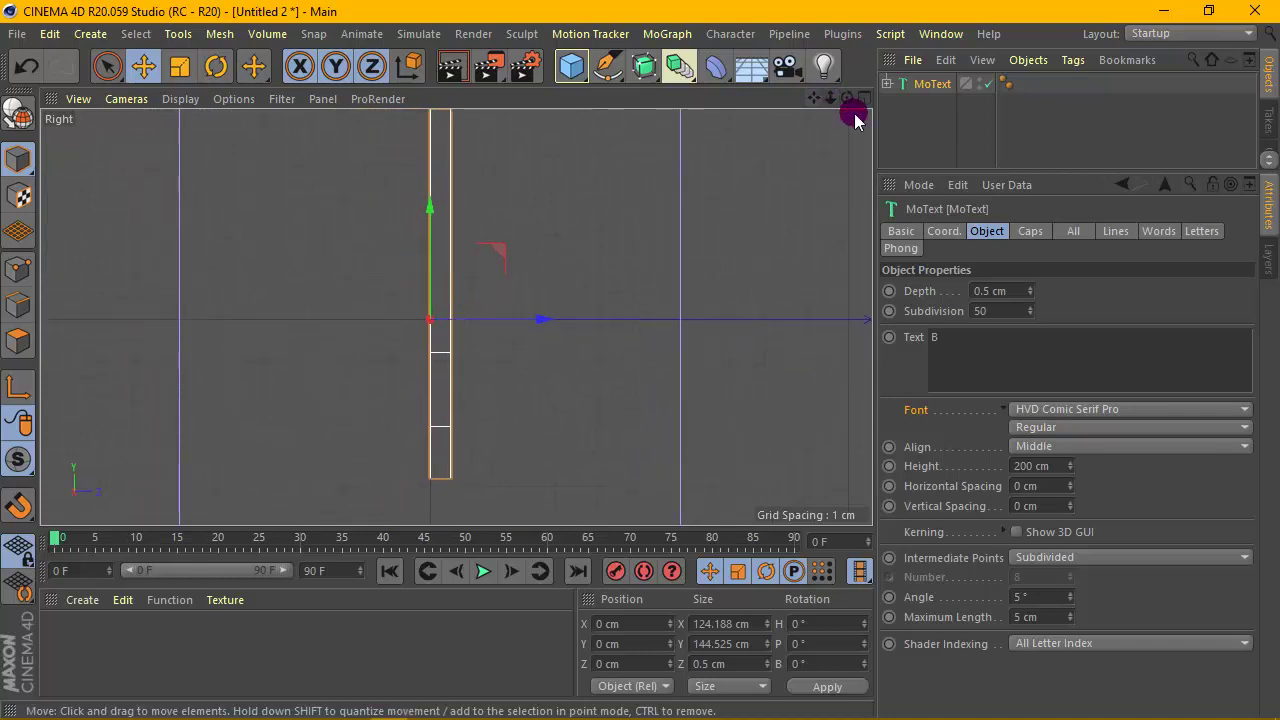
Duplicate the B into MoText.1, offset slightly along the depth axis.
{"action": "left_click", "coordinate": [934, 84]}
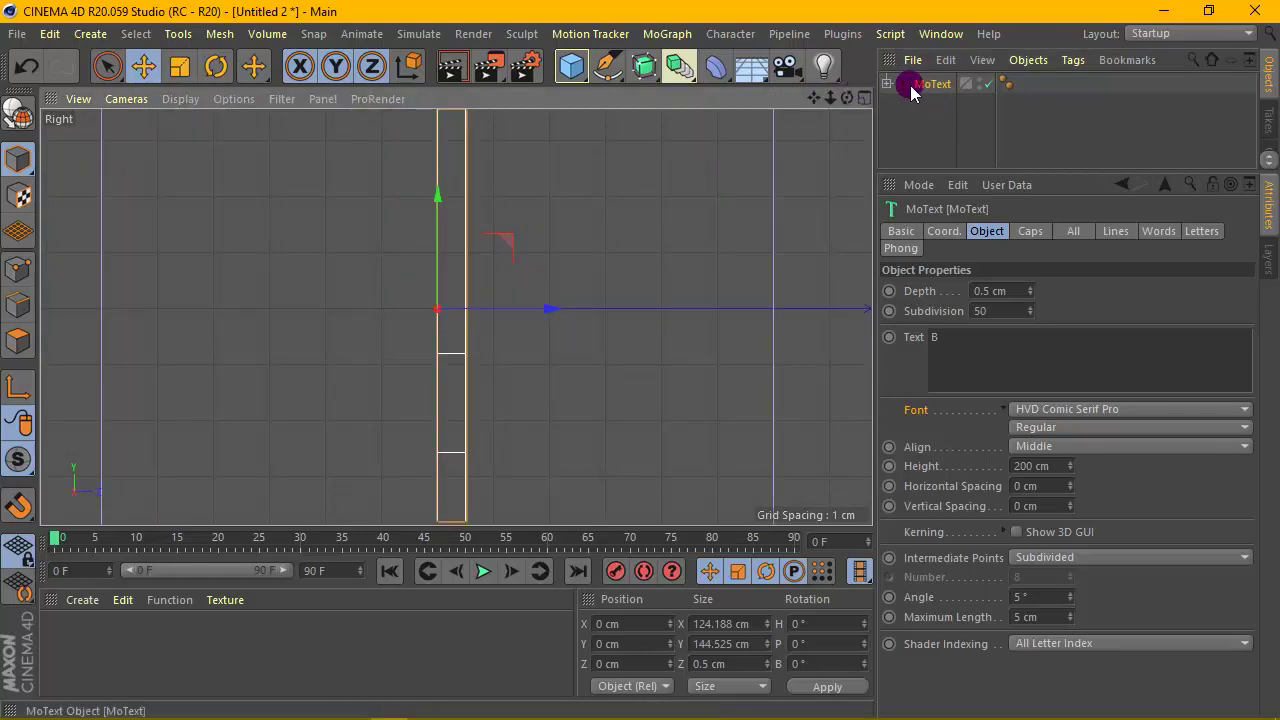
{"action": "left_click_drag", "start_coordinate": [912, 84], "coordinate": [914, 108], "text": "ctrl"}
{"action": "left_click_drag", "start_coordinate": [536, 316], "coordinate": [566, 316]}
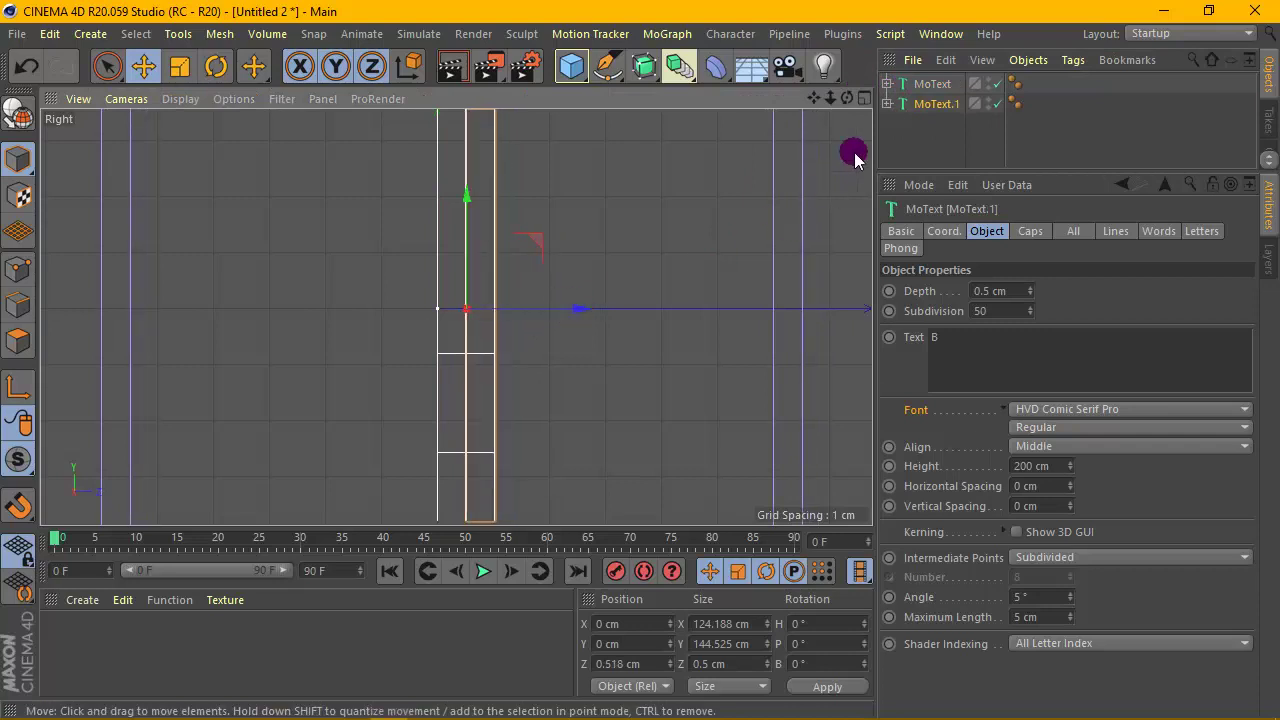
{"action": "left_click_drag", "start_coordinate": [566, 310], "coordinate": [571, 314]}
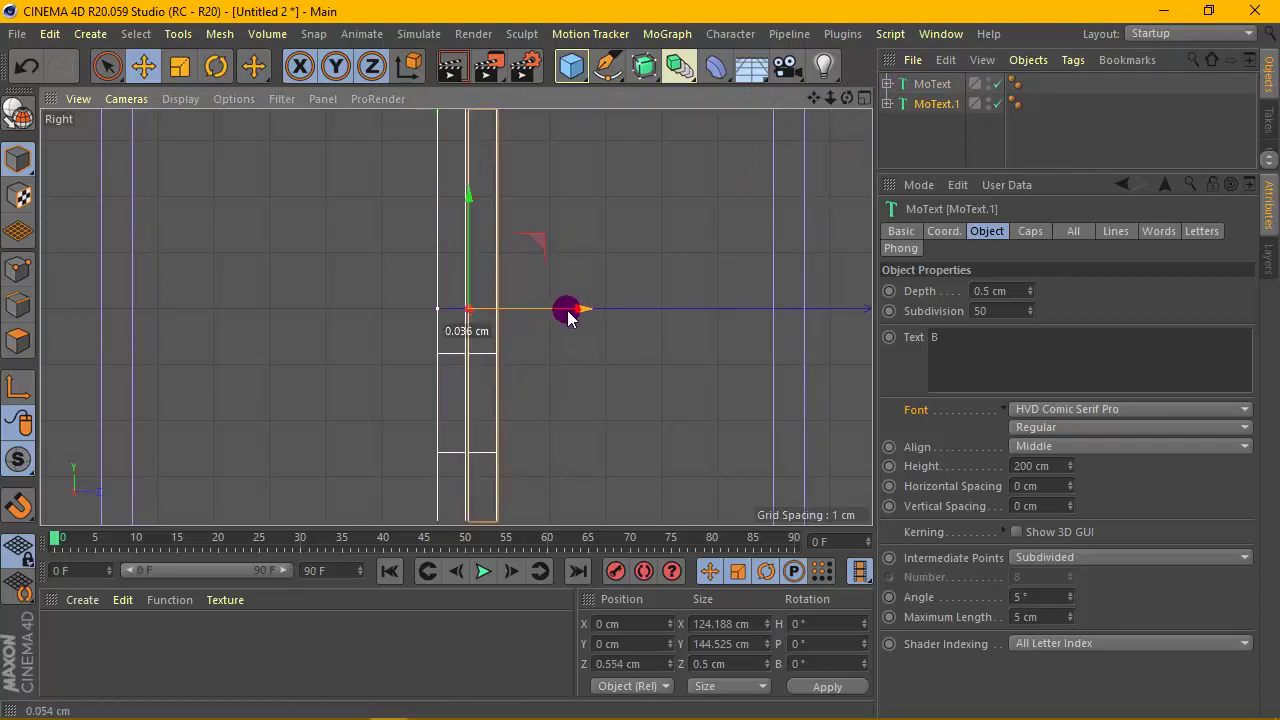
{"action": "left_click_drag", "start_coordinate": [920, 100], "coordinate": [934, 112], "text": "ctrl"}
Duplicate the B pairs into MoText.2 through MoText.5, each pushed further along depth.
{"action": "left_click", "coordinate": [922, 108], "text": "ctrl"}
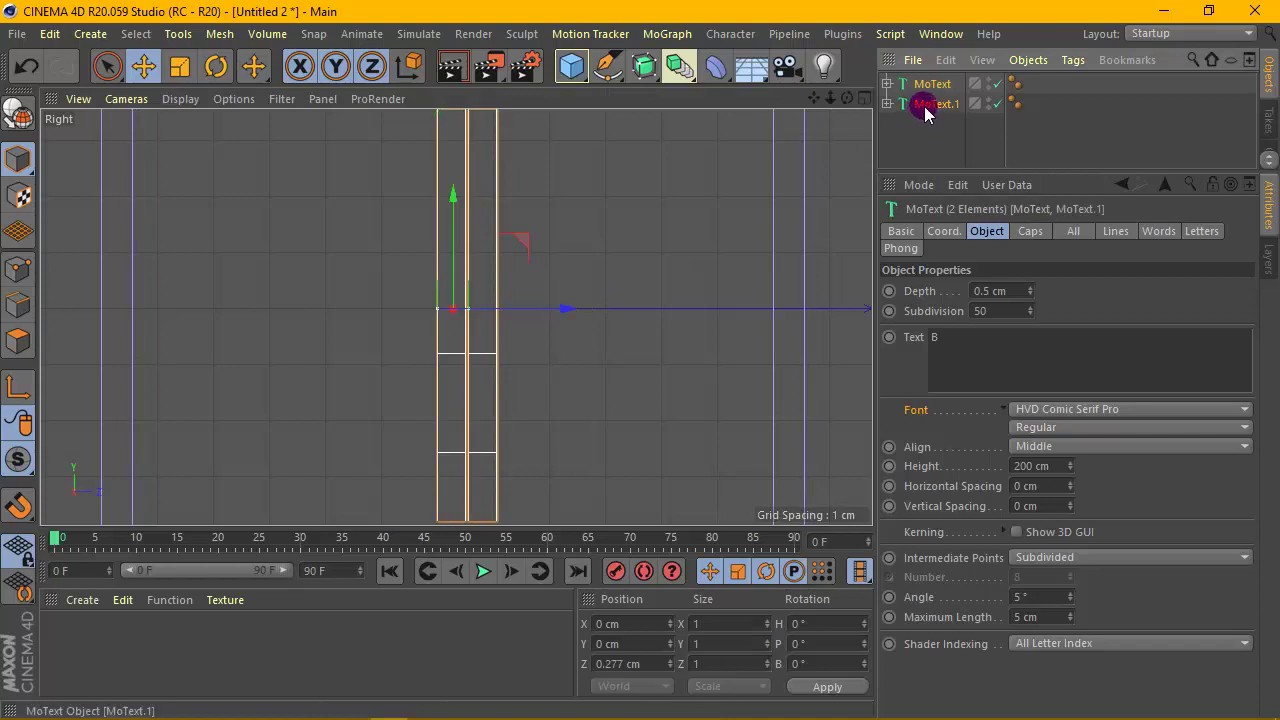
{"action": "left_click_drag", "start_coordinate": [930, 120], "coordinate": [922, 118]}
{"action": "mouse_move", "coordinate": [549, 309]}
{"action": "left_mouse_down"}
{"action": "mouse_move", "coordinate": [645, 320]}
{"action": "mouse_move", "coordinate": [614, 316]}
{"action": "left_mouse_up"}
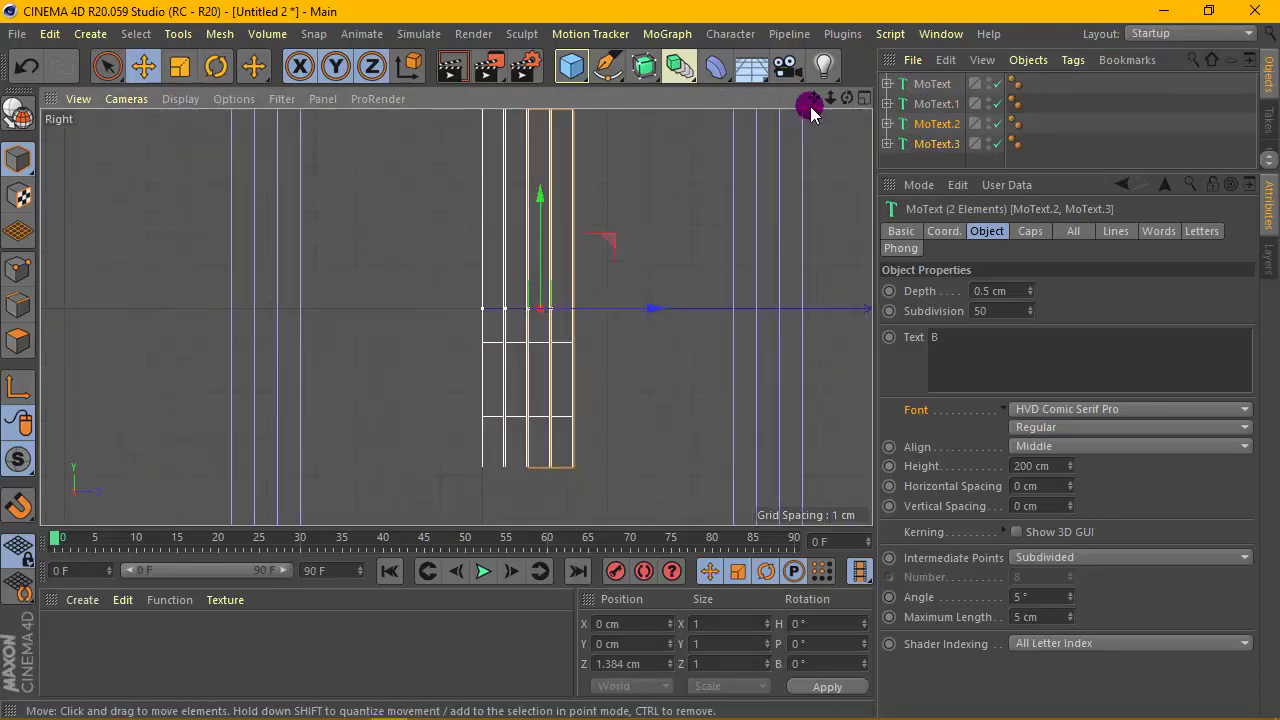
{"action": "left_click_drag", "start_coordinate": [812, 98], "coordinate": [833, 107]}
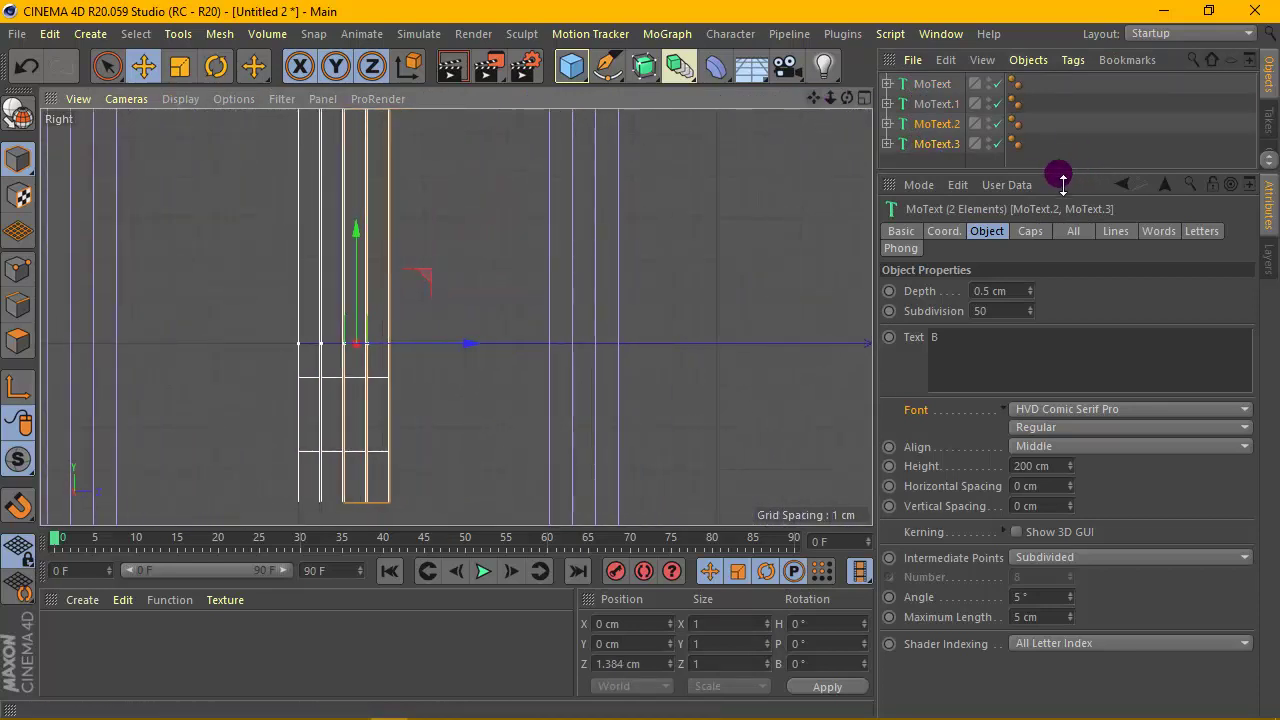
{"action": "left_click_drag", "start_coordinate": [1062, 178], "coordinate": [1062, 305]}
{"action": "left_click_drag", "start_coordinate": [937, 143], "coordinate": [937, 165], "text": "ctrl"}
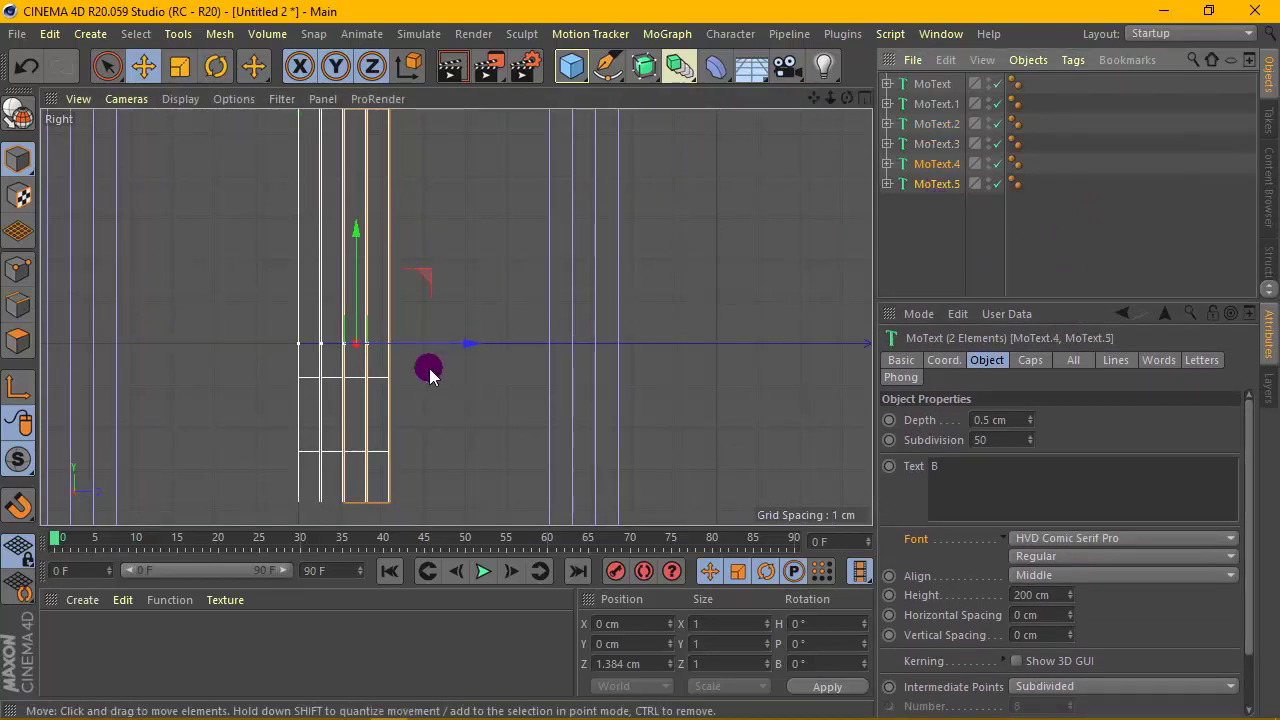
{"action": "mouse_move", "coordinate": [443, 343]}
{"action": "left_mouse_down"}
{"action": "mouse_move", "coordinate": [500, 347]}
{"action": "mouse_move", "coordinate": [480, 345]}
{"action": "left_mouse_up"}
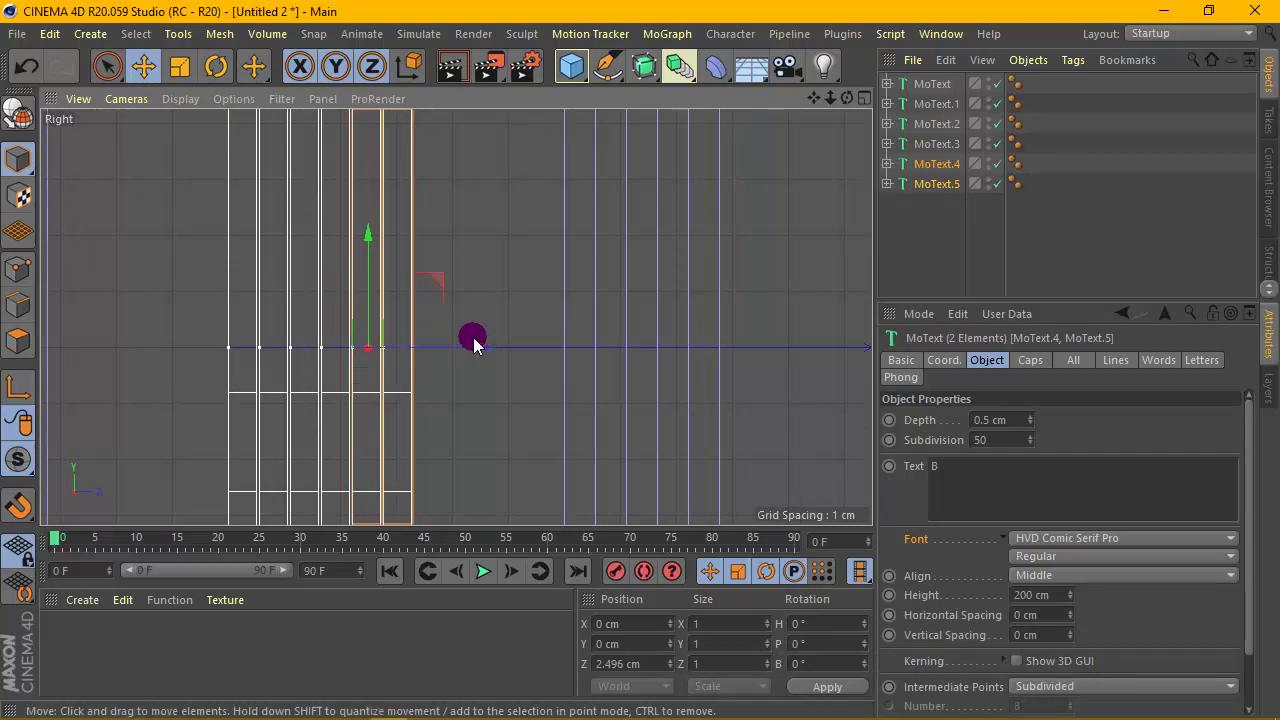
Duplicate MoText.5 into MoText.6 at Z 3.323 cm and show four views.
{"action": "scroll", "coordinate": [482, 344], "scroll_direction": "down", "scroll_amount": 2}
{"action": "left_click", "coordinate": [930, 184]}
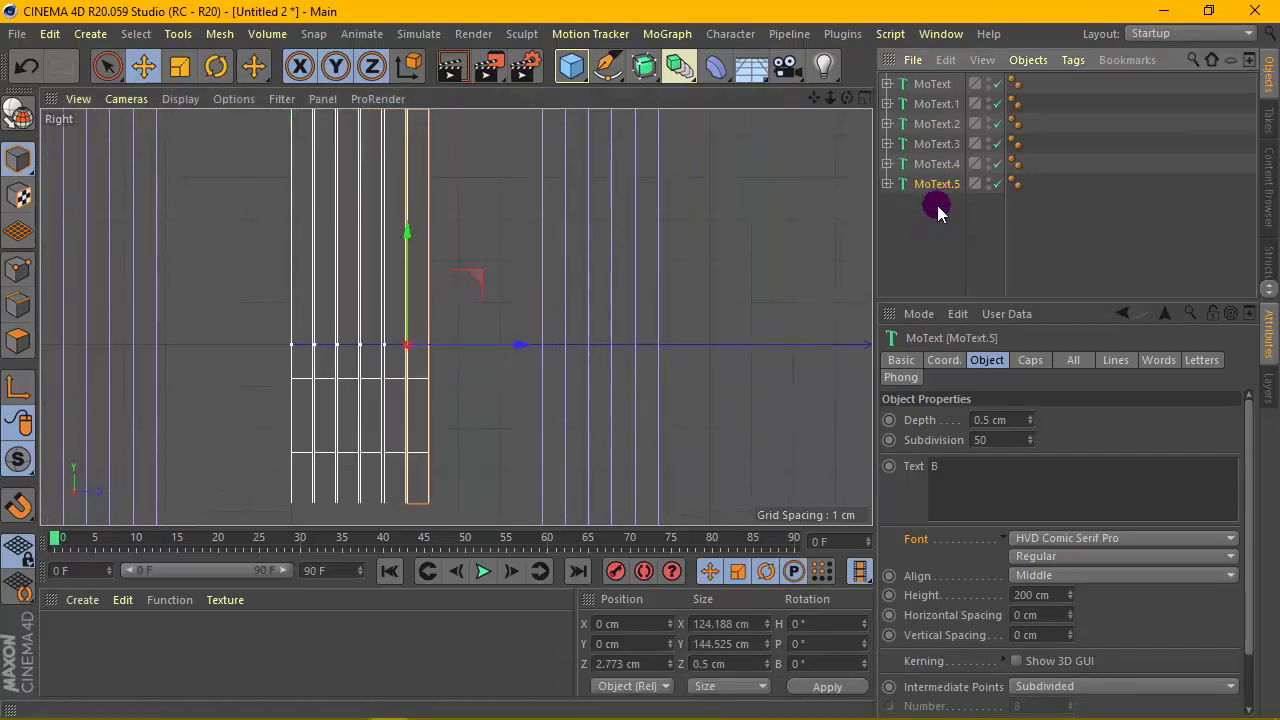
{"action": "left_click_drag", "start_coordinate": [937, 210], "coordinate": [937, 205], "text": "ctrl"}
{"action": "mouse_move", "coordinate": [520, 346]}
{"action": "left_mouse_down"}
{"action": "mouse_move", "coordinate": [556, 358]}
{"action": "mouse_move", "coordinate": [544, 349]}
{"action": "left_mouse_up"}
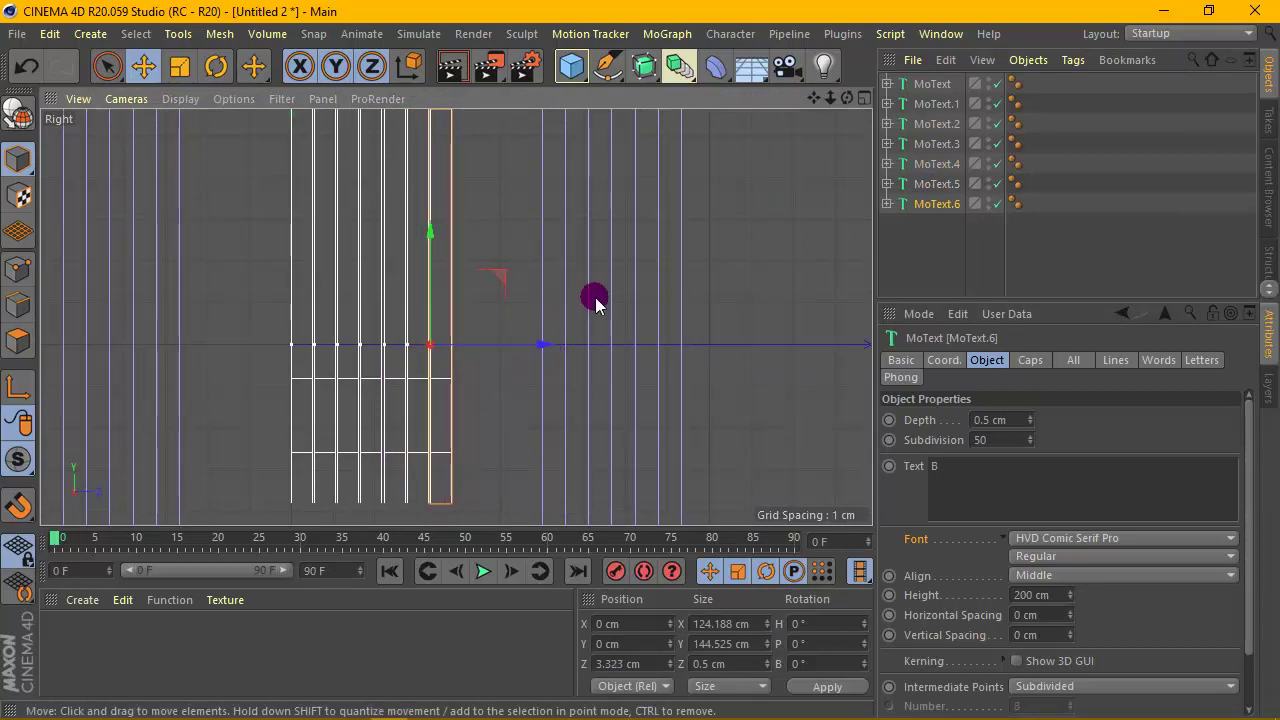
{"action": "left_click", "coordinate": [862, 98]}
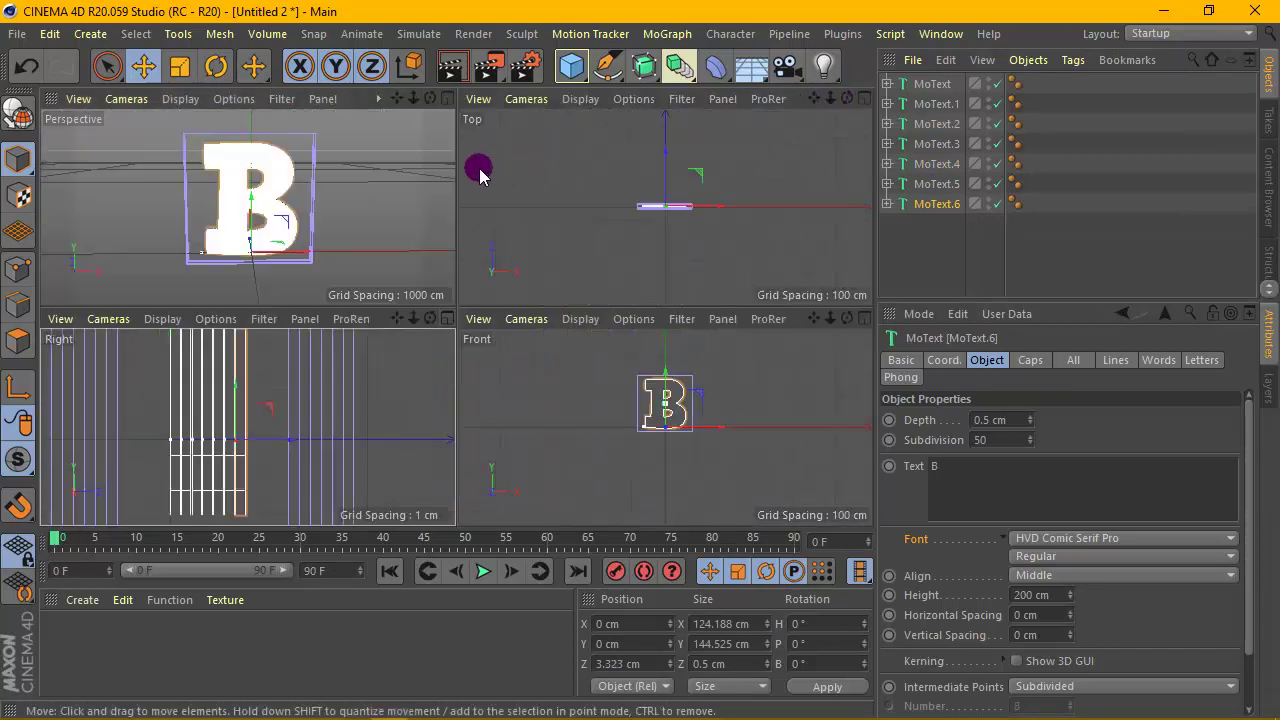
Maximize the Perspective view and expand all seven MoText objects to reveal their Bends.
{"action": "left_click", "coordinate": [447, 98]}
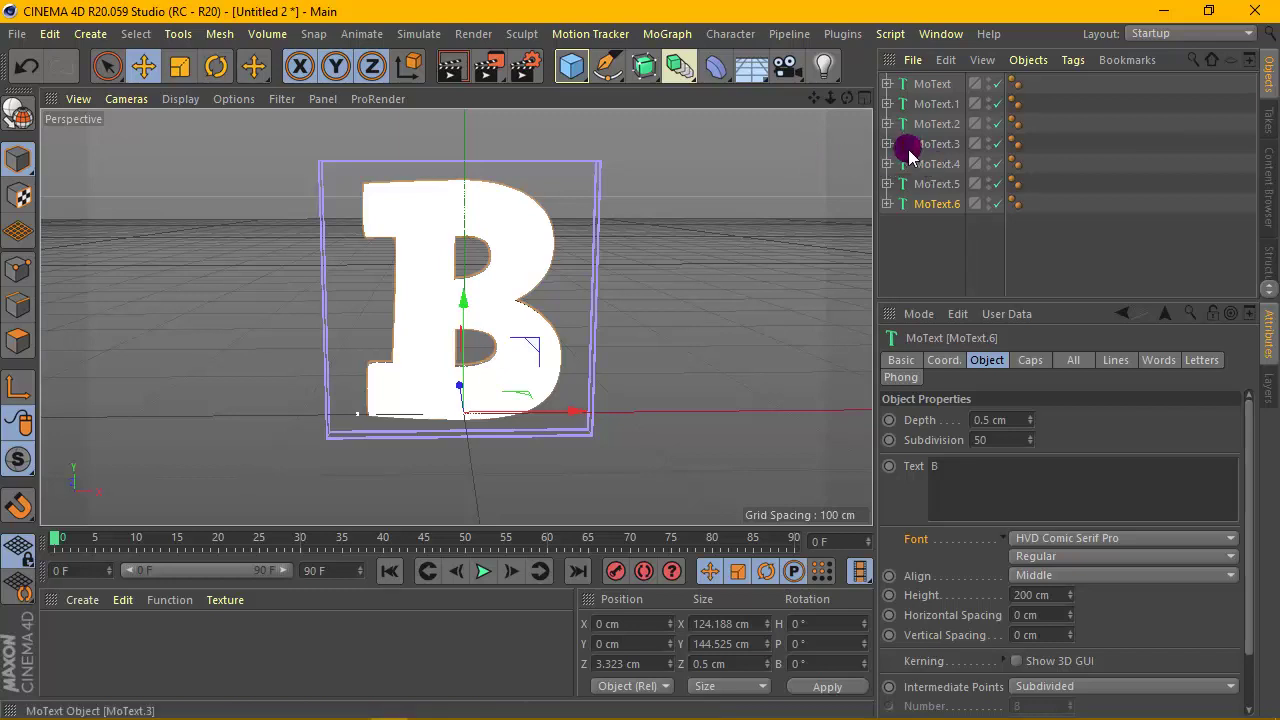
{"action": "left_click_drag", "start_coordinate": [983, 316], "coordinate": [1010, 622]}
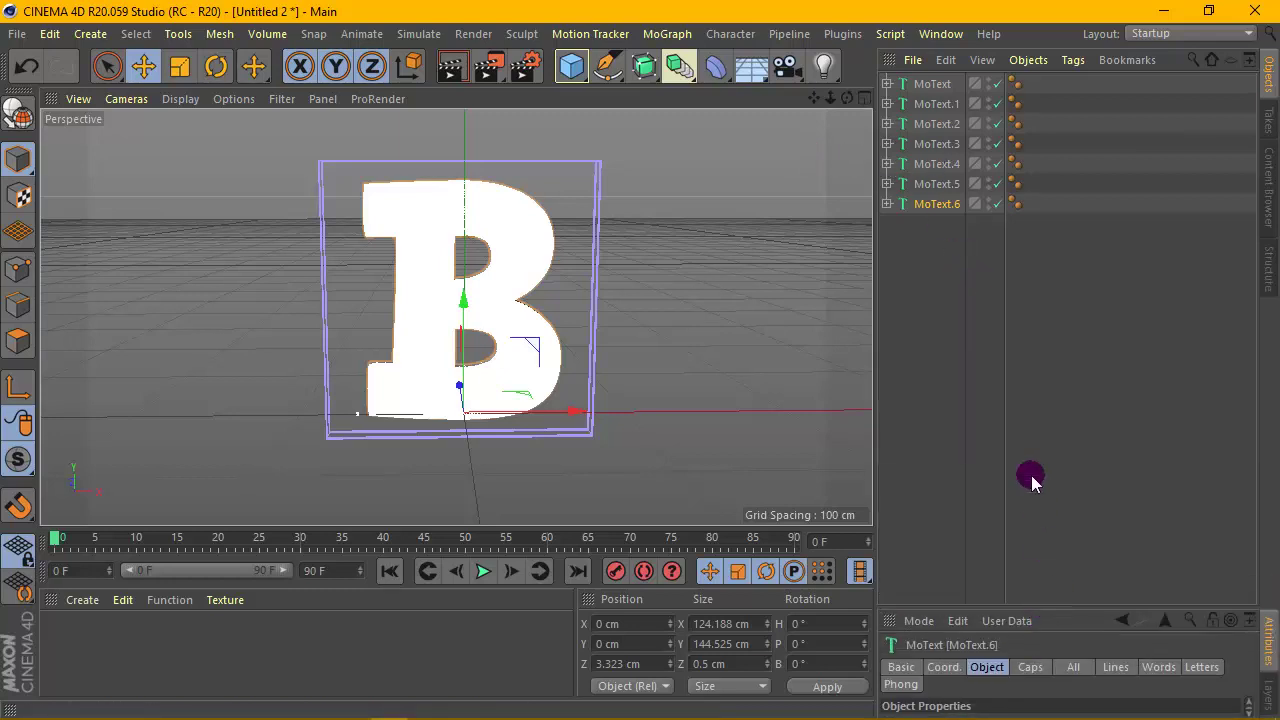
{"action": "left_click", "coordinate": [886, 204]}
{"action": "left_click", "coordinate": [886, 185]}
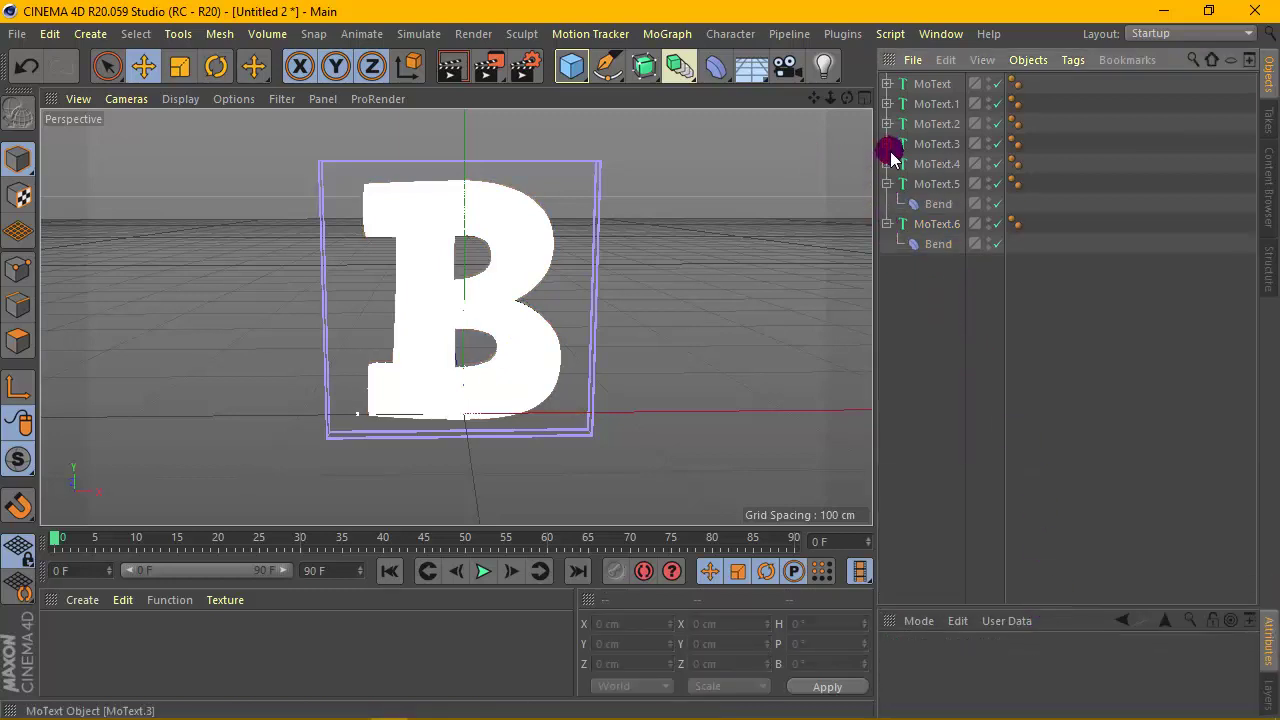
{"action": "left_click", "coordinate": [886, 164]}
{"action": "left_click", "coordinate": [886, 144]}
{"action": "left_click", "coordinate": [886, 124]}
{"action": "left_click", "coordinate": [886, 104]}
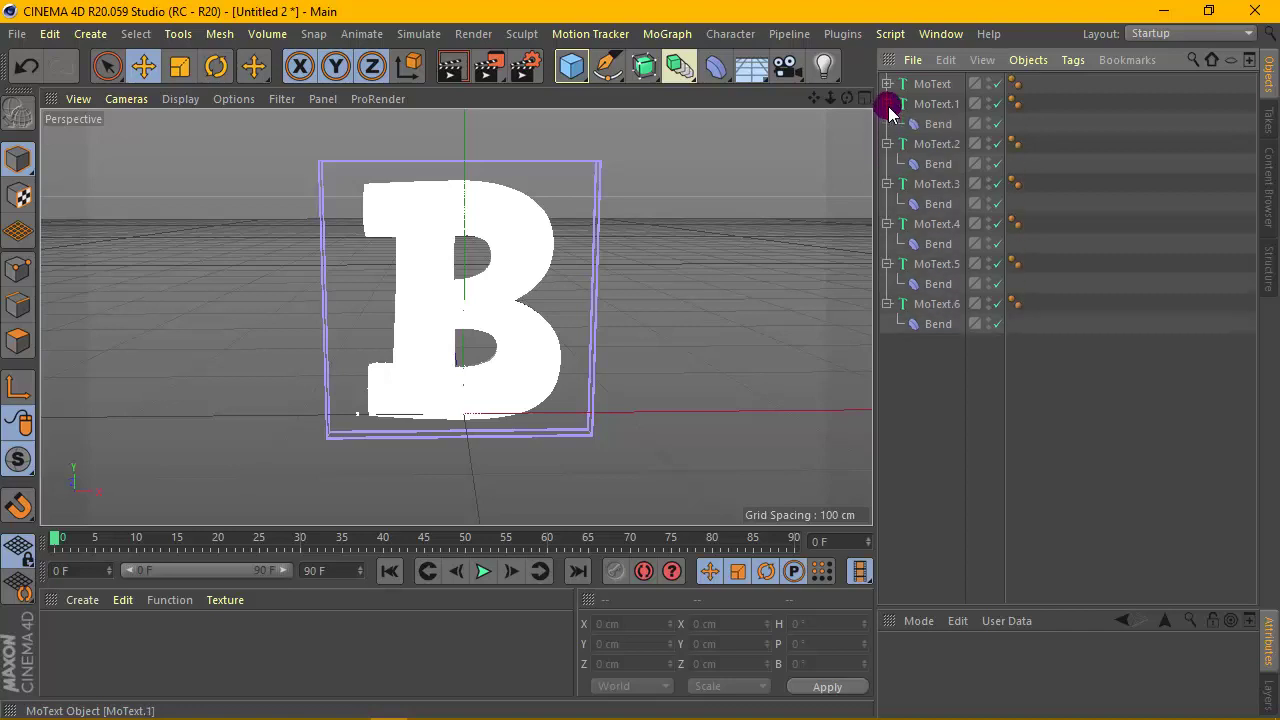
{"action": "left_click", "coordinate": [890, 88]}
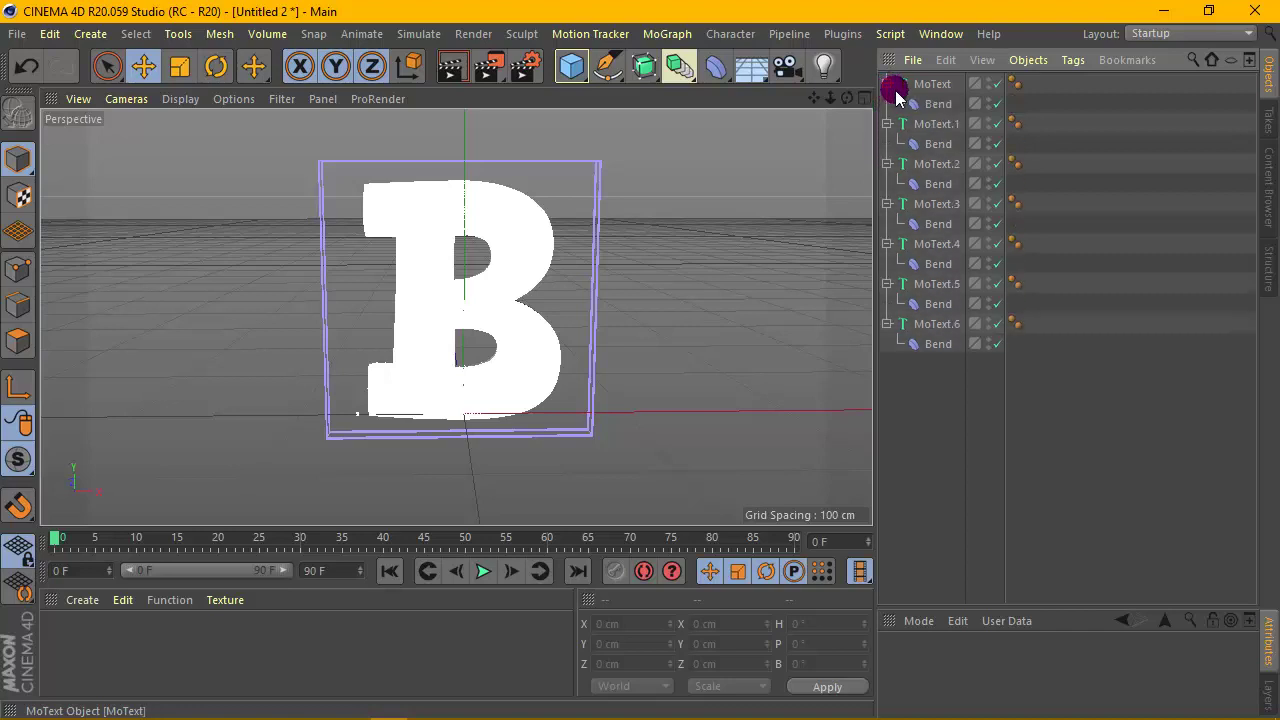
Hide every Bend deformer cage in the viewport, MoText through MoText.6.
{"action": "left_click", "coordinate": [988, 141]}
{"action": "mouse_move", "coordinate": [988, 145]}
{"action": "left_mouse_down"}
{"action": "mouse_move", "coordinate": [994, 255]}
{"action": "mouse_move", "coordinate": [988, 205]}
{"action": "mouse_move", "coordinate": [1008, 230]}
{"action": "mouse_move", "coordinate": [988, 158]}
{"action": "mouse_move", "coordinate": [1010, 230]}
{"action": "mouse_move", "coordinate": [996, 270]}
{"action": "mouse_move", "coordinate": [1009, 314]}
{"action": "mouse_move", "coordinate": [988, 343]}
{"action": "left_mouse_up"}
{"action": "left_click", "coordinate": [988, 343]}
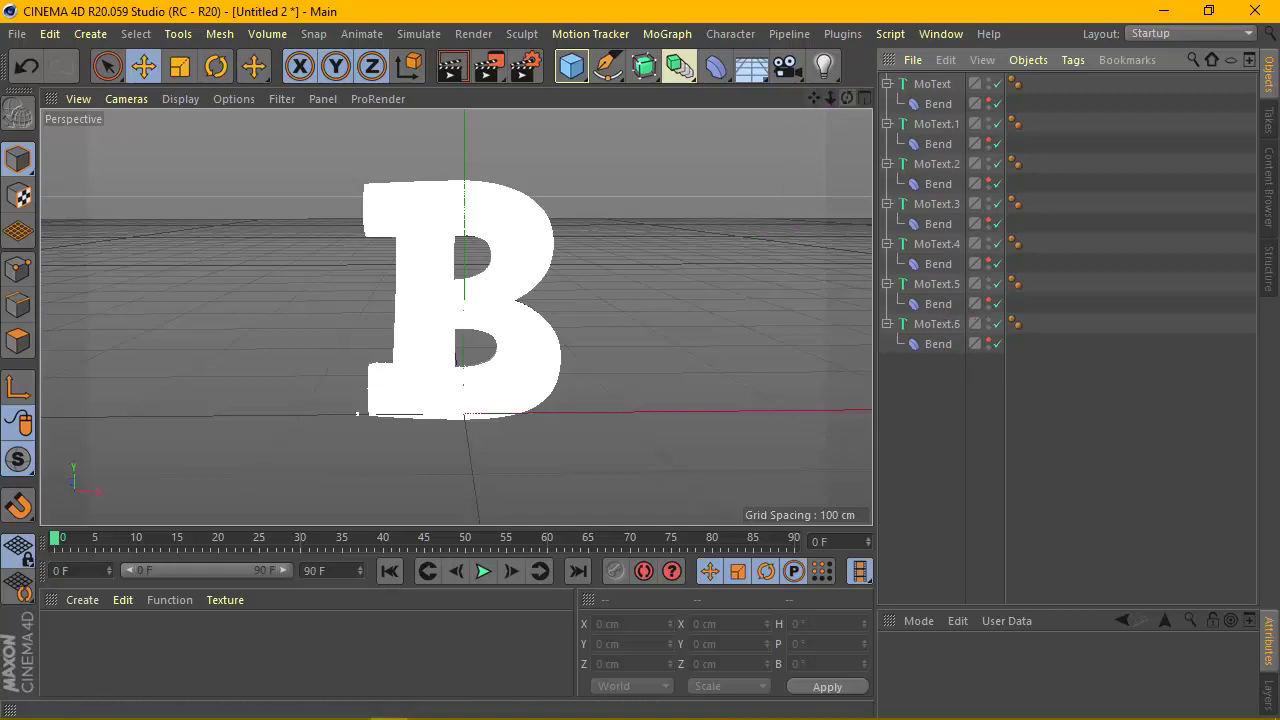
Group all seven MoText copies and their Bends under a null named TEXT.
{"action": "mouse_move", "coordinate": [847, 98]}
{"action": "left_mouse_down"}
{"action": "mouse_move", "coordinate": [860, 98]}
{"action": "mouse_move", "coordinate": [840, 98]}
{"action": "mouse_move", "coordinate": [860, 98]}
{"action": "mouse_move", "coordinate": [590, 260]}
{"action": "left_mouse_up"}
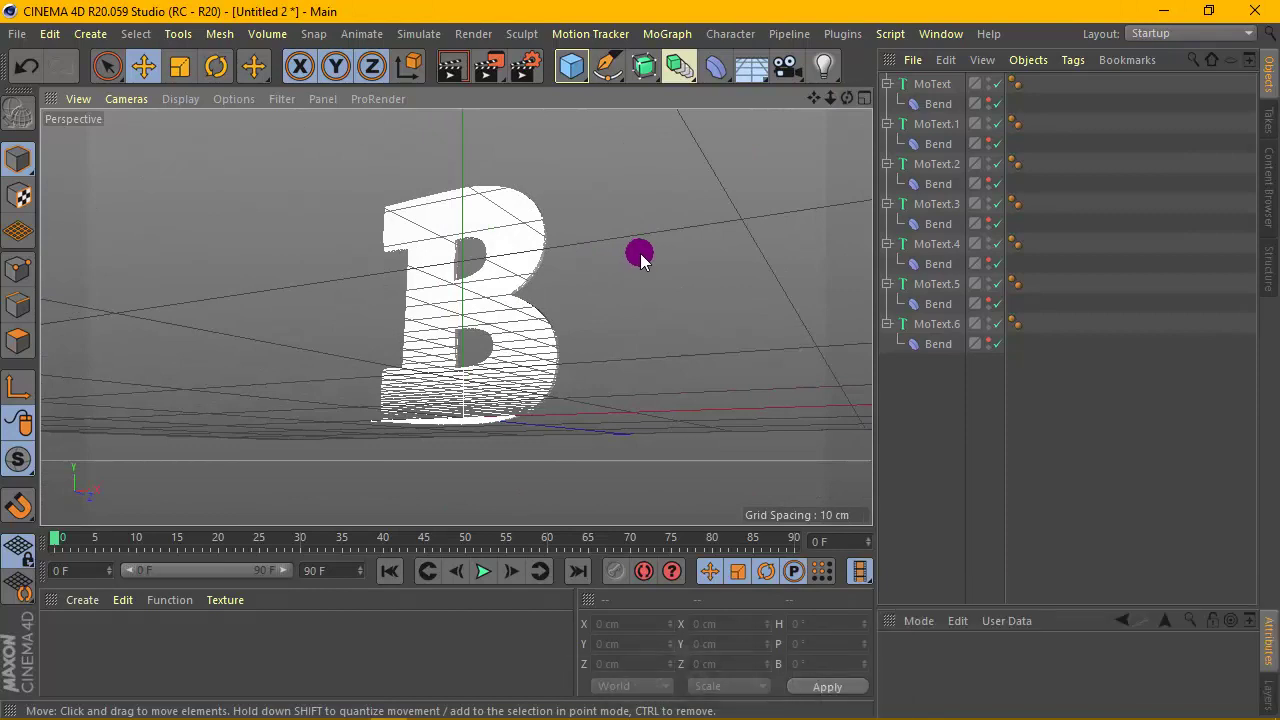
{"action": "left_click_drag", "start_coordinate": [945, 390], "coordinate": [898, 70]}
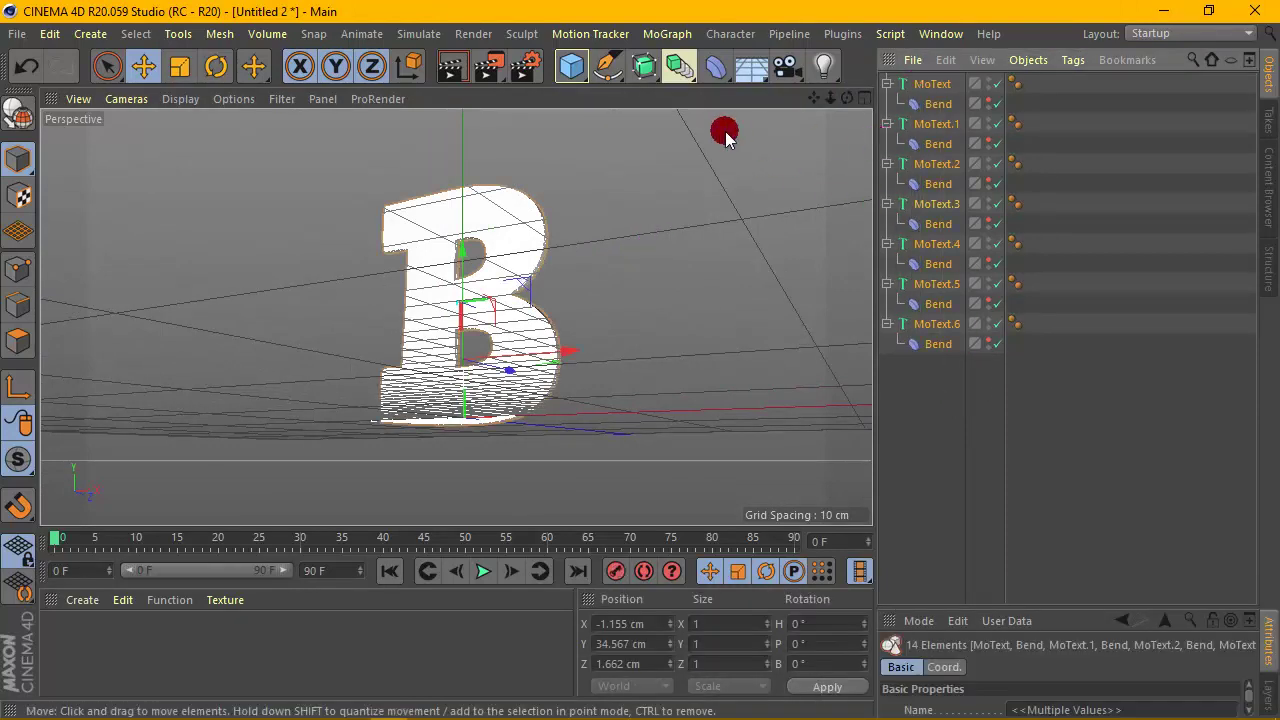
{"action": "left_click_drag", "start_coordinate": [571, 66], "coordinate": [640, 91]}
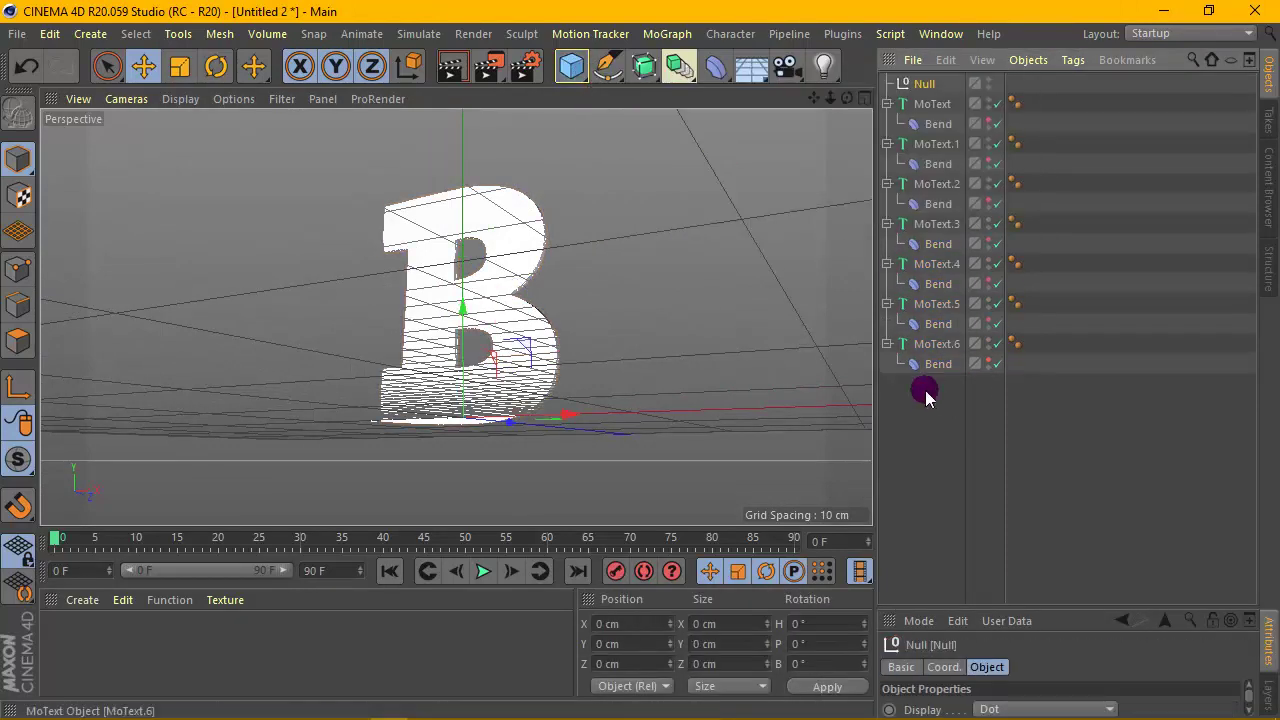
{"action": "left_click_drag", "start_coordinate": [936, 430], "coordinate": [929, 86]}
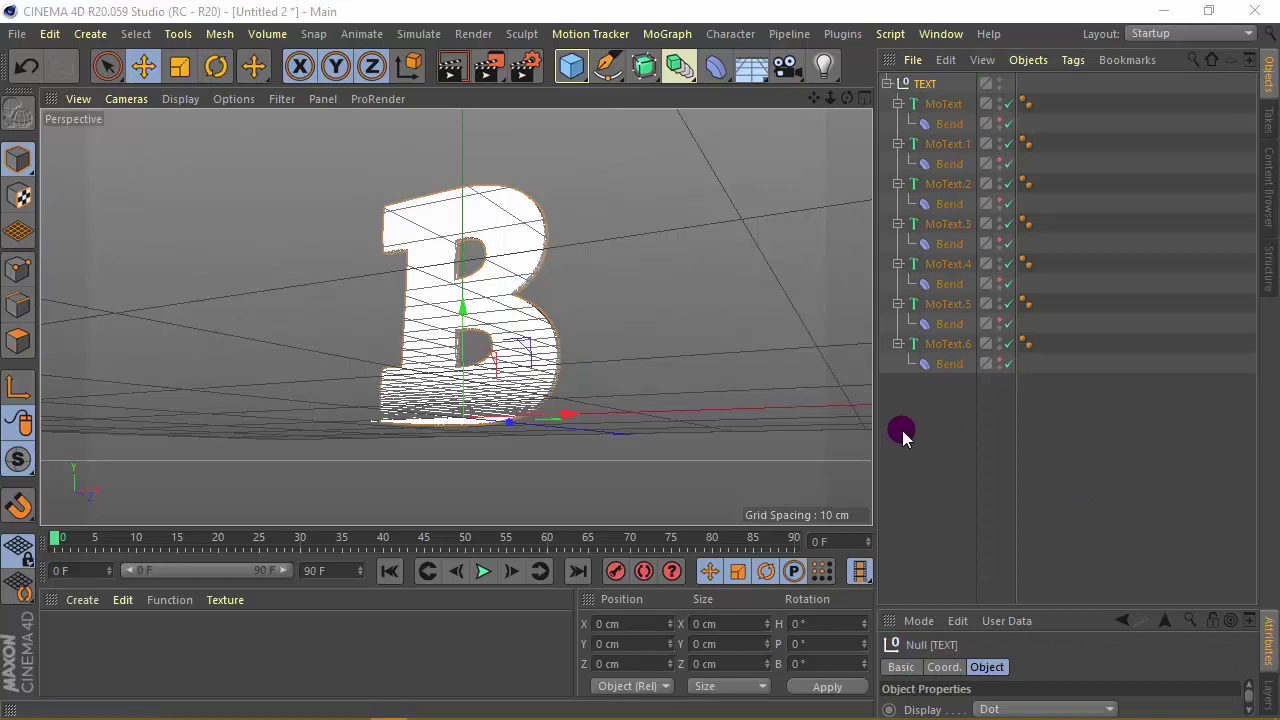
Rearrange the panels, add a Floor, and set its pitch rotation to -90°.
{"action": "left_click_drag", "start_coordinate": [880, 397], "coordinate": [937, 397]}
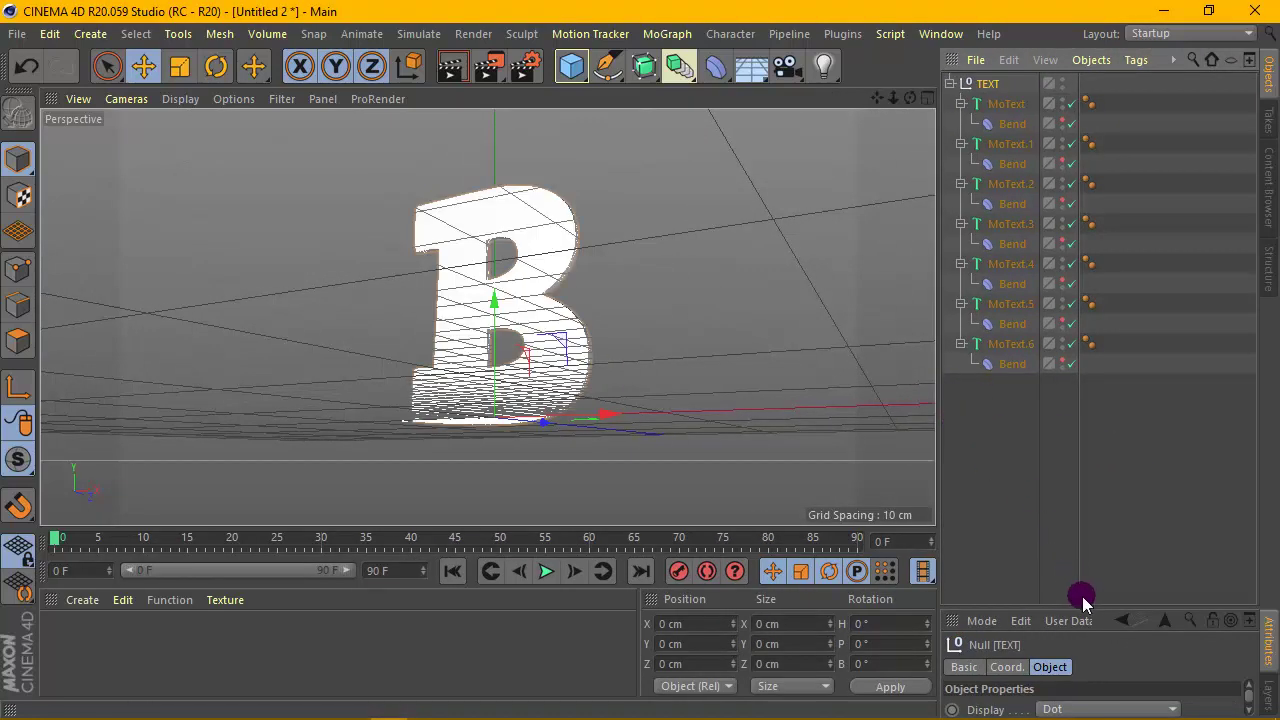
{"action": "left_click_drag", "start_coordinate": [1090, 610], "coordinate": [1085, 498]}
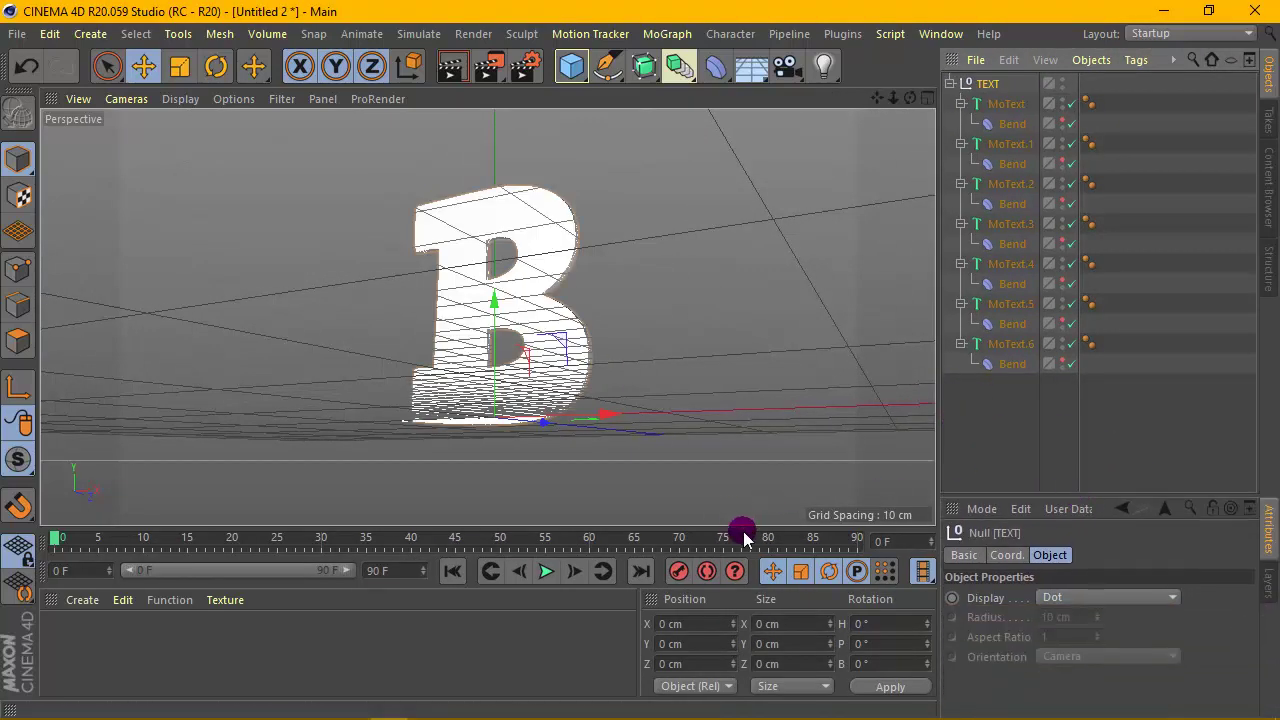
{"action": "left_click_drag", "start_coordinate": [748, 530], "coordinate": [740, 428]}
{"action": "mouse_move", "coordinate": [910, 98]}
{"action": "left_mouse_down"}
{"action": "mouse_move", "coordinate": [890, 120]}
{"action": "mouse_move", "coordinate": [900, 100]}
{"action": "left_mouse_up"}
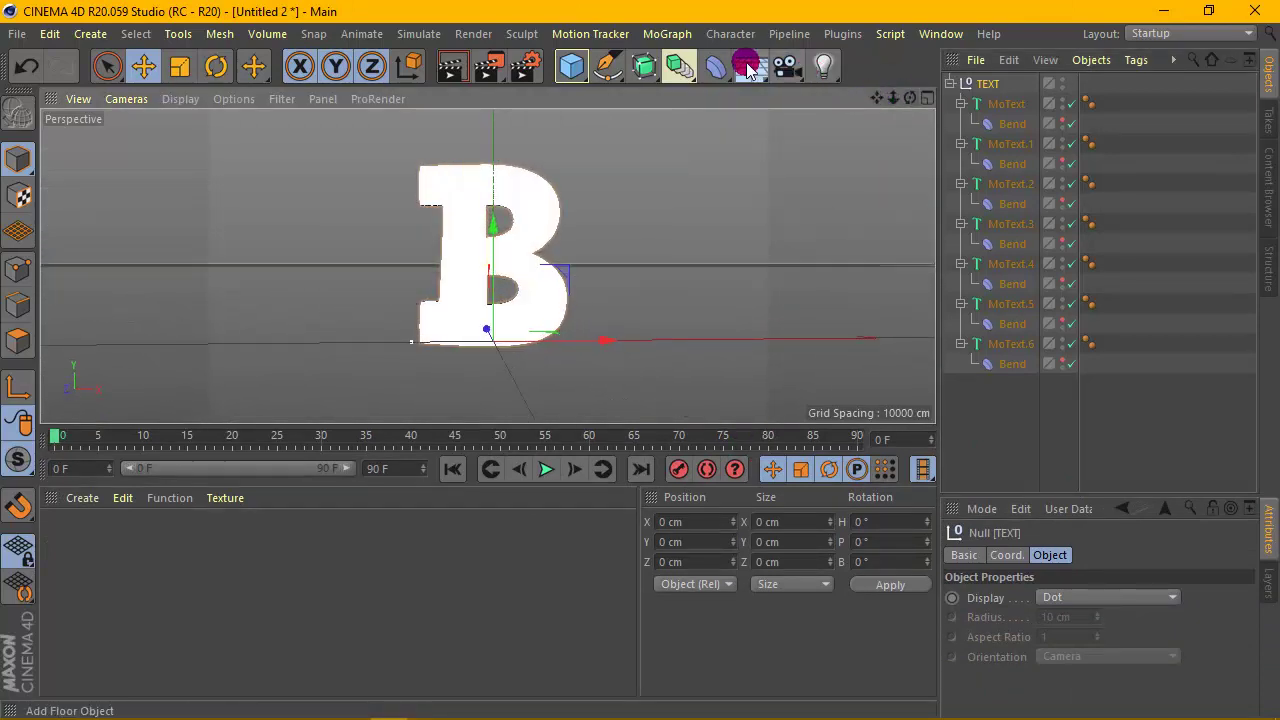
{"action": "left_click_drag", "start_coordinate": [720, 75], "coordinate": [790, 94]}
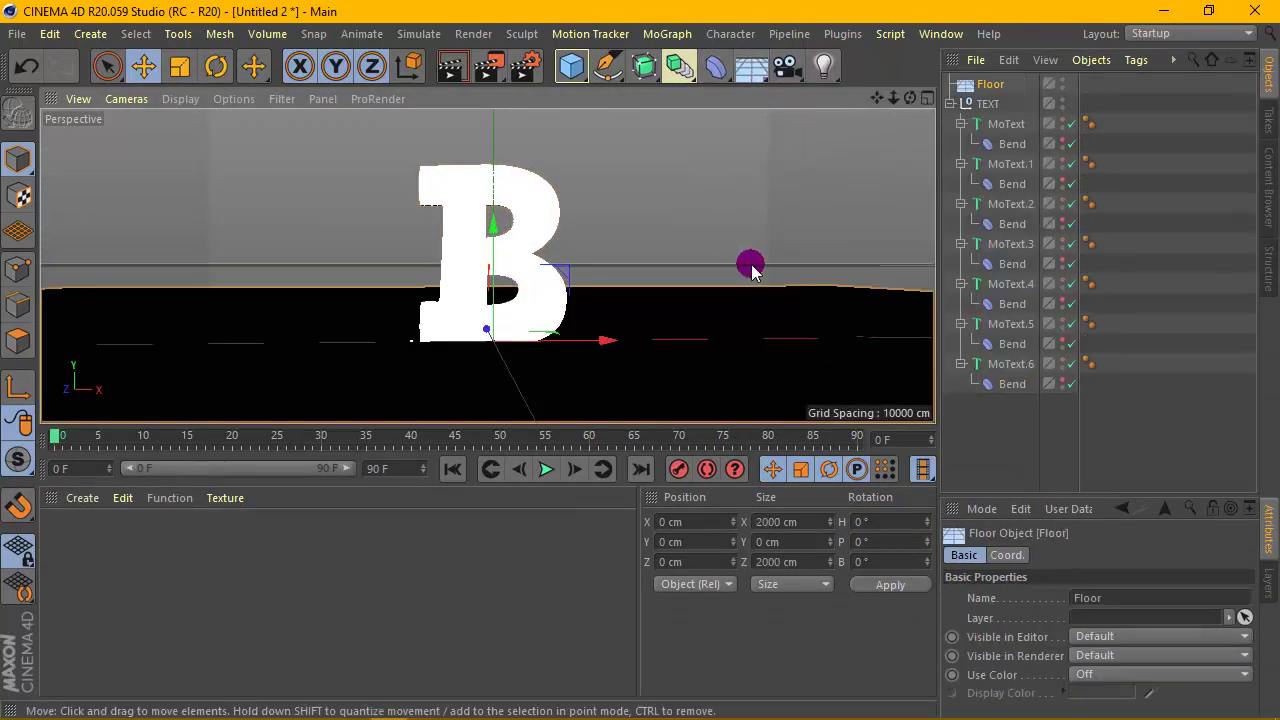
{"action": "left_click_drag", "start_coordinate": [876, 541], "coordinate": [838, 540]}
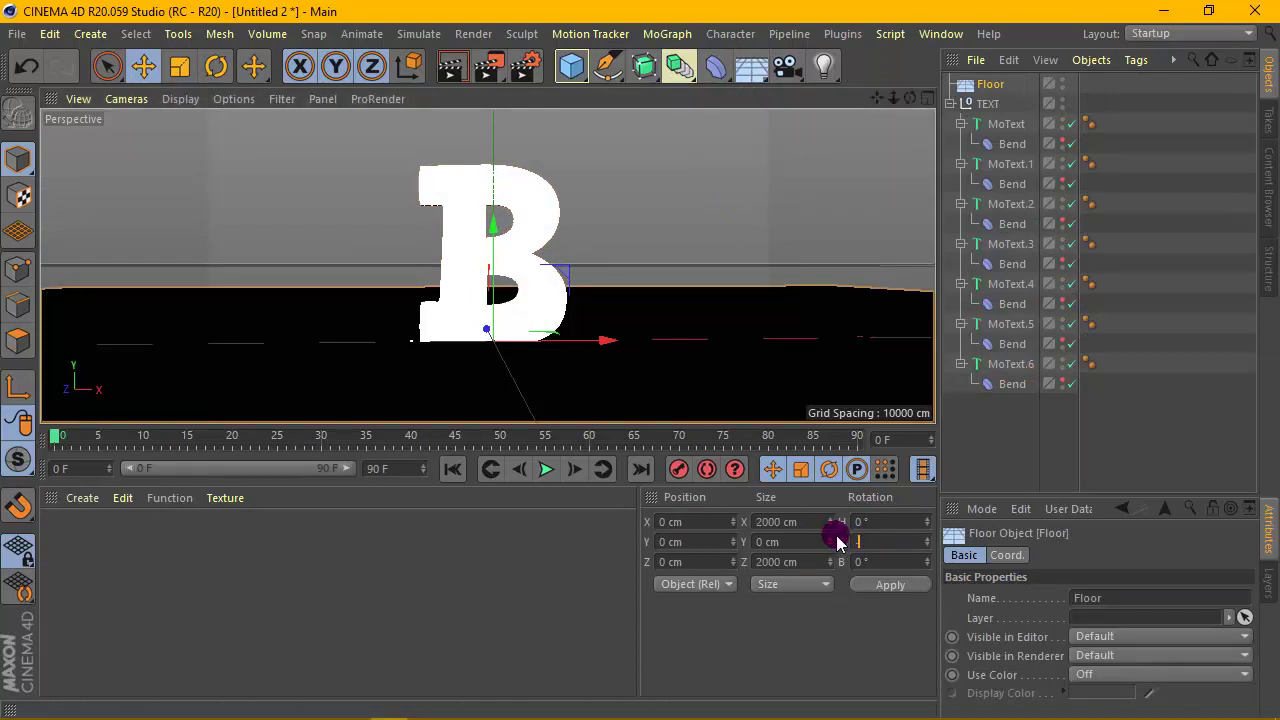
{"action": "type", "text": "-90"}
Undo the -90° pitch that was wrongly applied to the floor.
{"action": "left_click", "coordinate": [920, 582]}
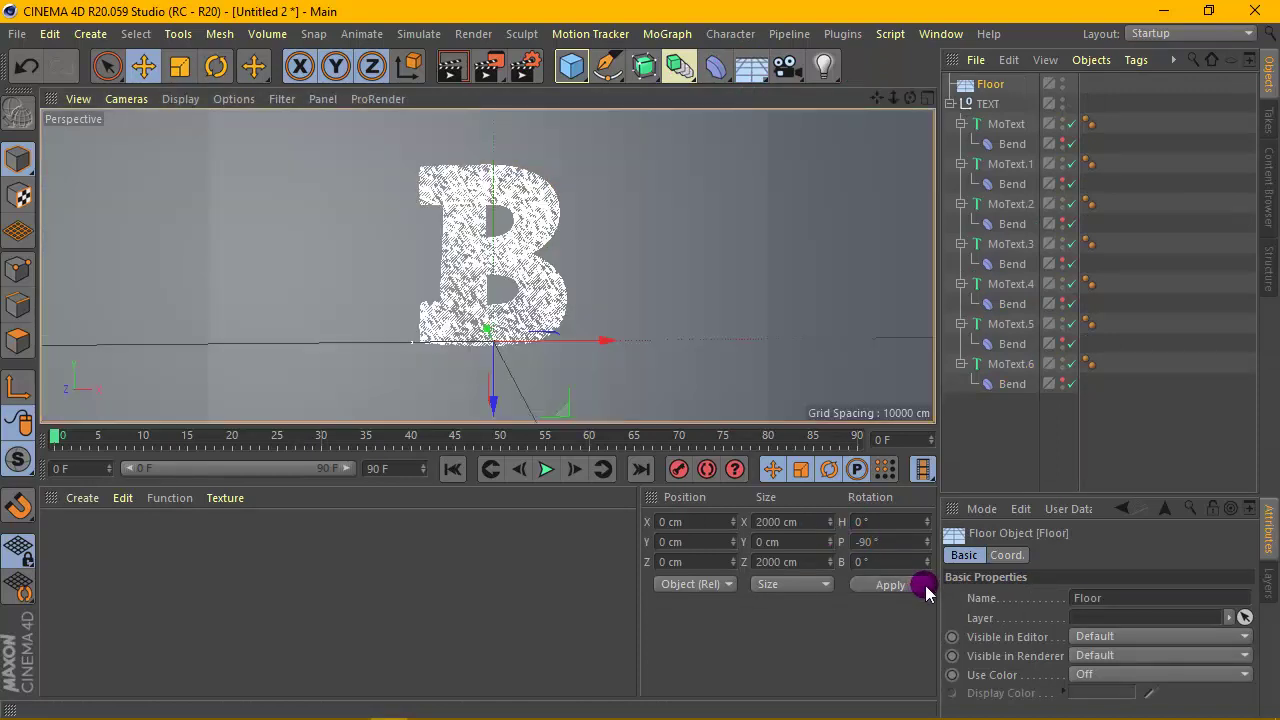
{"action": "left_click", "coordinate": [699, 374]}
{"action": "key", "text": "ctrl+z"}
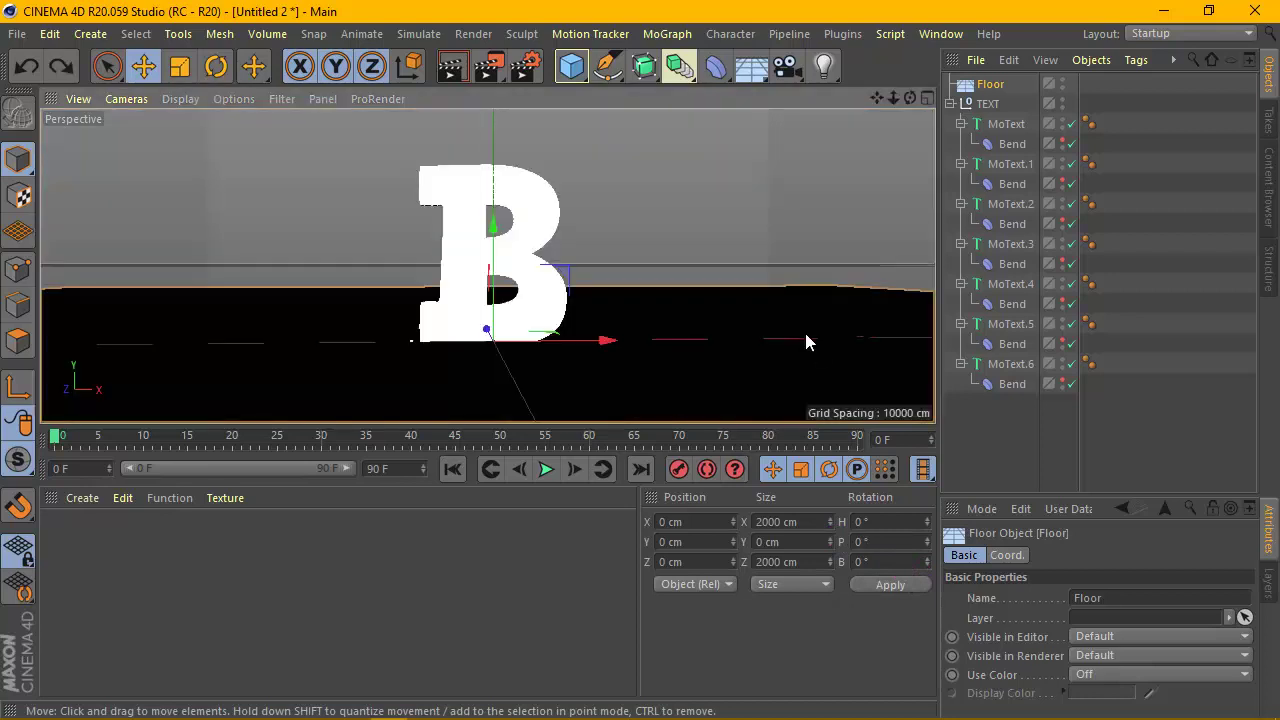
Pitch the TEXT group to -90° so the B layers lie flat on the floor.
{"action": "left_click", "coordinate": [985, 105]}
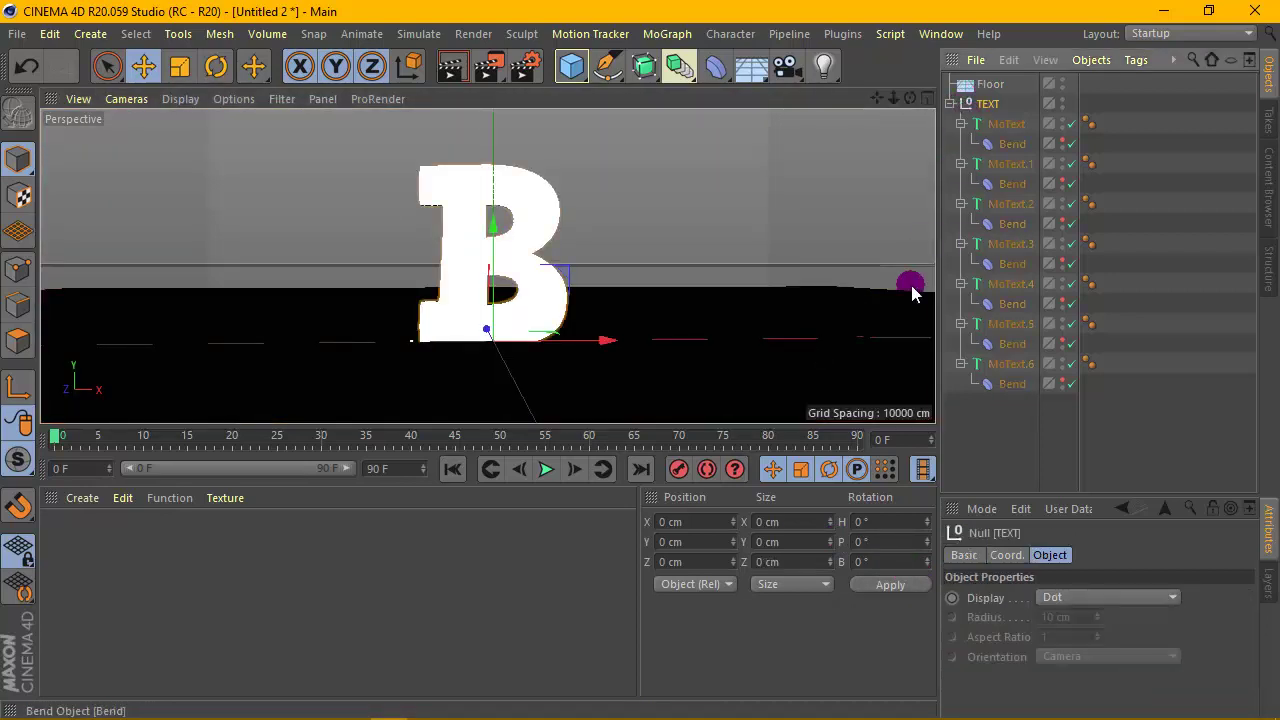
{"action": "left_click", "coordinate": [884, 541]}
{"action": "type", "text": "-90"}
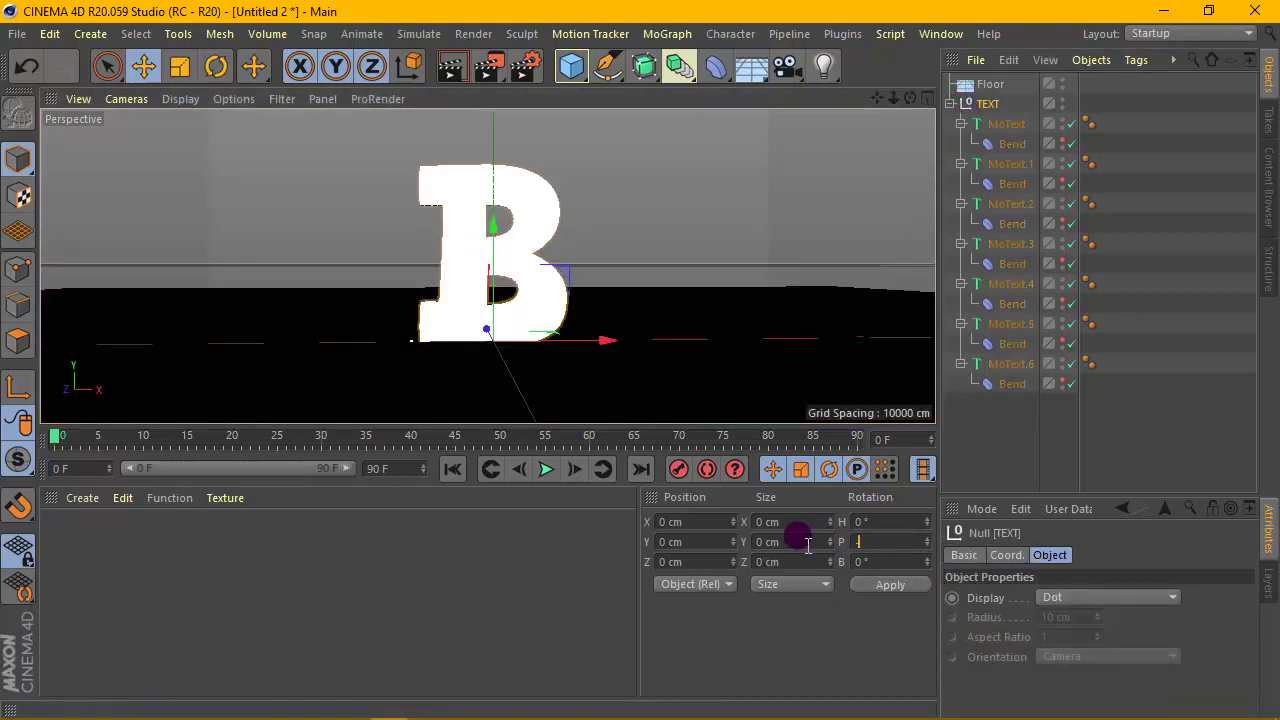
{"action": "left_click", "coordinate": [878, 585]}
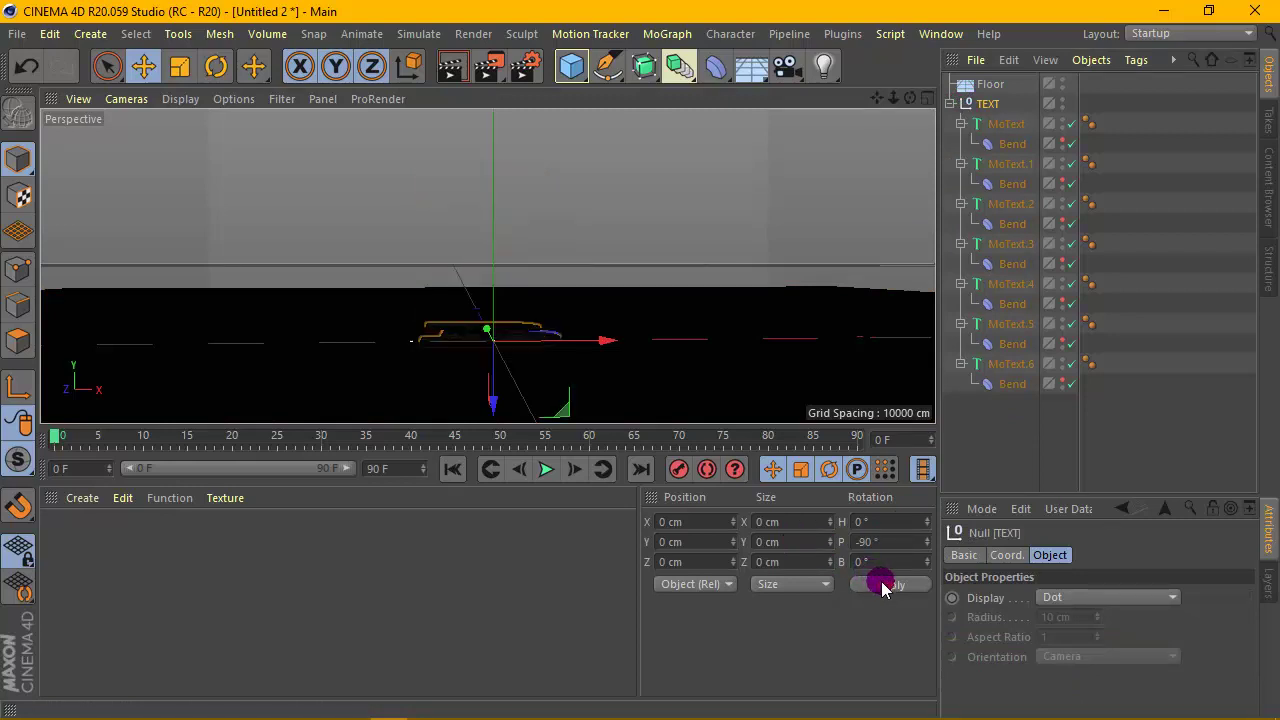
{"action": "left_click", "coordinate": [912, 98]}
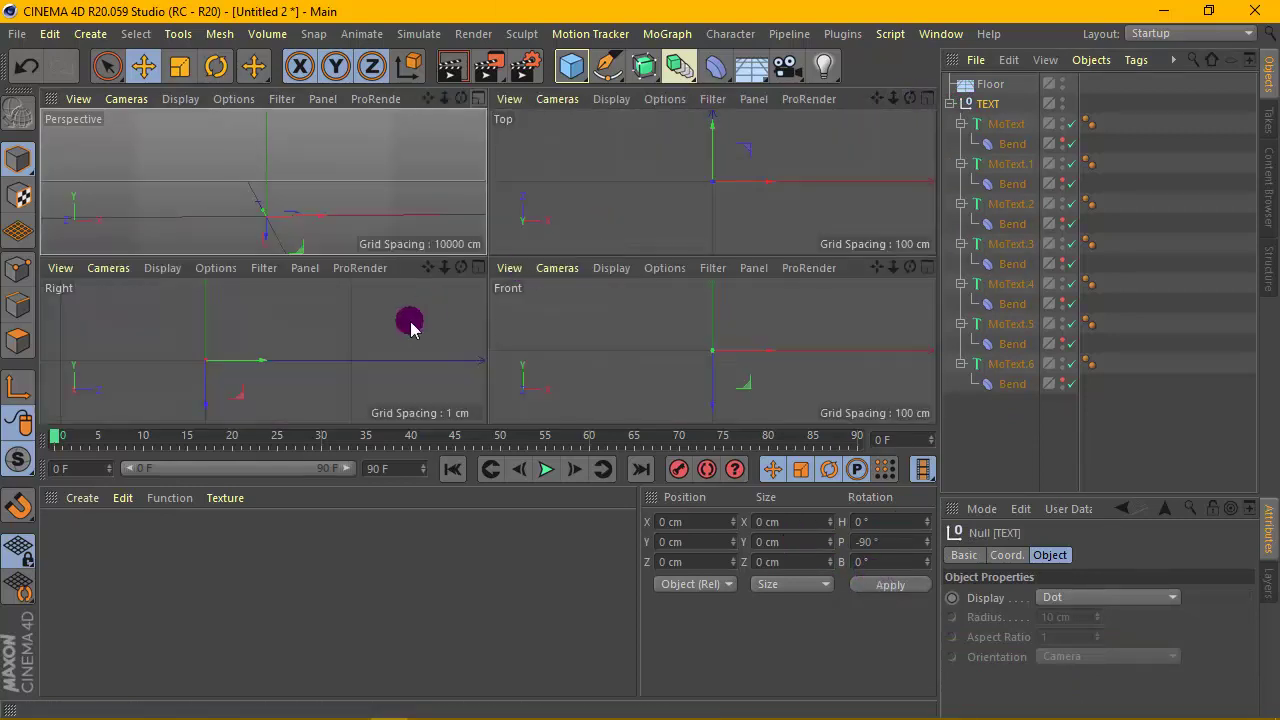
In the enlarged Right view, raise the TEXT null to Y 3.848 cm.
{"action": "left_click", "coordinate": [478, 268]}
{"action": "scroll", "coordinate": [503, 266], "scroll_direction": "down", "scroll_amount": 5}
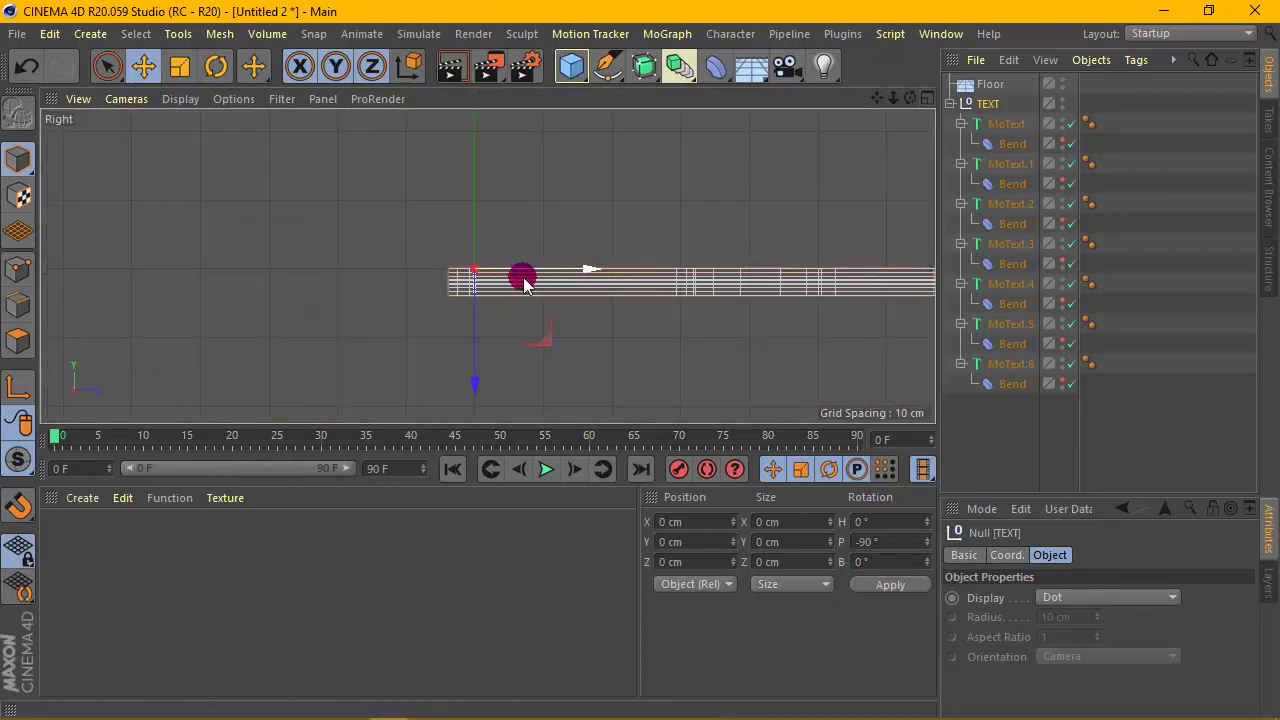
{"action": "mouse_move", "coordinate": [520, 278]}
{"action": "left_mouse_down", "text": "alt"}
{"action": "mouse_move", "coordinate": [511, 372]}
{"action": "mouse_move", "coordinate": [471, 314]}
{"action": "mouse_move", "coordinate": [580, 217]}
{"action": "mouse_move", "coordinate": [409, 289]}
{"action": "mouse_move", "coordinate": [358, 282]}
{"action": "left_mouse_up", "text": "alt"}
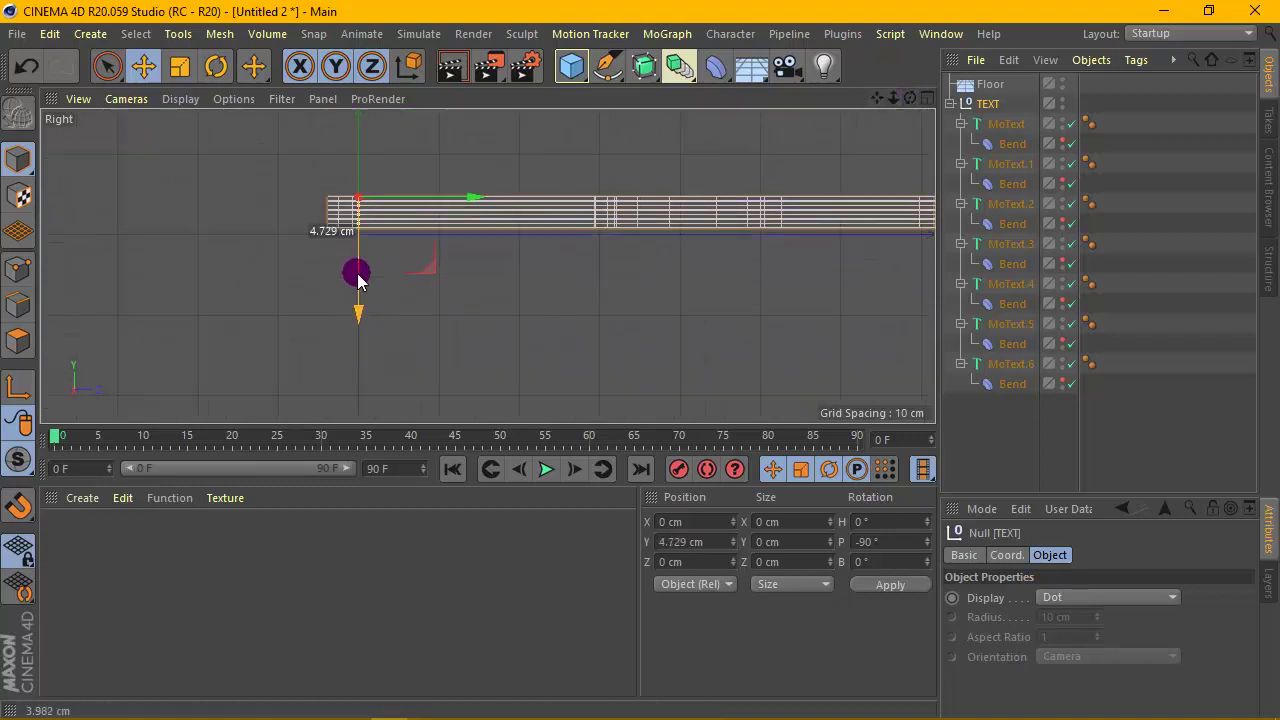
{"action": "right_click_drag", "start_coordinate": [306, 277], "coordinate": [394, 214], "text": "alt"}
{"action": "left_click_drag", "start_coordinate": [403, 189], "coordinate": [413, 219]}
Show a single enlarged Perspective view framed on the white B.
{"action": "left_click", "coordinate": [927, 98]}
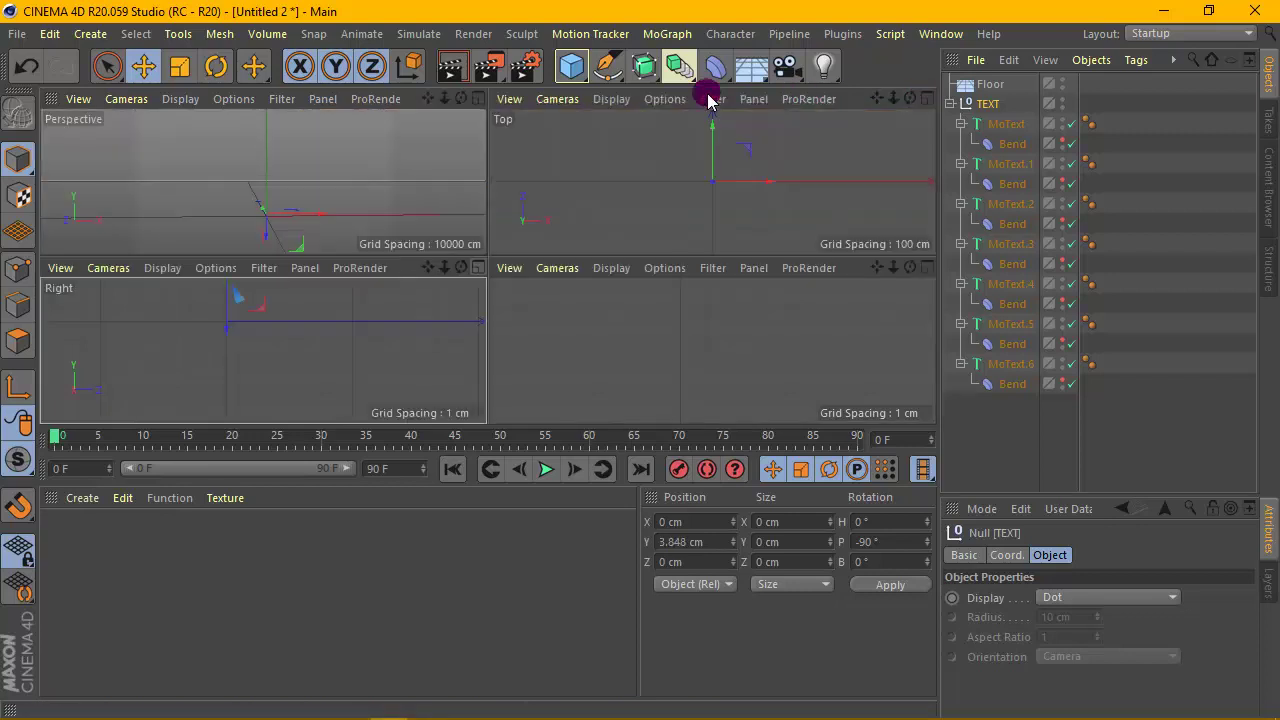
{"action": "left_click", "coordinate": [478, 98]}
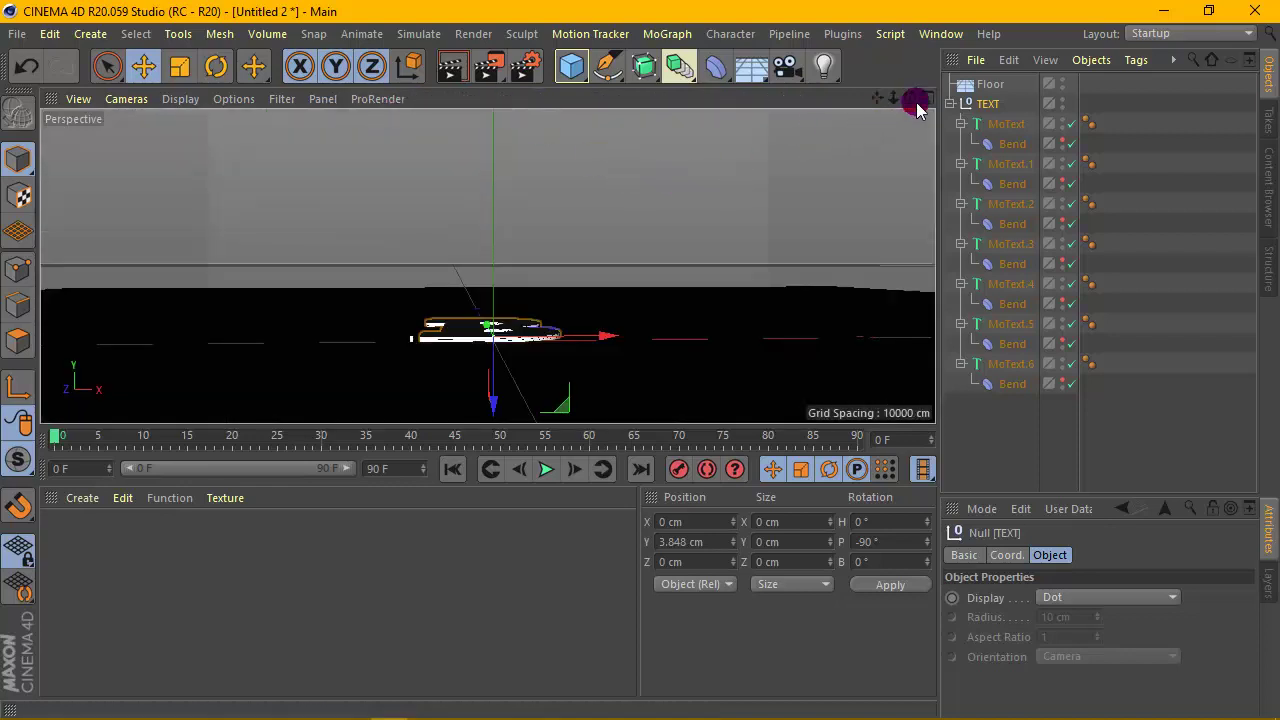
{"action": "mouse_move", "coordinate": [910, 98]}
{"action": "left_mouse_down"}
{"action": "mouse_move", "coordinate": [870, 130]}
{"action": "mouse_move", "coordinate": [914, 91]}
{"action": "left_mouse_up"}
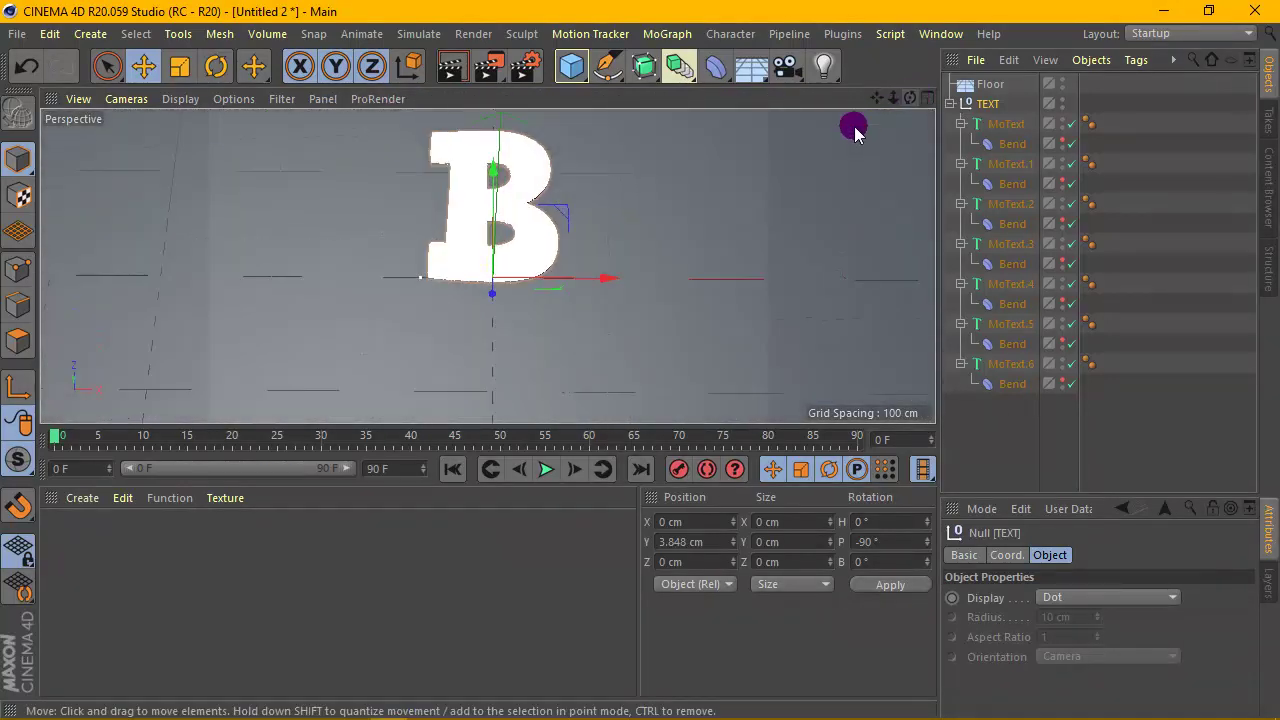
{"action": "left_click_drag", "start_coordinate": [598, 428], "coordinate": [600, 530]}
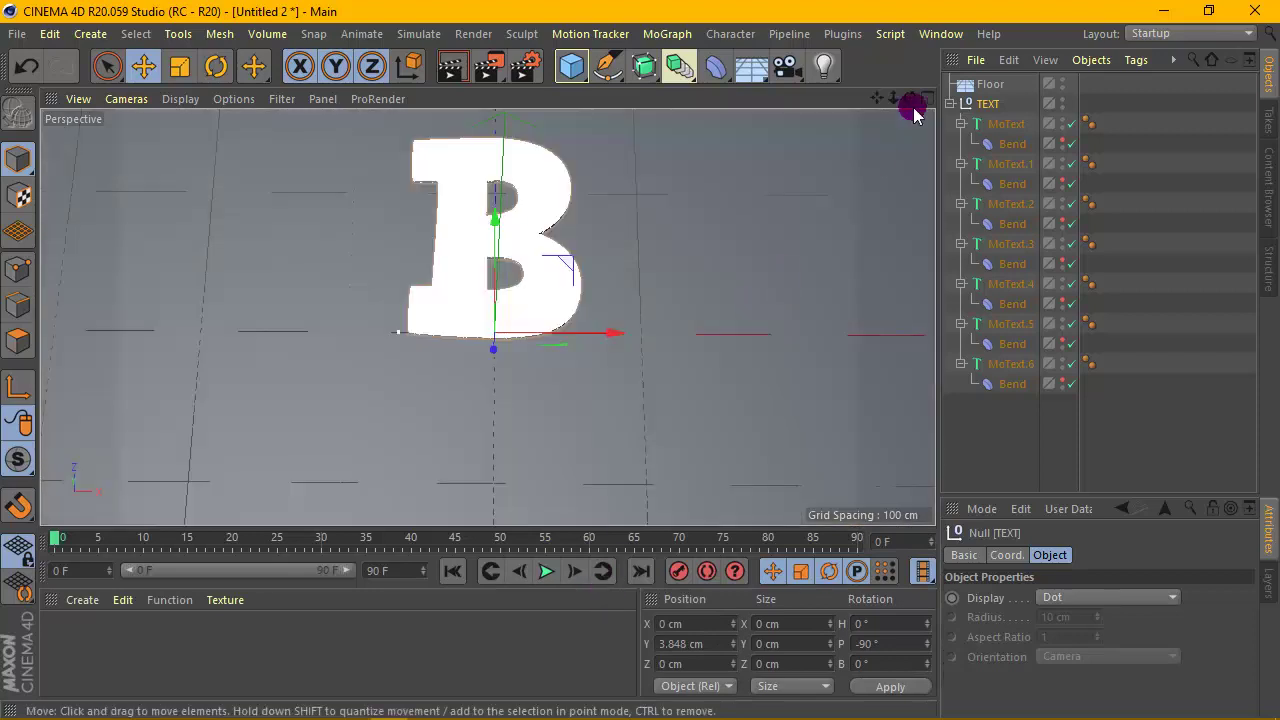
{"action": "mouse_move", "coordinate": [877, 98]}
{"action": "left_mouse_down"}
{"action": "mouse_move", "coordinate": [840, 130]}
{"action": "mouse_move", "coordinate": [912, 96]}
{"action": "left_mouse_up"}
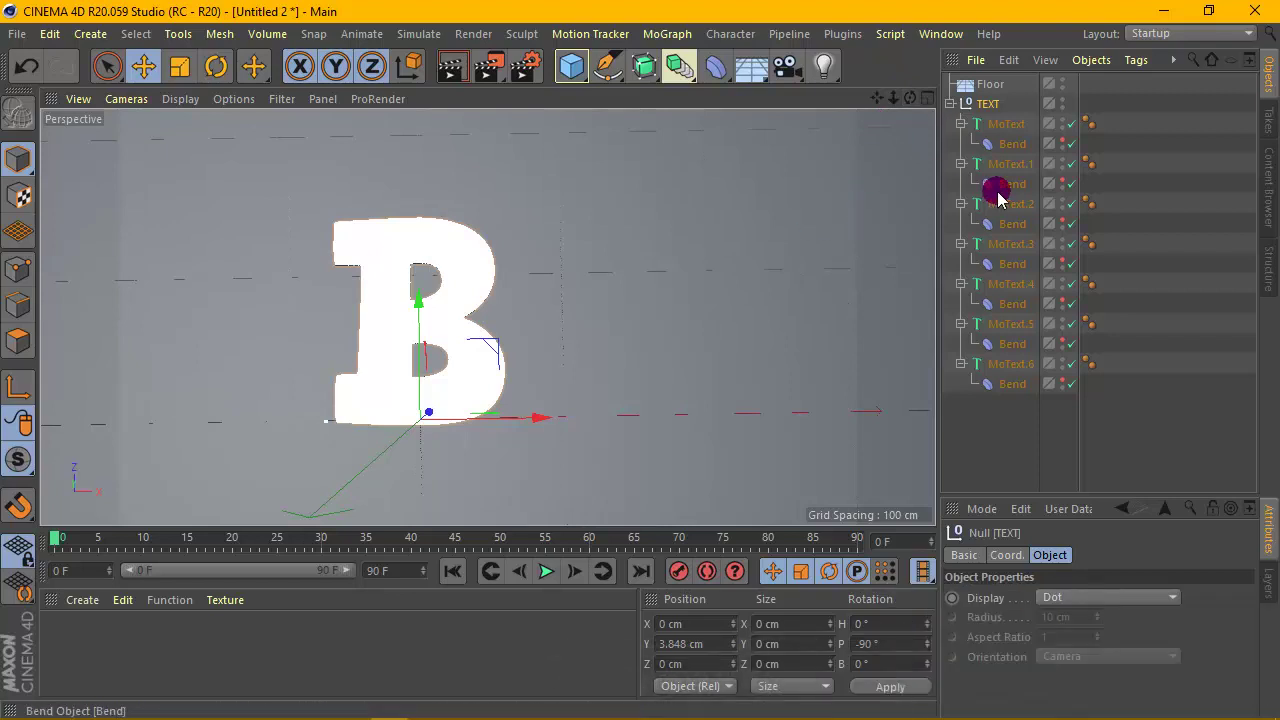
Give the Bends under MoText through MoText.3 decreasing negative strengths, starting around -71°.
{"action": "left_click", "coordinate": [1010, 147]}
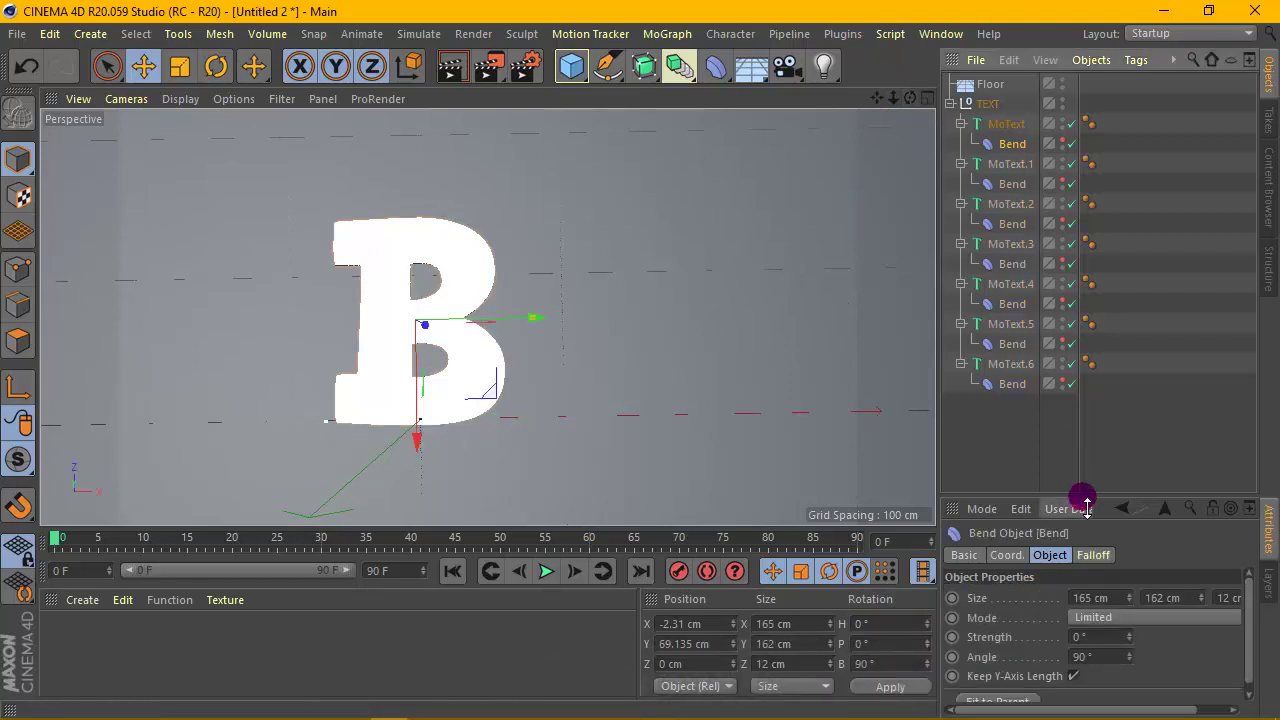
{"action": "left_click_drag", "start_coordinate": [1085, 500], "coordinate": [1080, 409]}
{"action": "mouse_move", "coordinate": [1128, 537]}
{"action": "left_mouse_down"}
{"action": "mouse_move", "coordinate": [1072, 537]}
{"action": "mouse_move", "coordinate": [1139, 538]}
{"action": "left_mouse_up"}
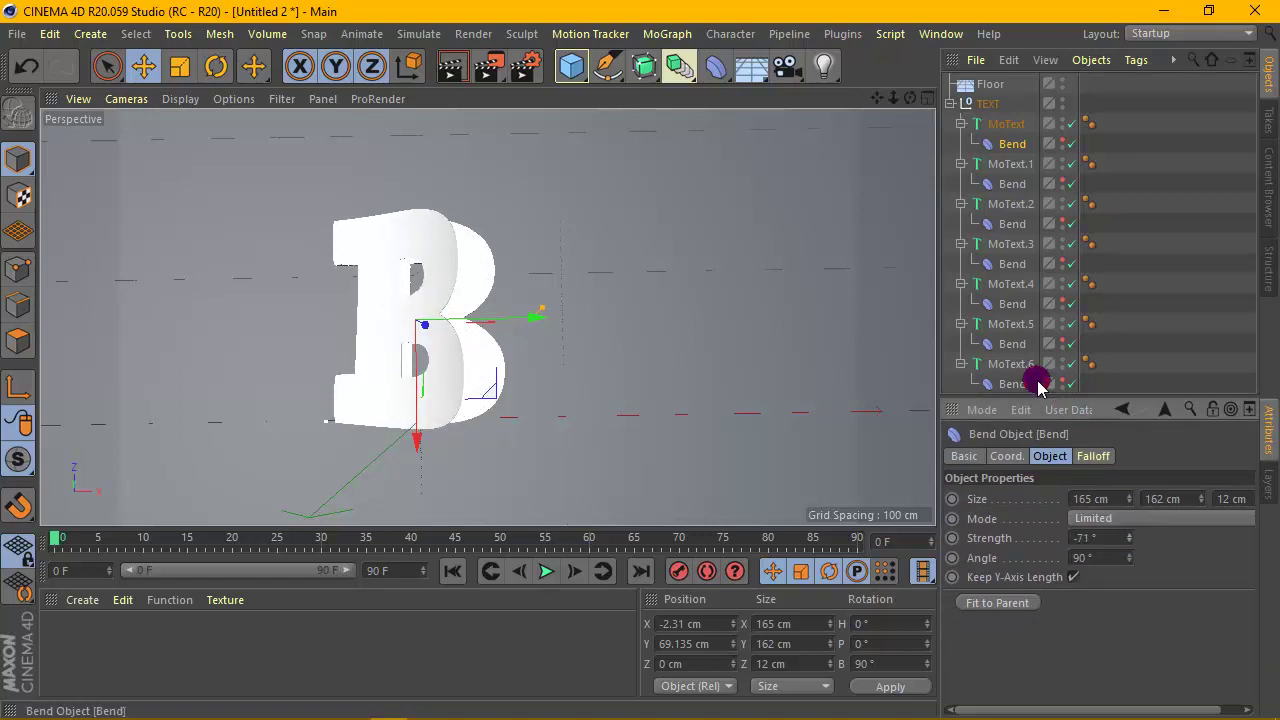
{"action": "left_click", "coordinate": [1008, 181]}
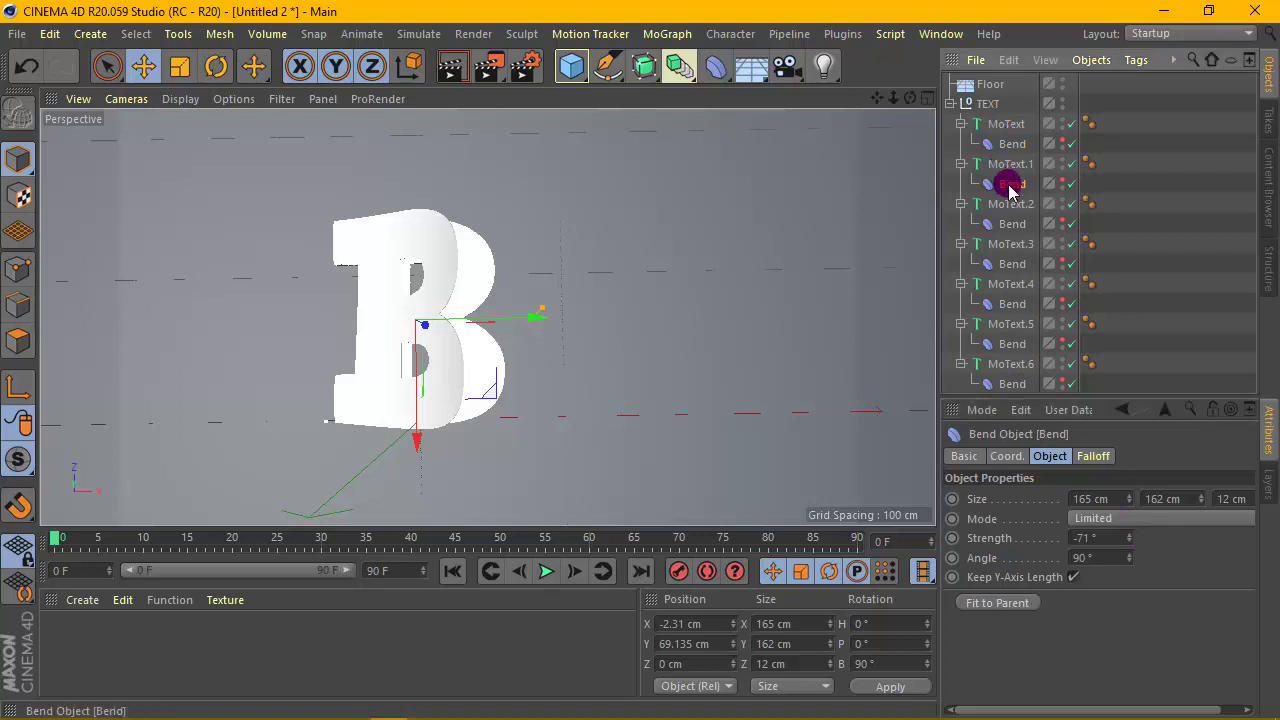
{"action": "left_click_drag", "start_coordinate": [1130, 541], "coordinate": [1120, 538]}
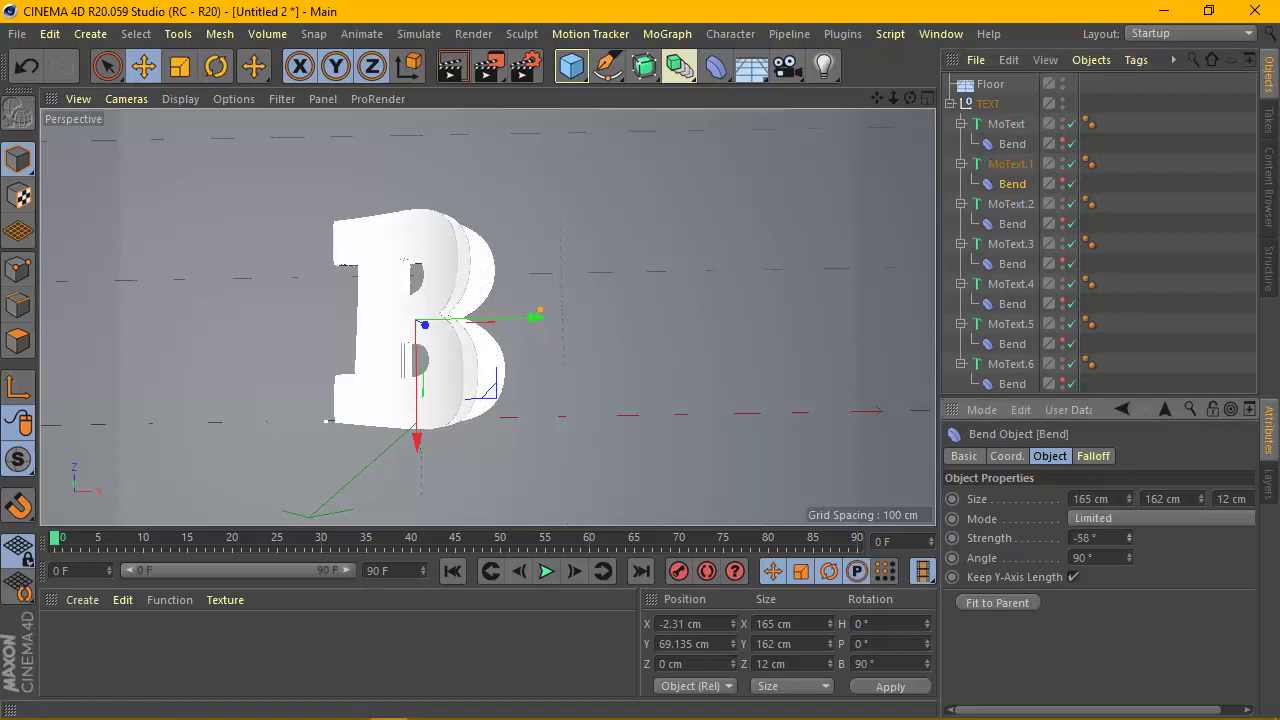
{"action": "left_click", "coordinate": [1012, 223]}
{"action": "left_click_drag", "start_coordinate": [1129, 538], "coordinate": [1123, 538]}
{"action": "left_click", "coordinate": [1060, 306]}
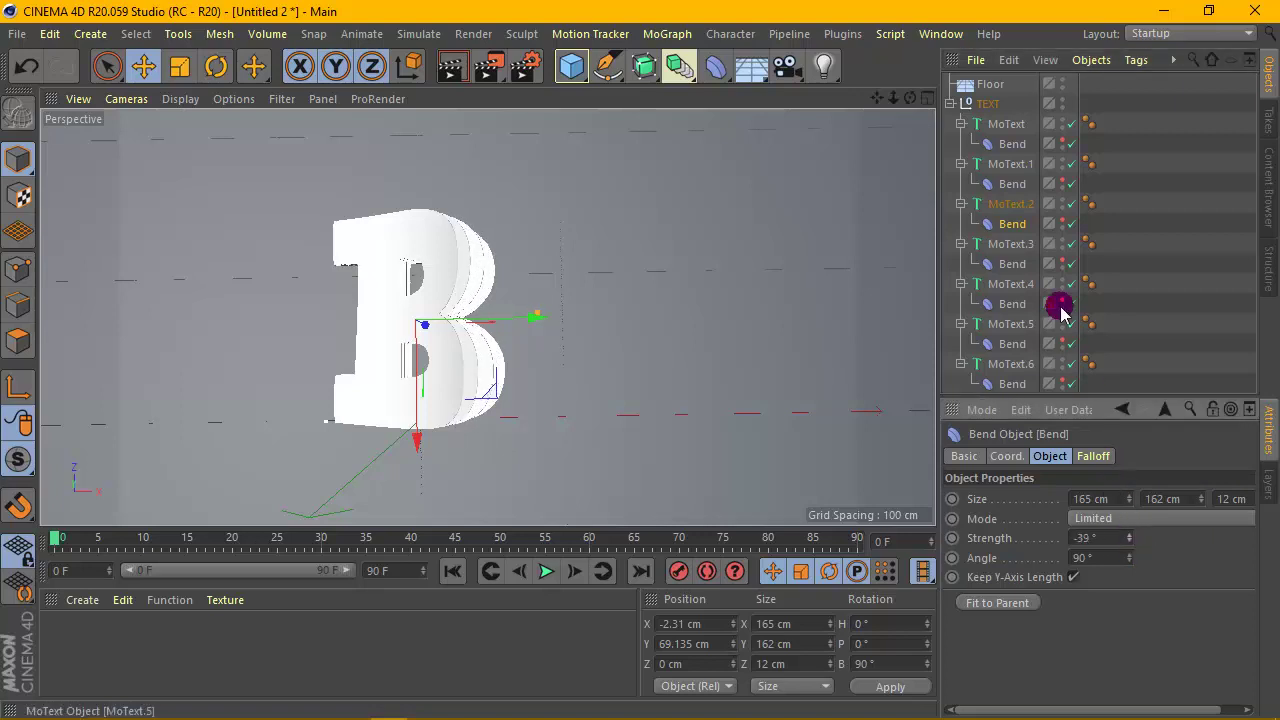
{"action": "left_click", "coordinate": [1014, 267]}
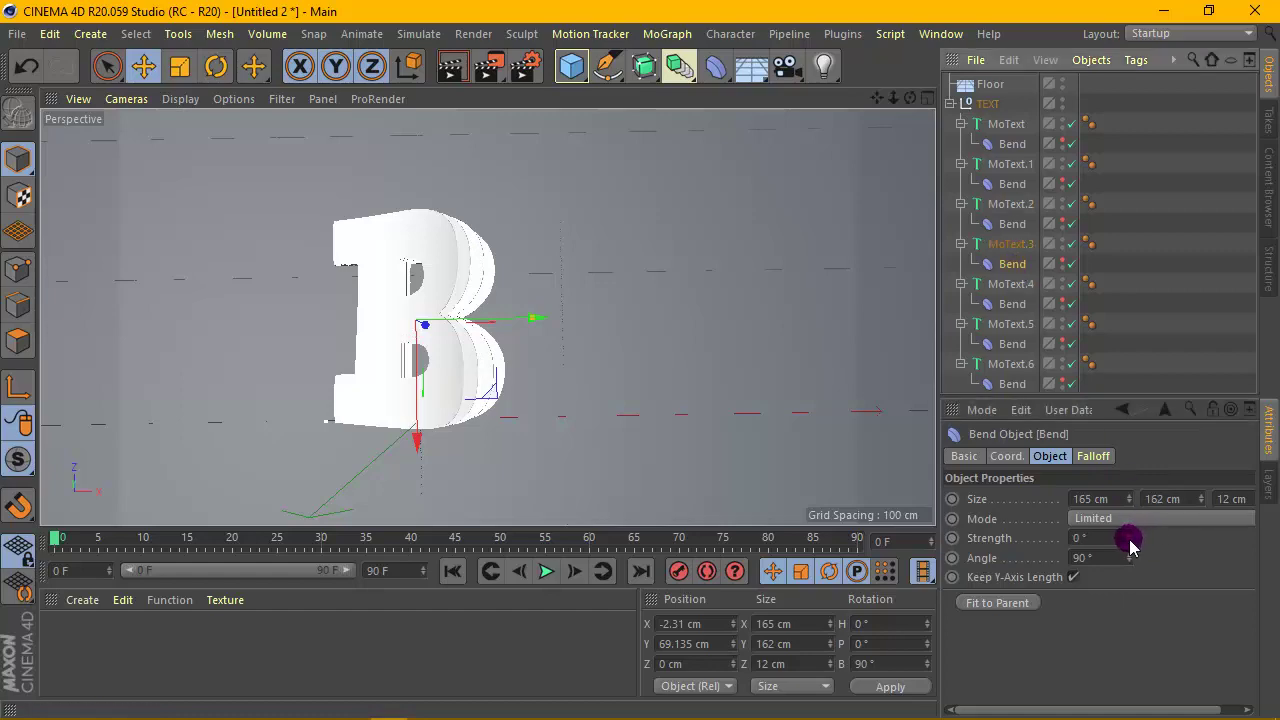
{"action": "left_click_drag", "start_coordinate": [1129, 538], "coordinate": [1121, 538]}
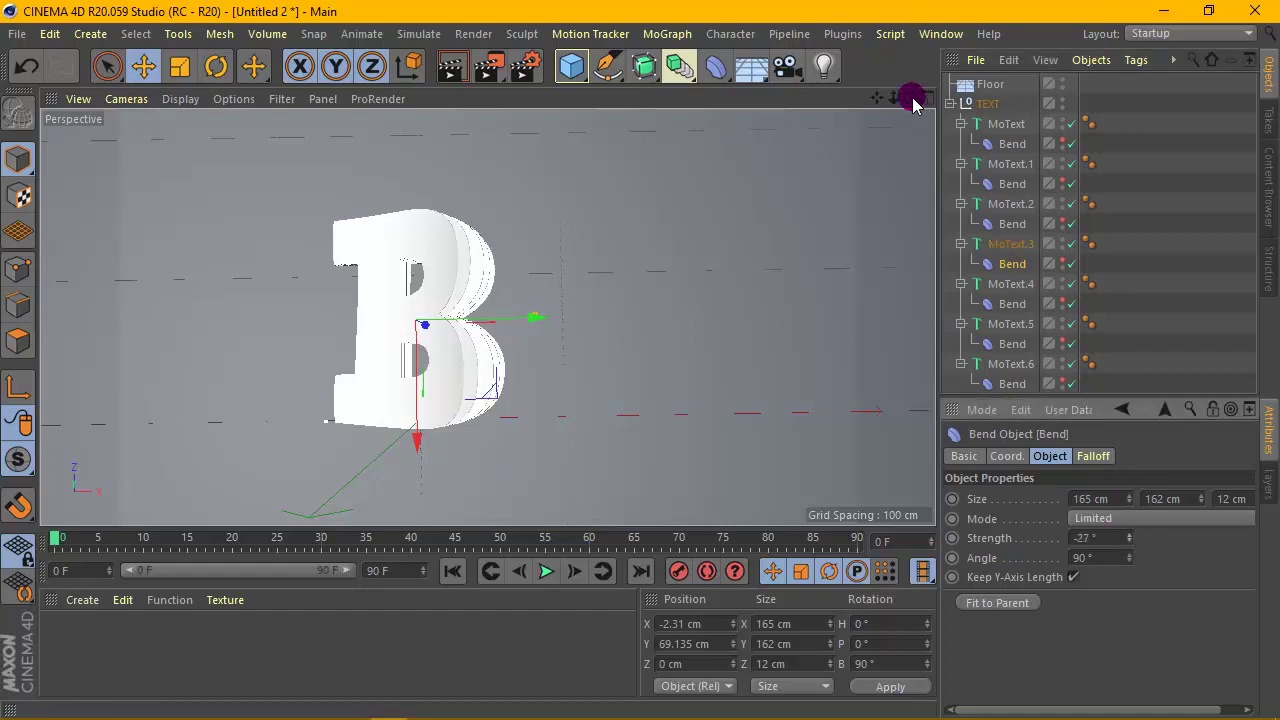
Set the MoText.4 Bend strength to -14° and the MoText.5 Bend to -9°.
{"action": "left_click_drag", "start_coordinate": [909, 97], "coordinate": [880, 140]}
{"action": "left_click_drag", "start_coordinate": [634, 214], "coordinate": [510, 270], "text": "alt"}
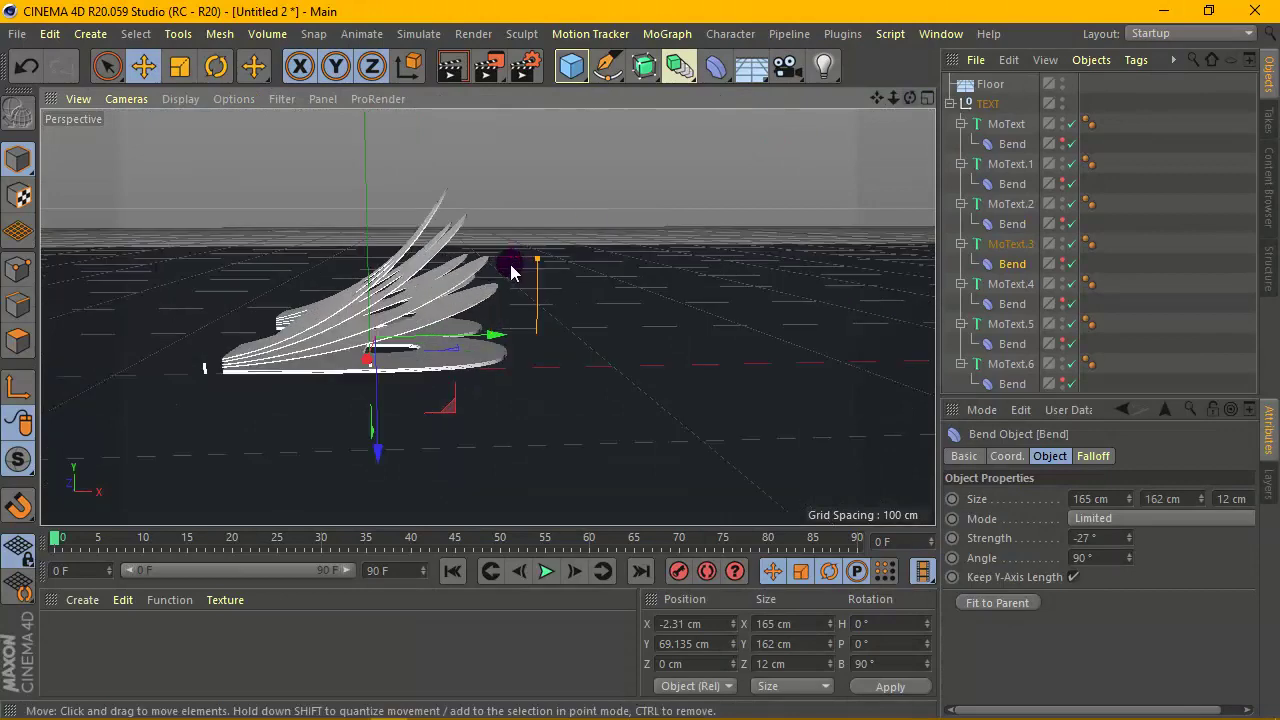
{"action": "left_click_drag", "start_coordinate": [910, 97], "coordinate": [885, 105]}
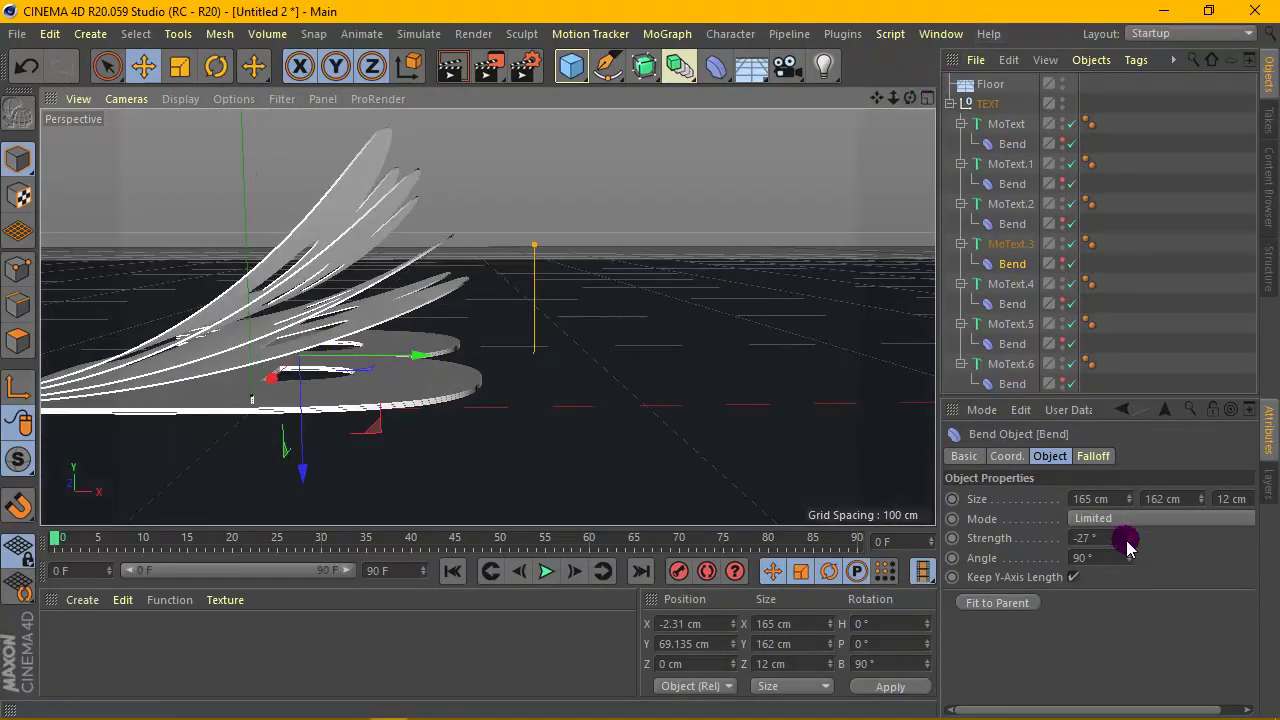
{"action": "left_click", "coordinate": [1016, 304]}
{"action": "left_click_drag", "start_coordinate": [1127, 549], "coordinate": [1127, 575]}
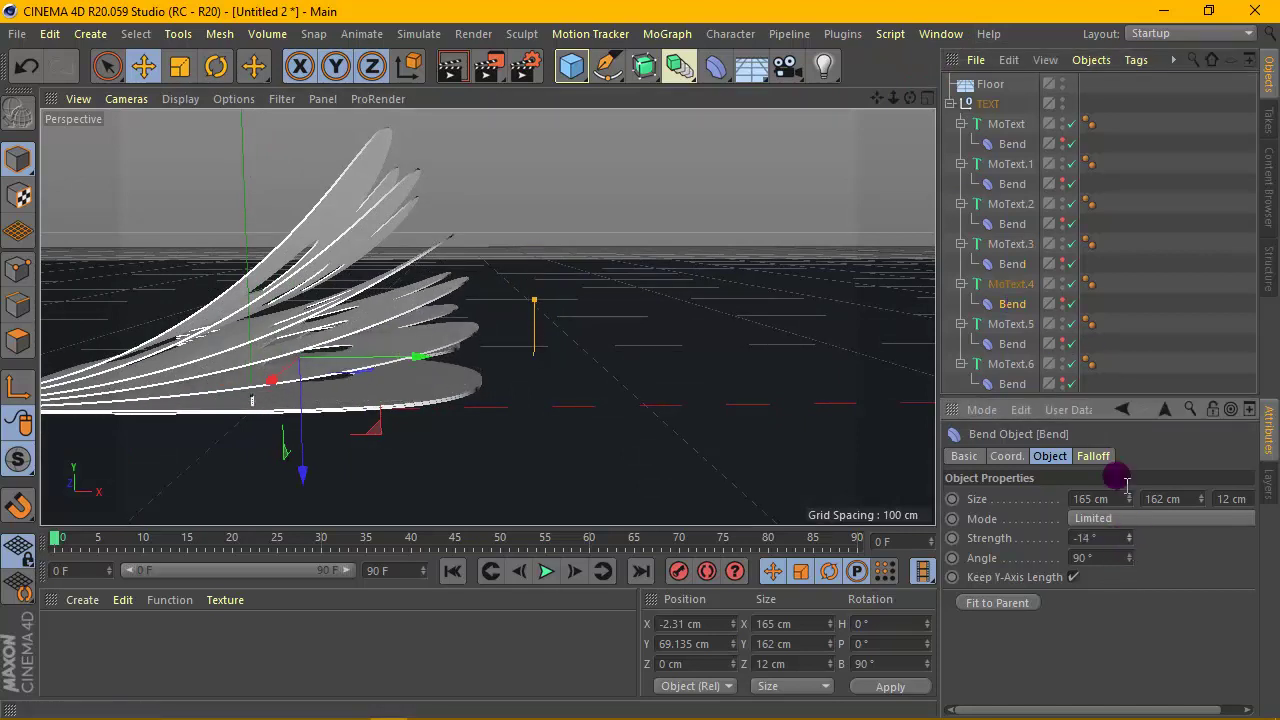
{"action": "left_click", "coordinate": [1012, 343]}
{"action": "left_click_drag", "start_coordinate": [1129, 538], "coordinate": [1128, 551]}
{"action": "left_click_drag", "start_coordinate": [600, 345], "coordinate": [652, 343], "text": "alt"}
{"action": "left_click_drag", "start_coordinate": [910, 97], "coordinate": [925, 158]}
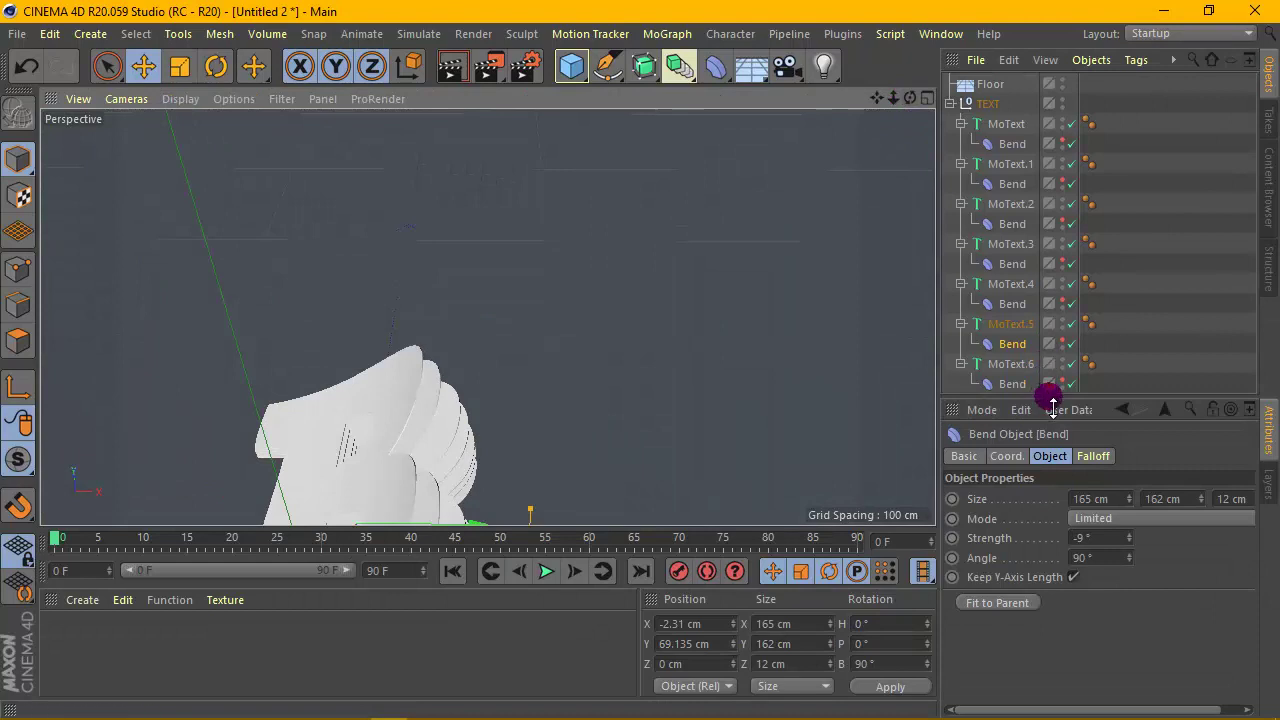
{"action": "left_click_drag", "start_coordinate": [1053, 402], "coordinate": [1063, 478]}
{"action": "left_click", "coordinate": [1060, 455]}
{"action": "left_click_drag", "start_coordinate": [603, 312], "coordinate": [619, 312], "text": "alt"}
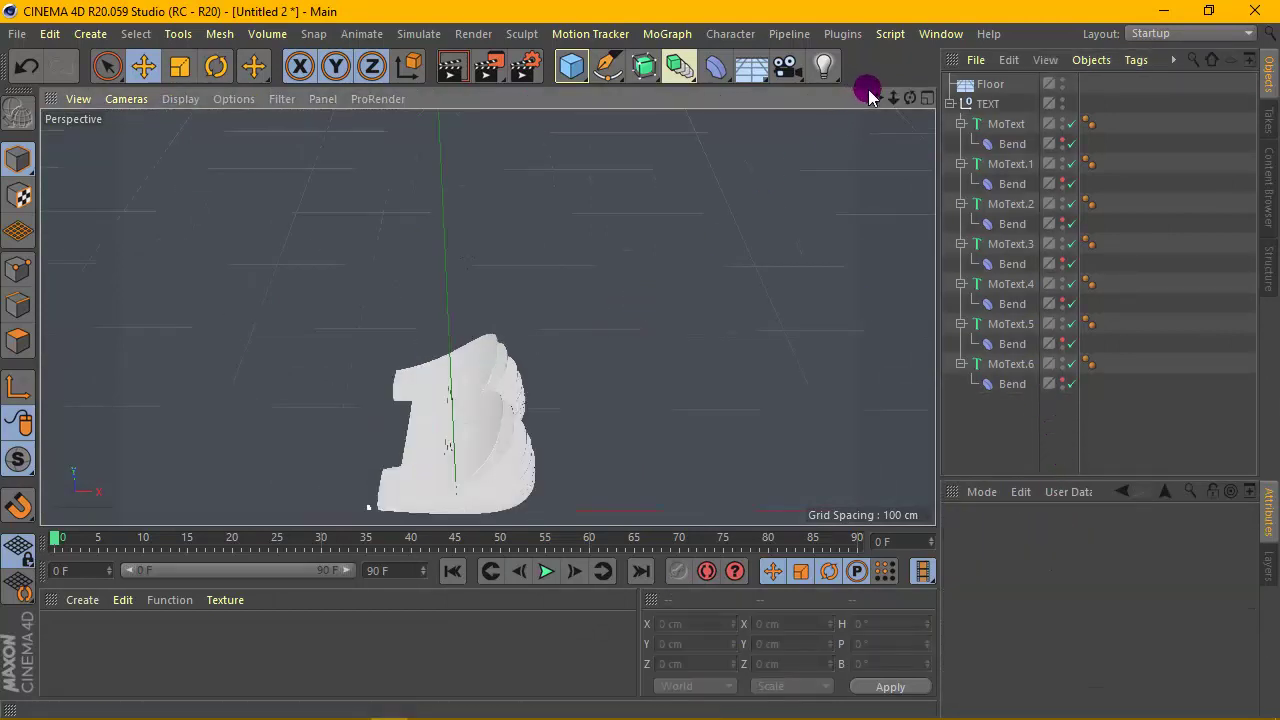
{"action": "mouse_move", "coordinate": [868, 93]}
{"action": "left_mouse_down"}
{"action": "mouse_move", "coordinate": [910, 120]}
{"action": "mouse_move", "coordinate": [486, 363]}
{"action": "left_mouse_up"}
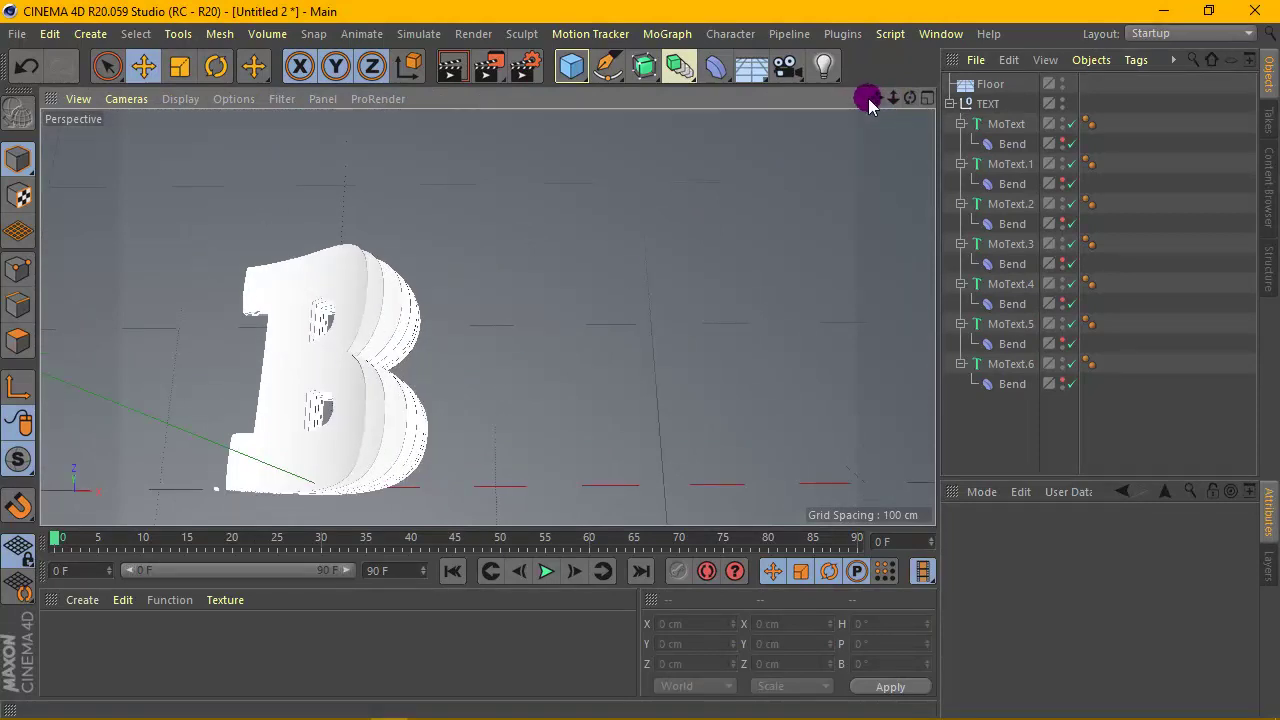
Frame the whole fanned B from the front and bring up the Material Manager's Create options.
{"action": "left_click_drag", "start_coordinate": [869, 105], "coordinate": [486, 317]}
{"action": "left_click_drag", "start_coordinate": [910, 97], "coordinate": [486, 317]}
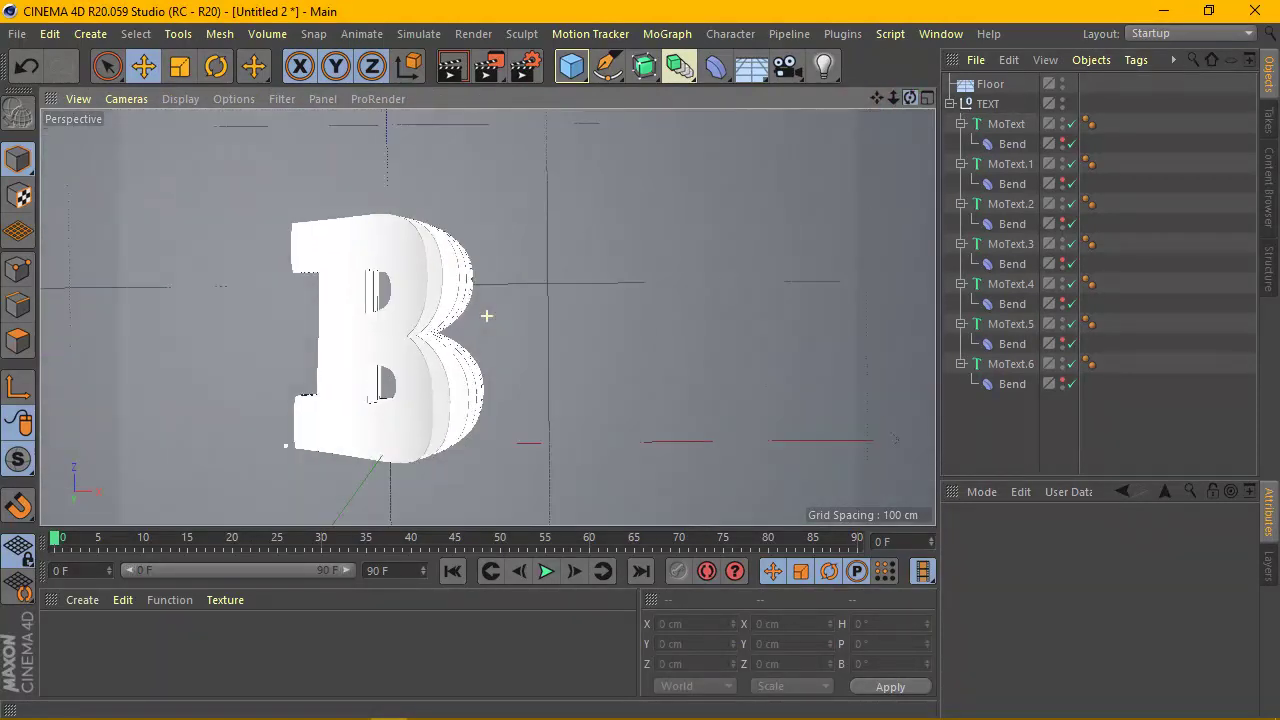
{"action": "left_click_drag", "start_coordinate": [910, 97], "coordinate": [486, 317]}
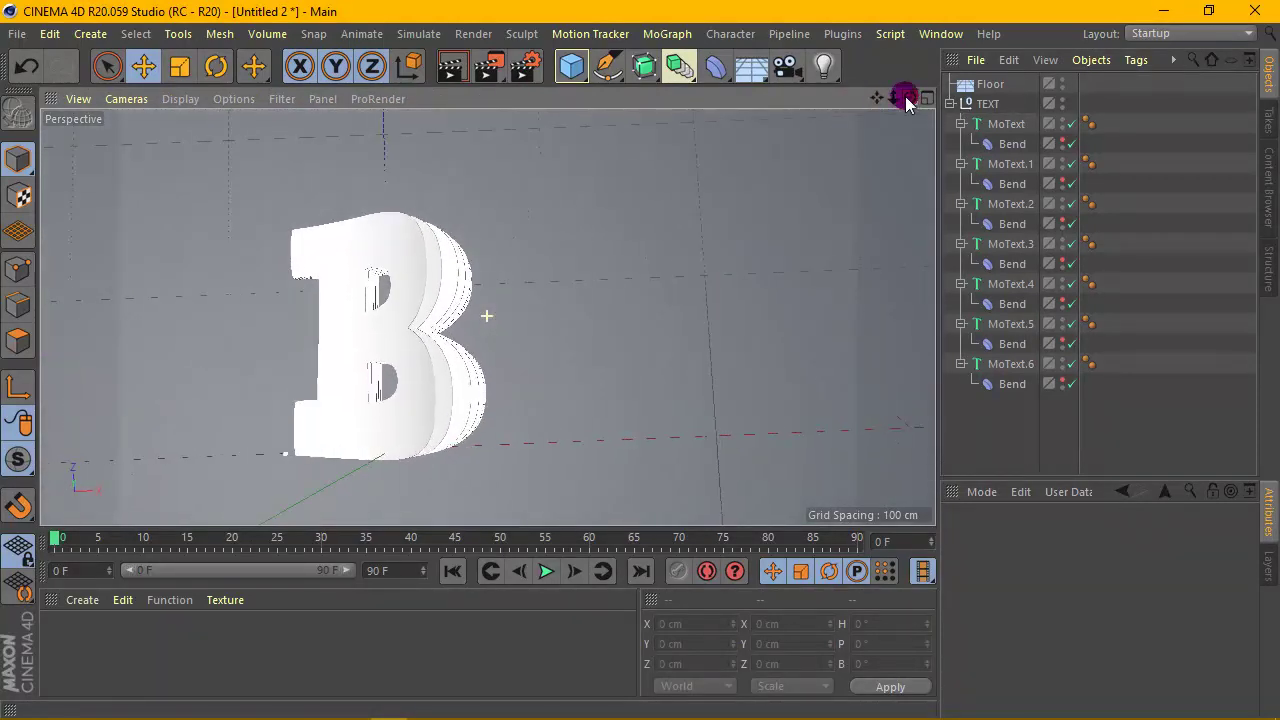
{"action": "mouse_move", "coordinate": [908, 97]}
{"action": "left_mouse_down"}
{"action": "mouse_move", "coordinate": [380, 380]}
{"action": "mouse_move", "coordinate": [399, 373]}
{"action": "left_mouse_up"}
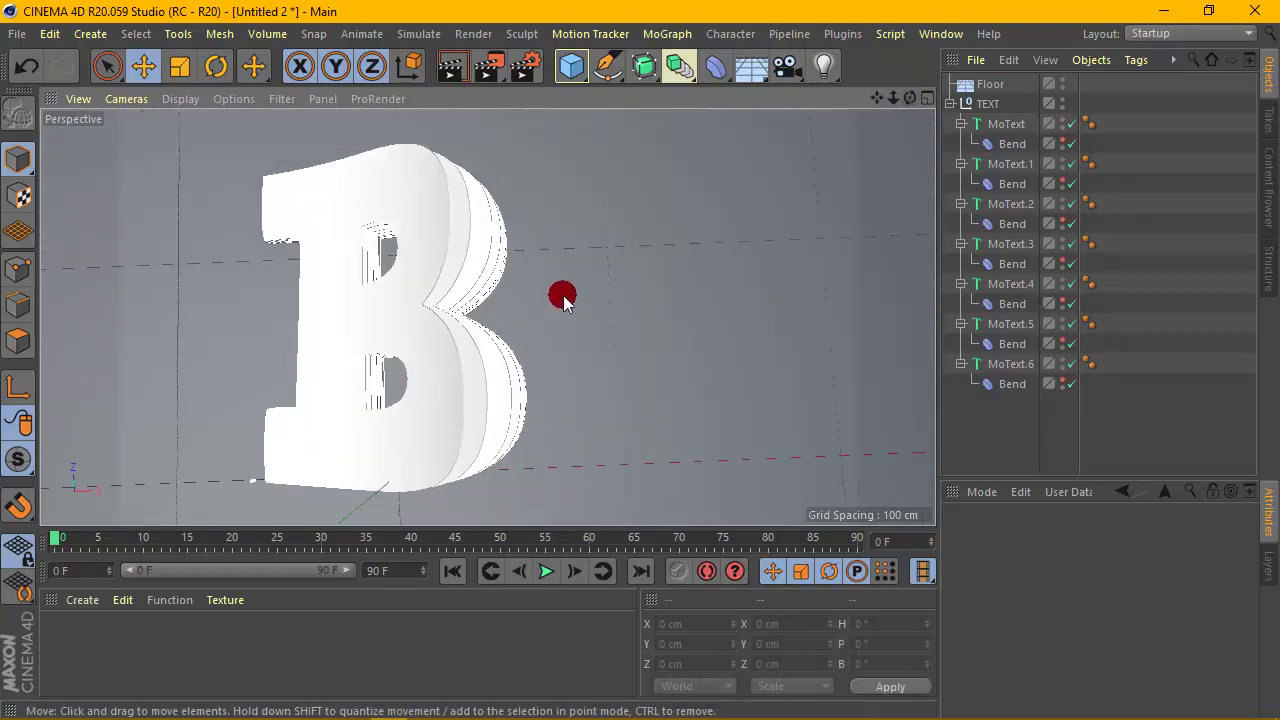
{"action": "left_click_drag", "start_coordinate": [562, 300], "coordinate": [568, 298]}
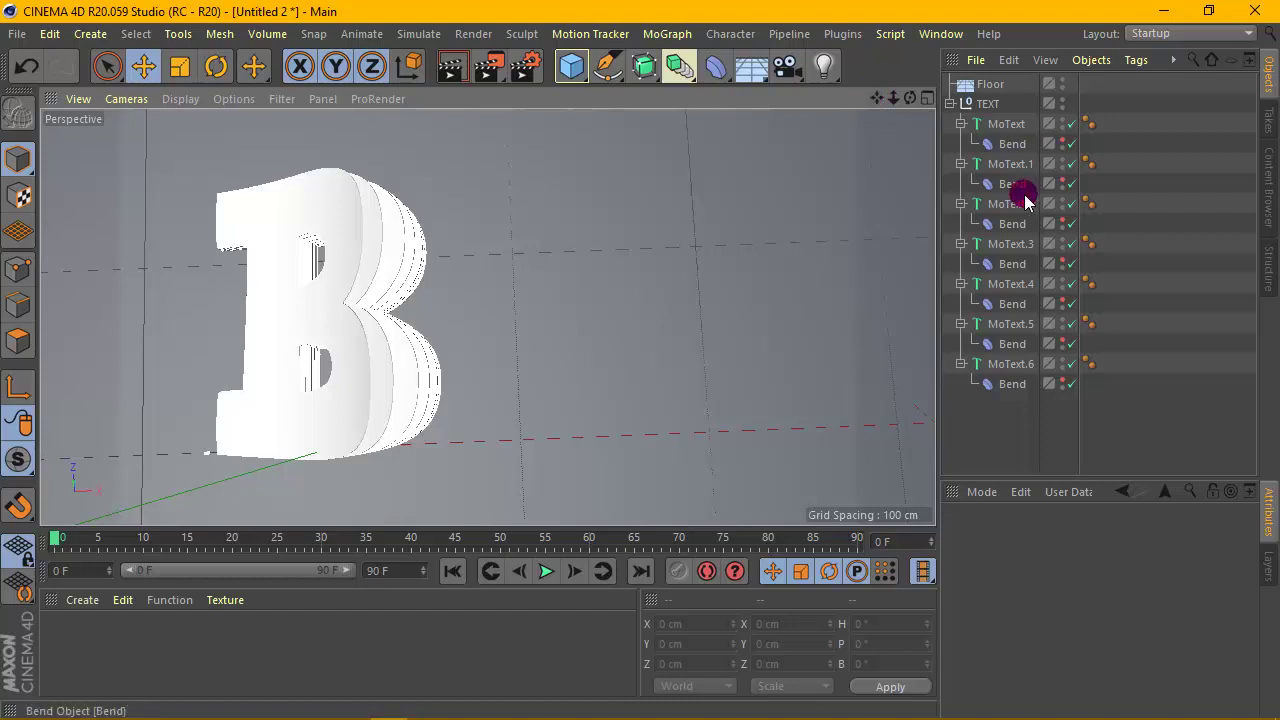
{"action": "left_click", "coordinate": [83, 600]}
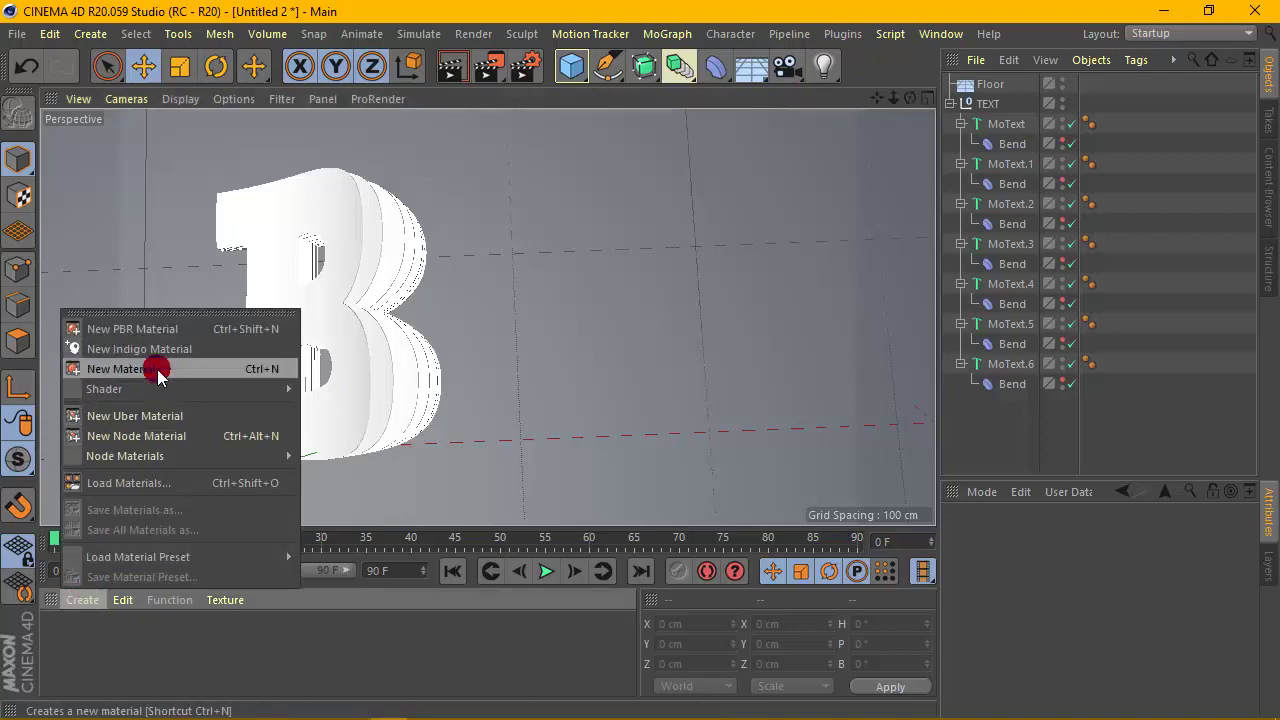
Create a new material Mat colored bright pink with hue 331°.
{"action": "left_click", "coordinate": [165, 372]}
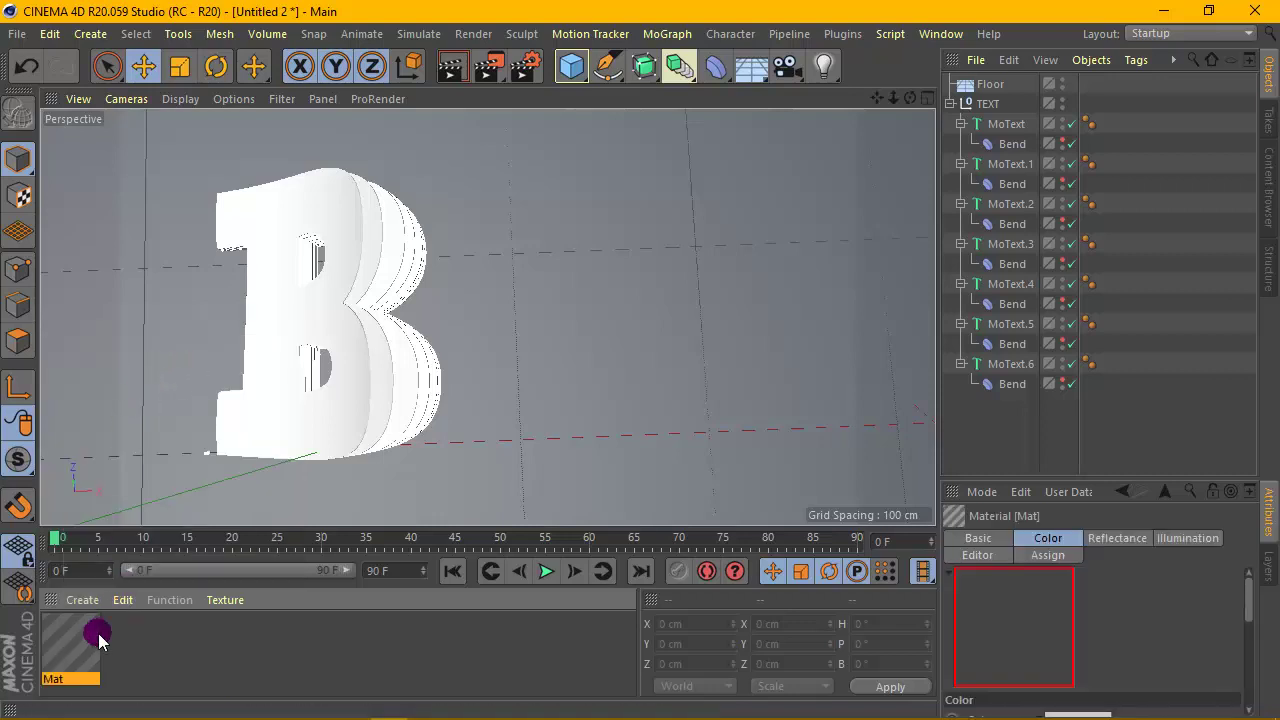
{"action": "double_click", "coordinate": [71, 640]}
{"action": "left_click_drag", "start_coordinate": [648, 232], "coordinate": [738, 187]}
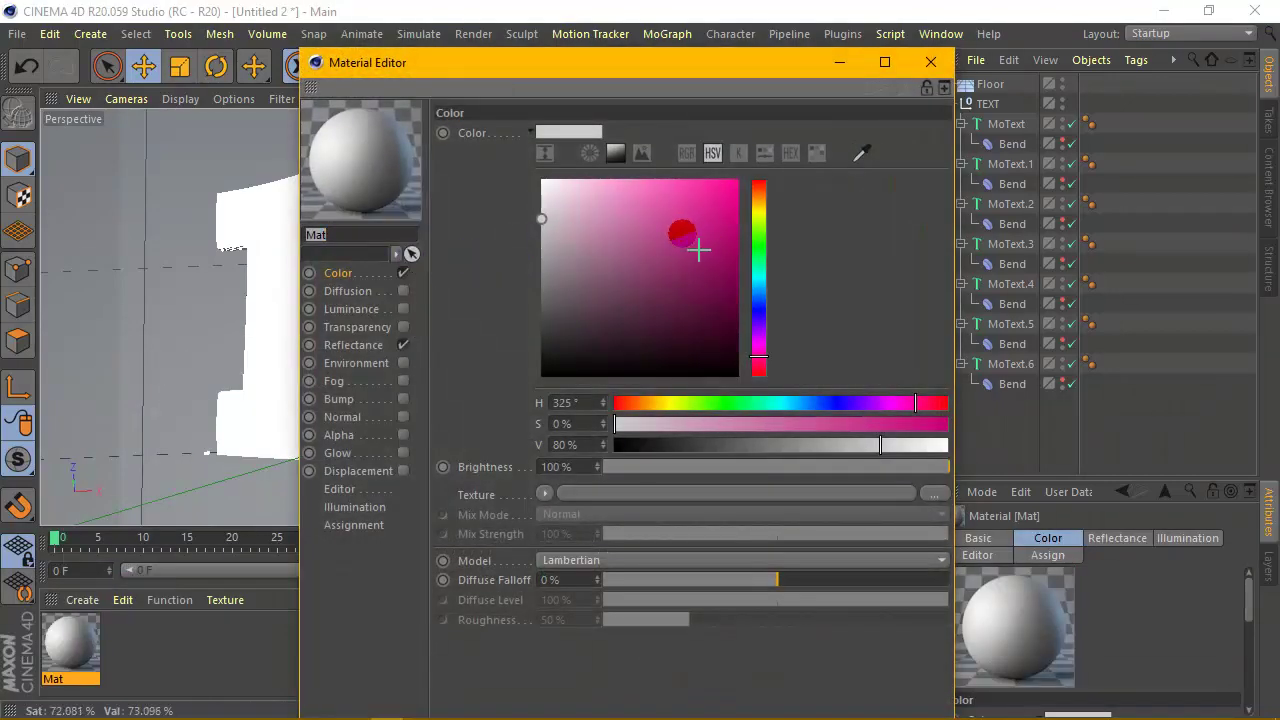
{"action": "left_click", "coordinate": [760, 359]}
{"action": "left_click", "coordinate": [759, 357]}
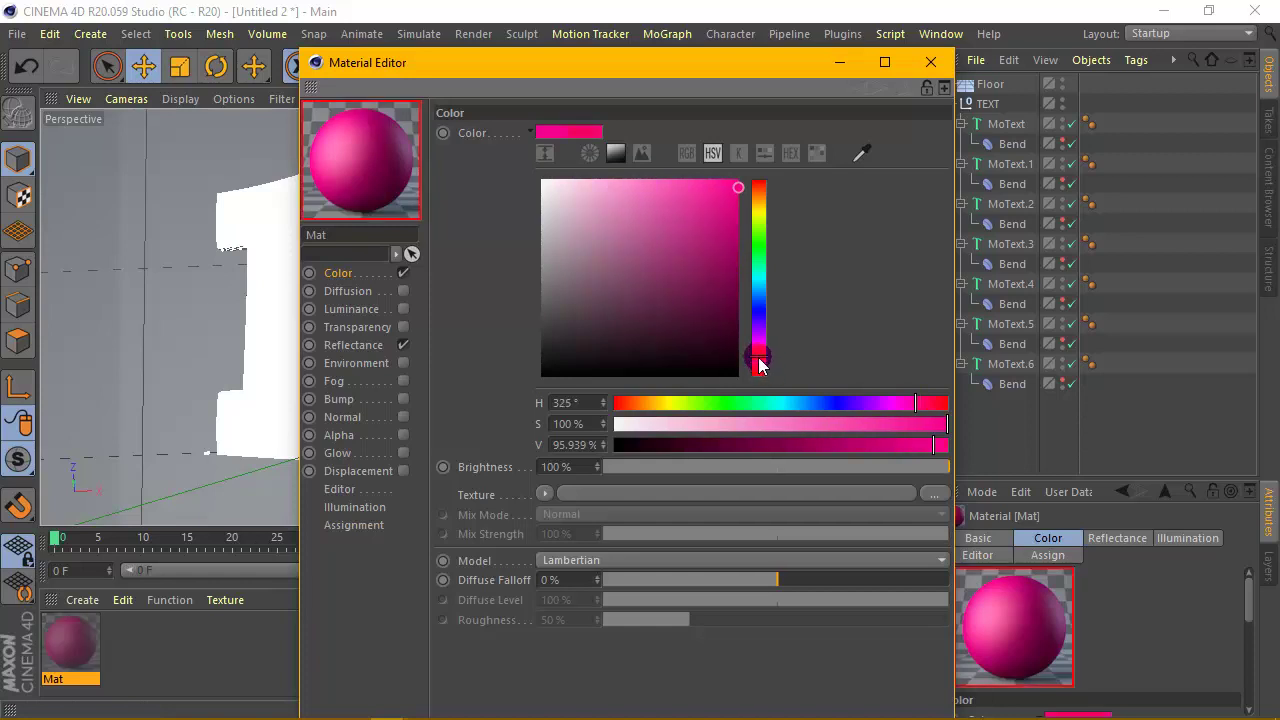
{"action": "left_click_drag", "start_coordinate": [690, 230], "coordinate": [738, 181]}
{"action": "left_click", "coordinate": [760, 360]}
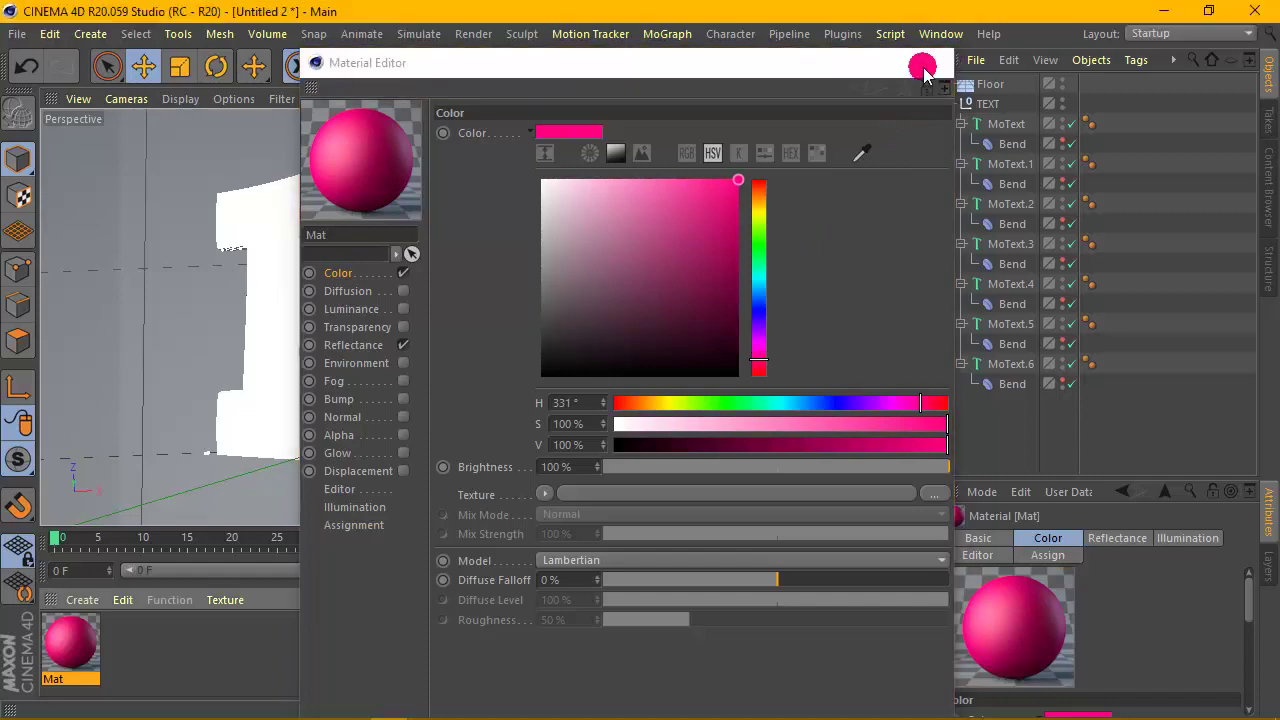
{"action": "left_click", "coordinate": [930, 62]}
Duplicate Mat as Mat.1 and change its color to white.
{"action": "left_click_drag", "start_coordinate": [80, 635], "coordinate": [133, 638], "text": "ctrl"}
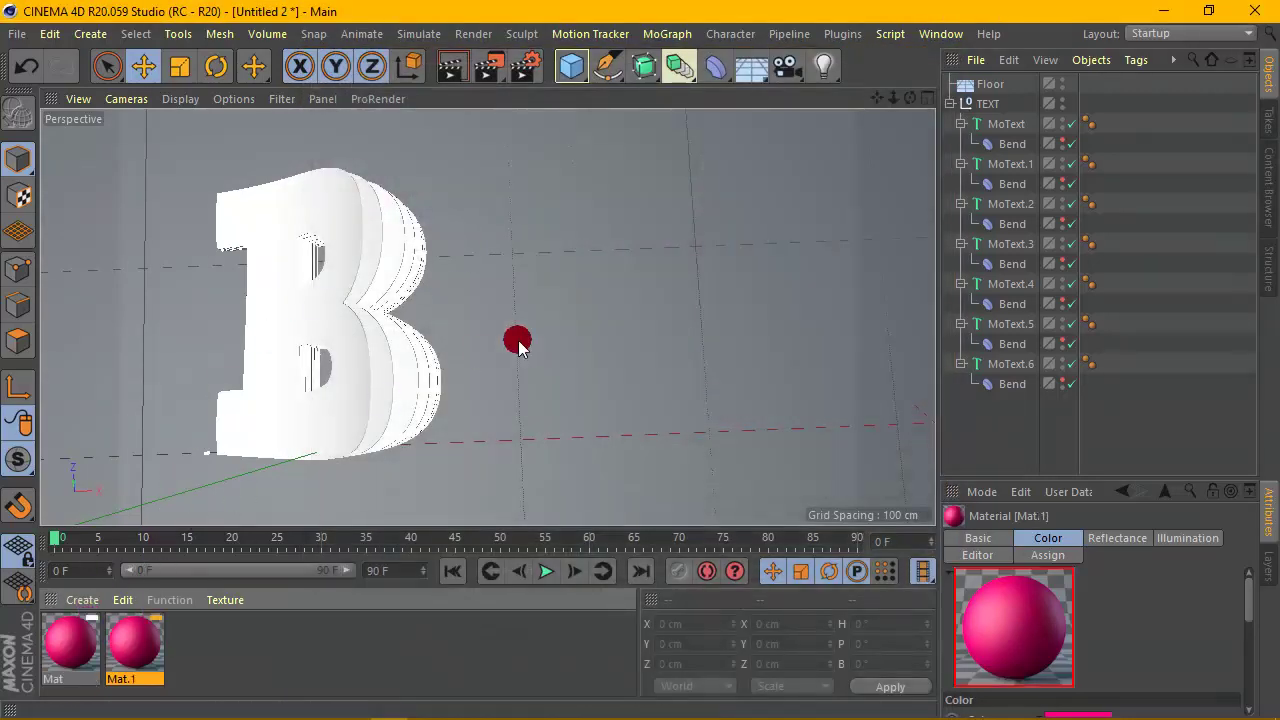
{"action": "double_click", "coordinate": [135, 645]}
{"action": "left_click_drag", "start_coordinate": [571, 257], "coordinate": [541, 180]}
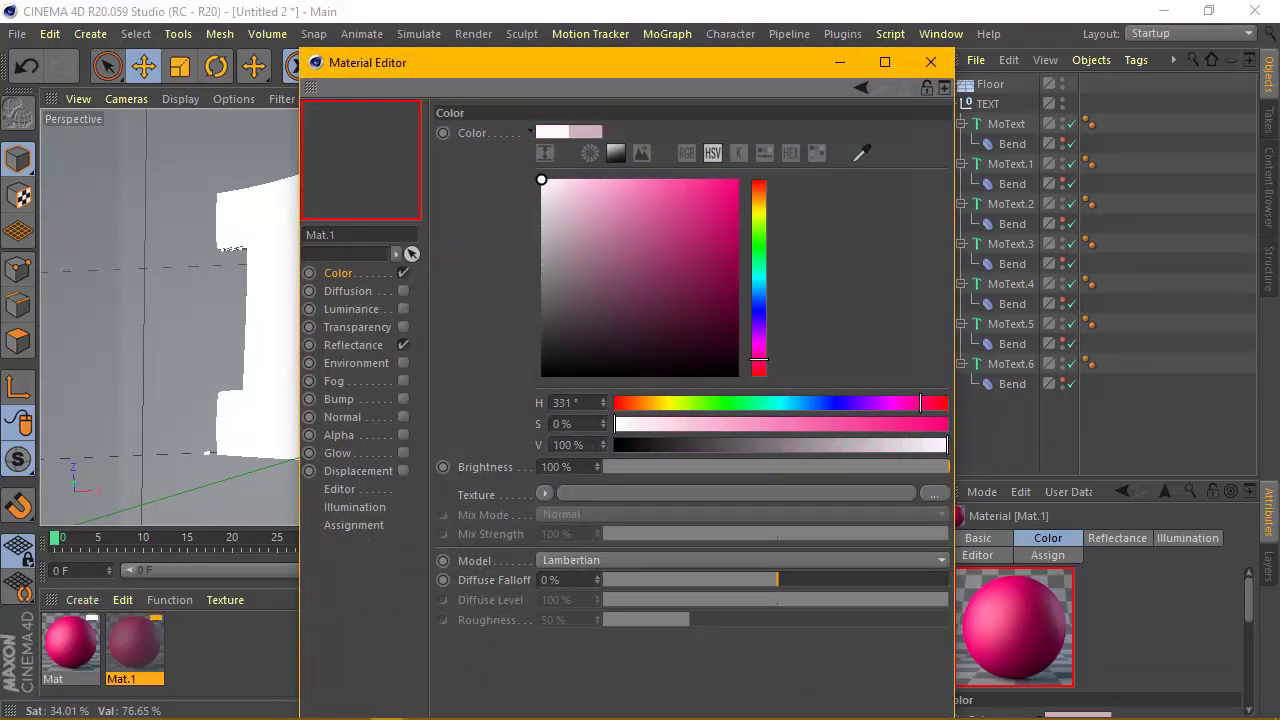
{"action": "left_click", "coordinate": [930, 62]}
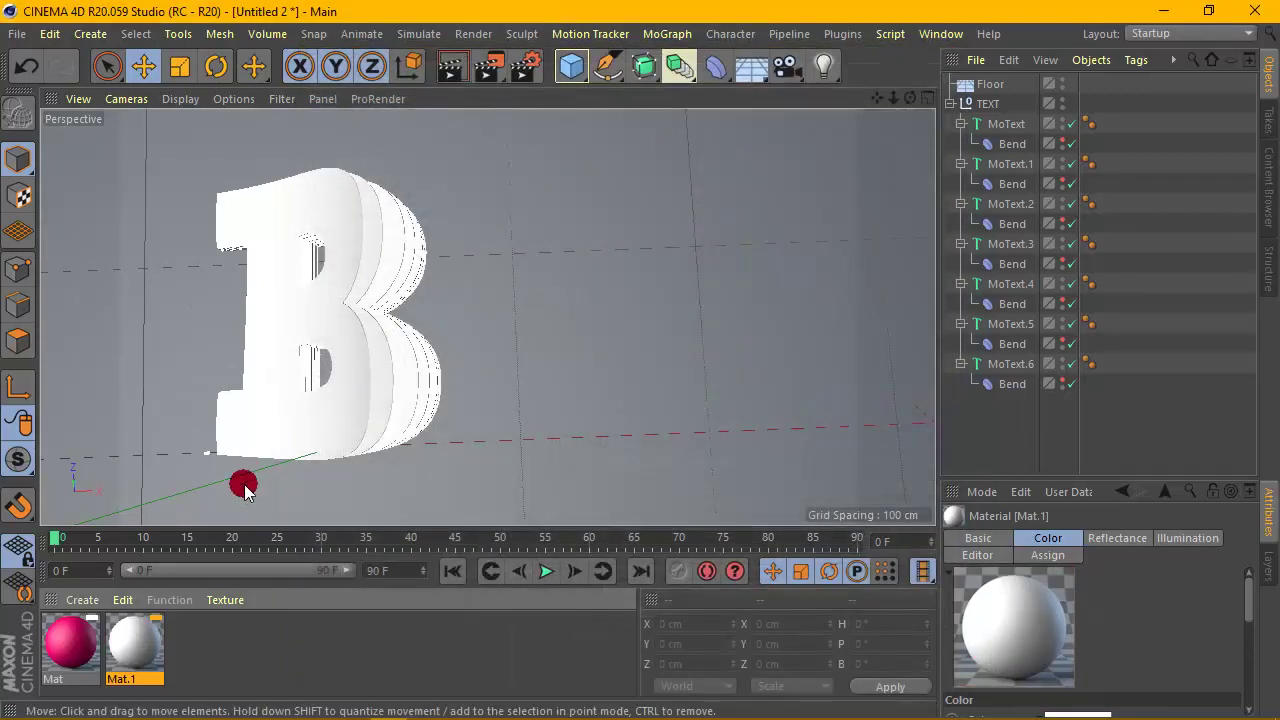
Assign pink Mat to MoText, .2, .4, .6 and white Mat.1 to MoText.1, .3, .5.
{"action": "left_click_drag", "start_coordinate": [112, 628], "coordinate": [773, 216]}
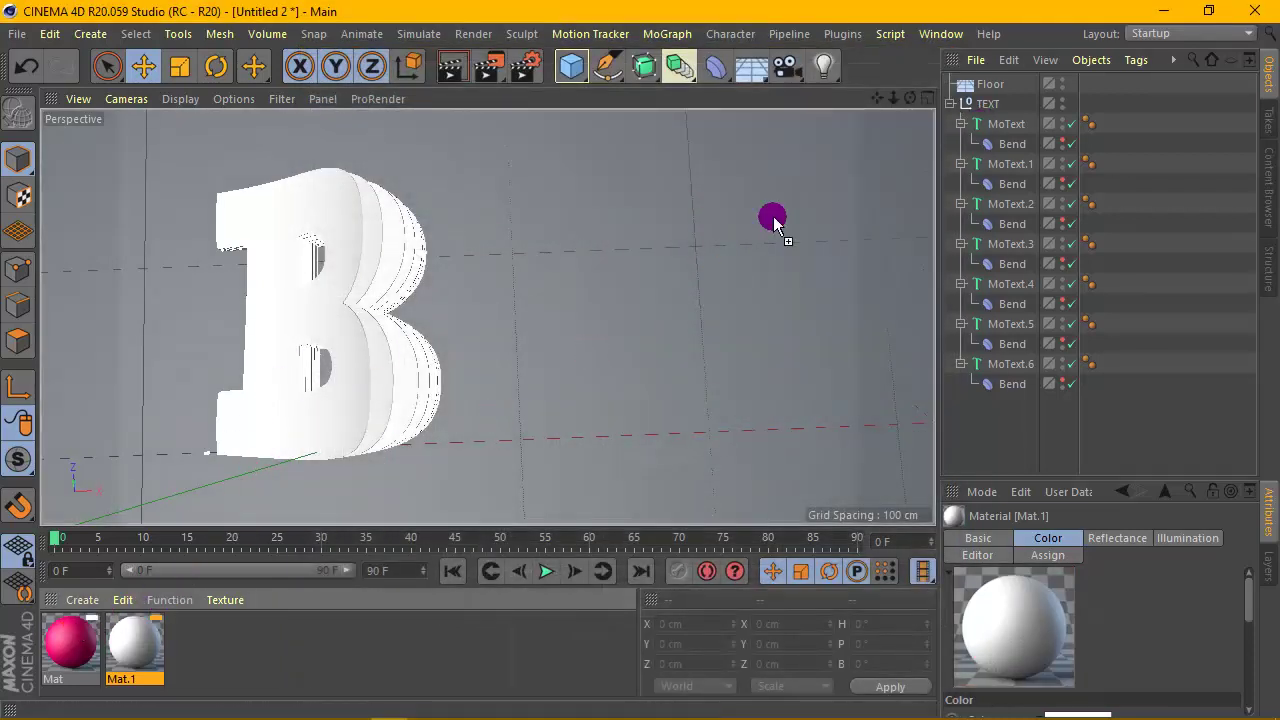
{"action": "left_click_drag", "start_coordinate": [1012, 123], "coordinate": [1012, 123]}
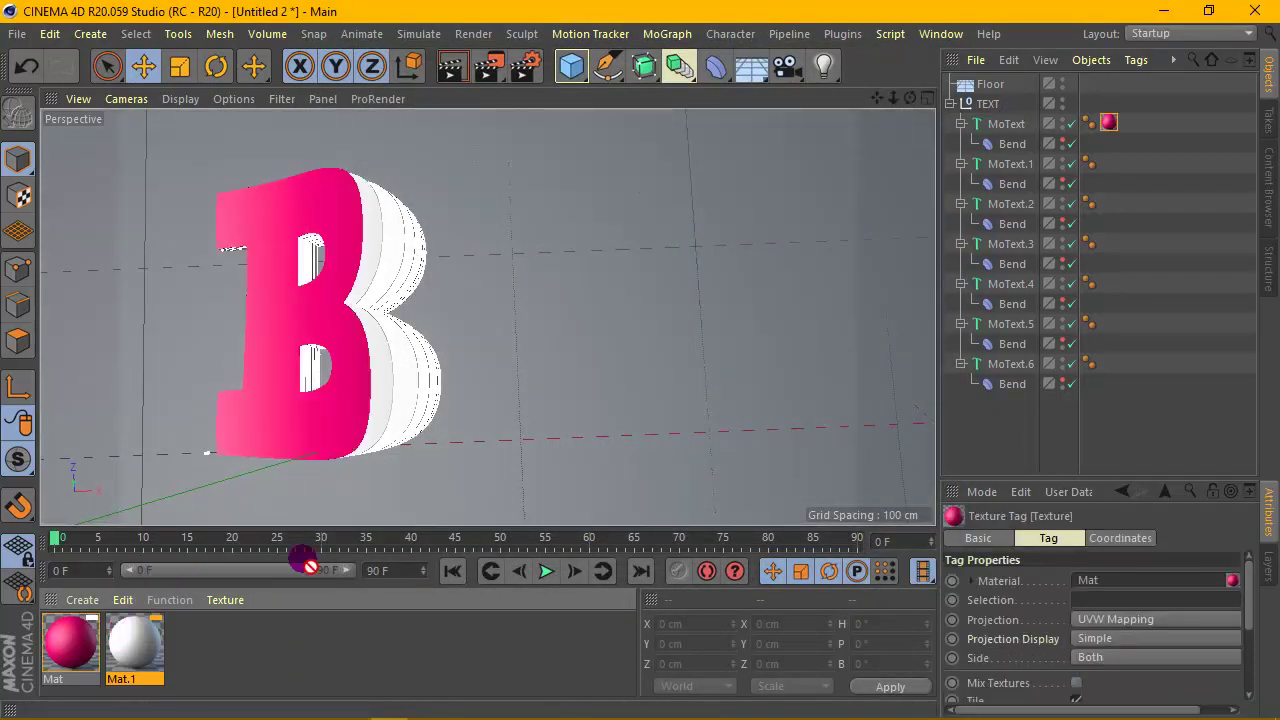
{"action": "left_click_drag", "start_coordinate": [1013, 168], "coordinate": [1013, 168]}
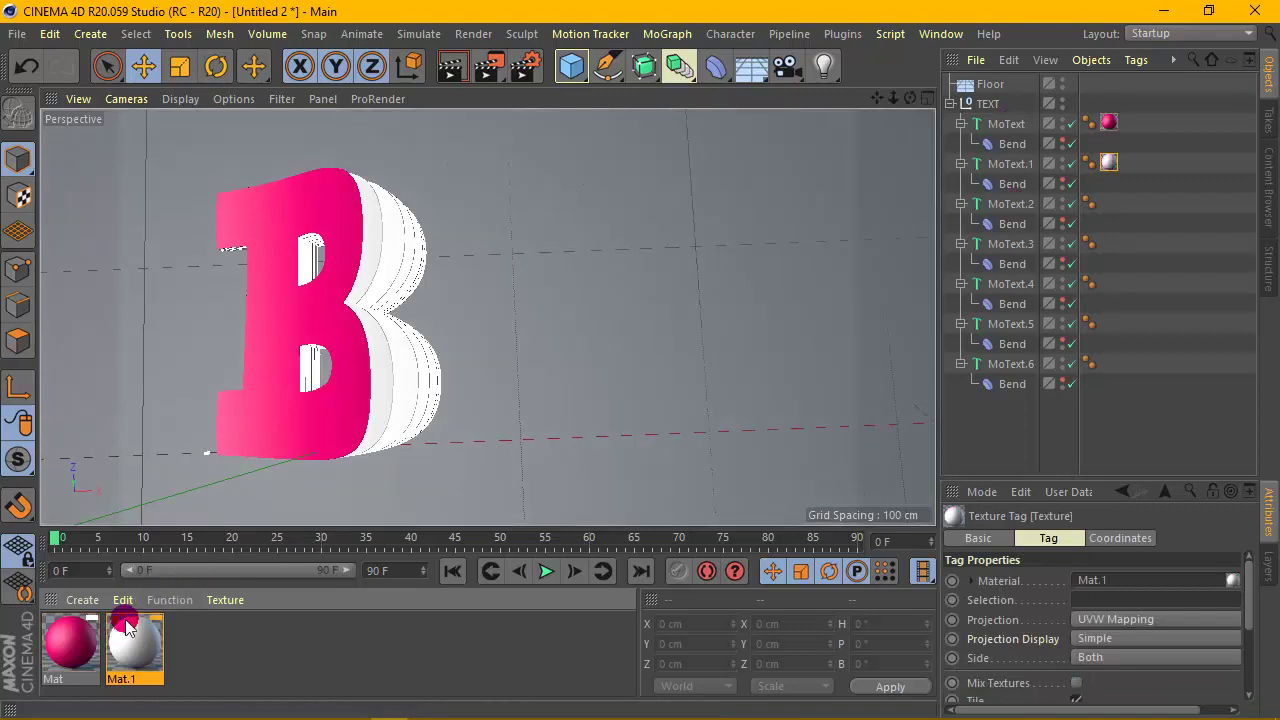
{"action": "left_click_drag", "start_coordinate": [130, 645], "coordinate": [870, 308]}
{"action": "left_click_drag", "start_coordinate": [1014, 199], "coordinate": [1012, 199]}
{"action": "left_click_drag", "start_coordinate": [70, 645], "coordinate": [1013, 233]}
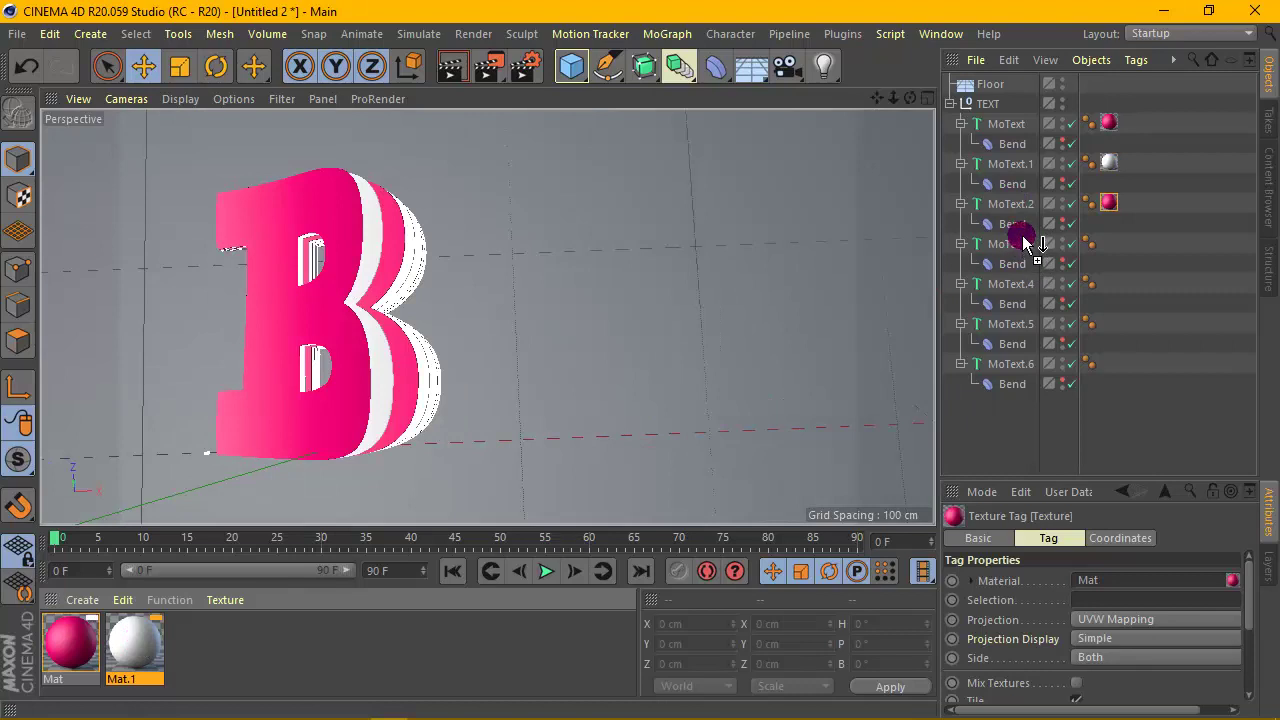
{"action": "left_click_drag", "start_coordinate": [1021, 248], "coordinate": [1021, 244]}
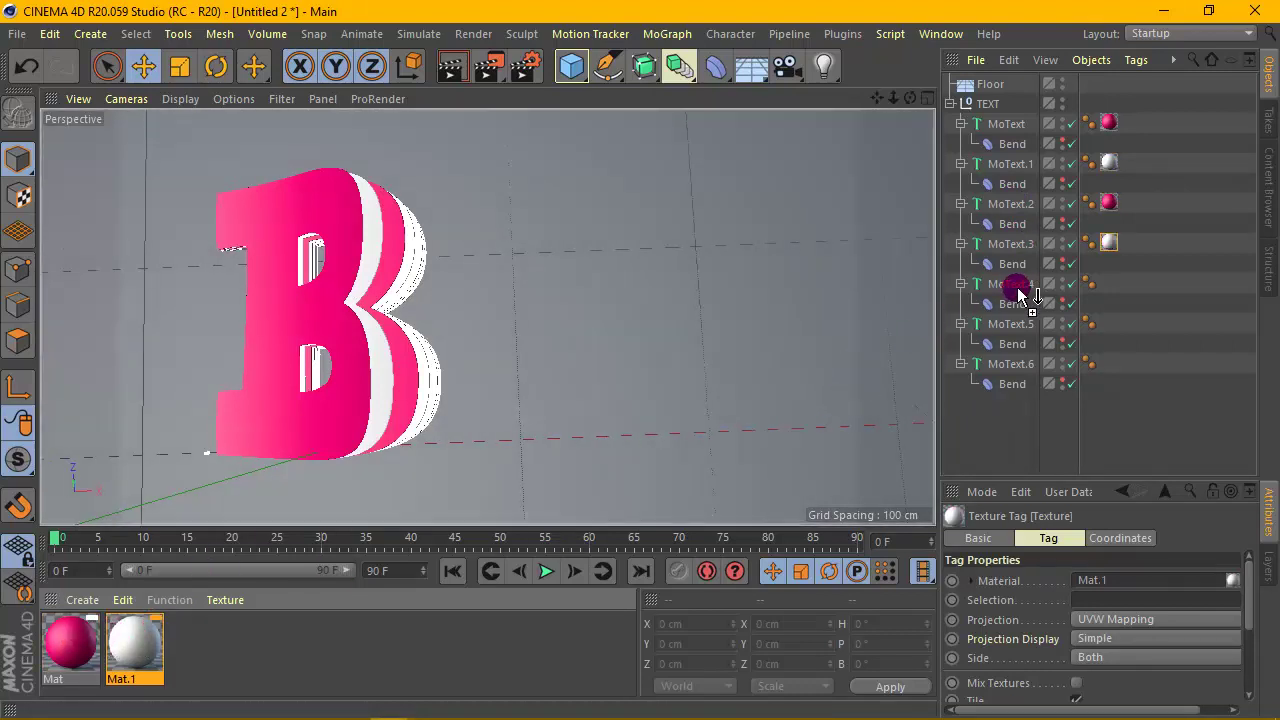
{"action": "left_click_drag", "start_coordinate": [657, 450], "coordinate": [1019, 284]}
{"action": "left_click_drag", "start_coordinate": [155, 618], "coordinate": [1013, 325]}
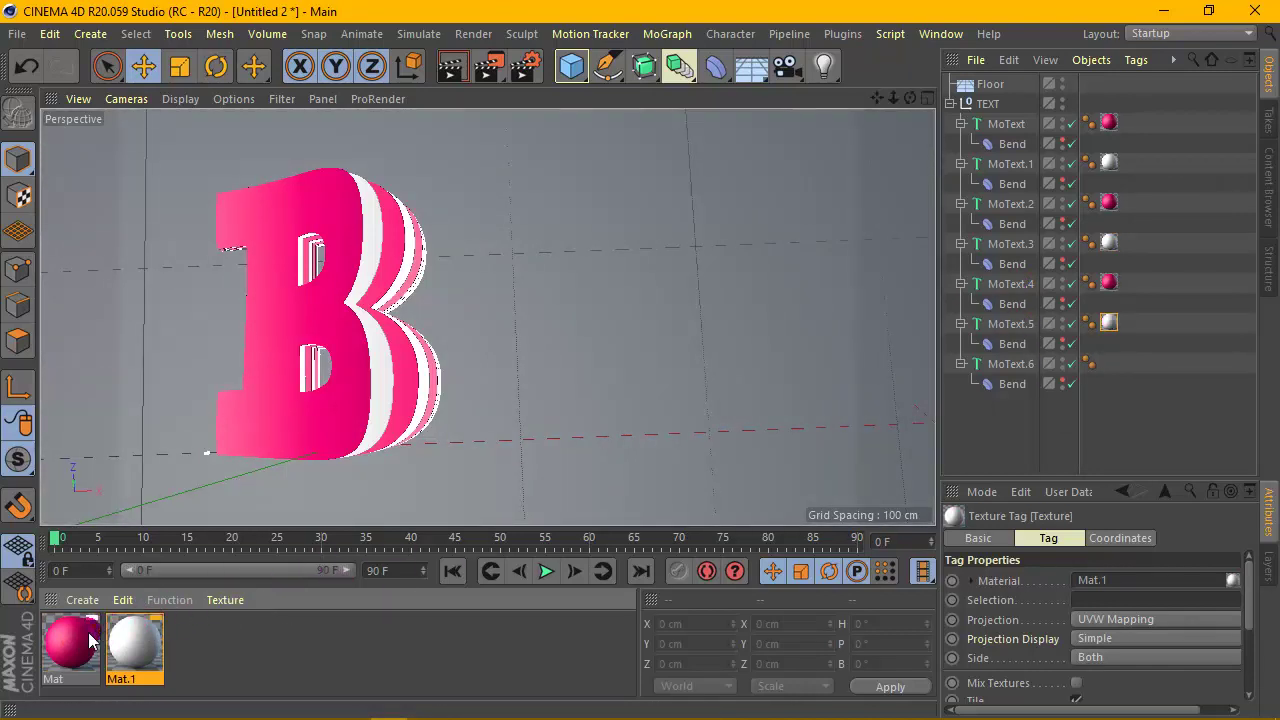
{"action": "left_click_drag", "start_coordinate": [90, 640], "coordinate": [835, 462]}
{"action": "left_click_drag", "start_coordinate": [1036, 364], "coordinate": [1036, 364]}
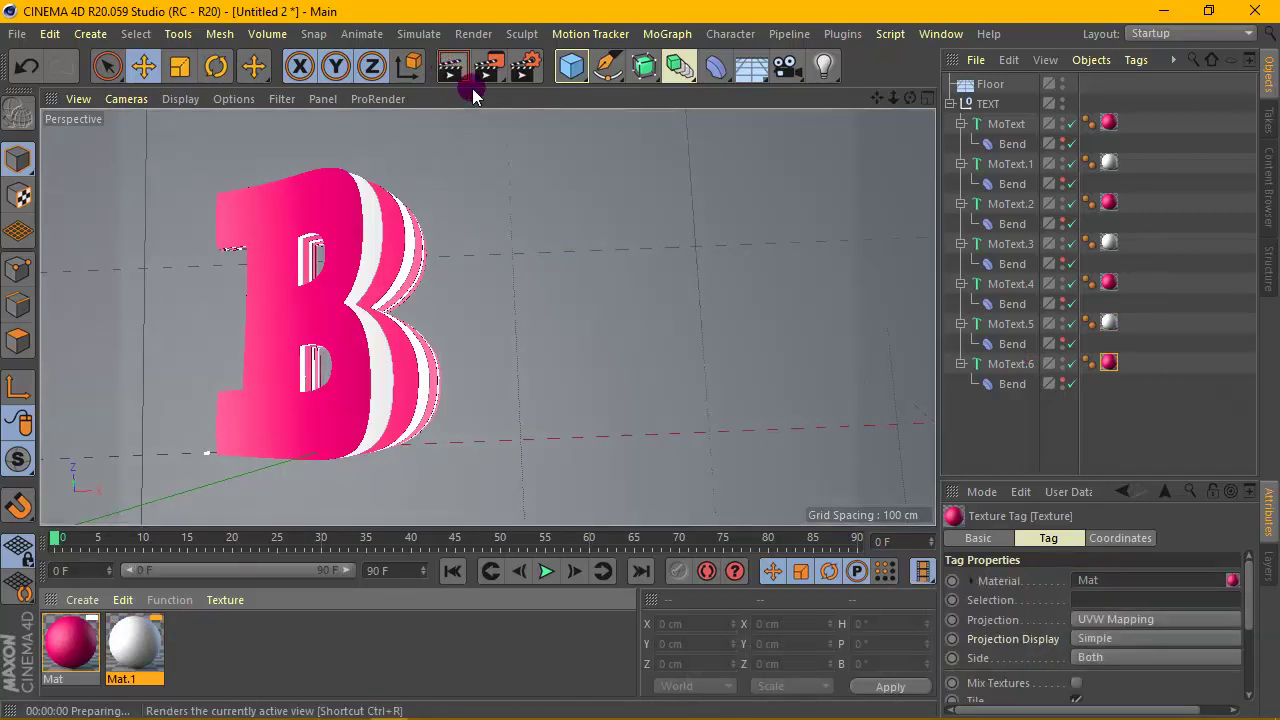
Render a preview, then duplicate the TEXT group and move the copy to X 127.956 cm.
{"action": "left_click", "coordinate": [451, 66]}
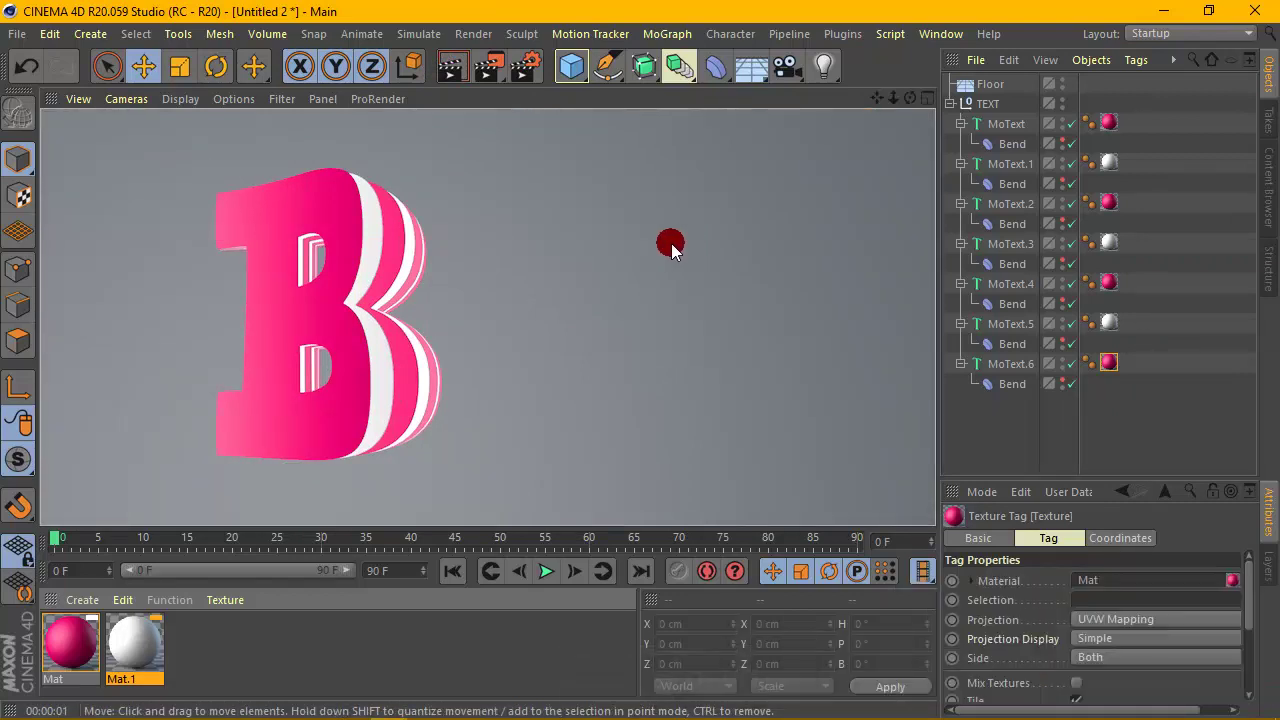
{"action": "left_click", "coordinate": [950, 103]}
{"action": "left_click", "coordinate": [985, 103]}
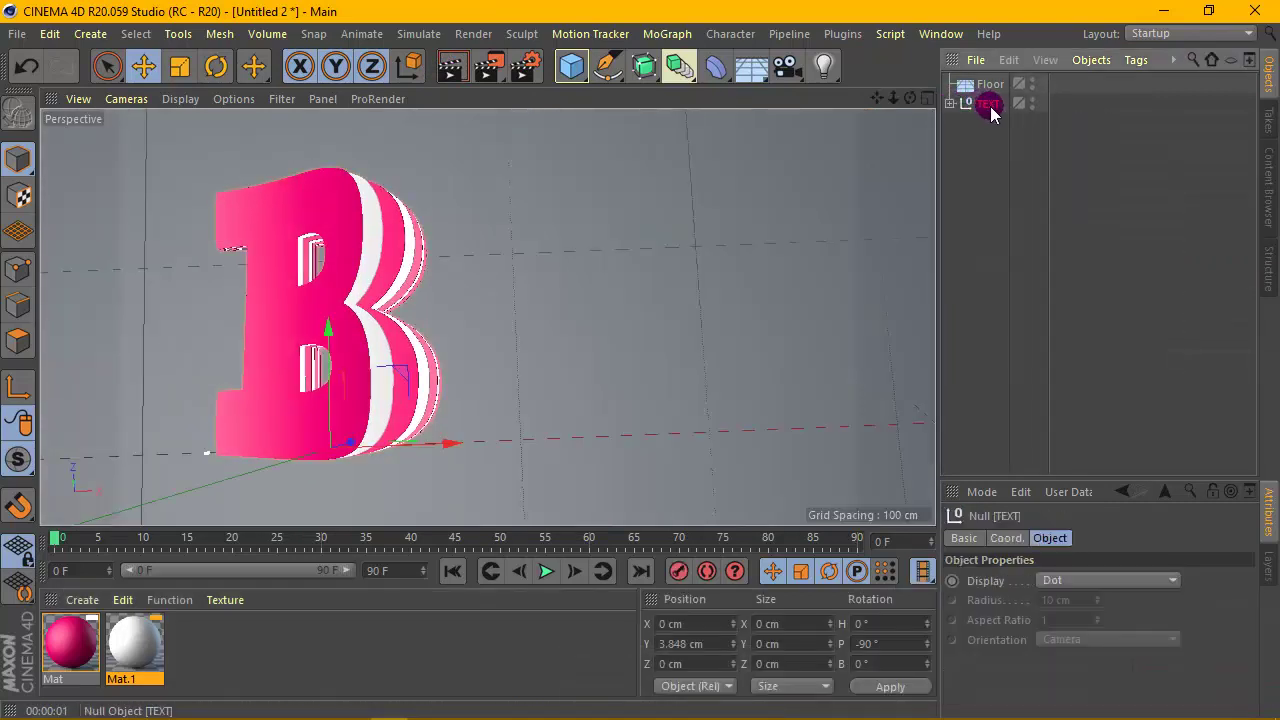
{"action": "key", "text": "ctrl+c"}
{"action": "key", "text": "ctrl+v"}
{"action": "left_click_drag", "start_coordinate": [443, 443], "coordinate": [695, 437]}
Select all MoText layers inside TEXT.1 and change their Text to 'L'.
{"action": "left_click", "coordinate": [950, 123]}
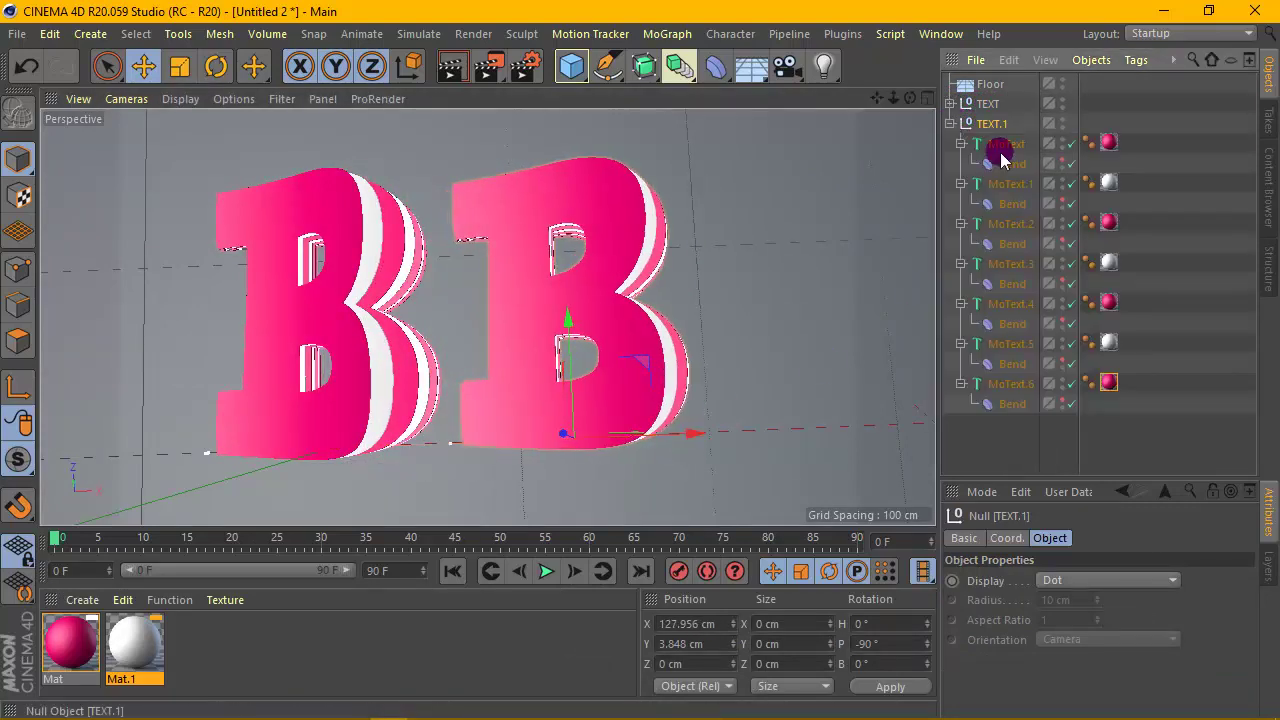
{"action": "left_click", "coordinate": [1009, 147]}
{"action": "left_click", "coordinate": [1010, 185], "text": "ctrl"}
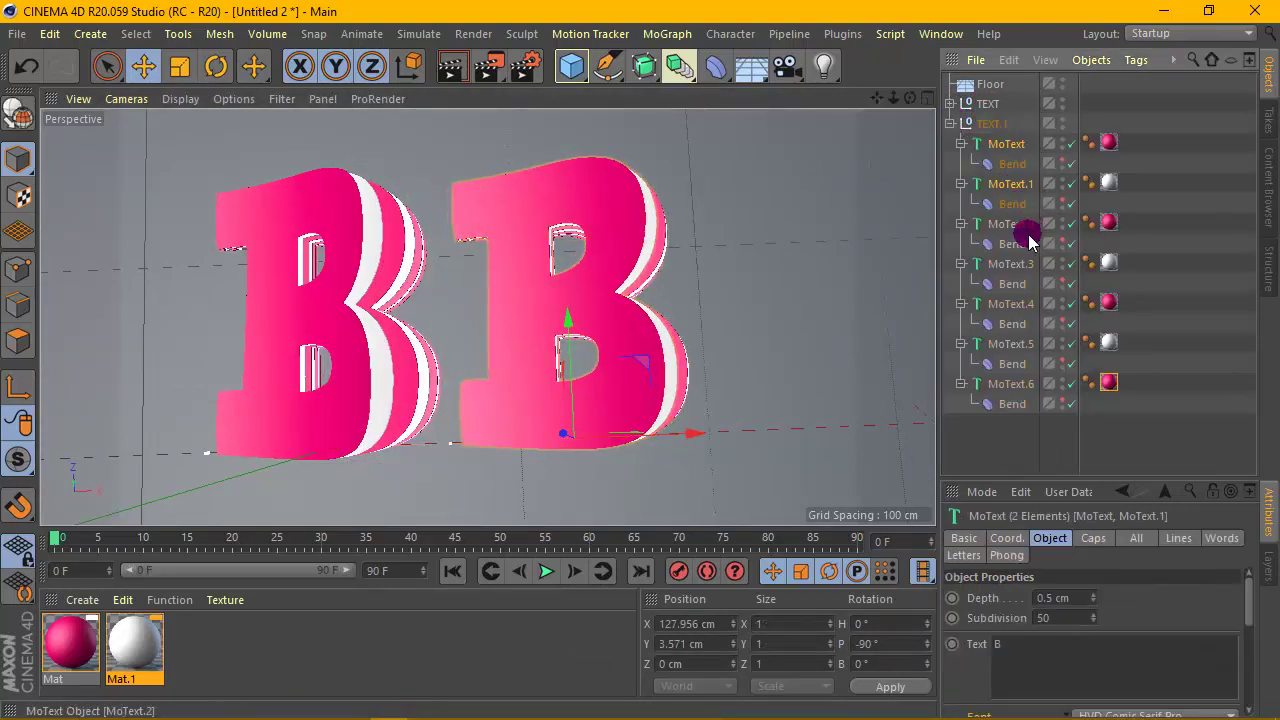
{"action": "left_click", "coordinate": [1012, 224], "text": "ctrl"}
{"action": "left_click", "coordinate": [1012, 264], "text": "ctrl"}
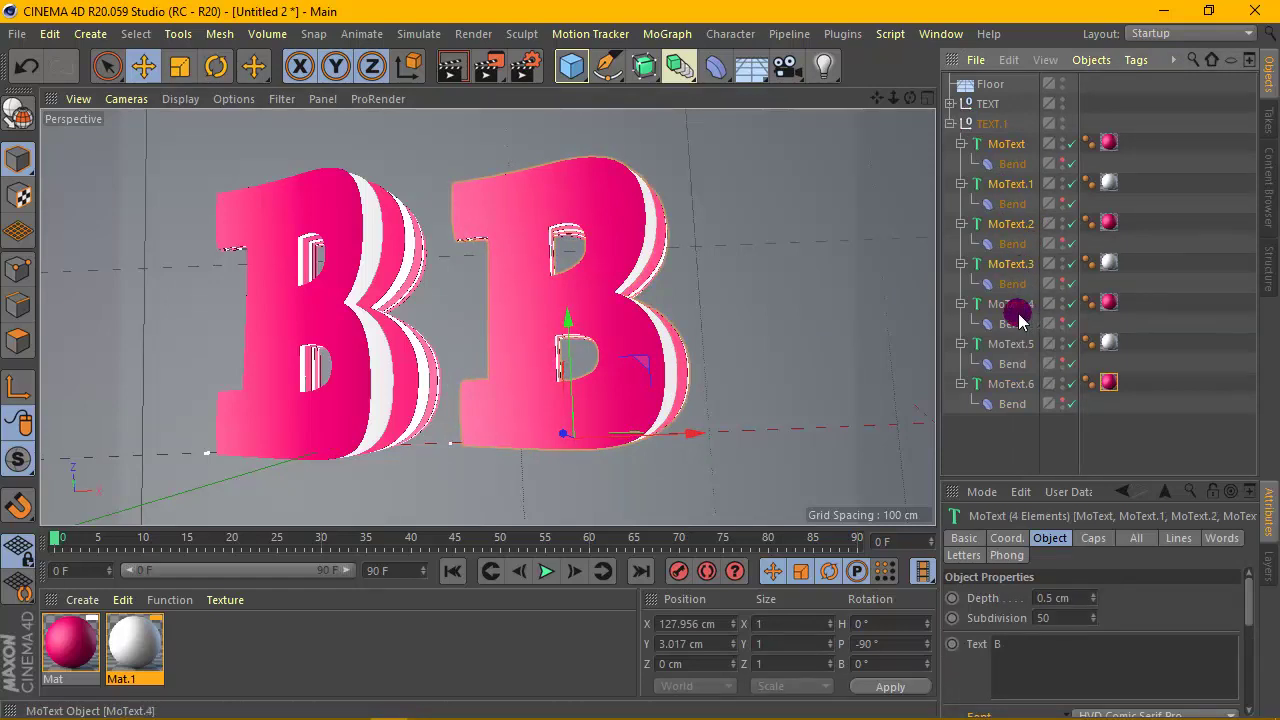
{"action": "left_click", "coordinate": [1010, 340], "text": "ctrl"}
{"action": "left_click", "coordinate": [1011, 382], "text": "ctrl"}
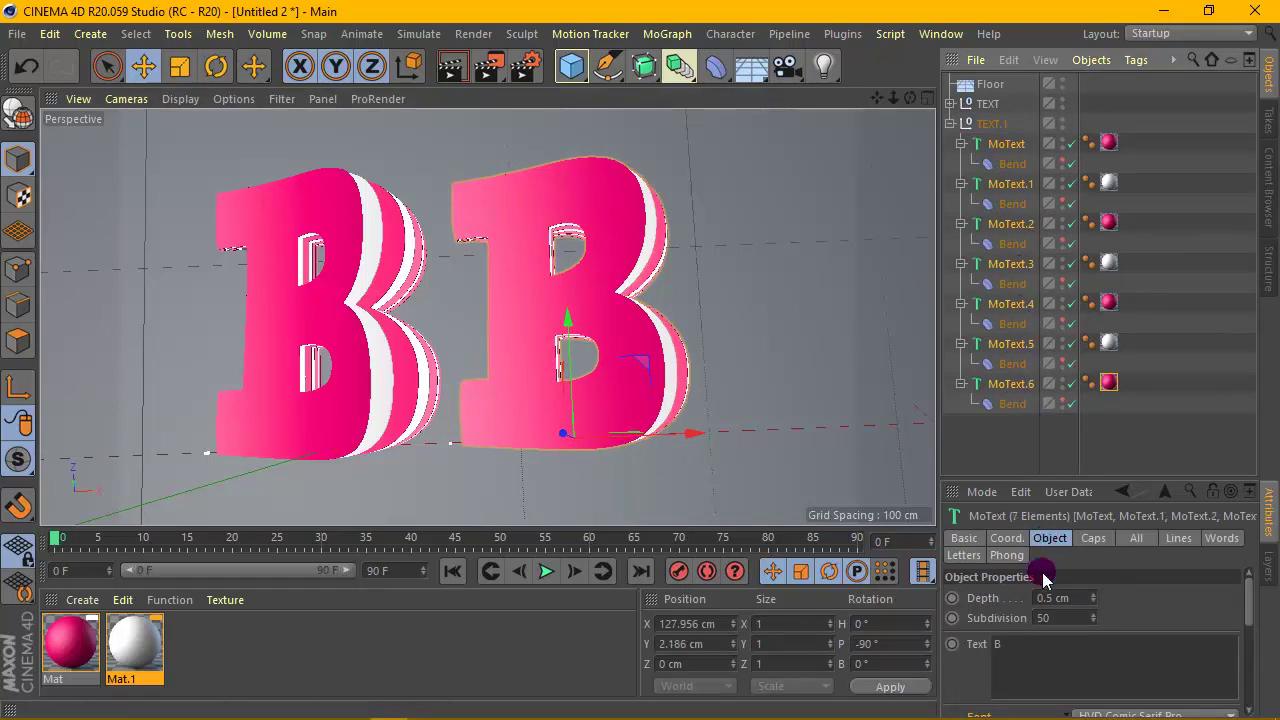
{"action": "left_click", "coordinate": [1002, 645]}
{"action": "type", "text": "B"}
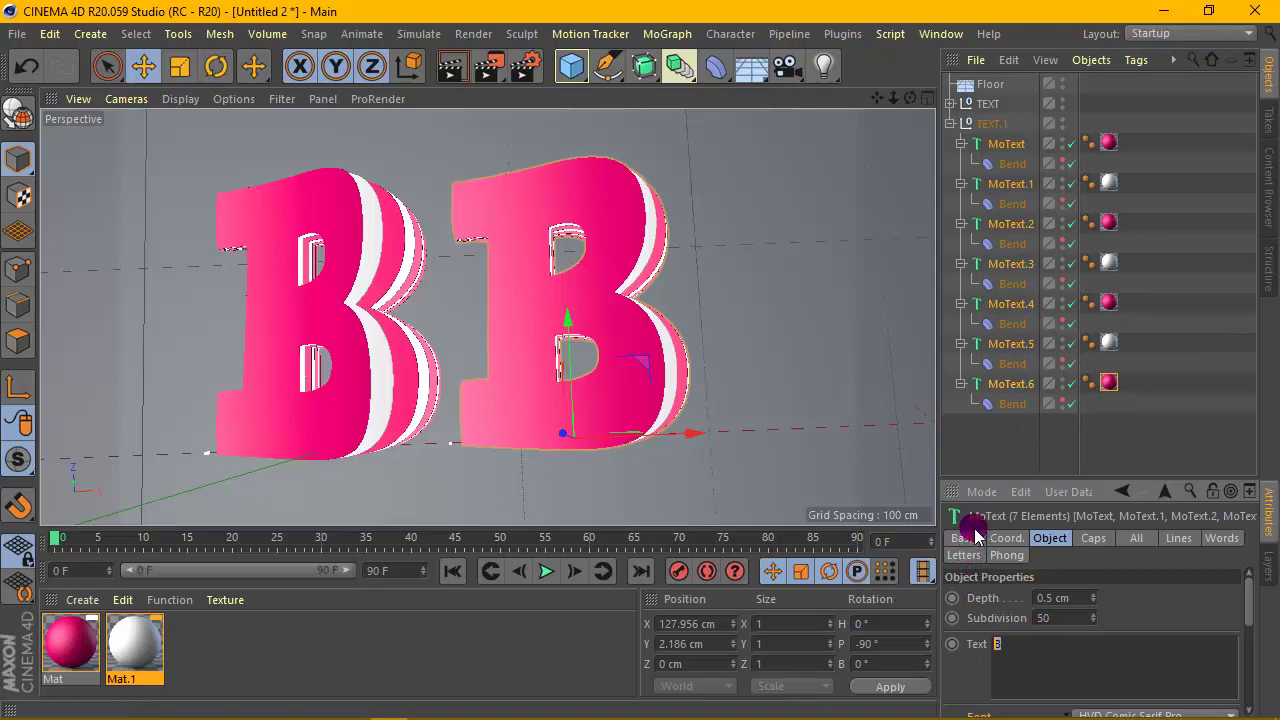
{"action": "left_click", "coordinate": [1036, 429]}
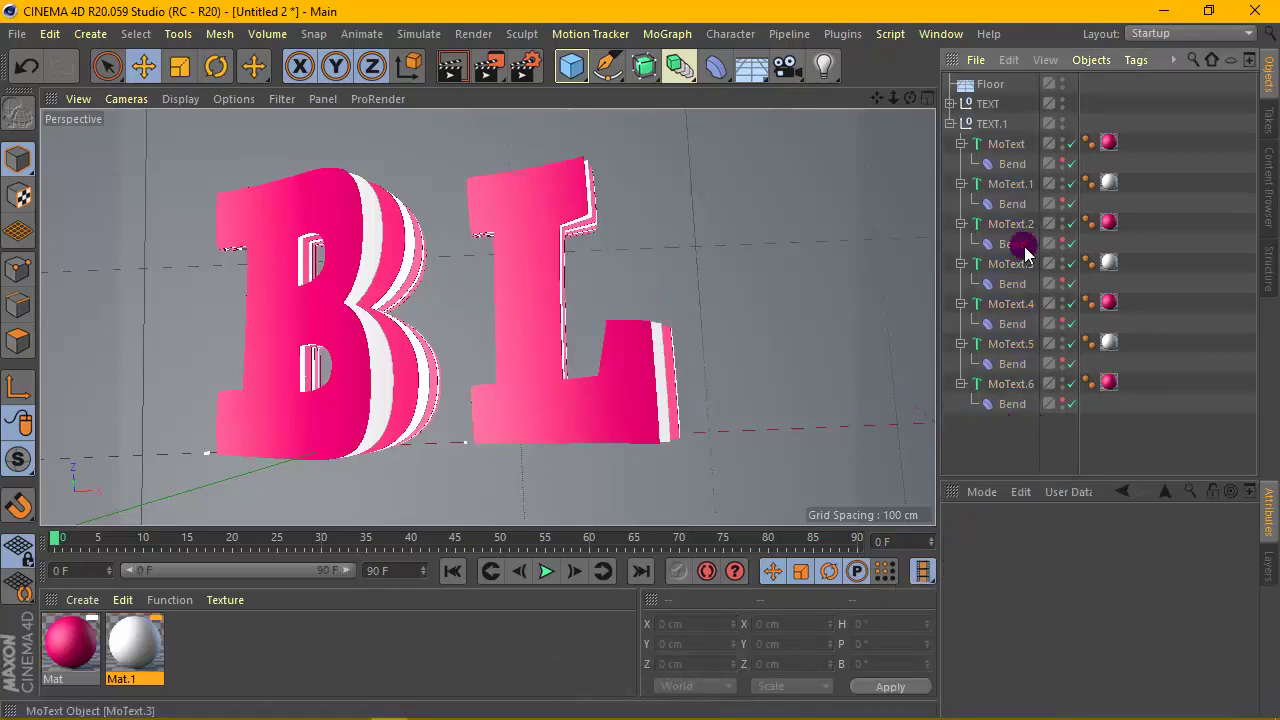
Set the first L layer's Bend to 0° strength and 90° angle, then review the other Bends.
{"action": "left_click", "coordinate": [1008, 165]}
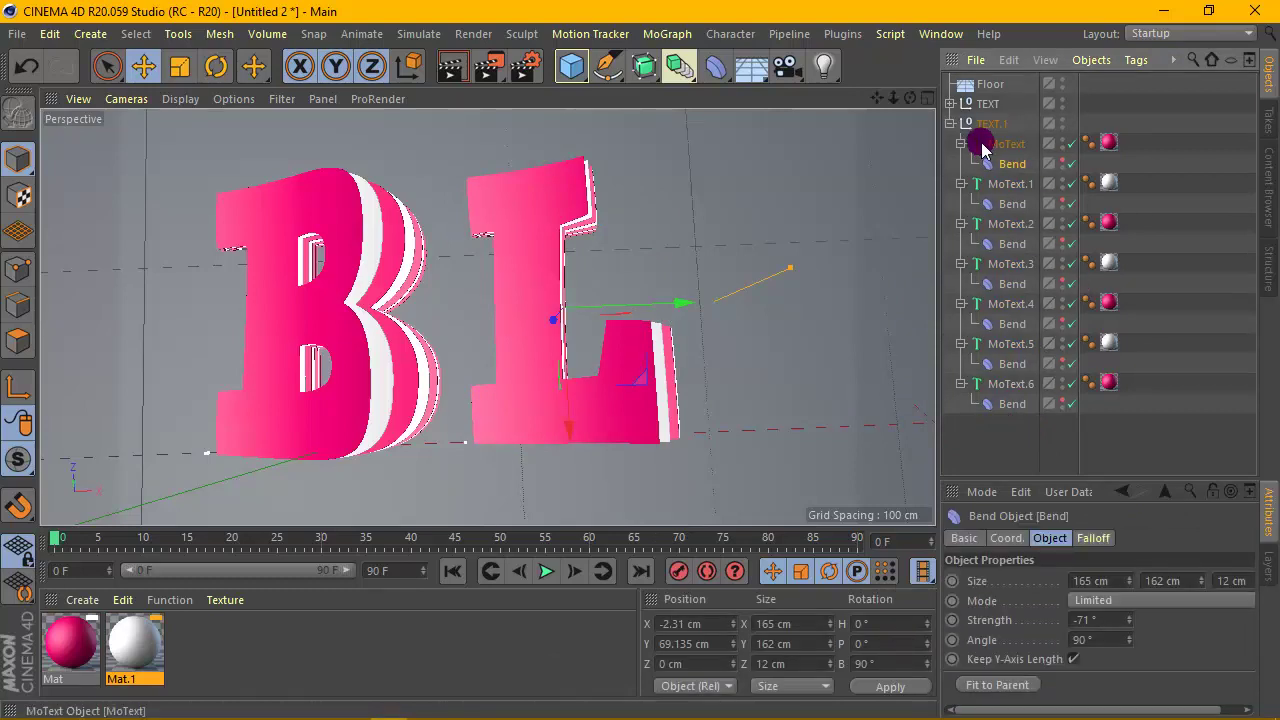
{"action": "left_click_drag", "start_coordinate": [1092, 487], "coordinate": [1100, 369]}
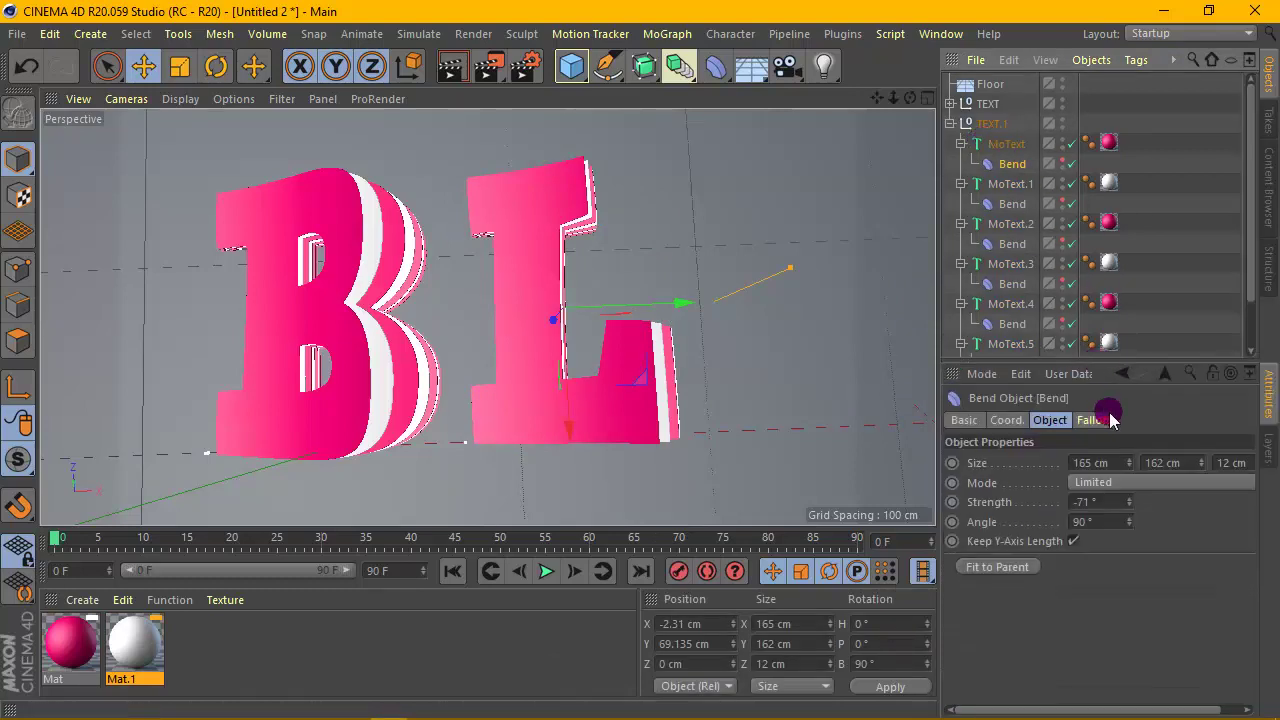
{"action": "mouse_move", "coordinate": [1138, 505]}
{"action": "left_mouse_down"}
{"action": "mouse_move", "coordinate": [1178, 505]}
{"action": "mouse_move", "coordinate": [1065, 495]}
{"action": "left_mouse_up"}
{"action": "type", "text": "0"}
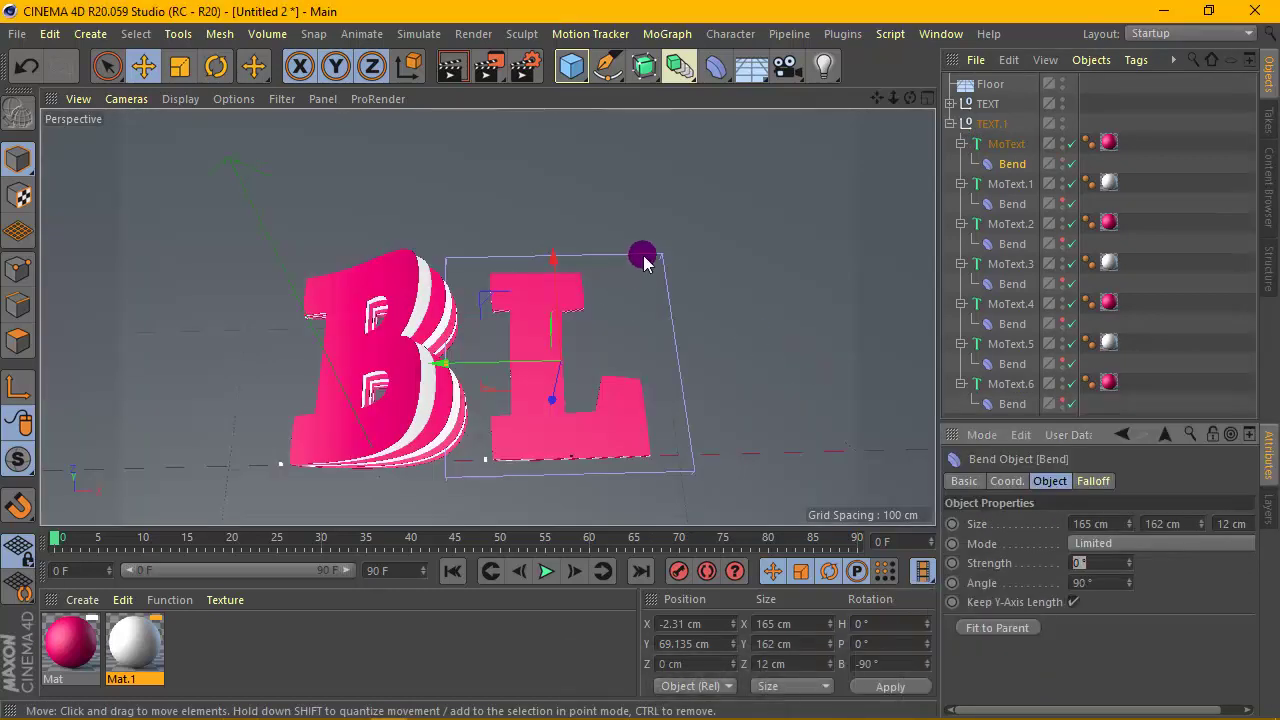
{"action": "left_click_drag", "start_coordinate": [1100, 578], "coordinate": [1104, 560]}
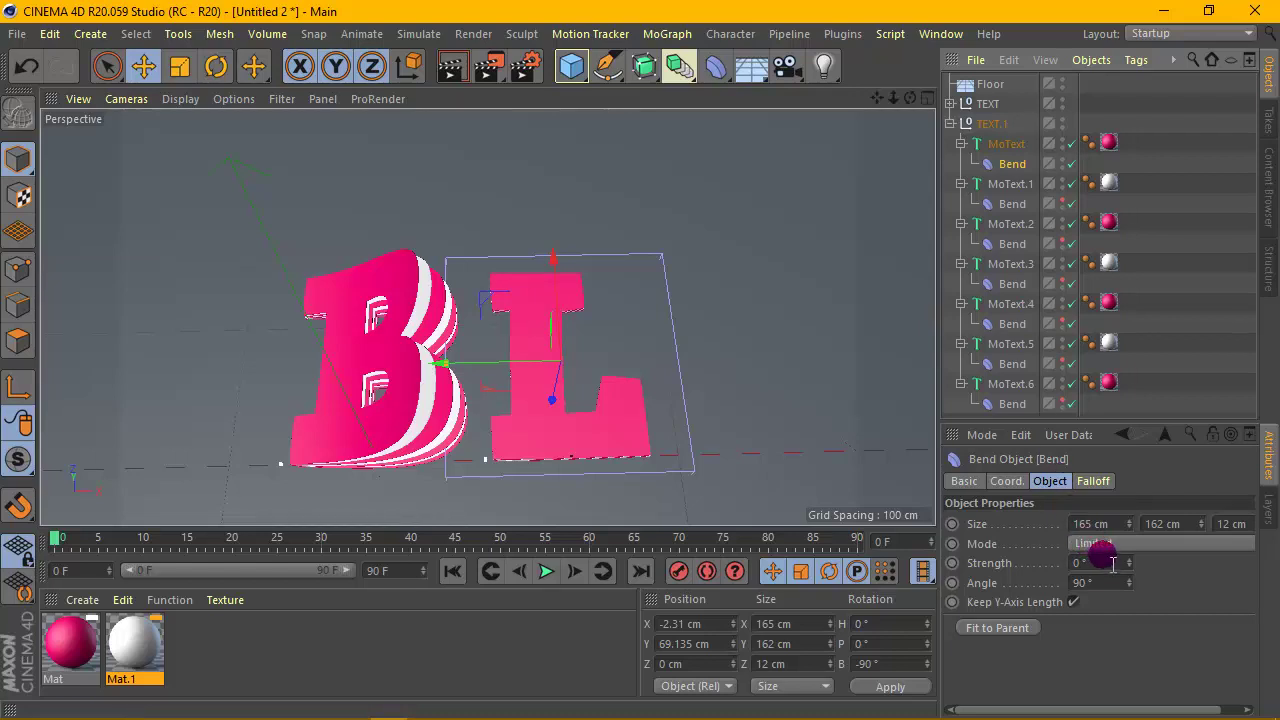
{"action": "left_click", "coordinate": [1012, 204]}
{"action": "left_click", "coordinate": [1012, 285]}
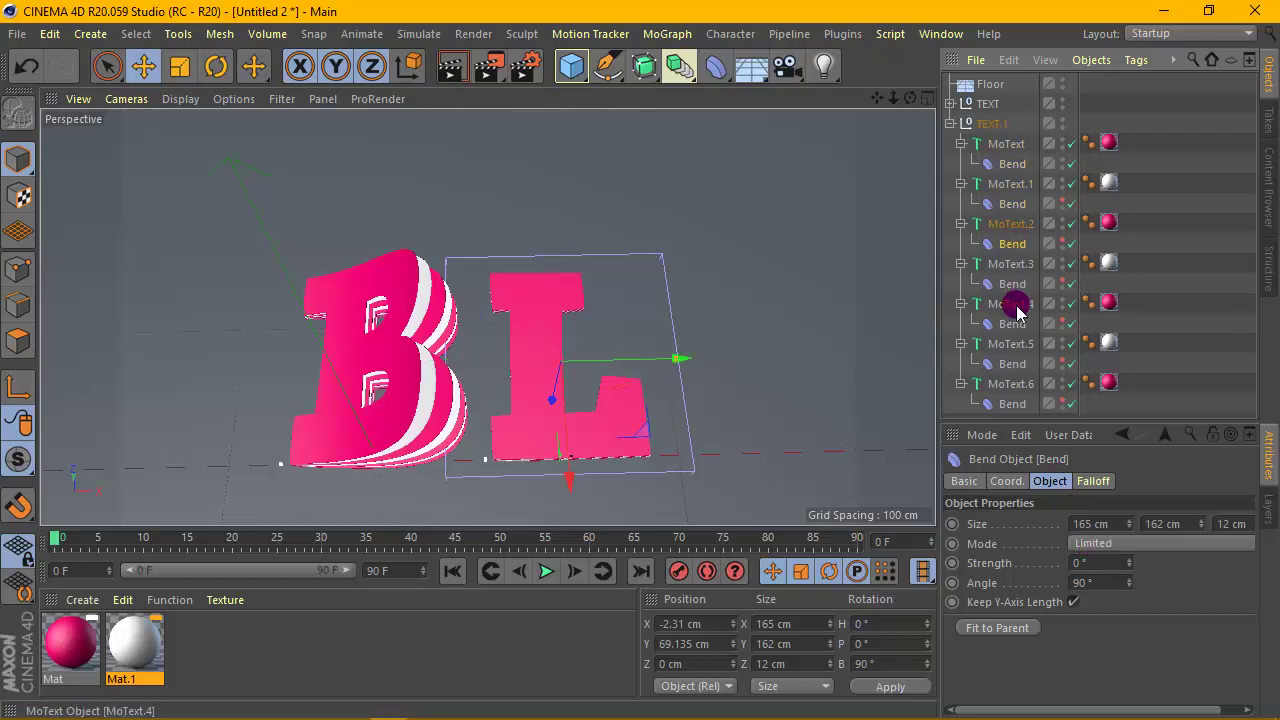
{"action": "left_click", "coordinate": [1012, 323]}
{"action": "left_click", "coordinate": [1012, 364]}
{"action": "left_click", "coordinate": [1013, 405]}
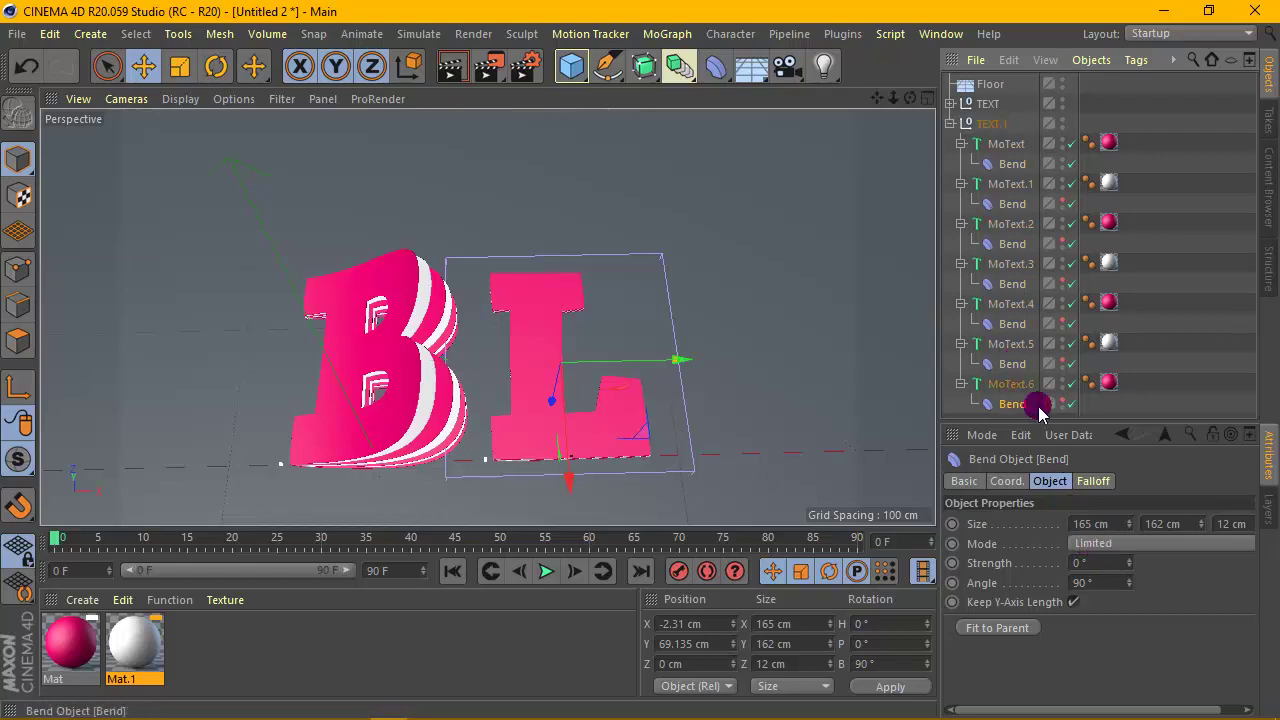
{"action": "left_click_drag", "start_coordinate": [1121, 428], "coordinate": [1123, 462]}
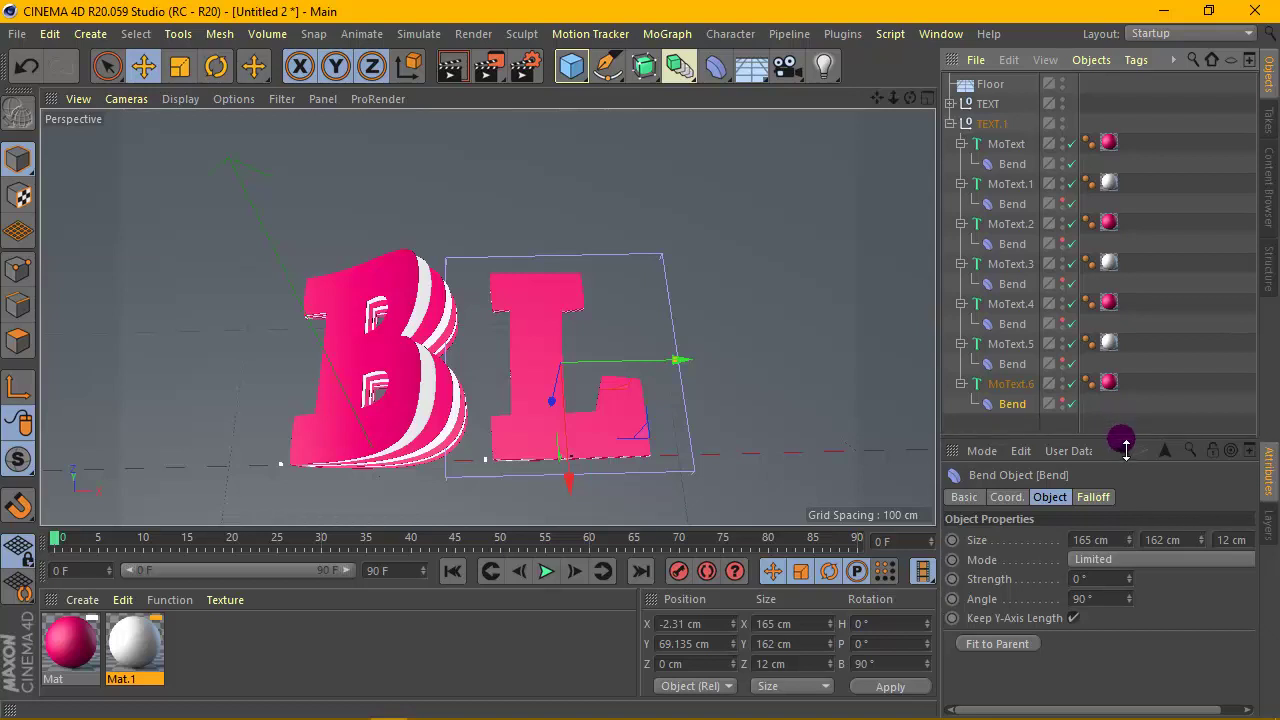
Select the Bend deformers under the L layers and begin editing their B rotation.
{"action": "left_click", "coordinate": [1012, 165]}
{"action": "left_click", "coordinate": [1012, 204], "text": "ctrl"}
{"action": "left_click", "coordinate": [1015, 245], "text": "ctrl"}
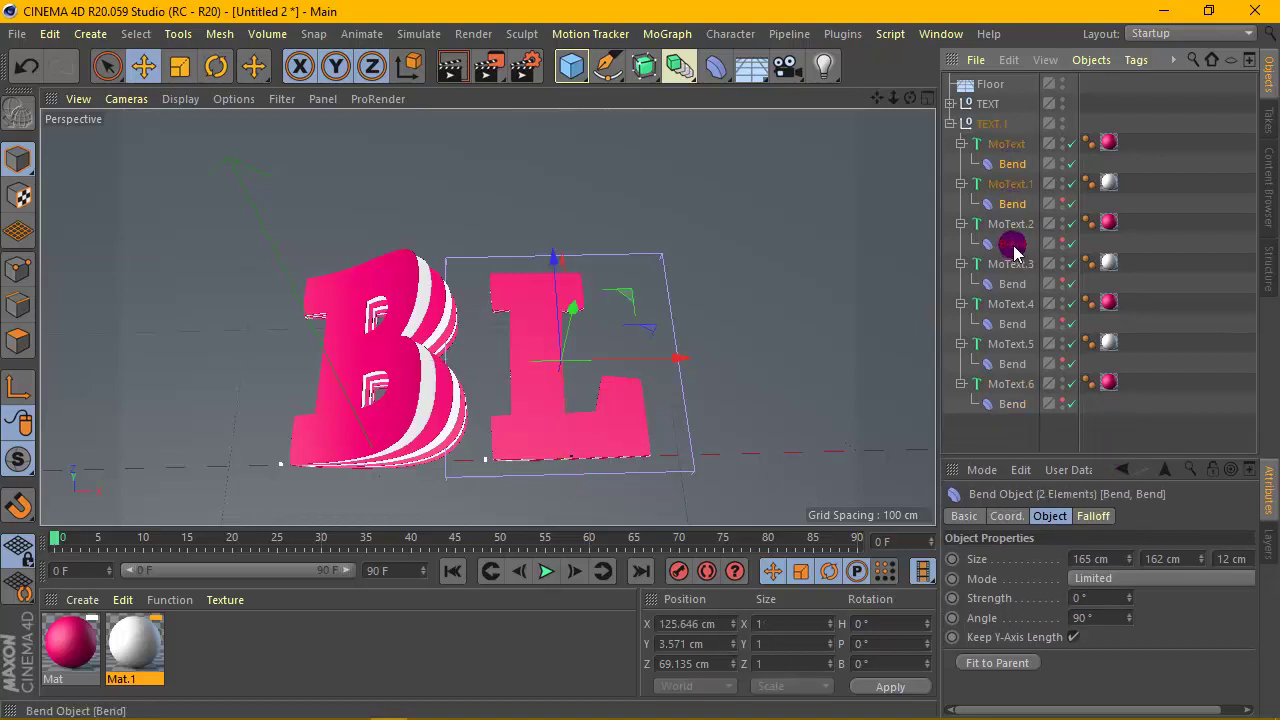
{"action": "left_click", "coordinate": [1012, 284], "text": "ctrl"}
{"action": "left_click", "coordinate": [1012, 324], "text": "ctrl"}
{"action": "left_click", "coordinate": [1012, 364], "text": "ctrl"}
{"action": "left_click", "coordinate": [1005, 404], "text": "ctrl"}
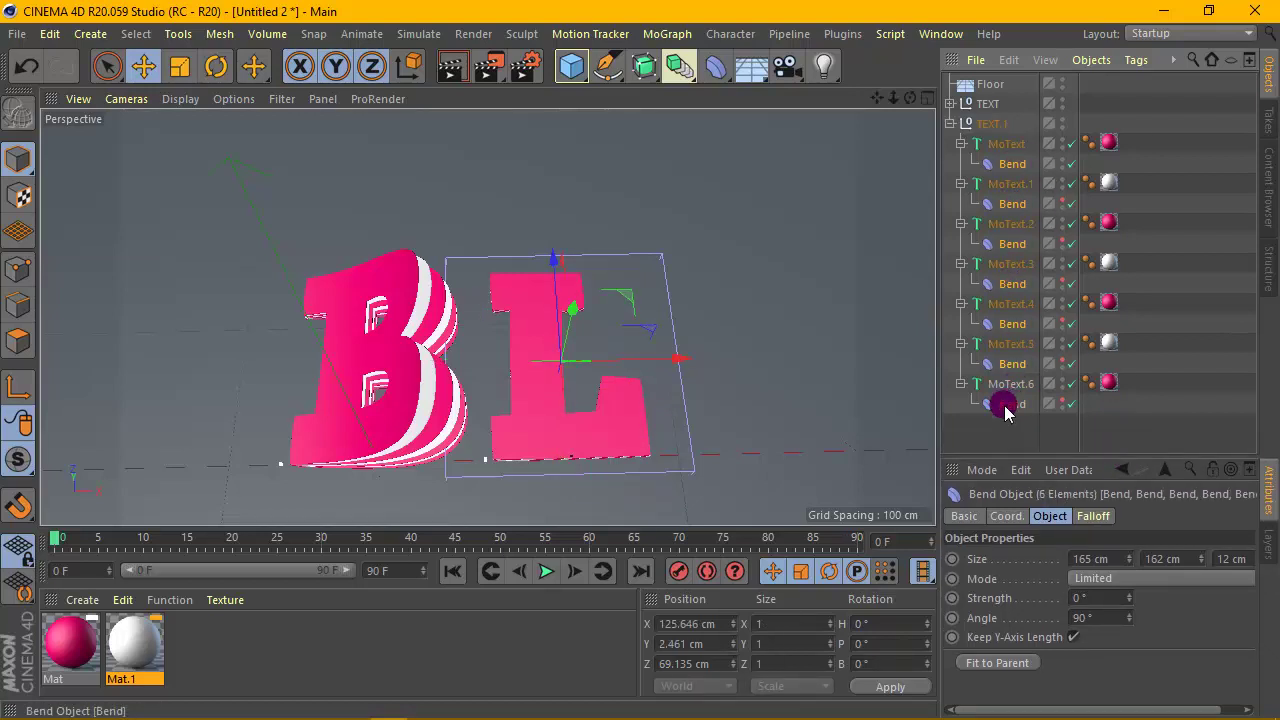
{"action": "left_click", "coordinate": [896, 664]}
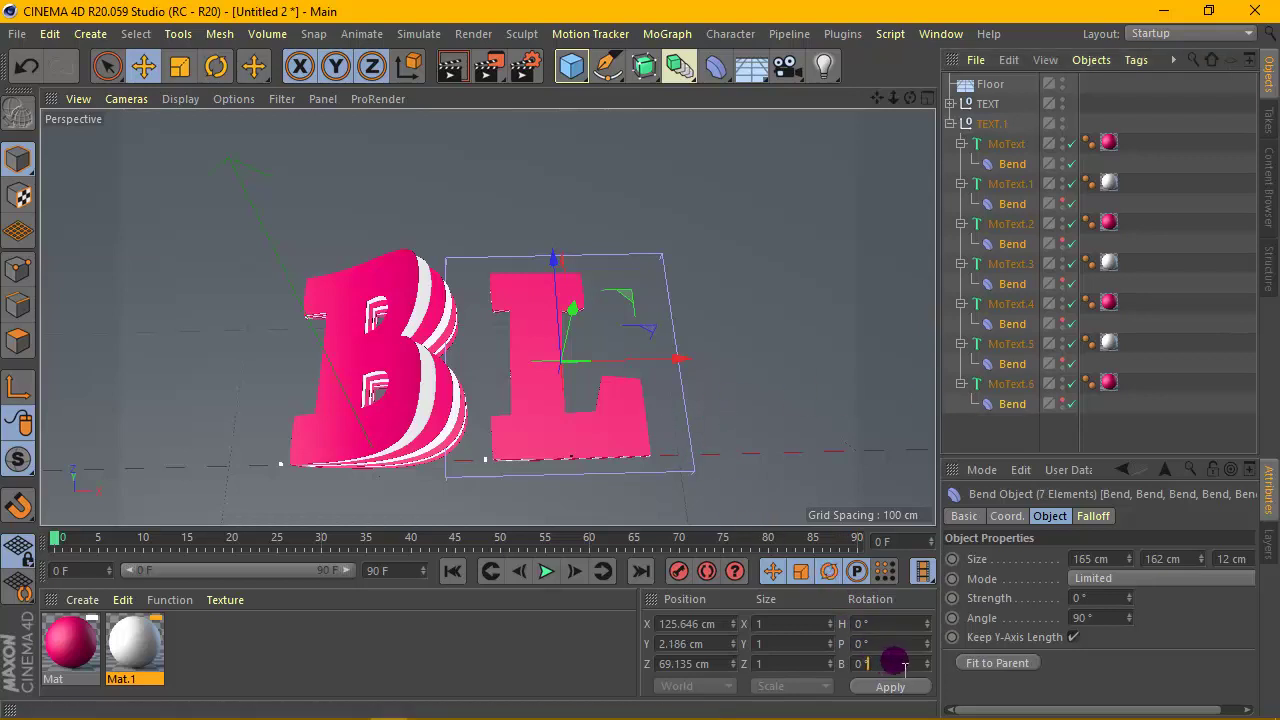
{"action": "left_click", "coordinate": [1014, 406]}
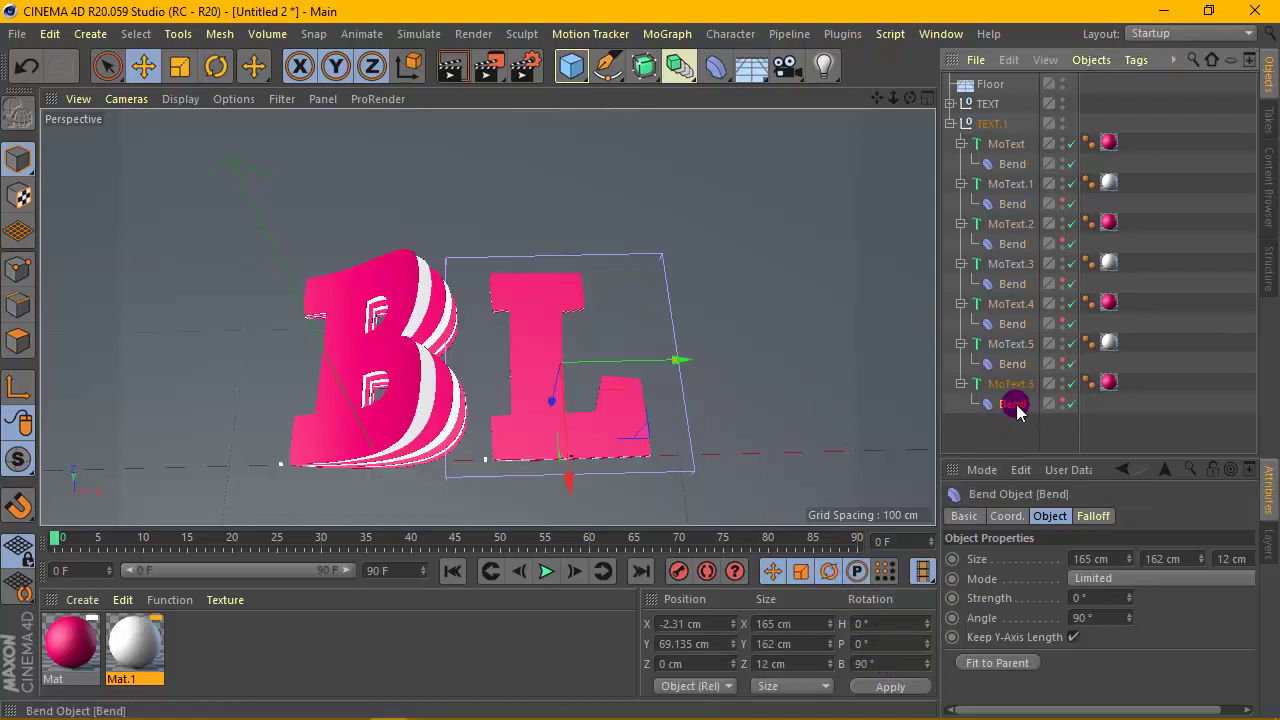
{"action": "left_click", "coordinate": [1012, 364], "text": "ctrl"}
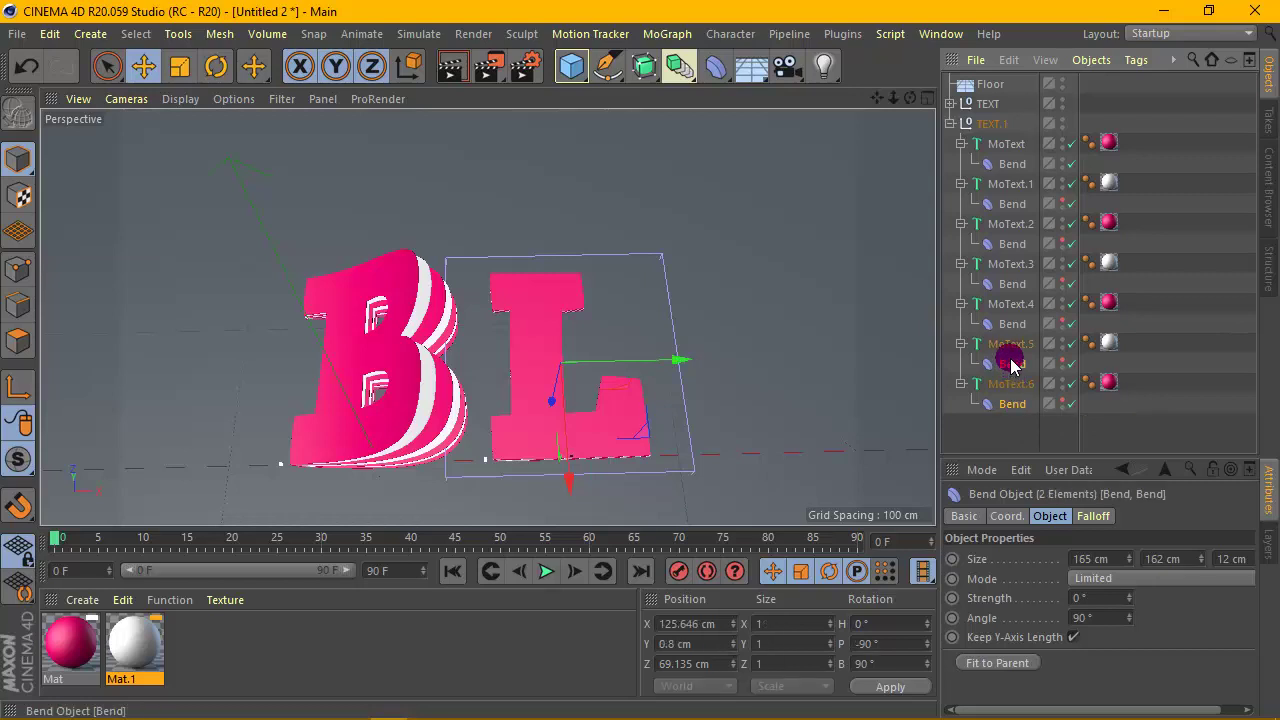
{"action": "left_click", "coordinate": [1010, 366], "text": "ctrl"}
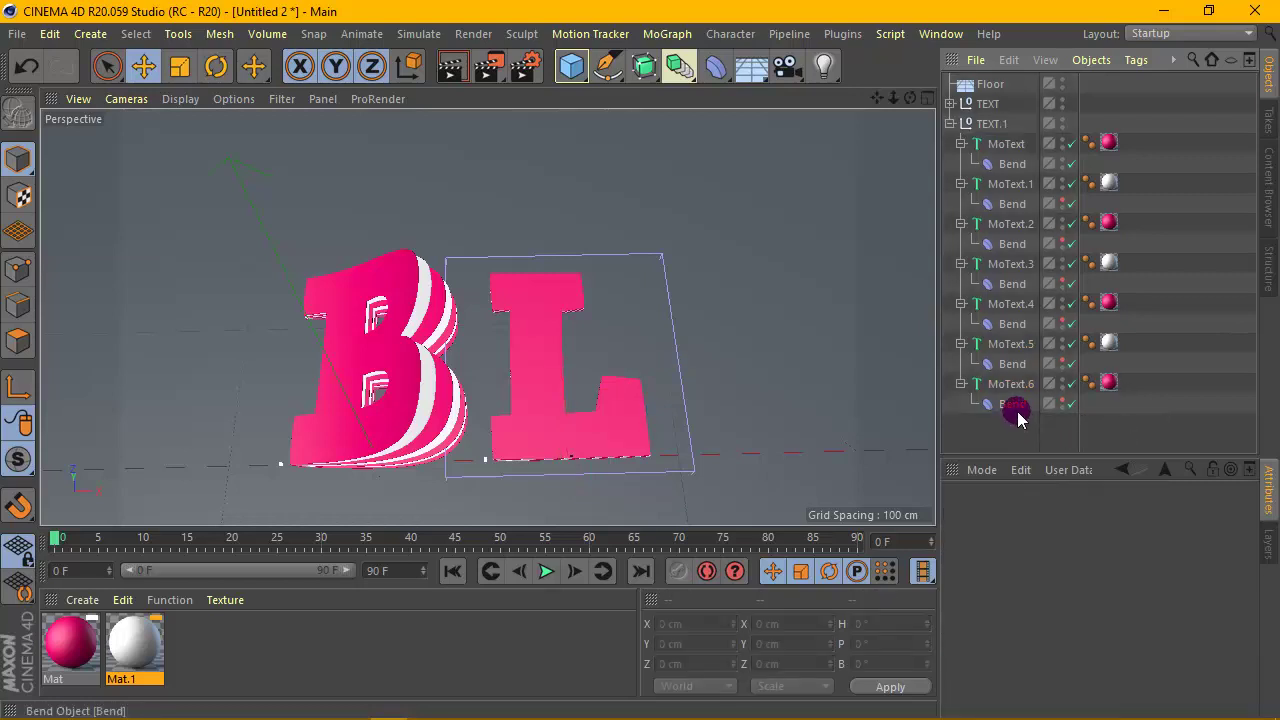
{"action": "left_click", "coordinate": [1013, 405]}
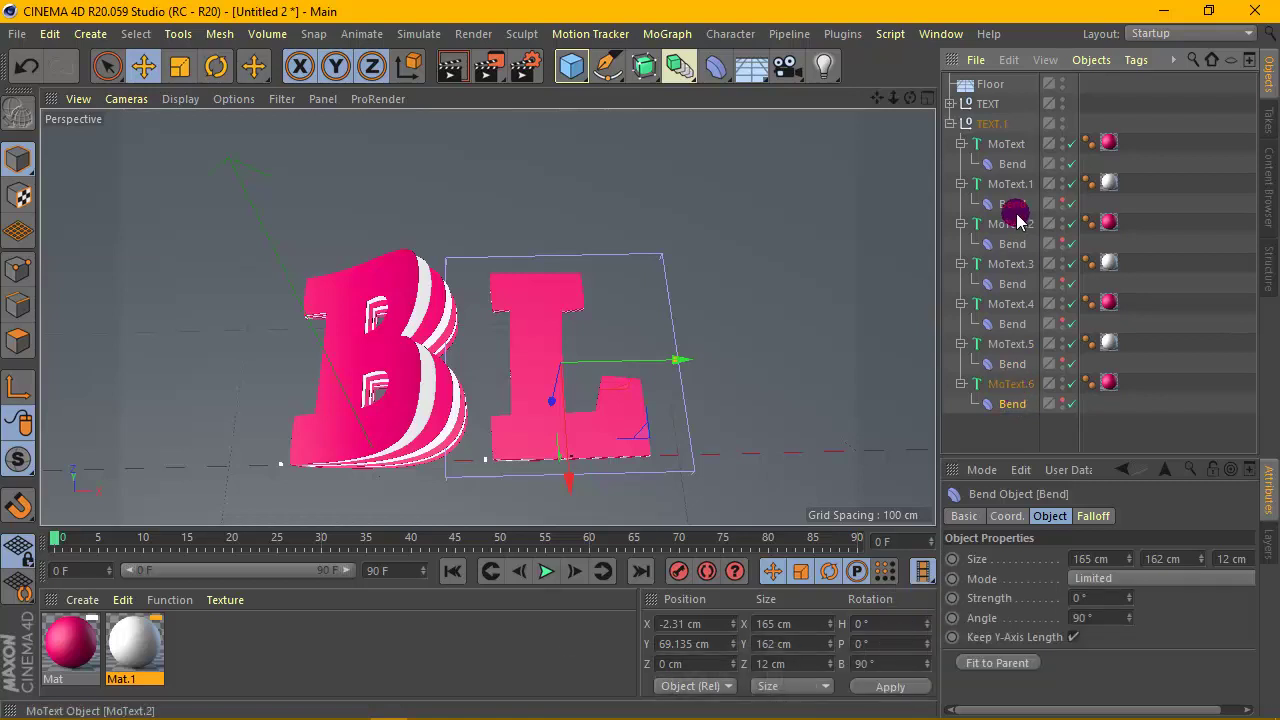
Set the B rotation of the Bends under MoText and MoText.1 to -90° and apply it.
{"action": "left_click", "coordinate": [1012, 166]}
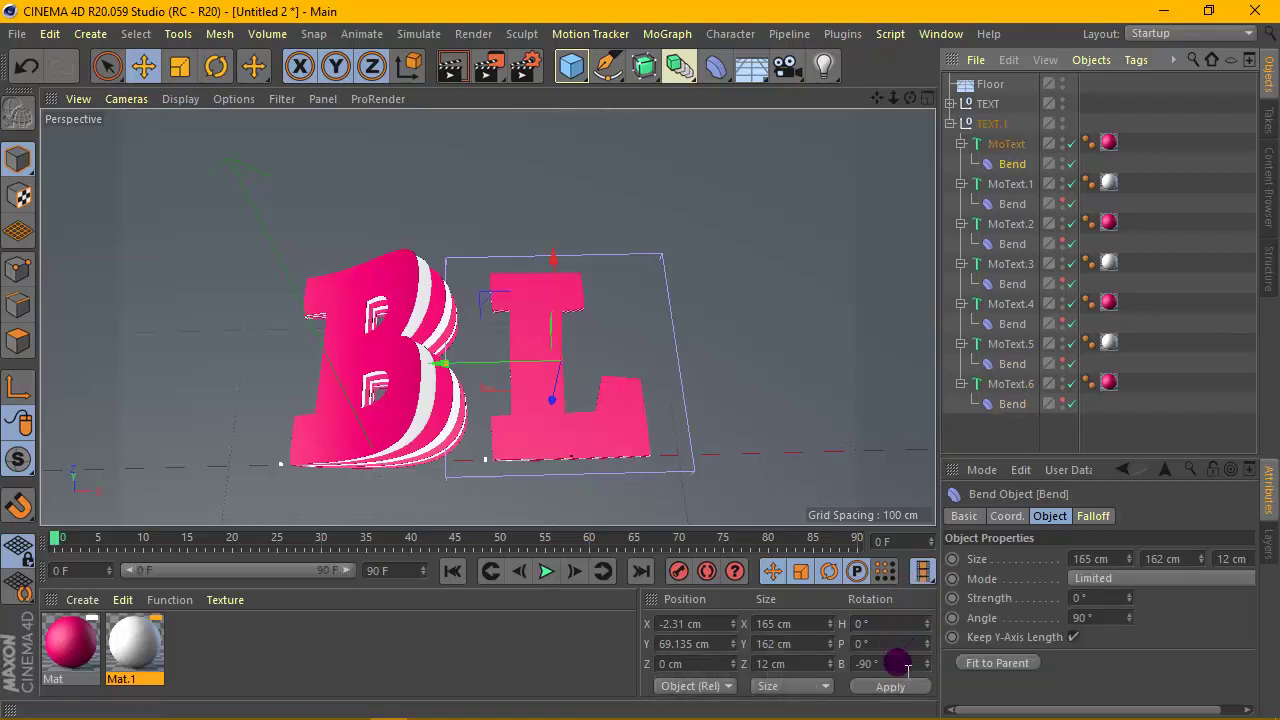
{"action": "left_click_drag", "start_coordinate": [900, 664], "coordinate": [850, 664]}
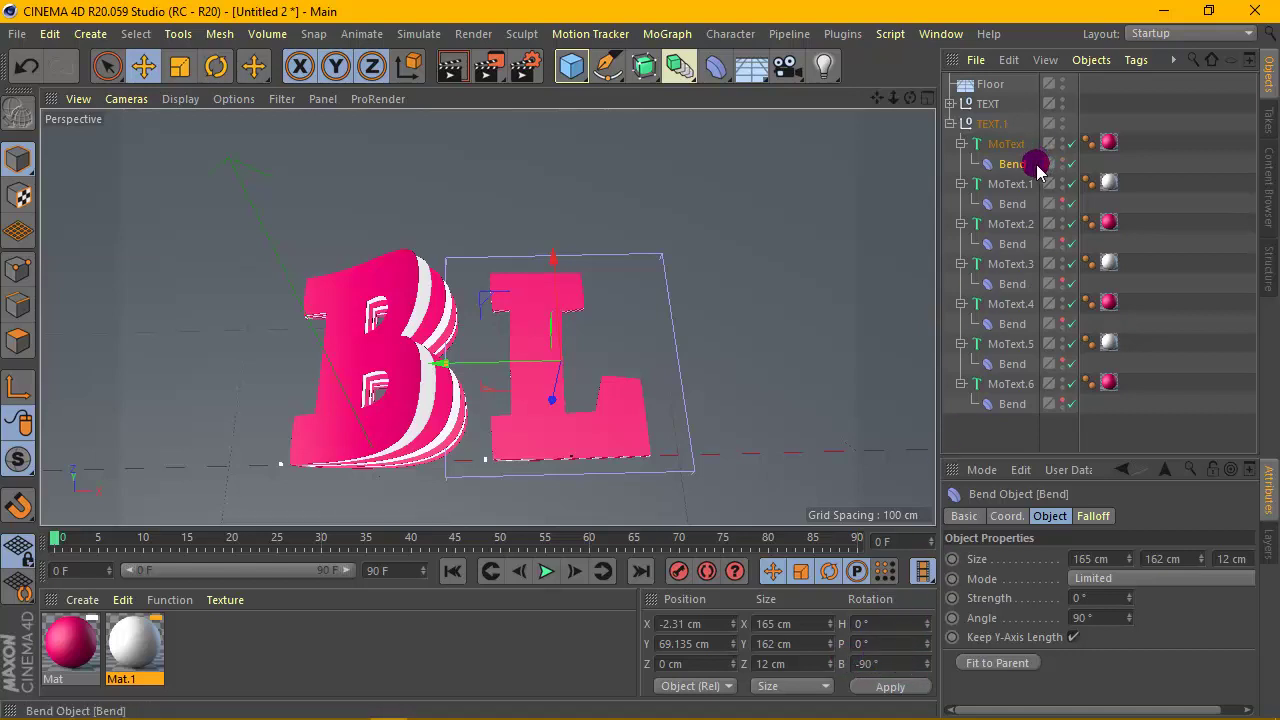
{"action": "left_click", "coordinate": [1030, 203]}
{"action": "left_click", "coordinate": [903, 664]}
{"action": "type", "text": "-90"}
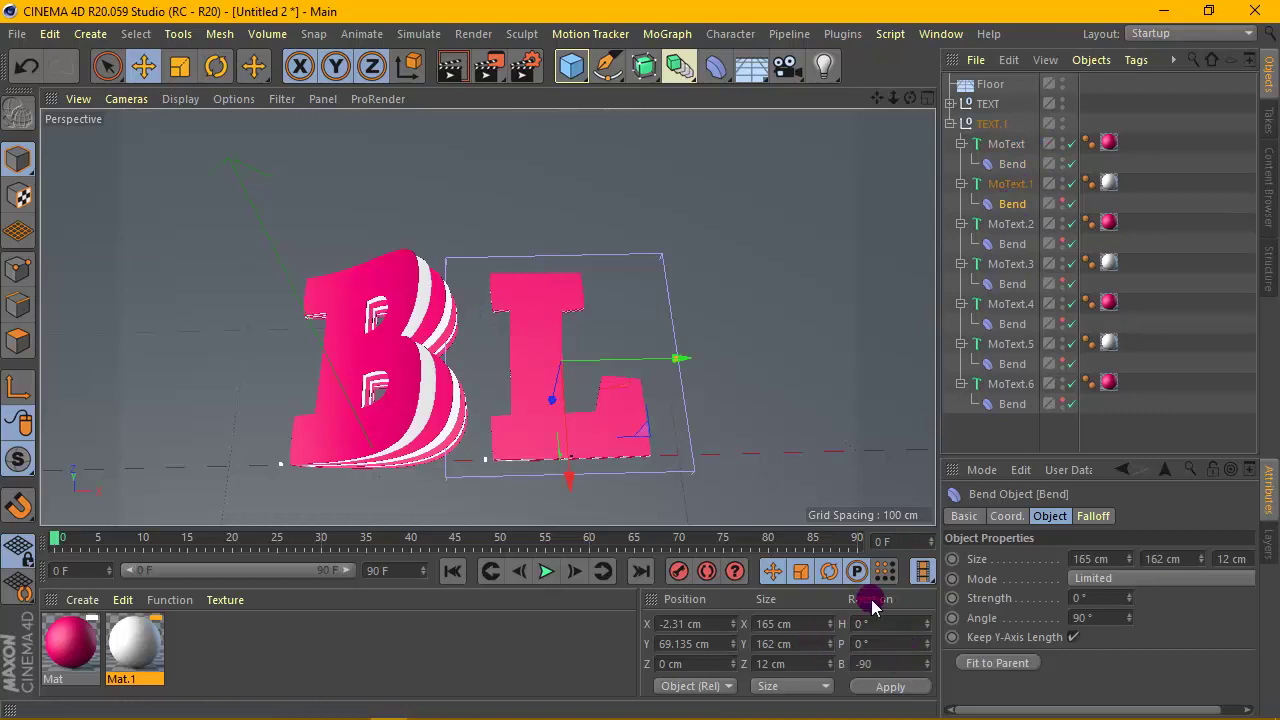
{"action": "left_click", "coordinate": [908, 690]}
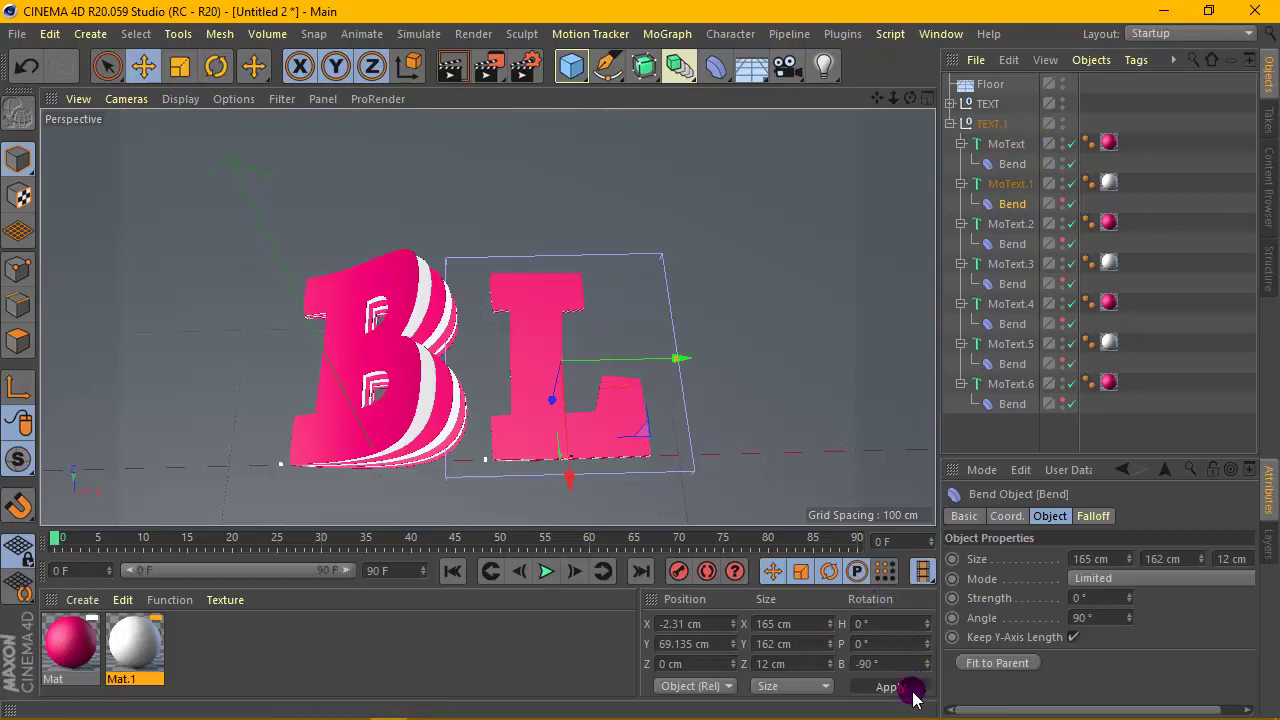
Rotate the Bends under MoText.2 through MoText.6 to B -90° and apply it.
{"action": "left_click", "coordinate": [1008, 245]}
{"action": "left_click", "coordinate": [1020, 285]}
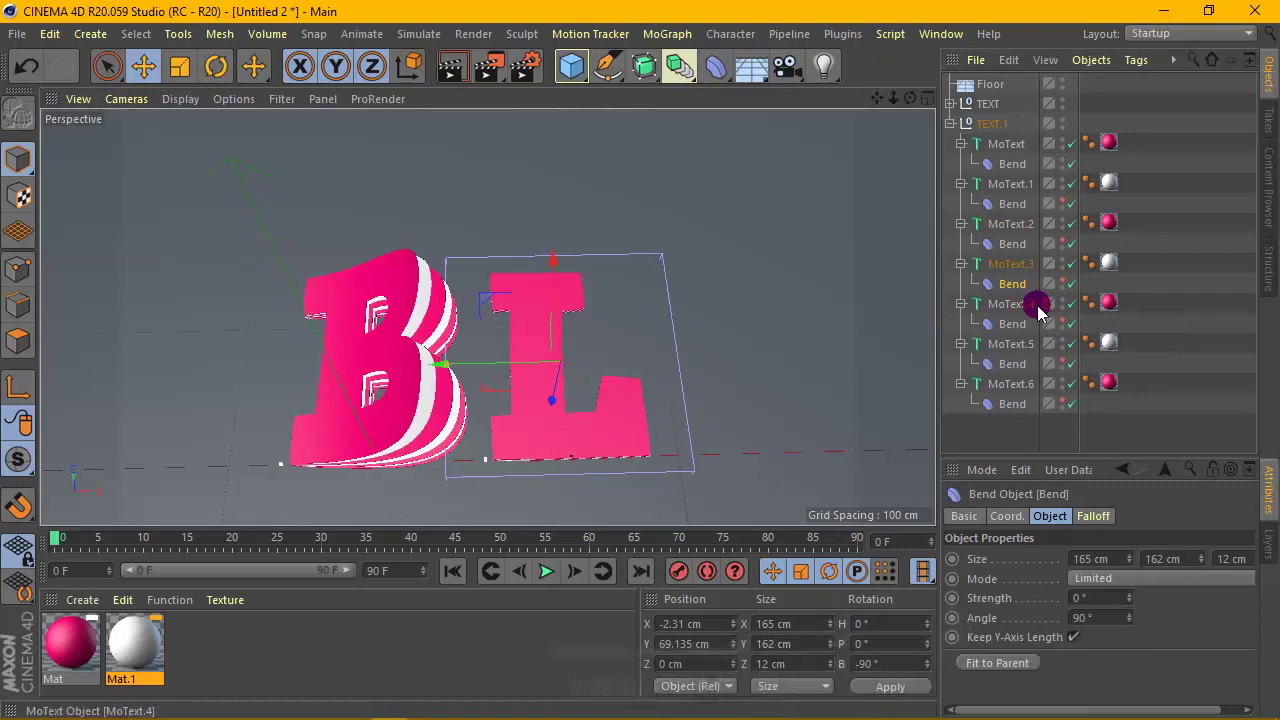
{"action": "left_click", "coordinate": [1012, 323]}
{"action": "double_click", "coordinate": [880, 663]}
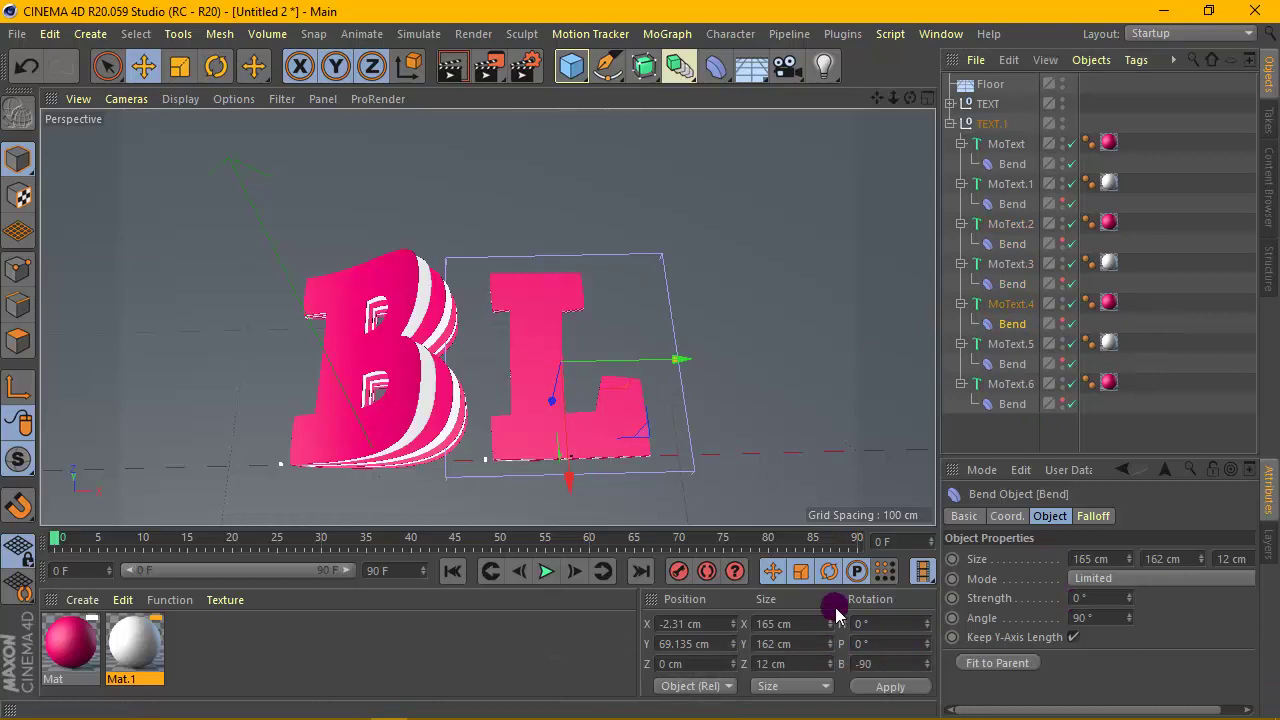
{"action": "left_click", "coordinate": [1012, 364]}
{"action": "double_click", "coordinate": [888, 663]}
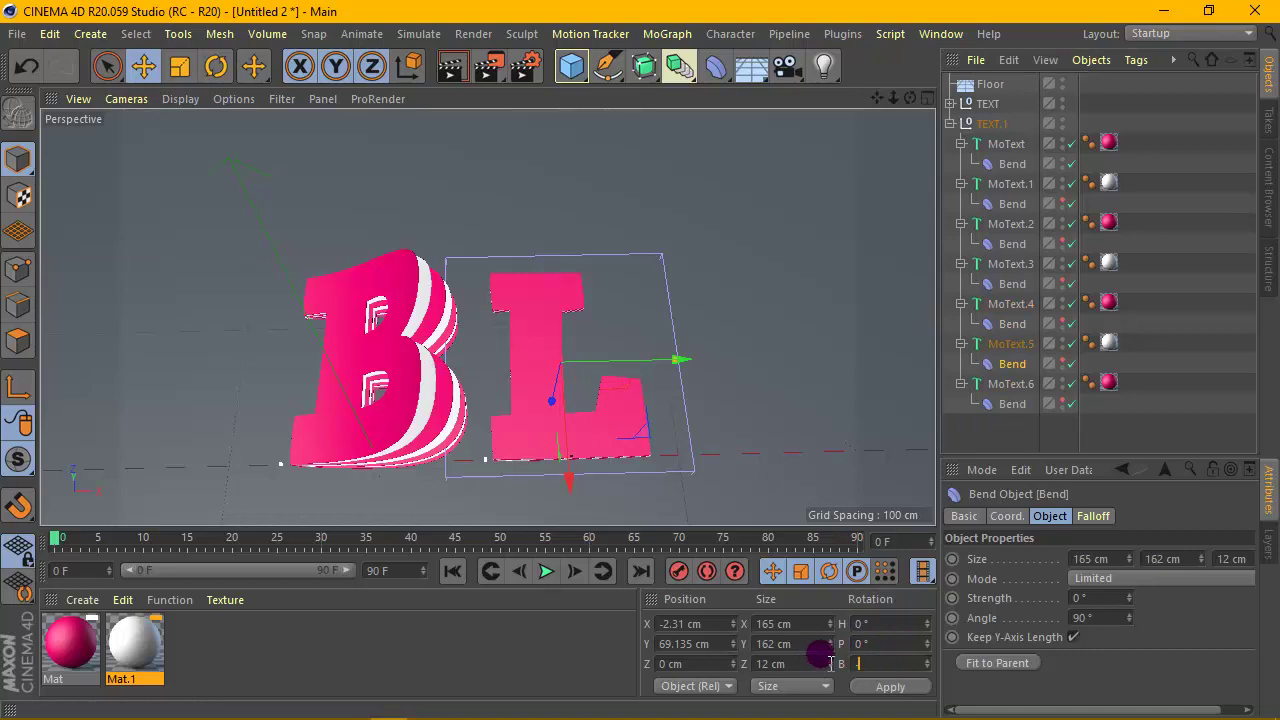
{"action": "left_click", "coordinate": [1014, 404]}
{"action": "left_click", "coordinate": [858, 665]}
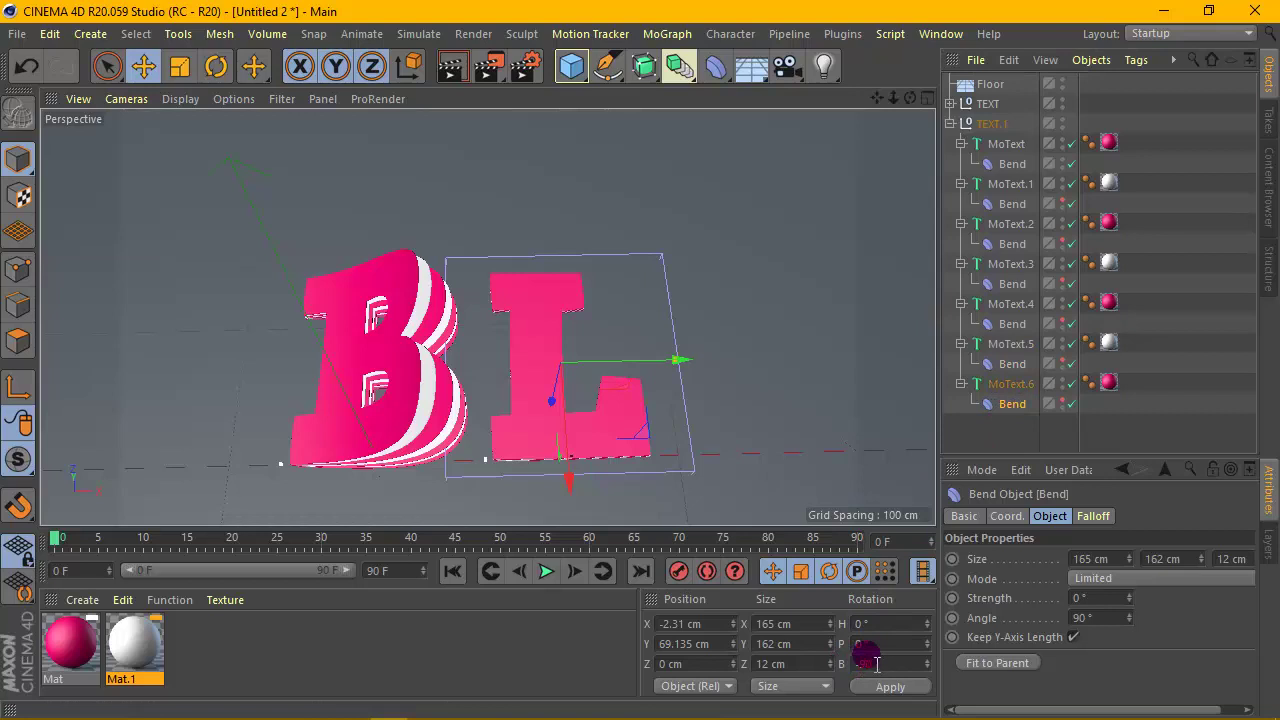
{"action": "left_click", "coordinate": [876, 688]}
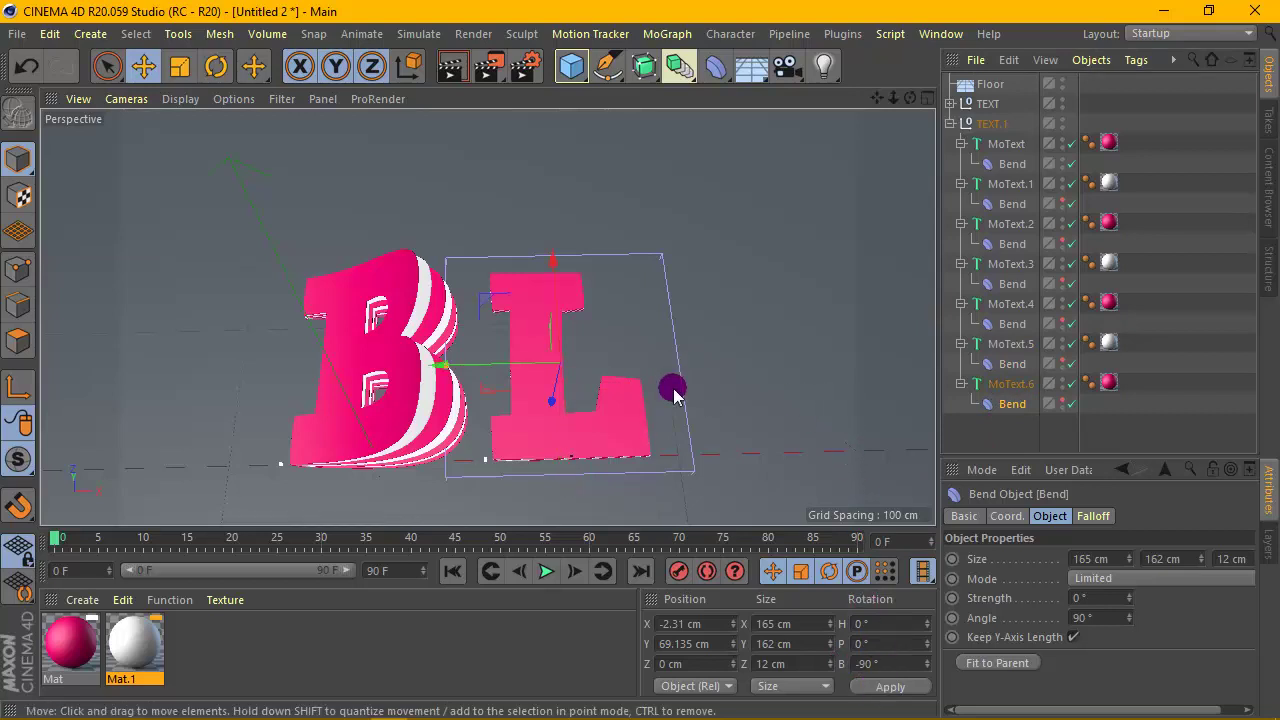
Lower the L's Bend deformer strength to -18° so its stacked copies curl backwards.
{"action": "left_click_drag", "start_coordinate": [905, 96], "coordinate": [486, 315]}
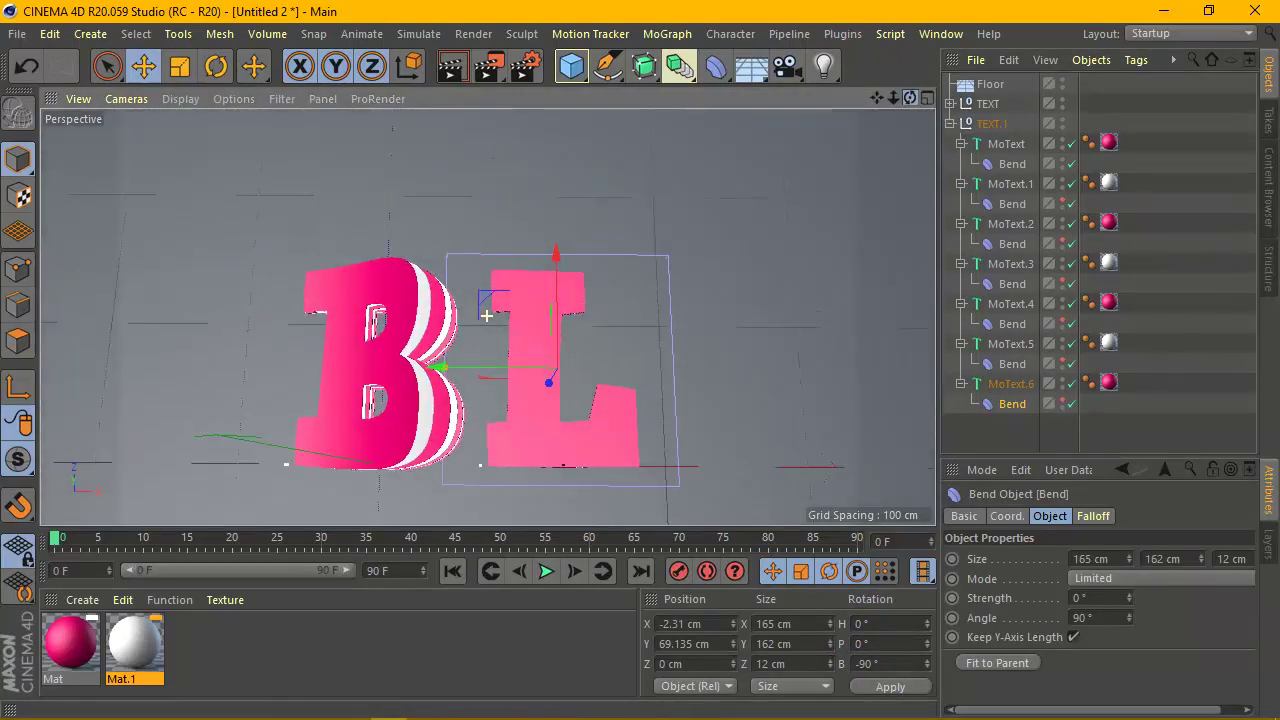
{"action": "left_click_drag", "start_coordinate": [889, 115], "coordinate": [491, 314]}
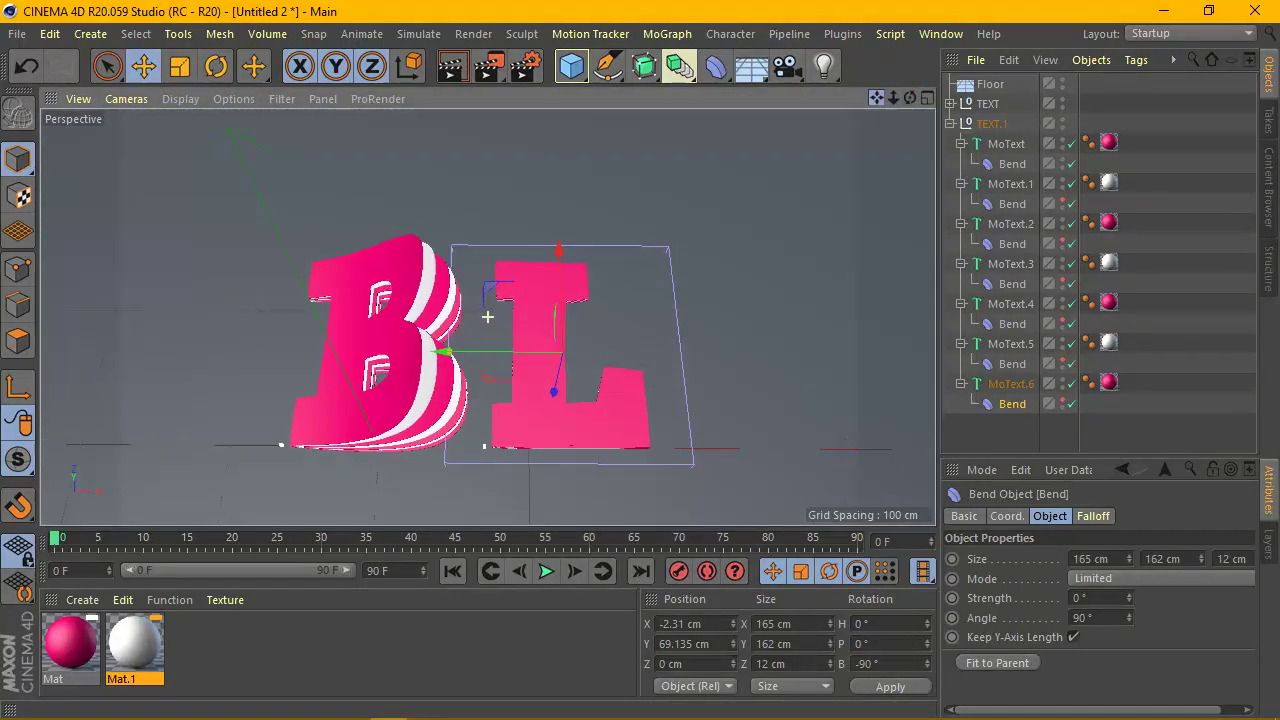
{"action": "left_click", "coordinate": [1012, 163]}
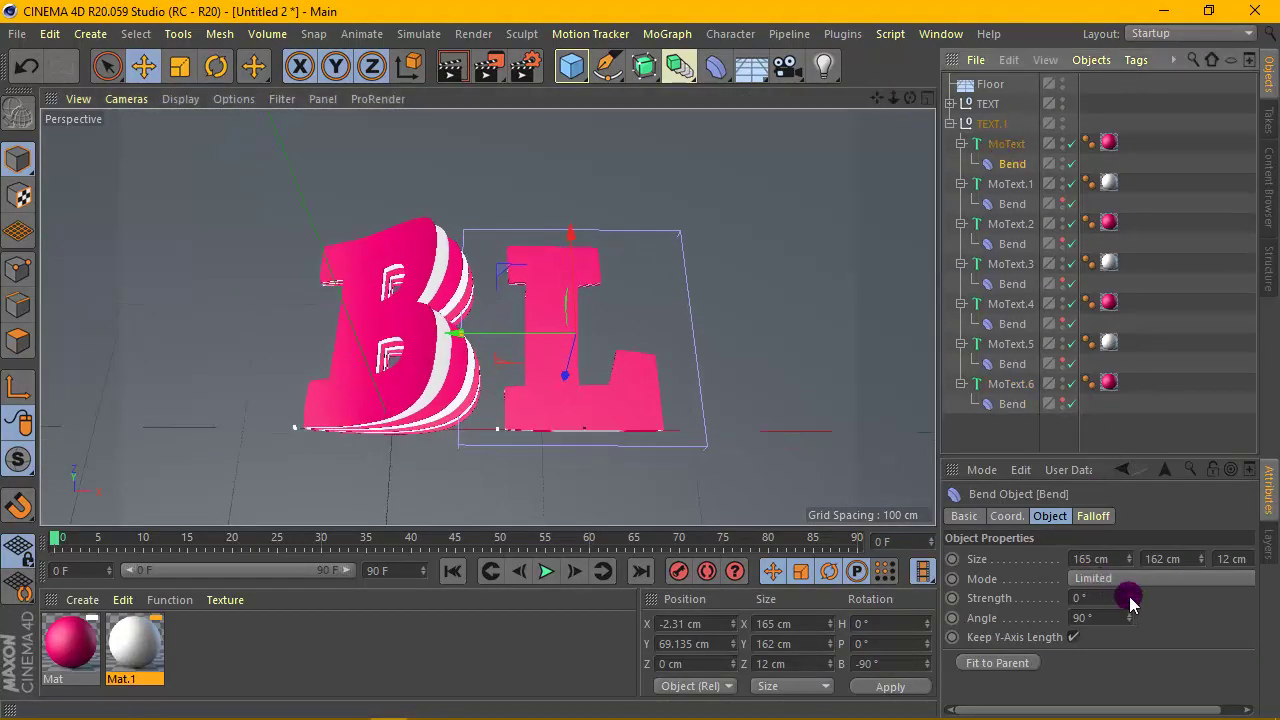
{"action": "mouse_move", "coordinate": [1130, 598]}
{"action": "left_mouse_down"}
{"action": "mouse_move", "coordinate": [1130, 708]}
{"action": "mouse_move", "coordinate": [1130, 654]}
{"action": "left_mouse_up"}
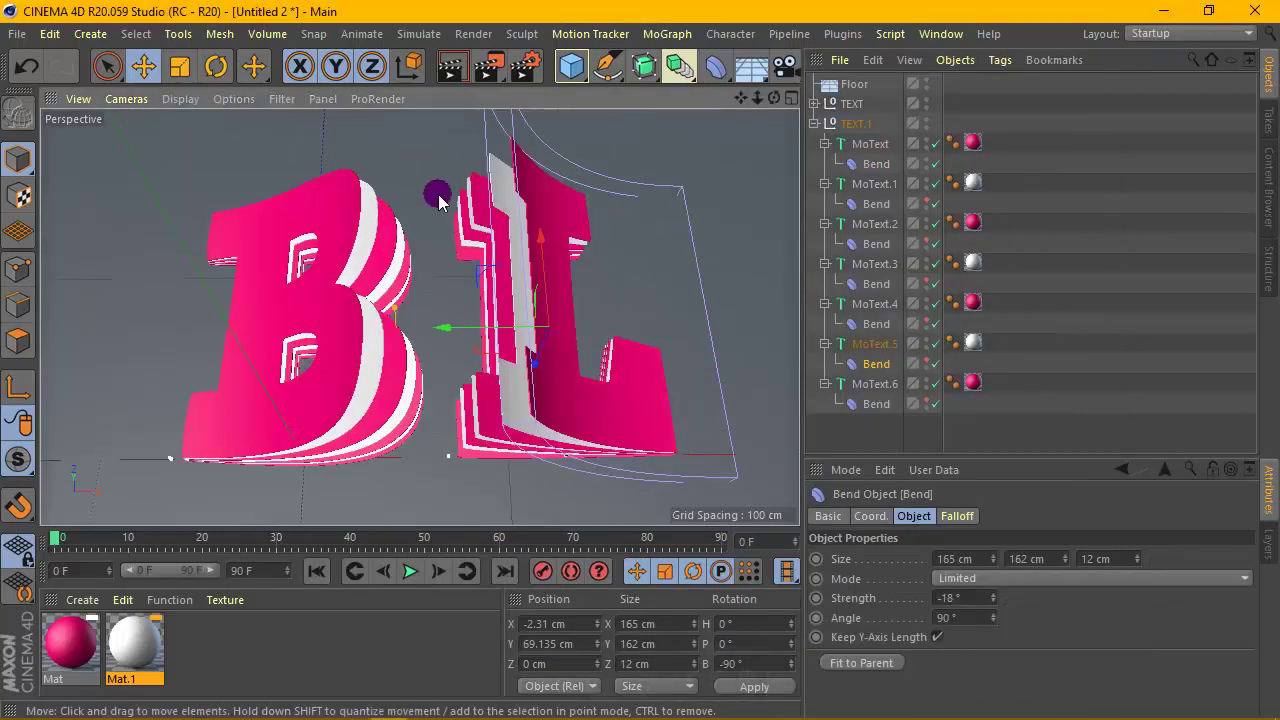
Render a preview and set the light's shadow type to Shadow Maps (Soft).
{"action": "left_click", "coordinate": [451, 66]}
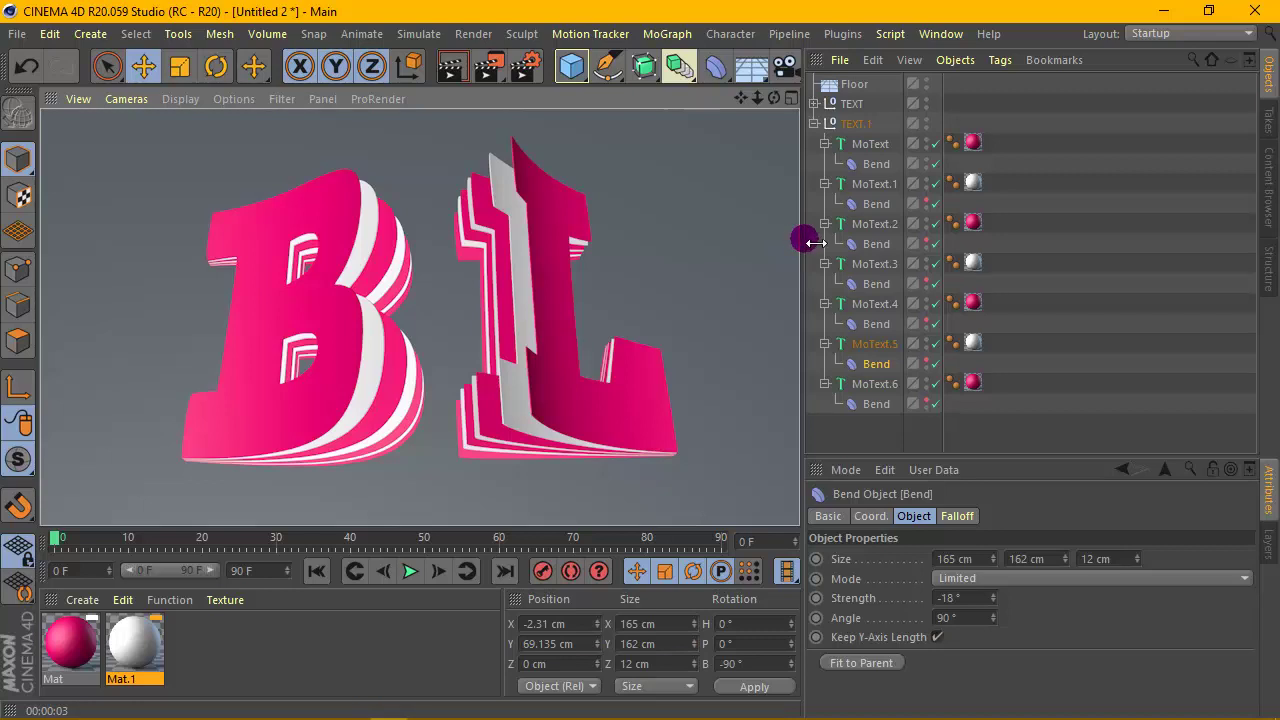
{"action": "left_click_drag", "start_coordinate": [805, 241], "coordinate": [881, 238]}
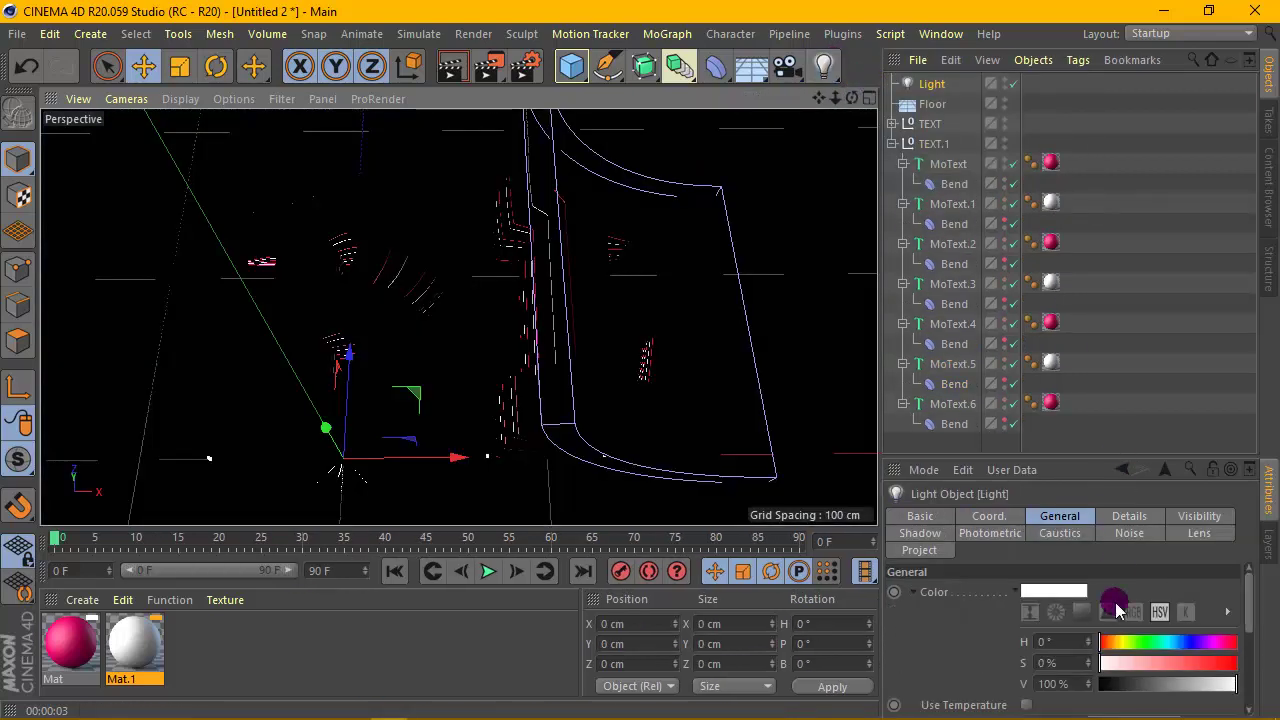
{"action": "left_click_drag", "start_coordinate": [1117, 462], "coordinate": [1110, 341]}
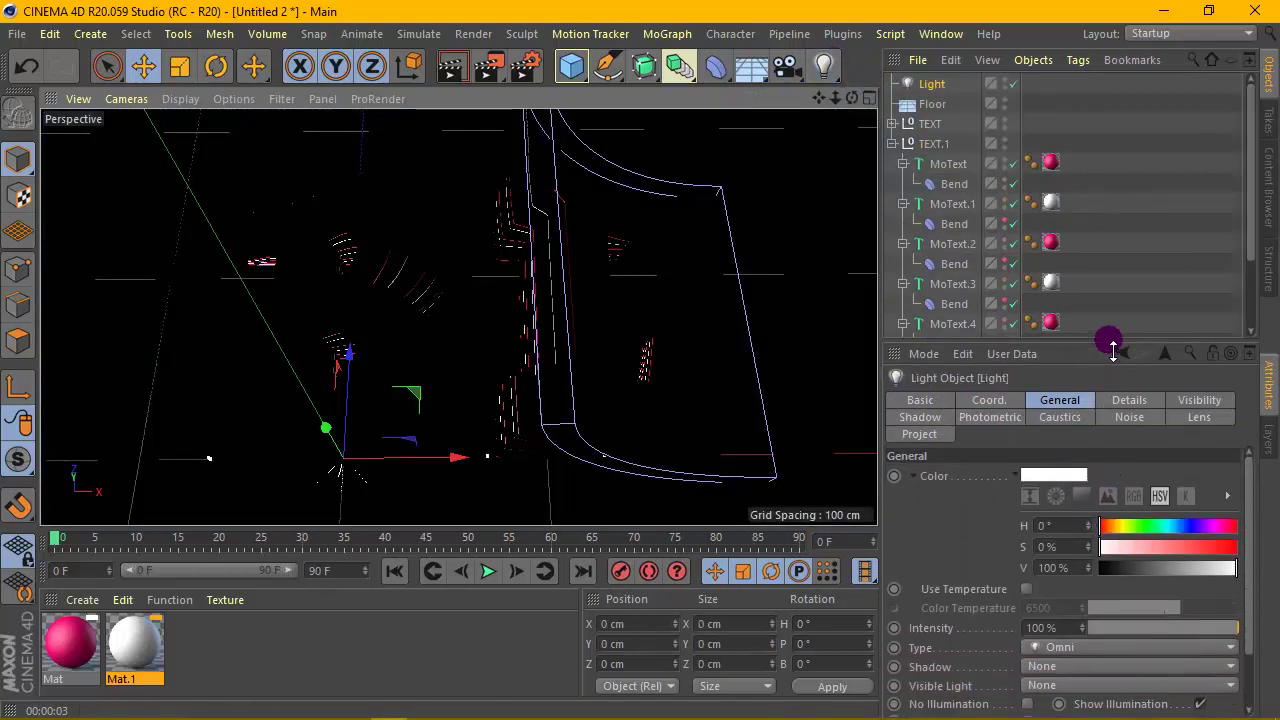
{"action": "left_click", "coordinate": [1097, 665]}
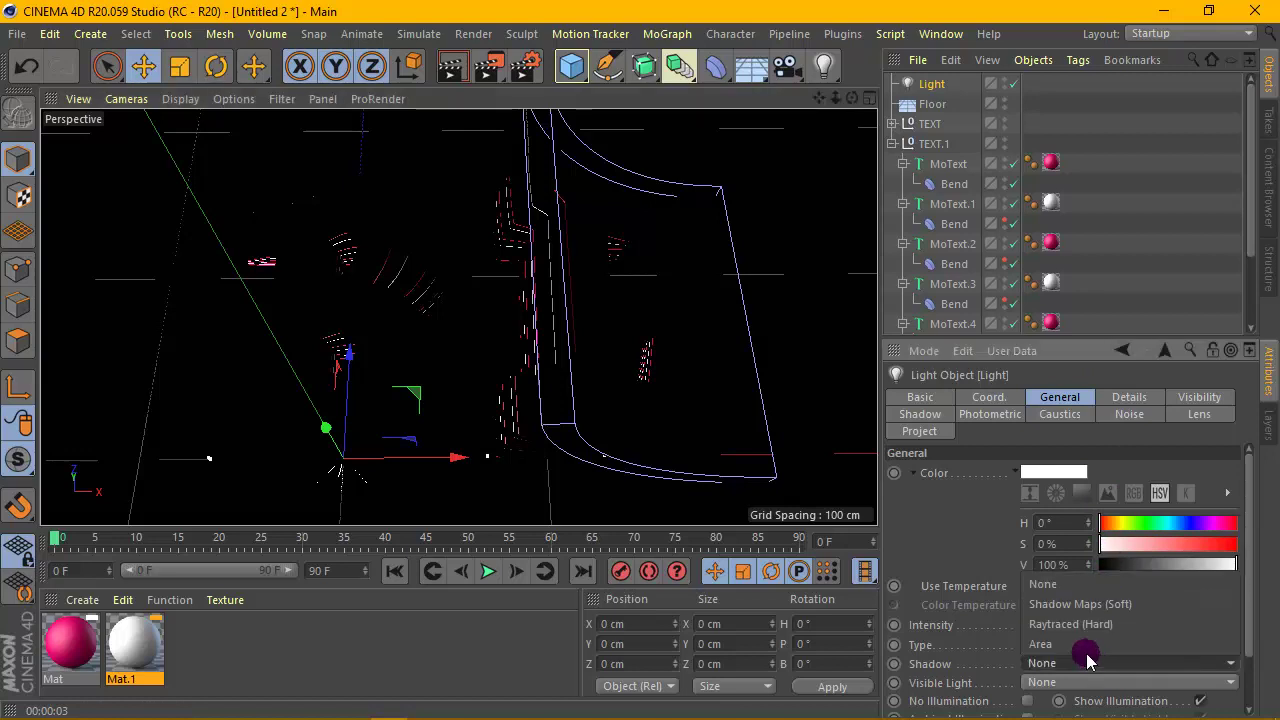
{"action": "left_click", "coordinate": [1057, 598]}
Place the light above and left of the letters at X -96.897 cm, Y 292.847 cm.
{"action": "left_click", "coordinate": [866, 97]}
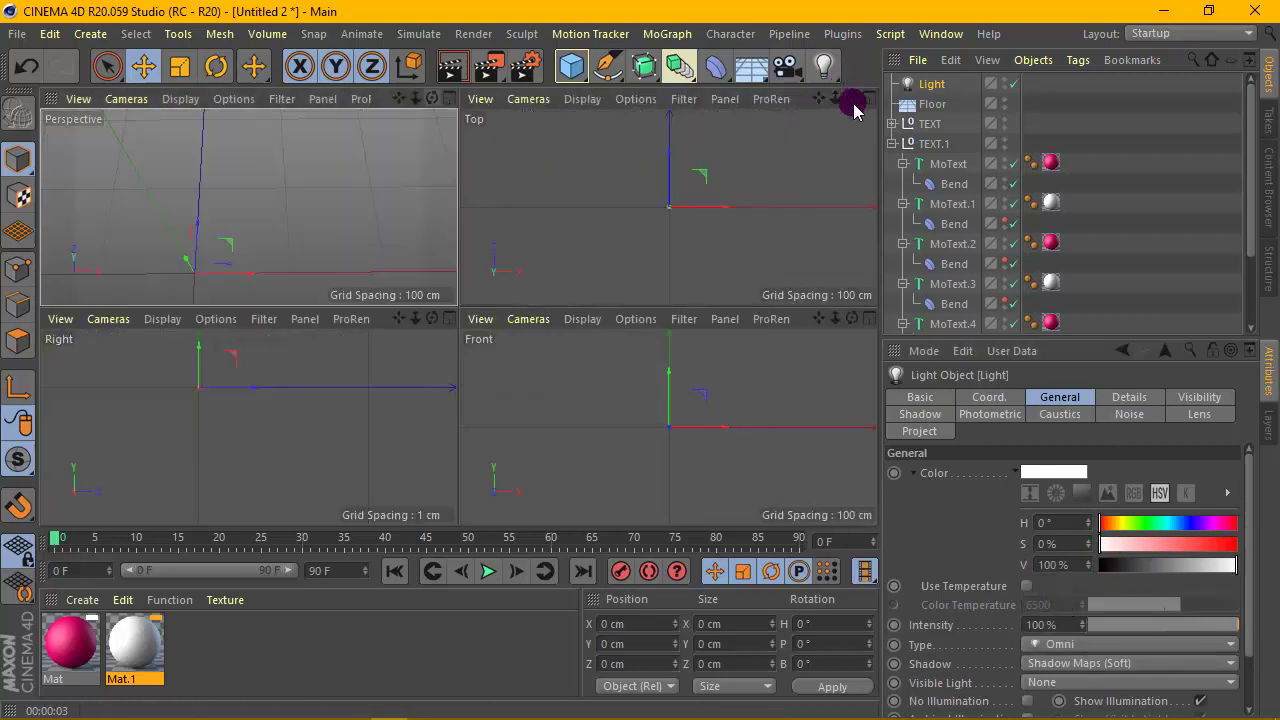
{"action": "mouse_move", "coordinate": [686, 410]}
{"action": "left_mouse_down"}
{"action": "mouse_move", "coordinate": [670, 338]}
{"action": "mouse_move", "coordinate": [671, 372]}
{"action": "mouse_move", "coordinate": [655, 348]}
{"action": "left_mouse_up"}
{"action": "scroll", "coordinate": [671, 372], "scroll_direction": "down", "scroll_amount": 2}
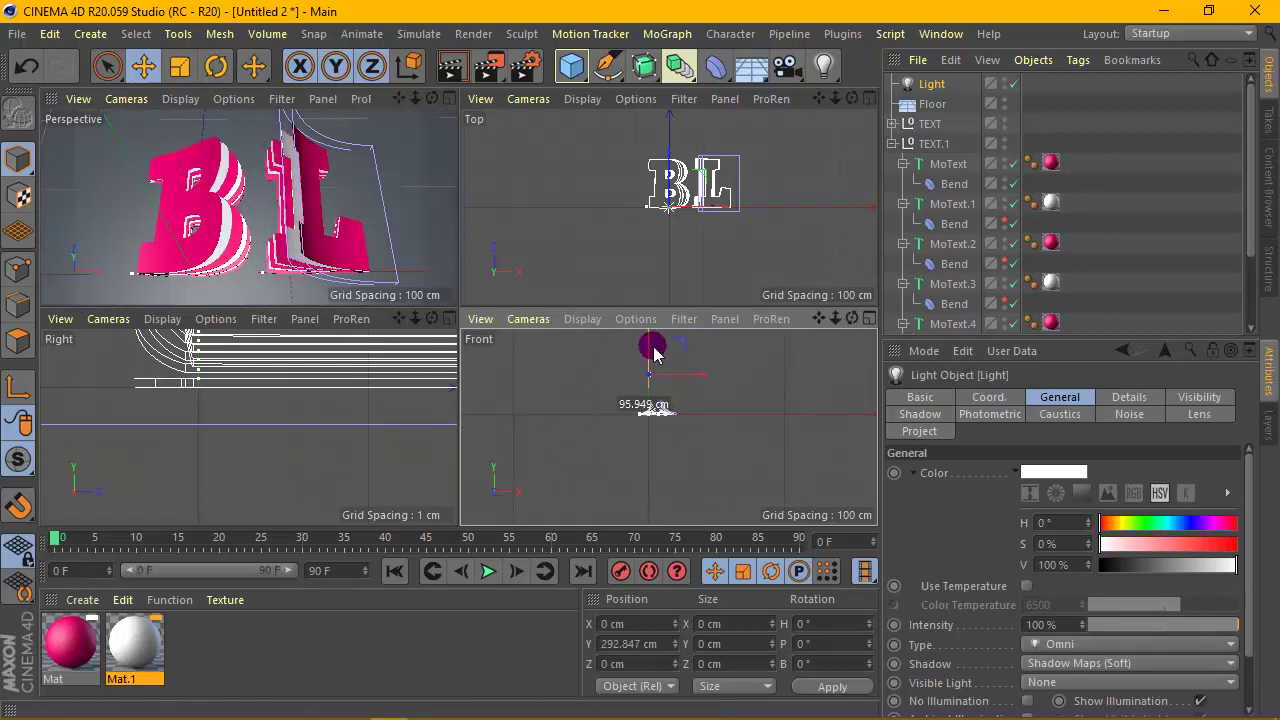
{"action": "scroll", "coordinate": [620, 370], "scroll_direction": "down", "scroll_amount": 3}
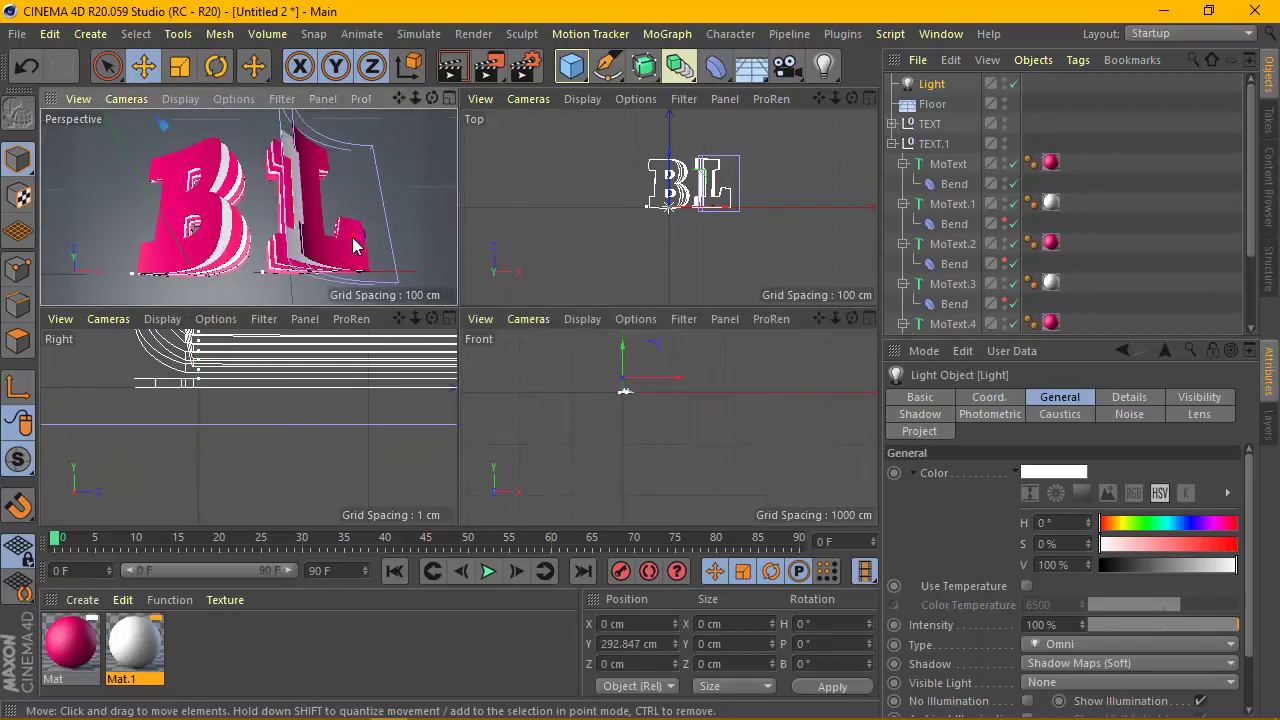
{"action": "scroll", "coordinate": [354, 247], "scroll_direction": "down", "scroll_amount": 2}
{"action": "left_click_drag", "start_coordinate": [631, 388], "coordinate": [657, 375]}
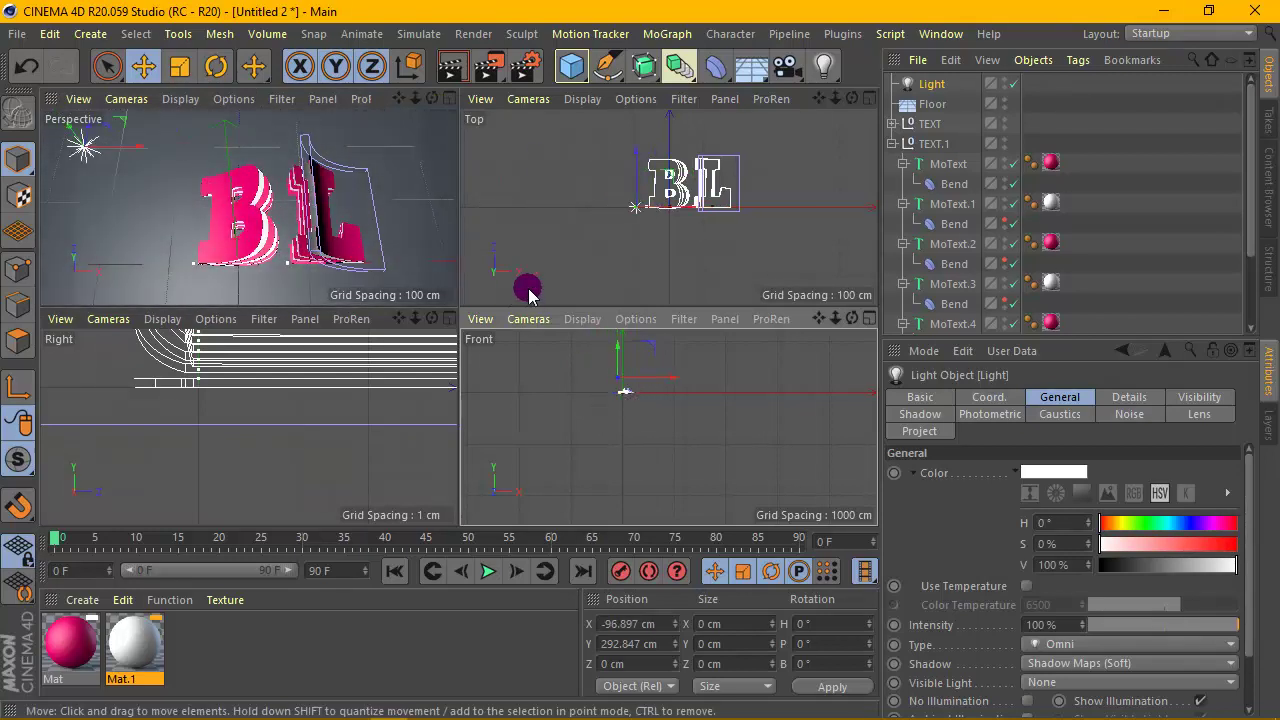
{"action": "scroll", "coordinate": [380, 200], "scroll_direction": "up", "scroll_amount": 2}
{"action": "left_click", "coordinate": [441, 100]}
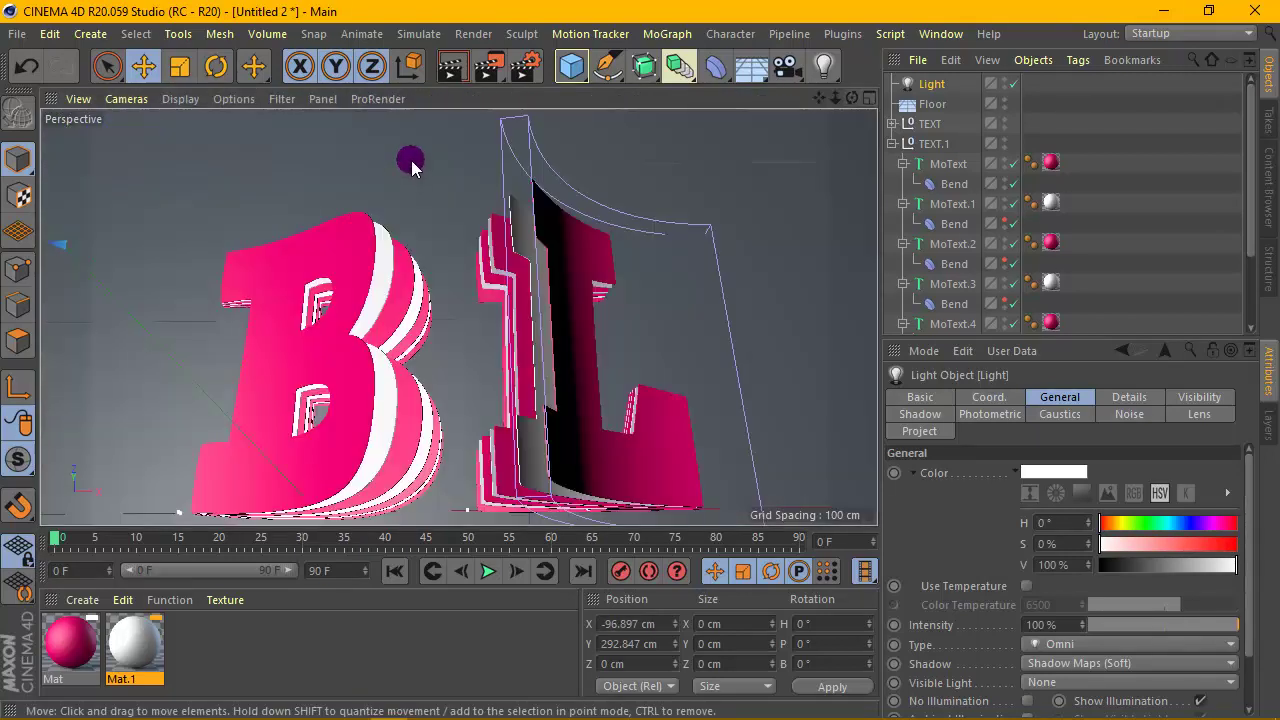
Render the view to check the lighting and shadows.
{"action": "left_click_drag", "start_coordinate": [819, 97], "coordinate": [814, 97]}
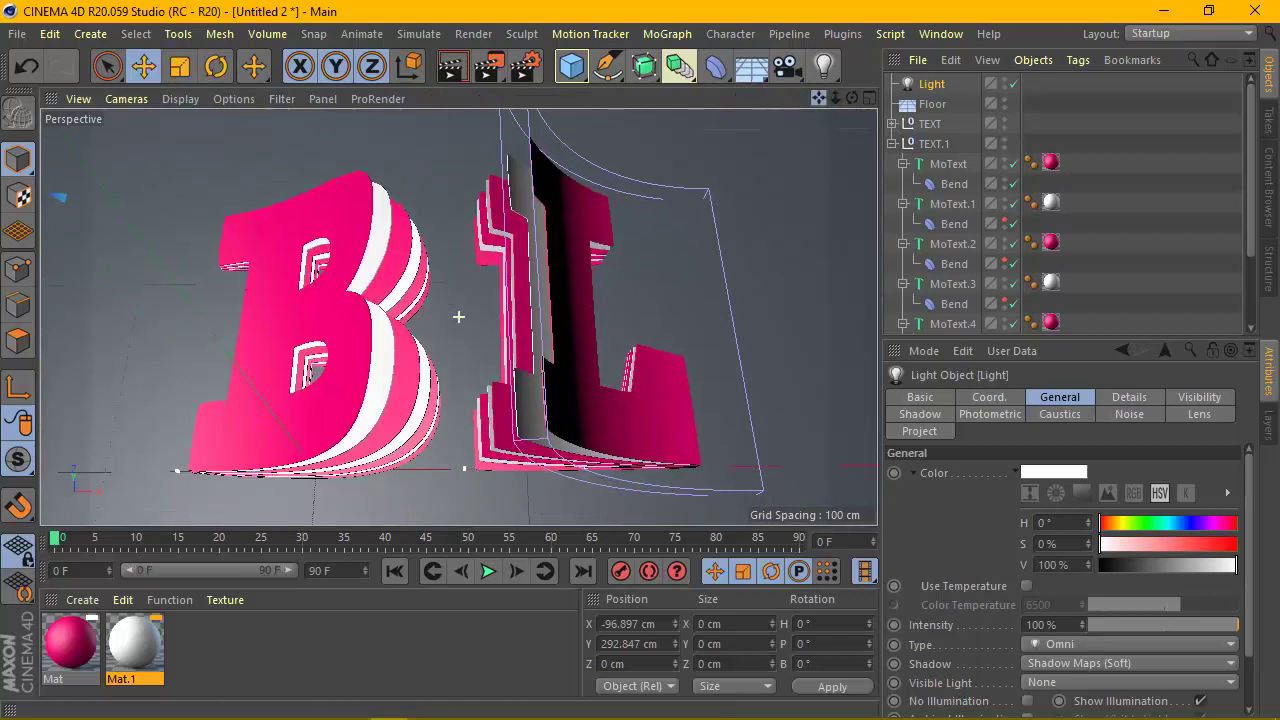
{"action": "left_click", "coordinate": [460, 68]}
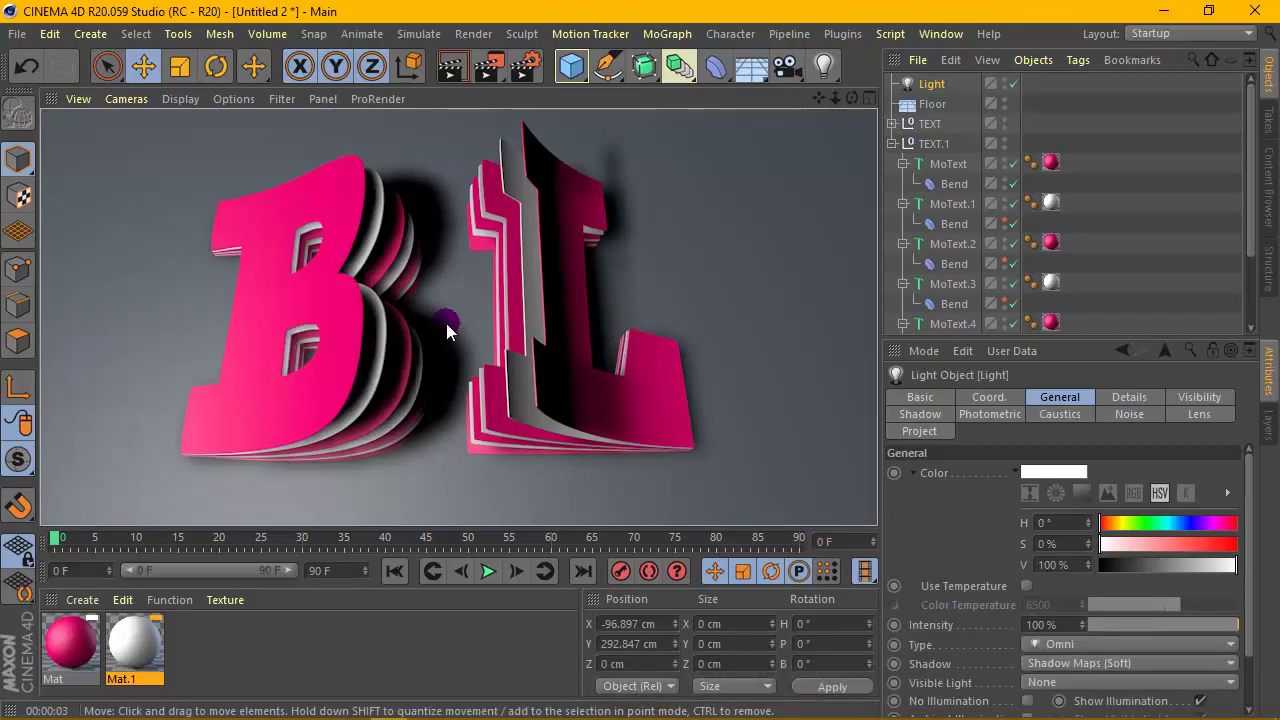
{"action": "scroll", "coordinate": [446, 323], "scroll_direction": "down", "scroll_amount": 3}
{"action": "scroll", "coordinate": [446, 323], "scroll_direction": "down", "scroll_amount": 3}
{"action": "scroll", "coordinate": [446, 323], "scroll_direction": "down", "scroll_amount": 2}
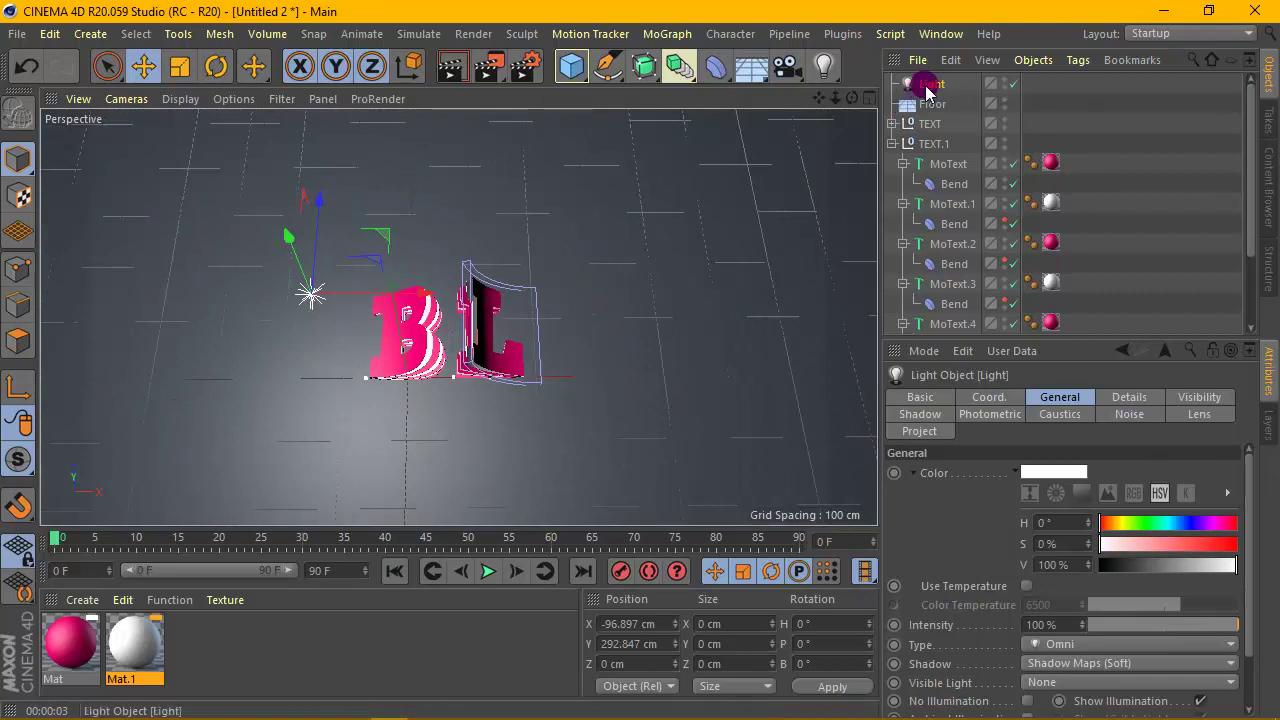
Duplicate the light as Light.1 and move it right of the letters to X 239.617 cm.
{"action": "left_click_drag", "start_coordinate": [928, 90], "coordinate": [940, 100]}
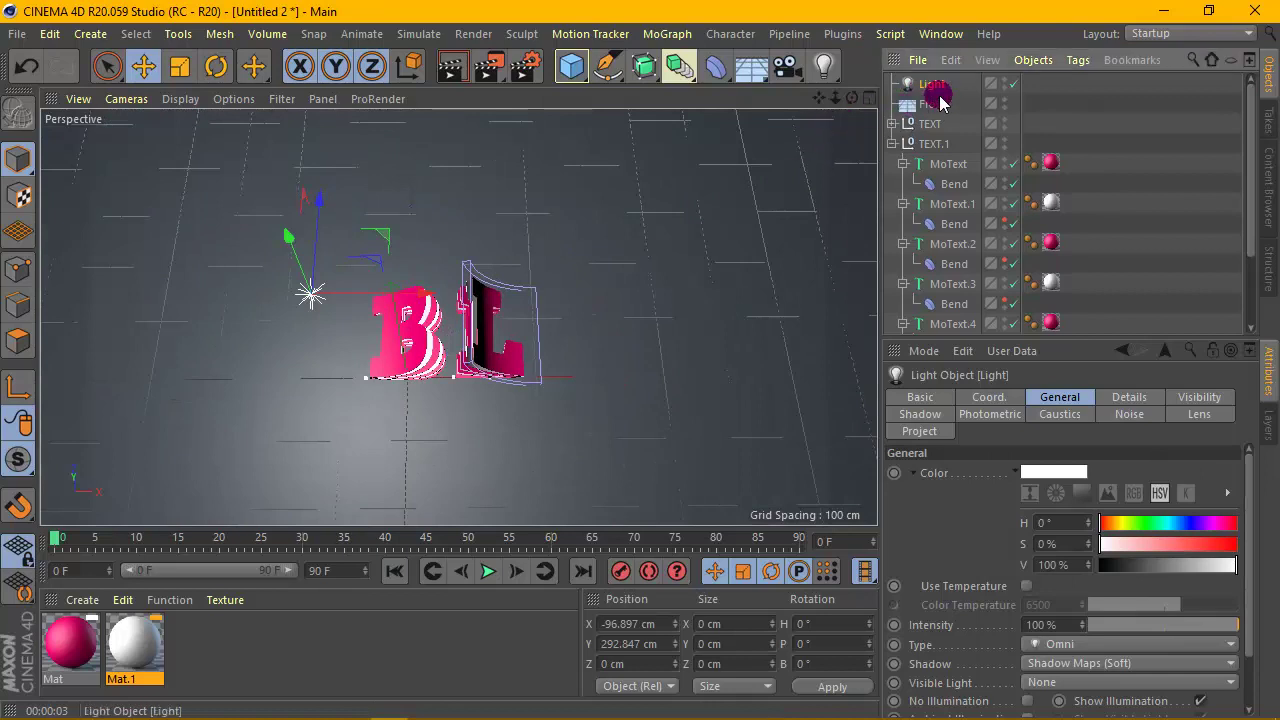
{"action": "left_click_drag", "start_coordinate": [940, 100], "coordinate": [942, 101], "text": "ctrl"}
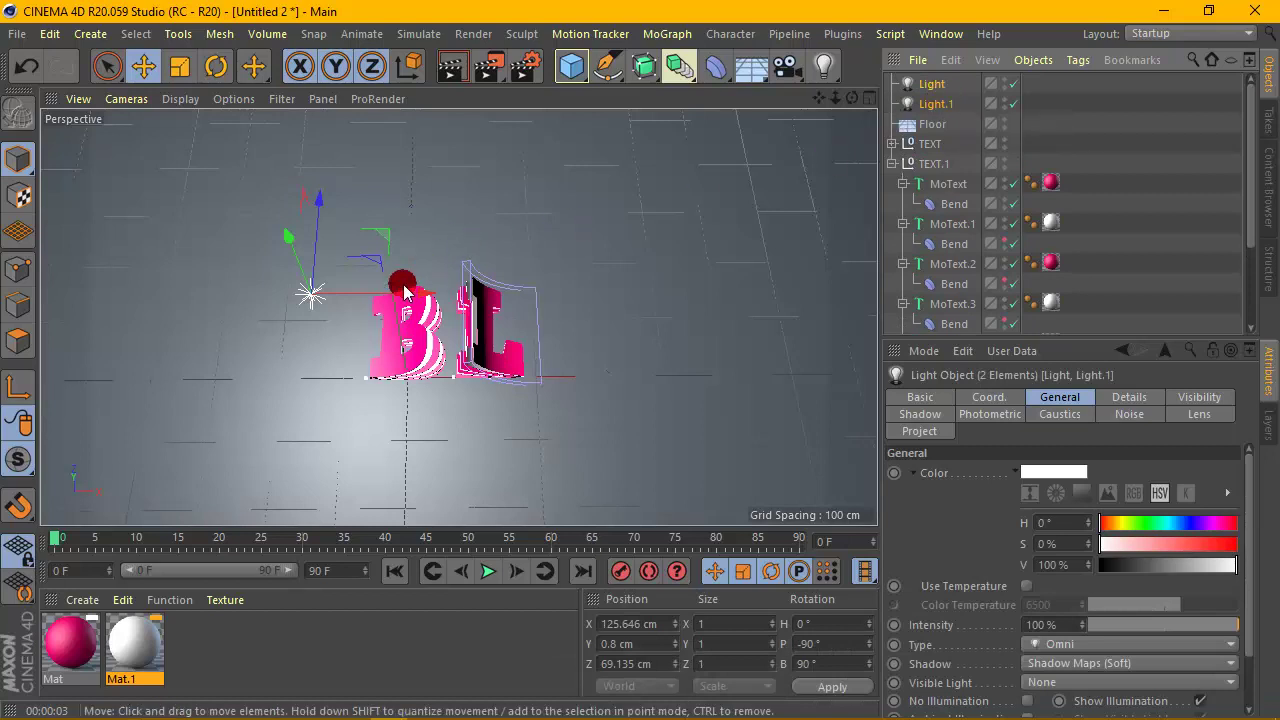
{"action": "left_click_drag", "start_coordinate": [450, 296], "coordinate": [578, 312]}
{"action": "mouse_move", "coordinate": [648, 314]}
{"action": "left_mouse_down"}
{"action": "mouse_move", "coordinate": [682, 293]}
{"action": "mouse_move", "coordinate": [438, 279]}
{"action": "mouse_move", "coordinate": [706, 292]}
{"action": "left_mouse_up"}
{"action": "left_click", "coordinate": [936, 104]}
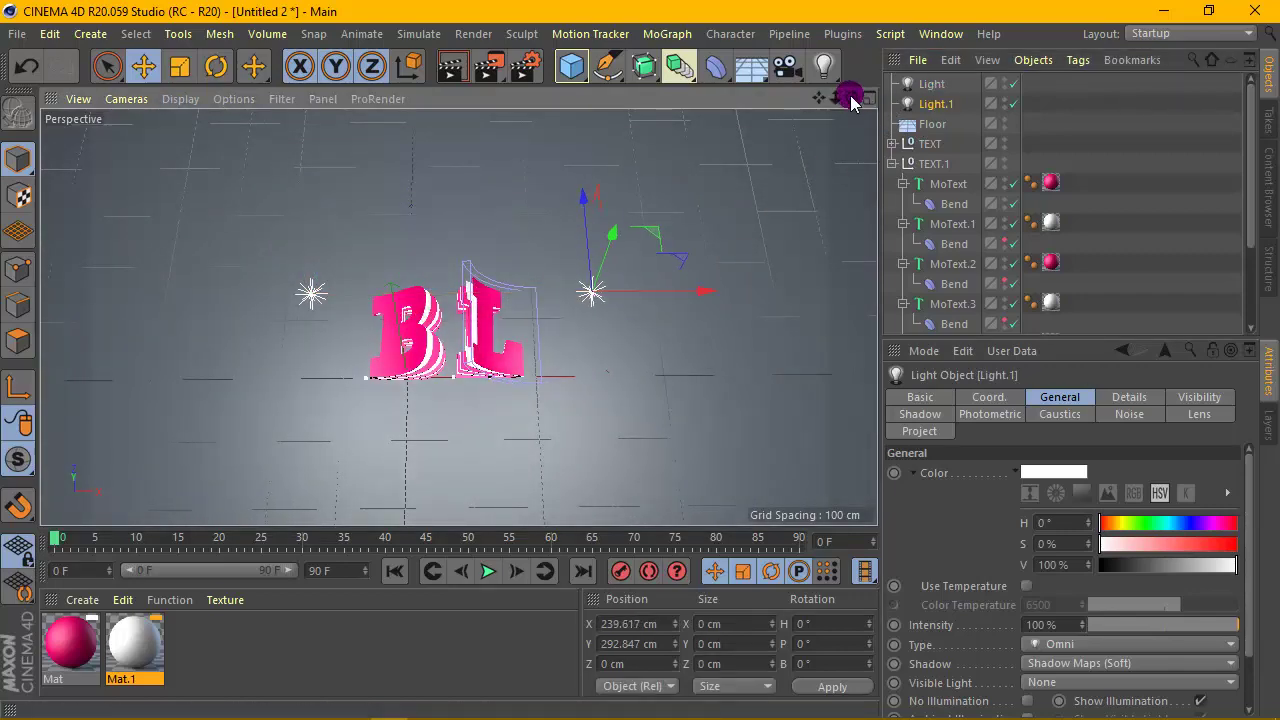
{"action": "mouse_move", "coordinate": [851, 103]}
{"action": "left_mouse_down"}
{"action": "mouse_move", "coordinate": [728, 158]}
{"action": "mouse_move", "coordinate": [576, 266]}
{"action": "left_mouse_up"}
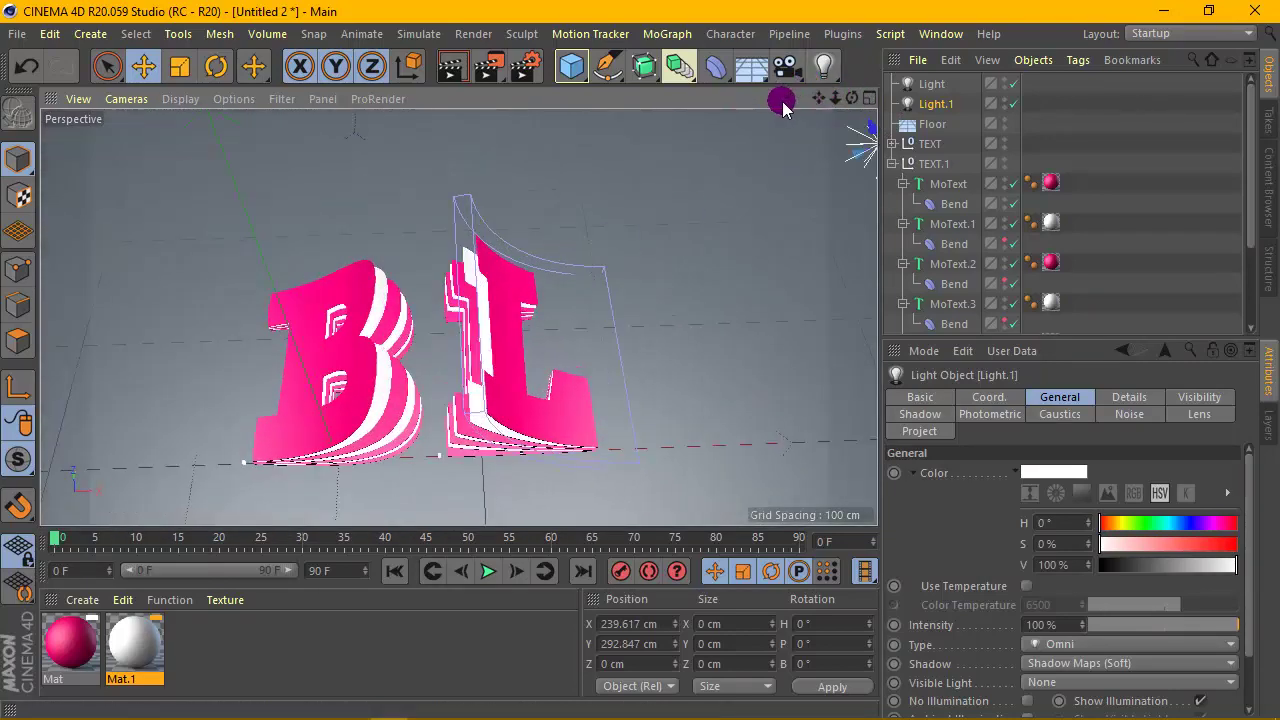
{"action": "left_click_drag", "start_coordinate": [818, 98], "coordinate": [557, 277]}
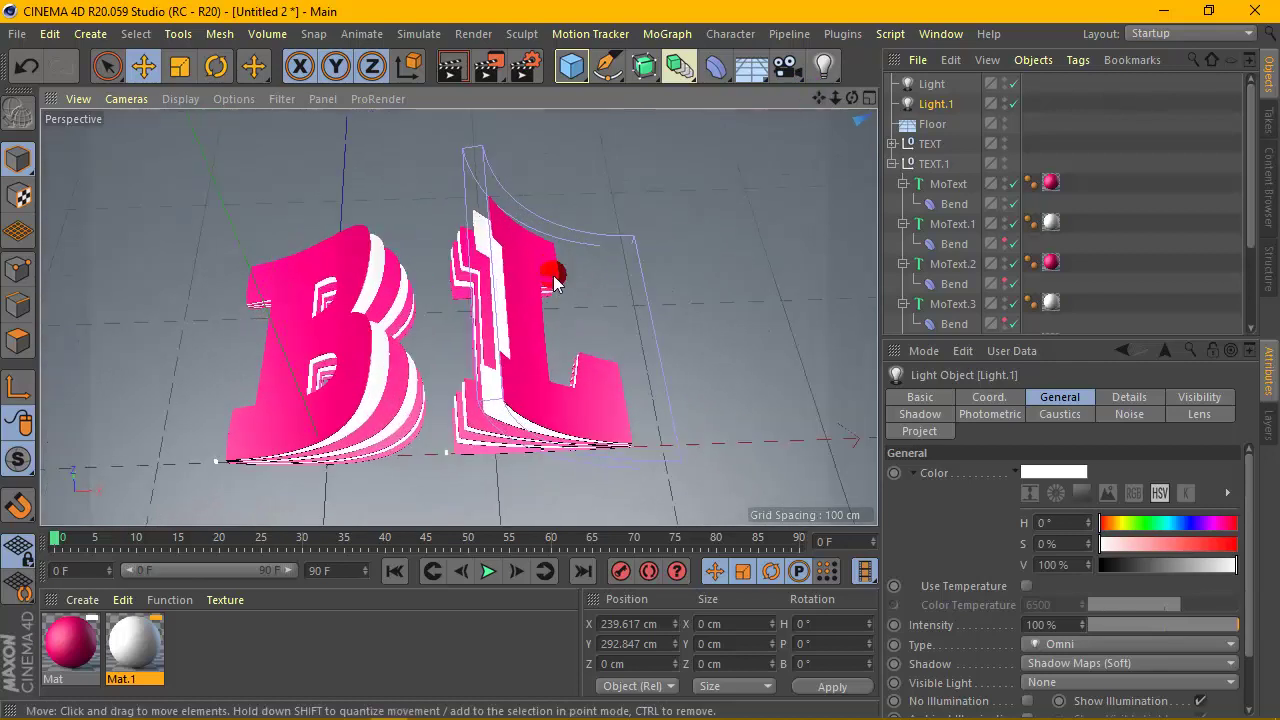
Preview-render, then give Mat.2's Color channel a Tiles texture.
{"action": "left_click", "coordinate": [455, 68]}
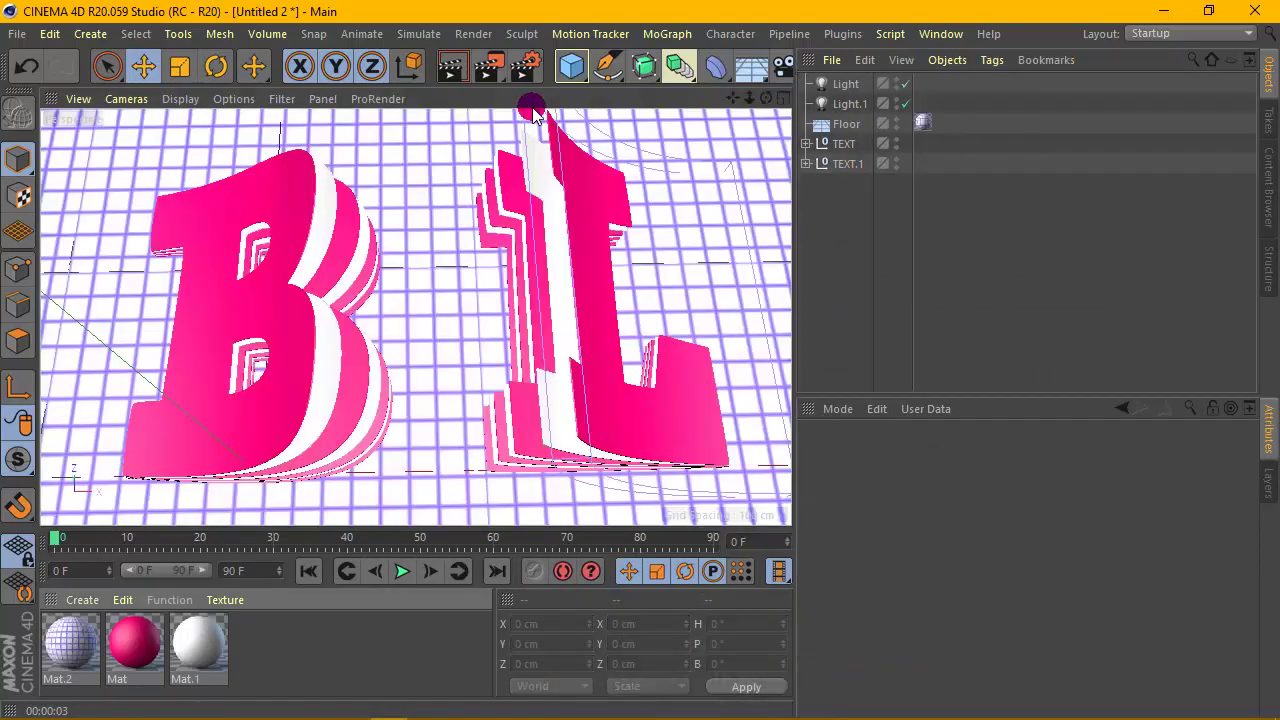
{"action": "double_click", "coordinate": [70, 645]}
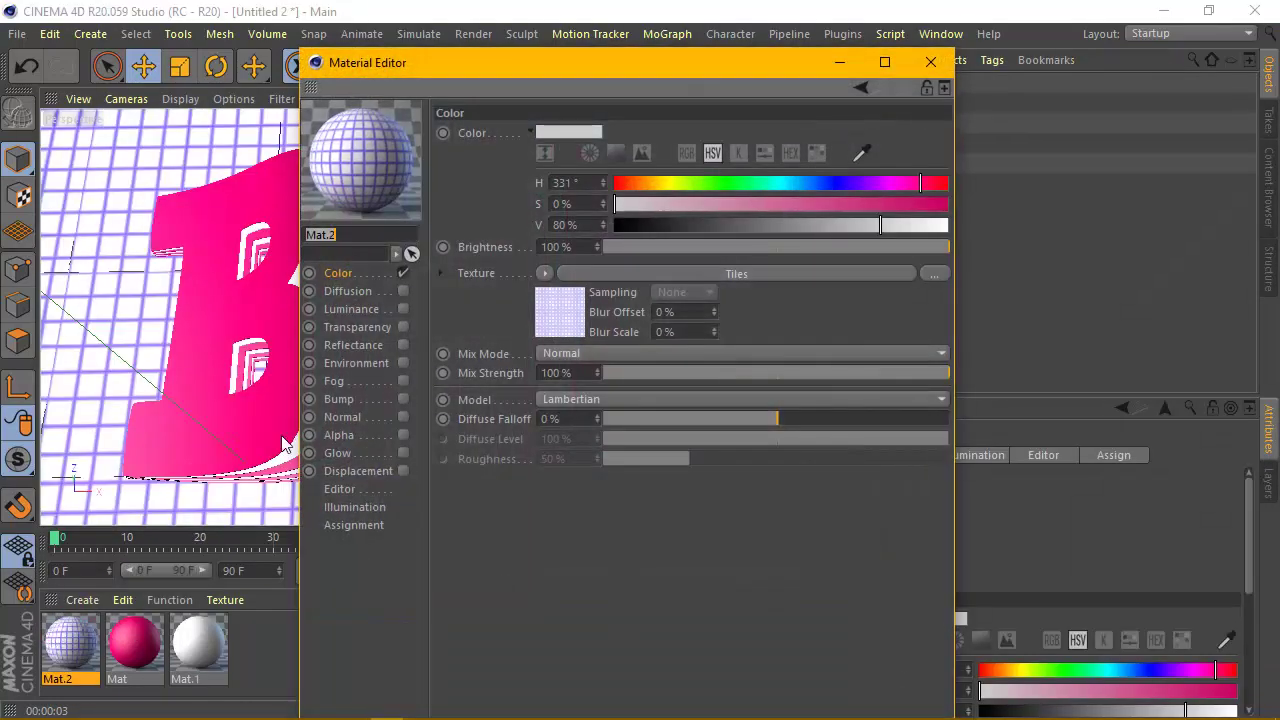
{"action": "left_click", "coordinate": [542, 273]}
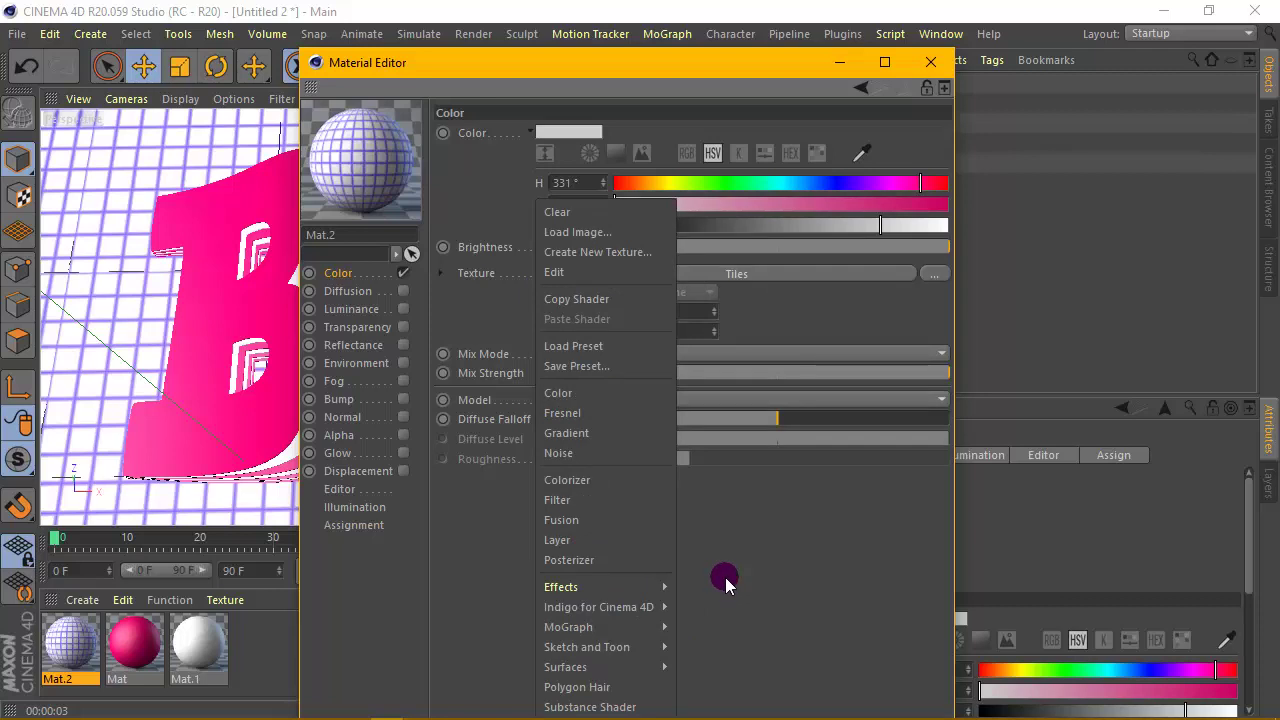
{"action": "left_click", "coordinate": [644, 670]}
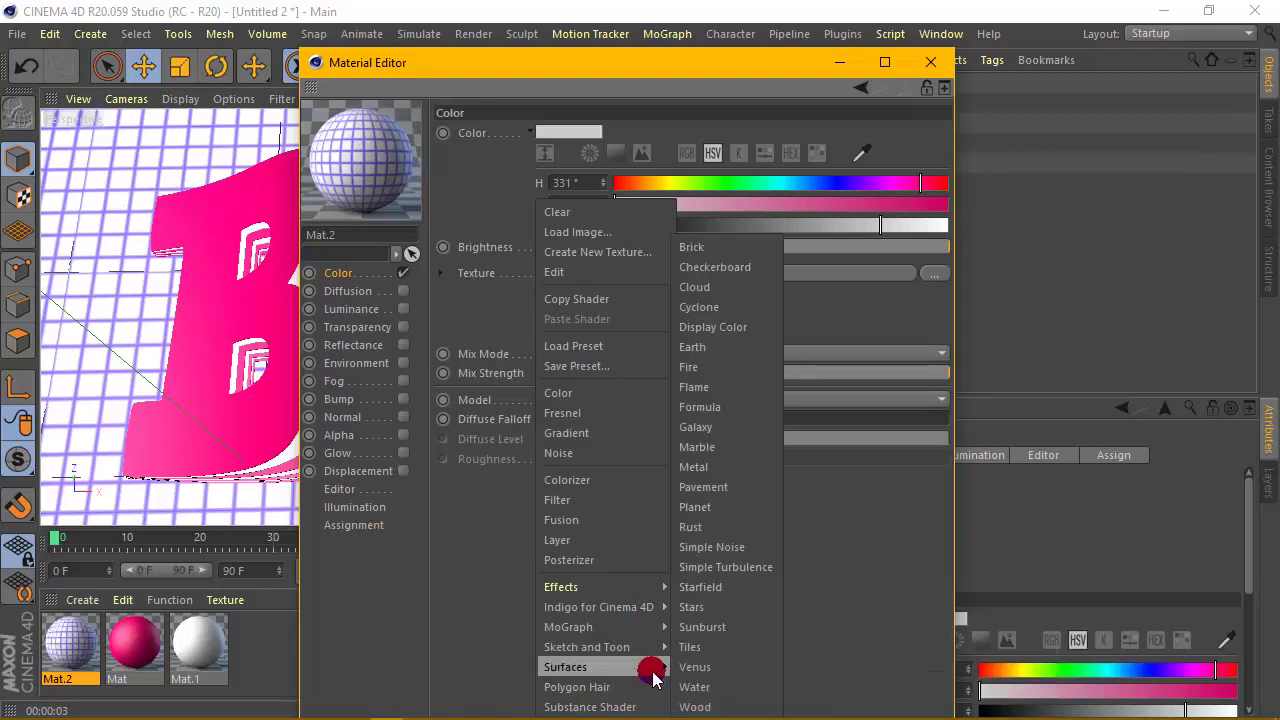
{"action": "left_click", "coordinate": [703, 647]}
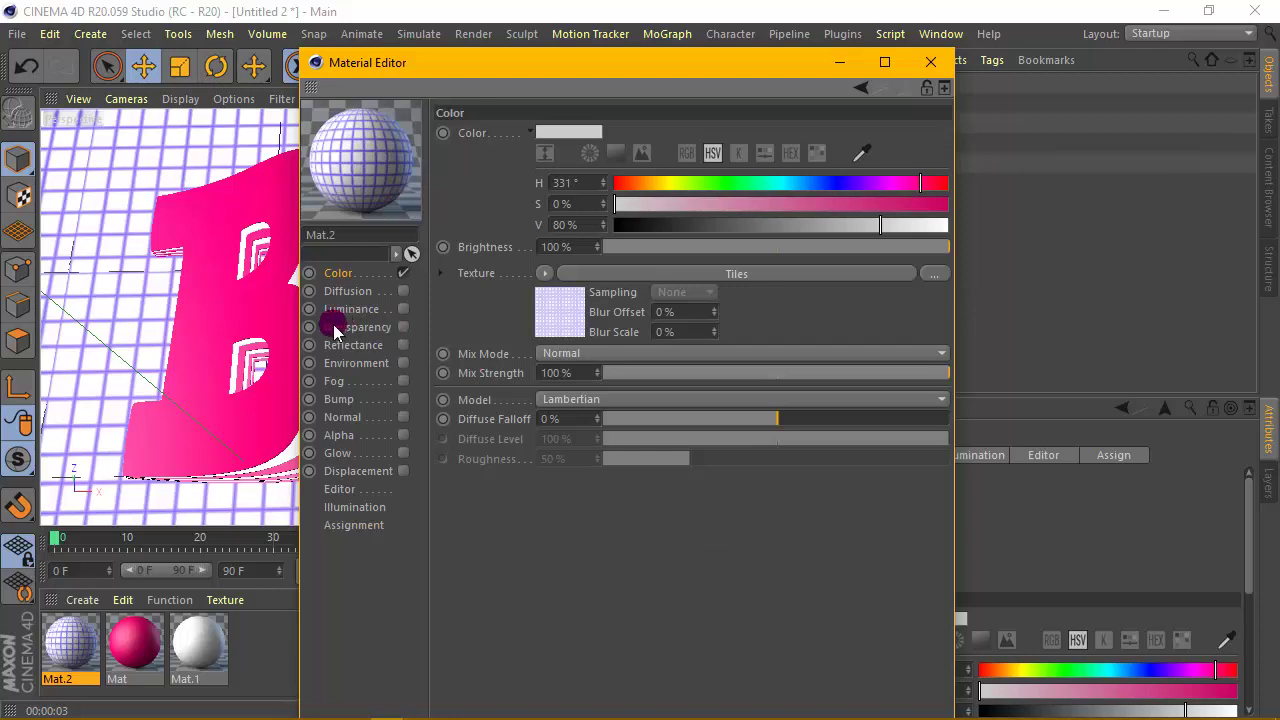
Make the tiles white with purple grout at 80% Global/U/V scale, then close the editor.
{"action": "left_click", "coordinate": [585, 298]}
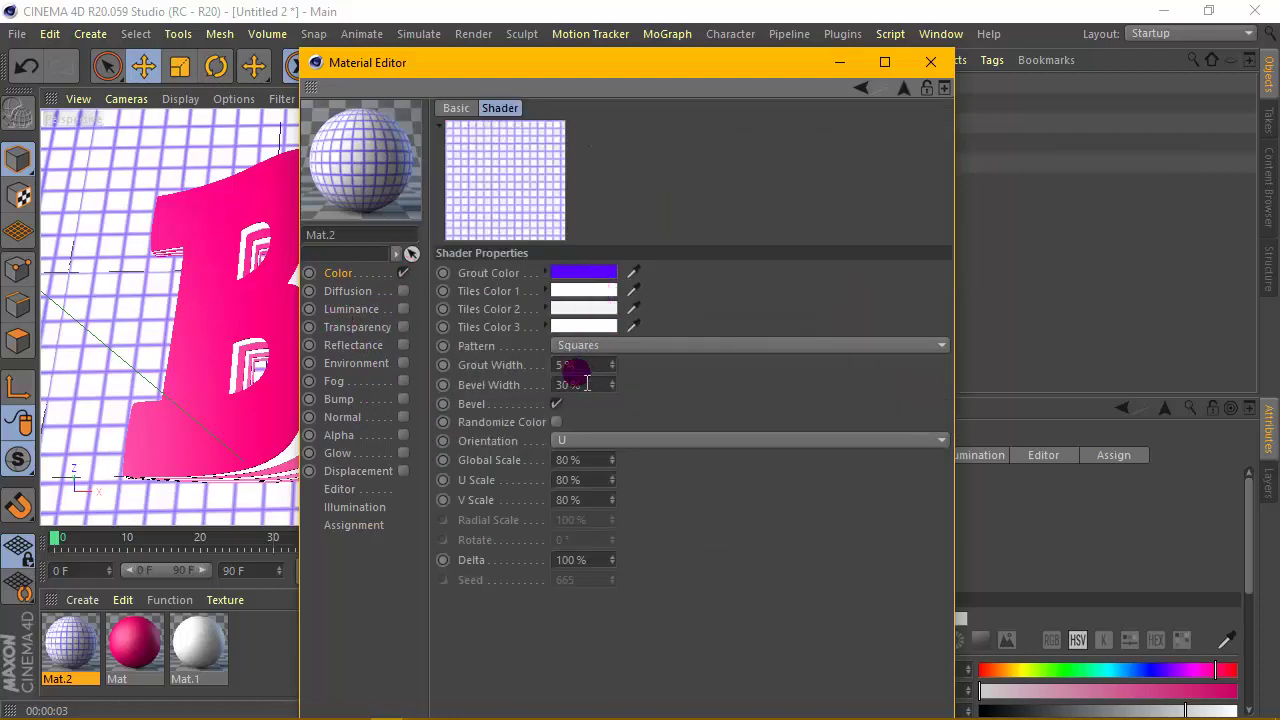
{"action": "left_click", "coordinate": [566, 458]}
{"action": "left_click", "coordinate": [568, 482]}
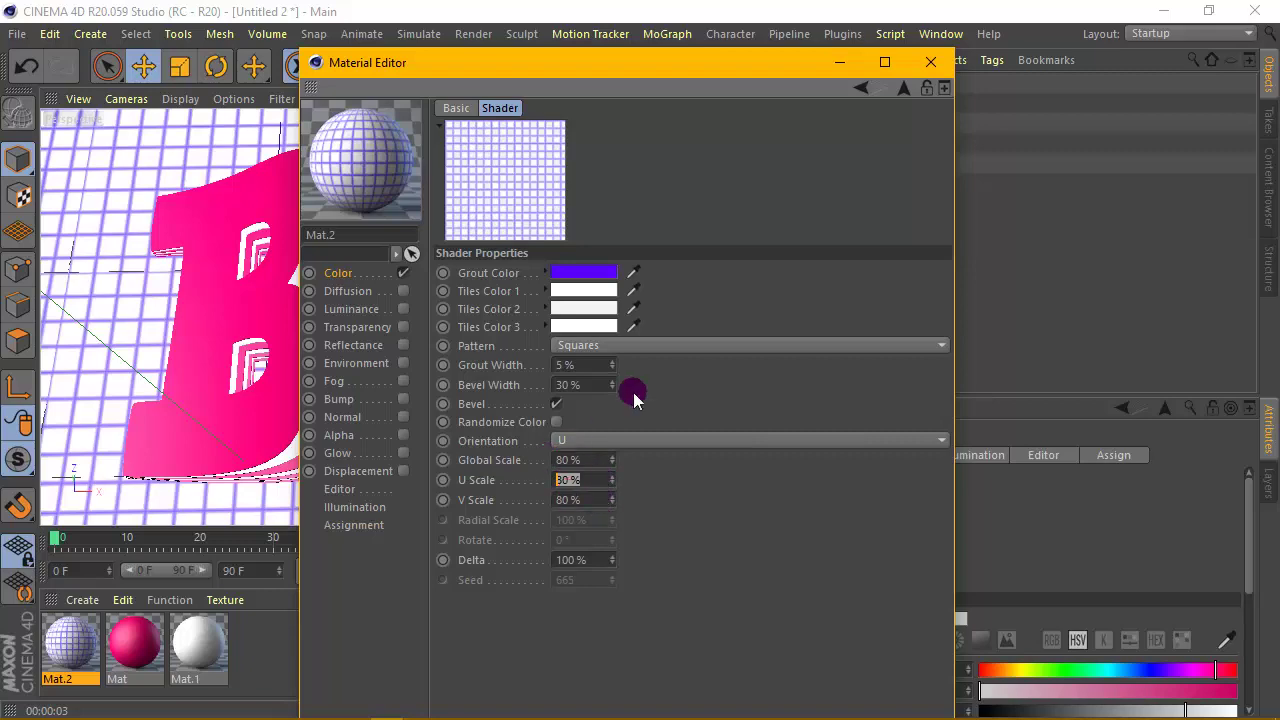
{"action": "left_click", "coordinate": [930, 62]}
Add the Sketch and Toon render effect and apply the tiled Mat.2 to the Floor.
{"action": "left_click", "coordinate": [531, 80]}
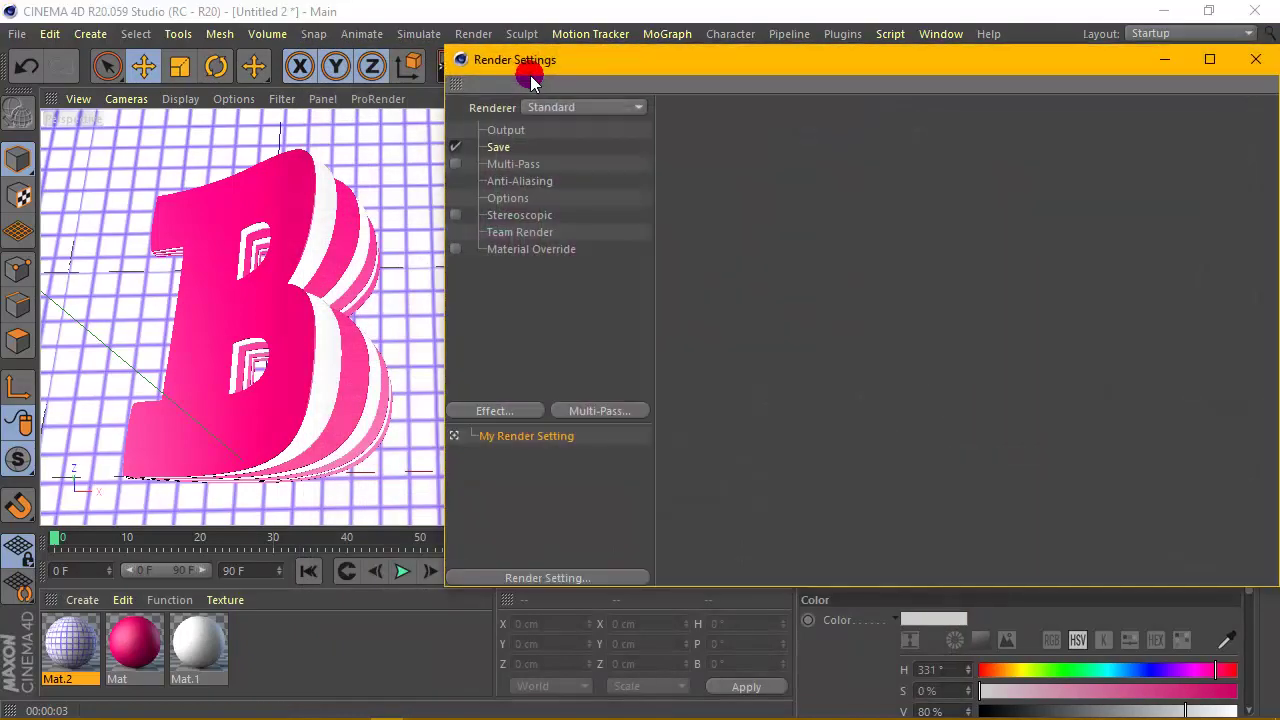
{"action": "left_click", "coordinate": [486, 410]}
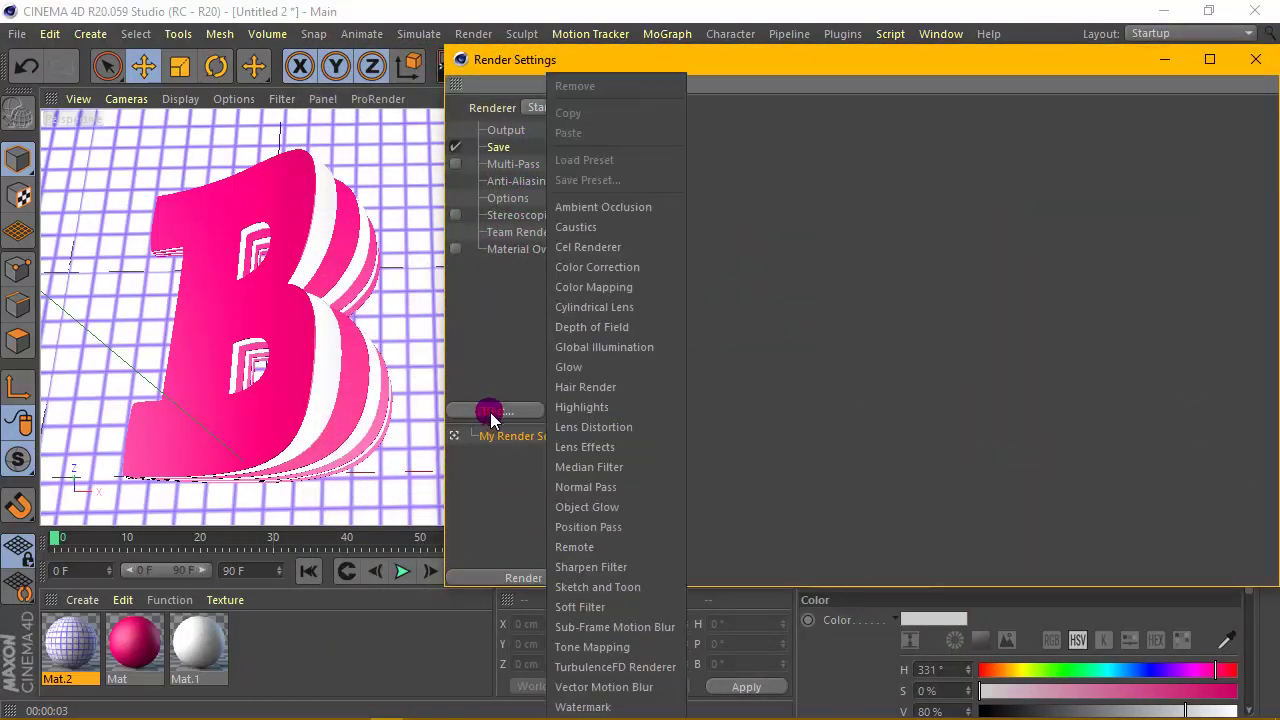
{"action": "left_click", "coordinate": [620, 587]}
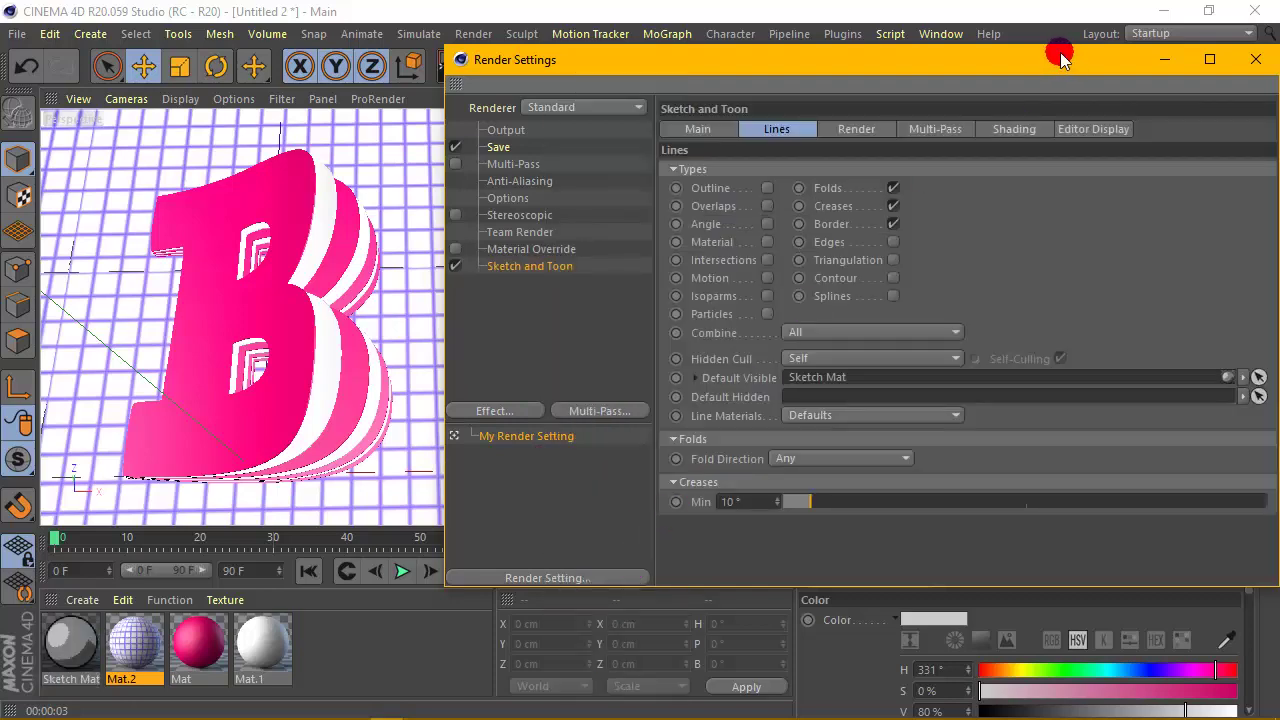
{"action": "left_click_drag", "start_coordinate": [1066, 63], "coordinate": [965, 78]}
{"action": "left_click", "coordinate": [1005, 59]}
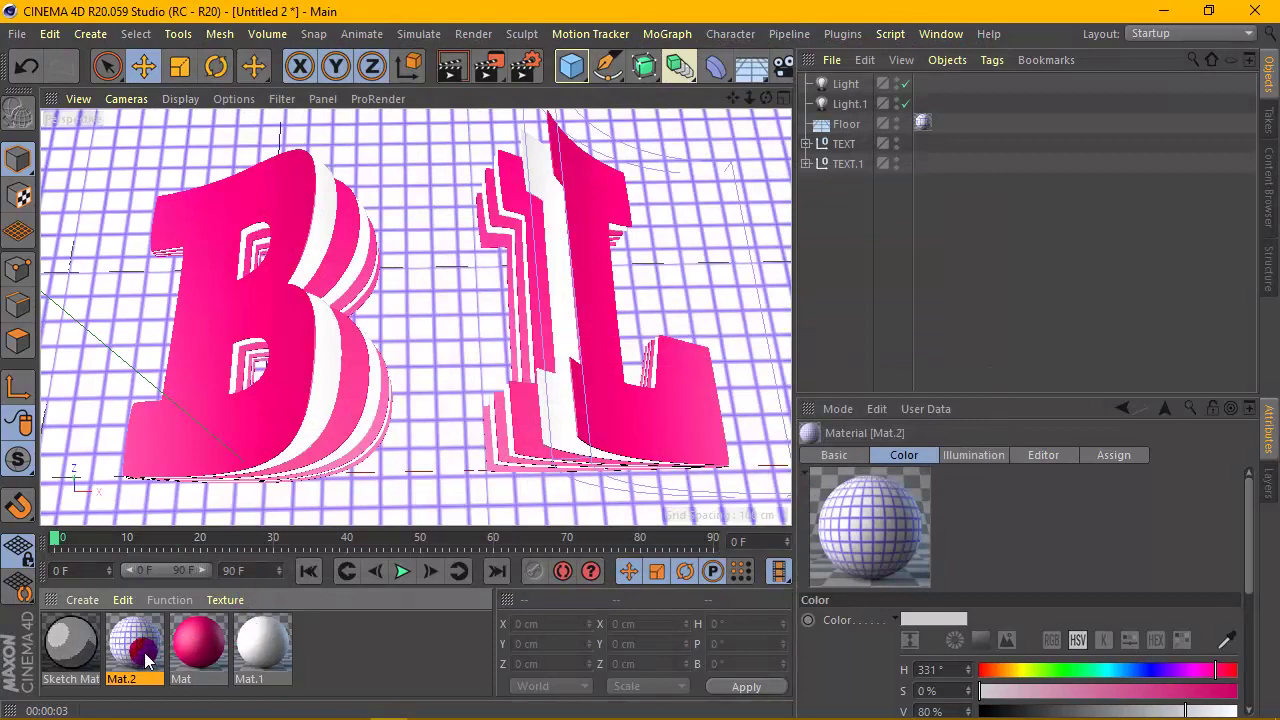
{"action": "left_click_drag", "start_coordinate": [147, 660], "coordinate": [922, 123]}
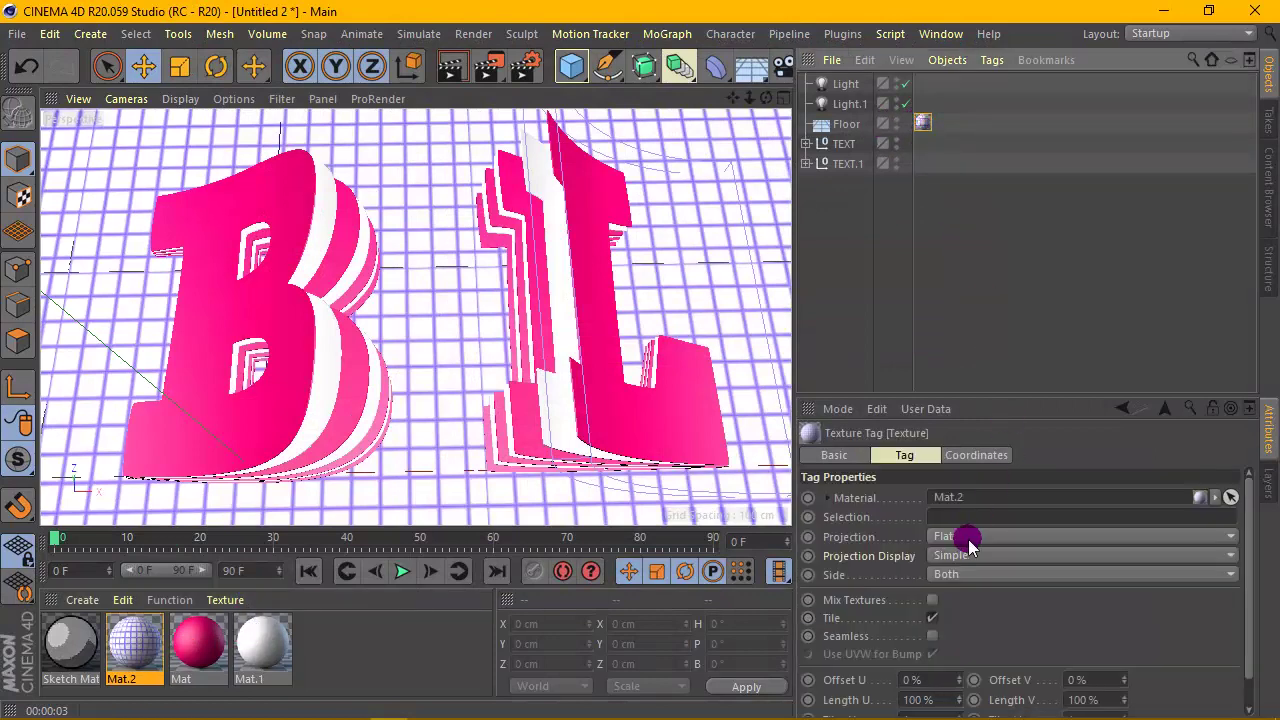
{"action": "left_click_drag", "start_coordinate": [1037, 400], "coordinate": [1035, 279]}
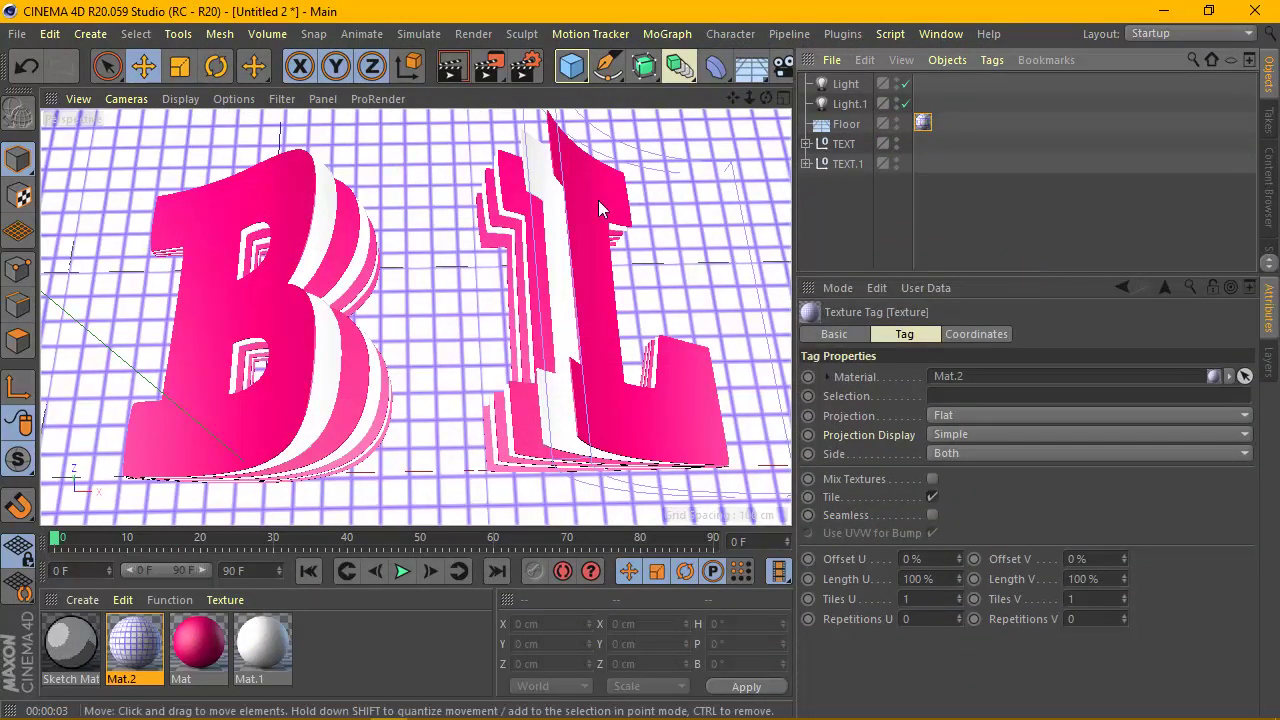
Set anti-aliasing to Best and render the view.
{"action": "left_click", "coordinate": [524, 66]}
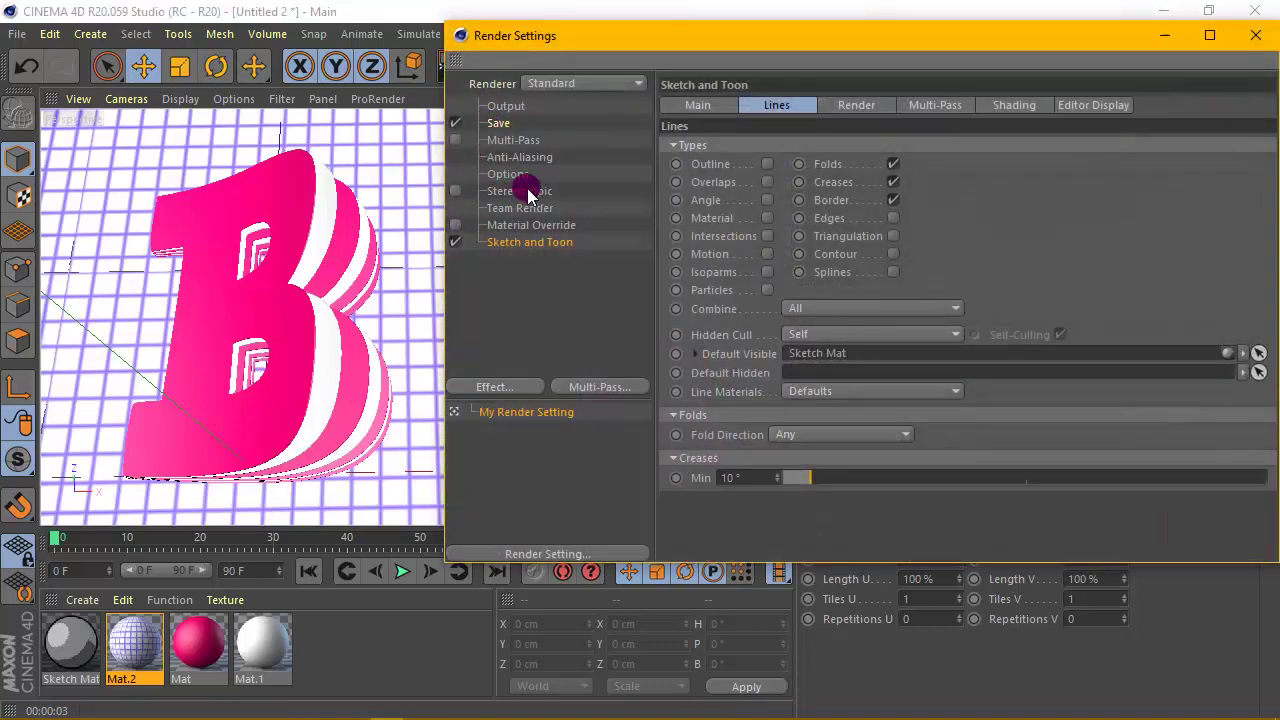
{"action": "left_click", "coordinate": [520, 157]}
{"action": "left_click", "coordinate": [880, 105]}
{"action": "left_click", "coordinate": [845, 163]}
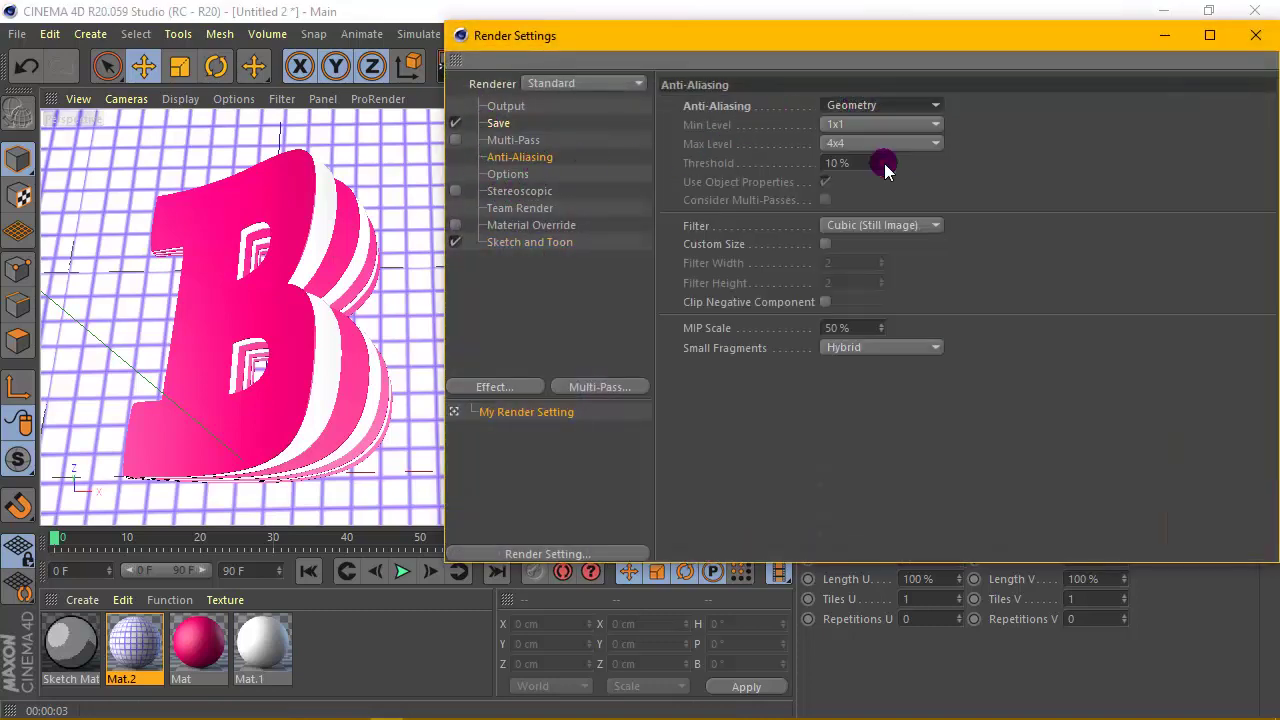
{"action": "left_click", "coordinate": [1205, 45]}
{"action": "left_click", "coordinate": [451, 66]}
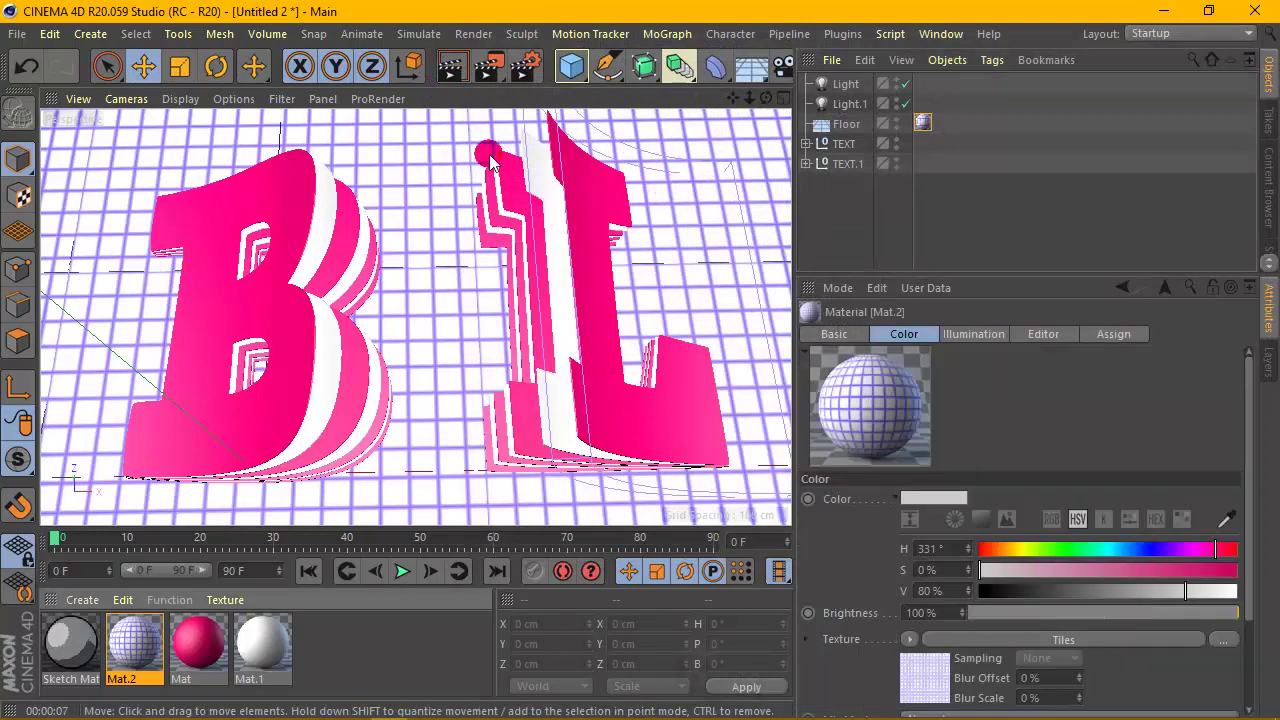
Add Global Illumination with Record Density set to Low.
{"action": "left_click", "coordinate": [524, 66]}
{"action": "left_click", "coordinate": [483, 396]}
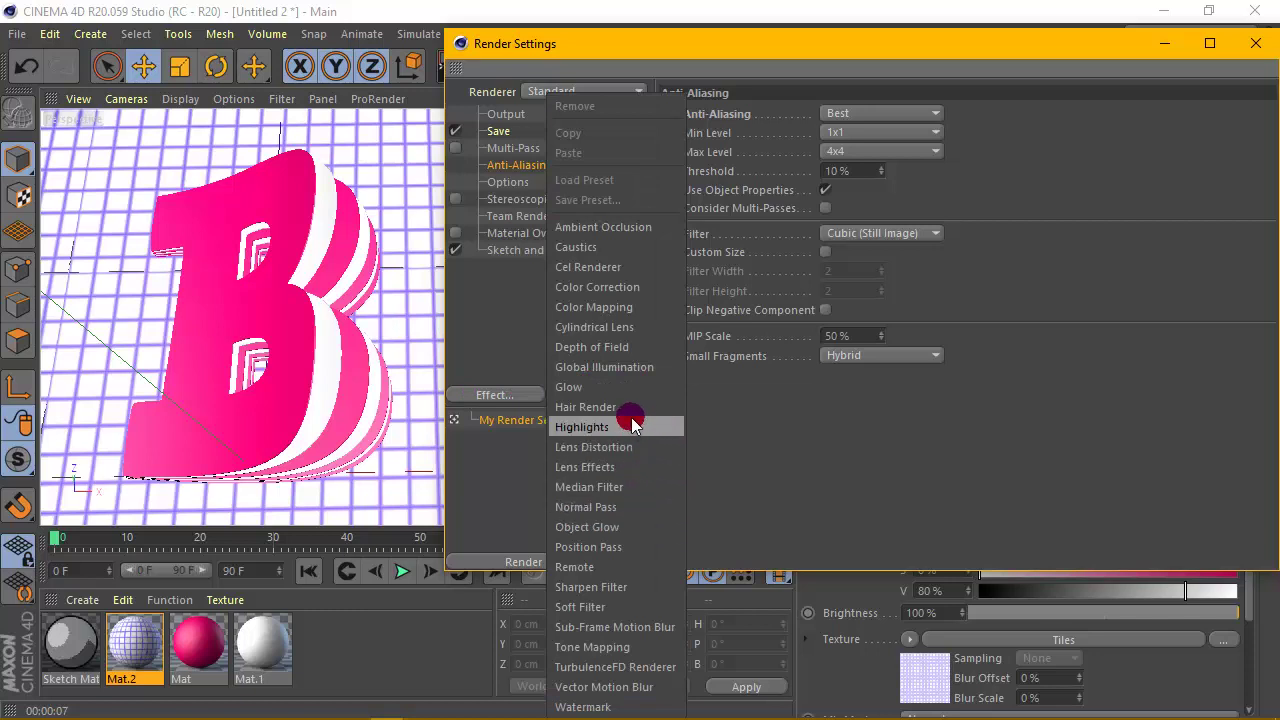
{"action": "left_click", "coordinate": [628, 367]}
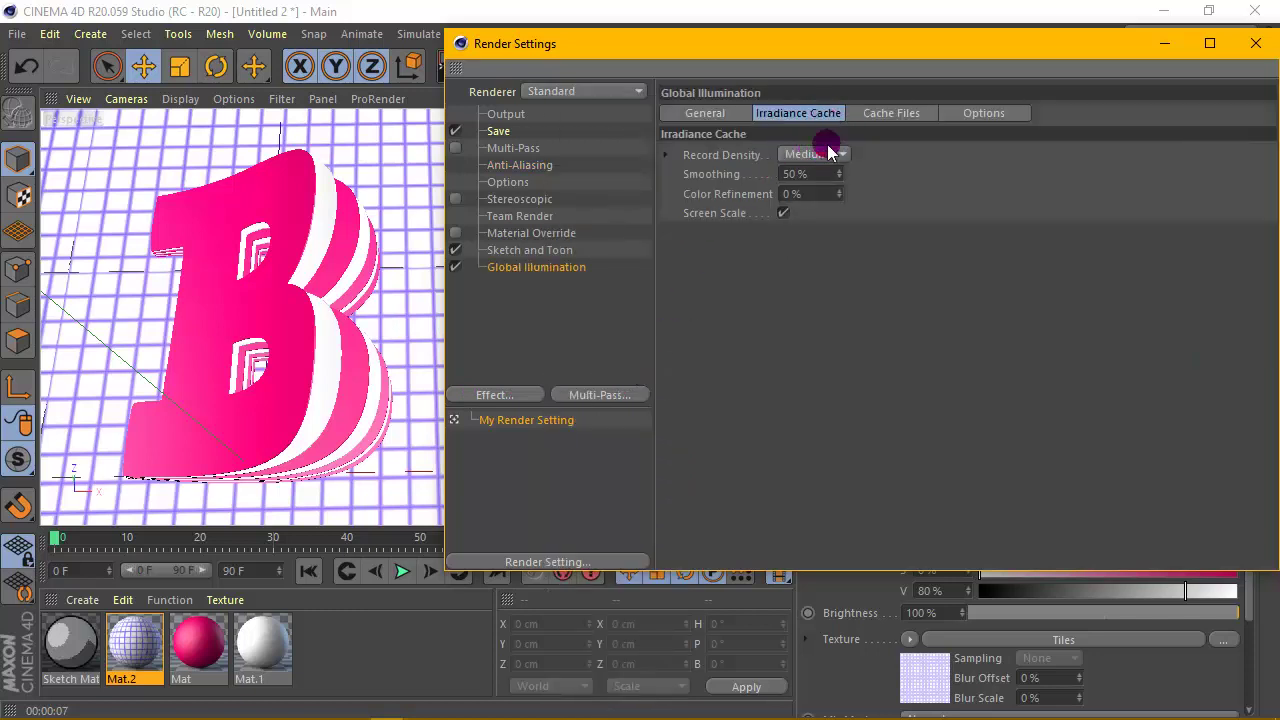
{"action": "left_click", "coordinate": [827, 152]}
{"action": "left_click", "coordinate": [812, 212]}
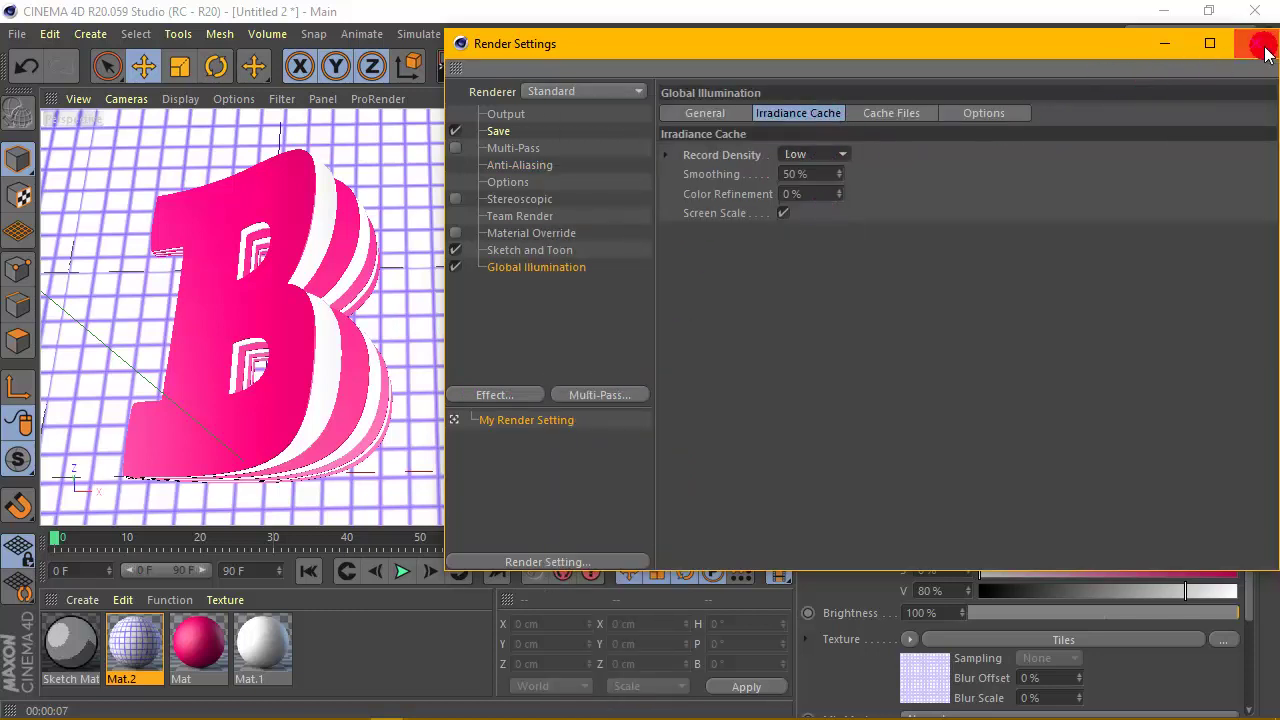
Review the output and anti-aliasing settings and set the saved image format to PNG.
{"action": "left_click", "coordinate": [503, 117]}
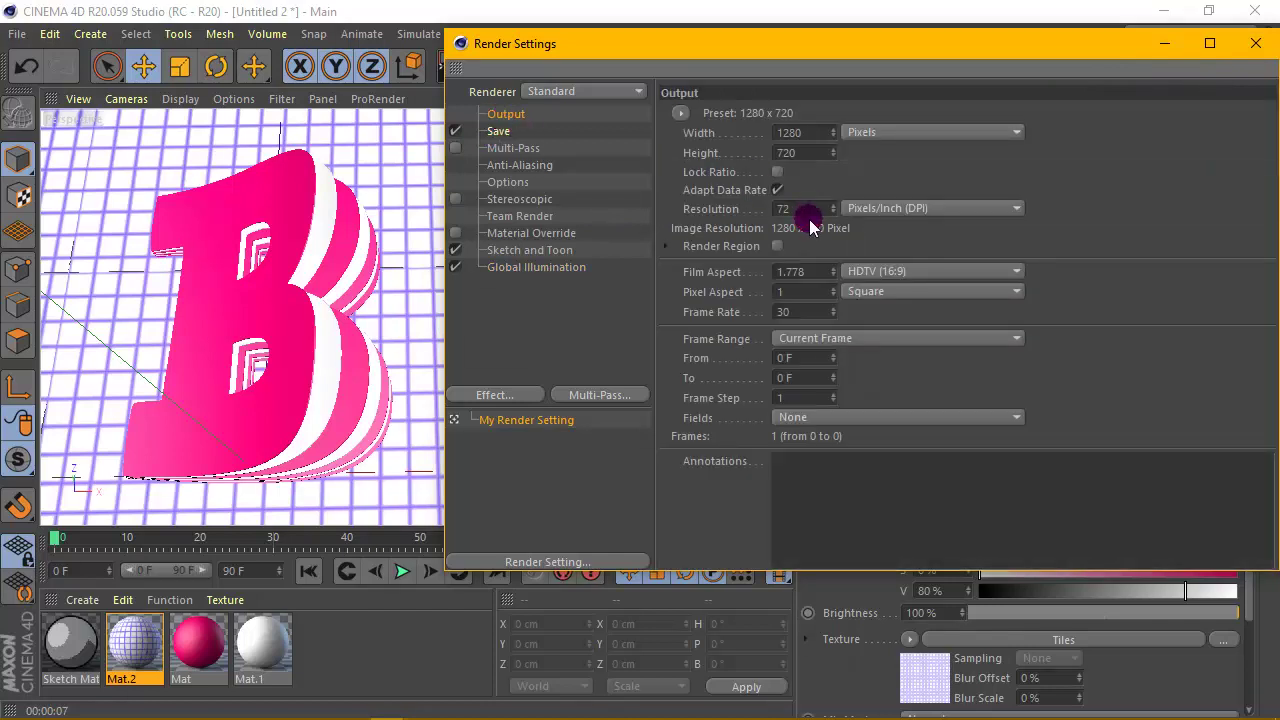
{"action": "left_click", "coordinate": [520, 147]}
{"action": "left_click", "coordinate": [536, 166]}
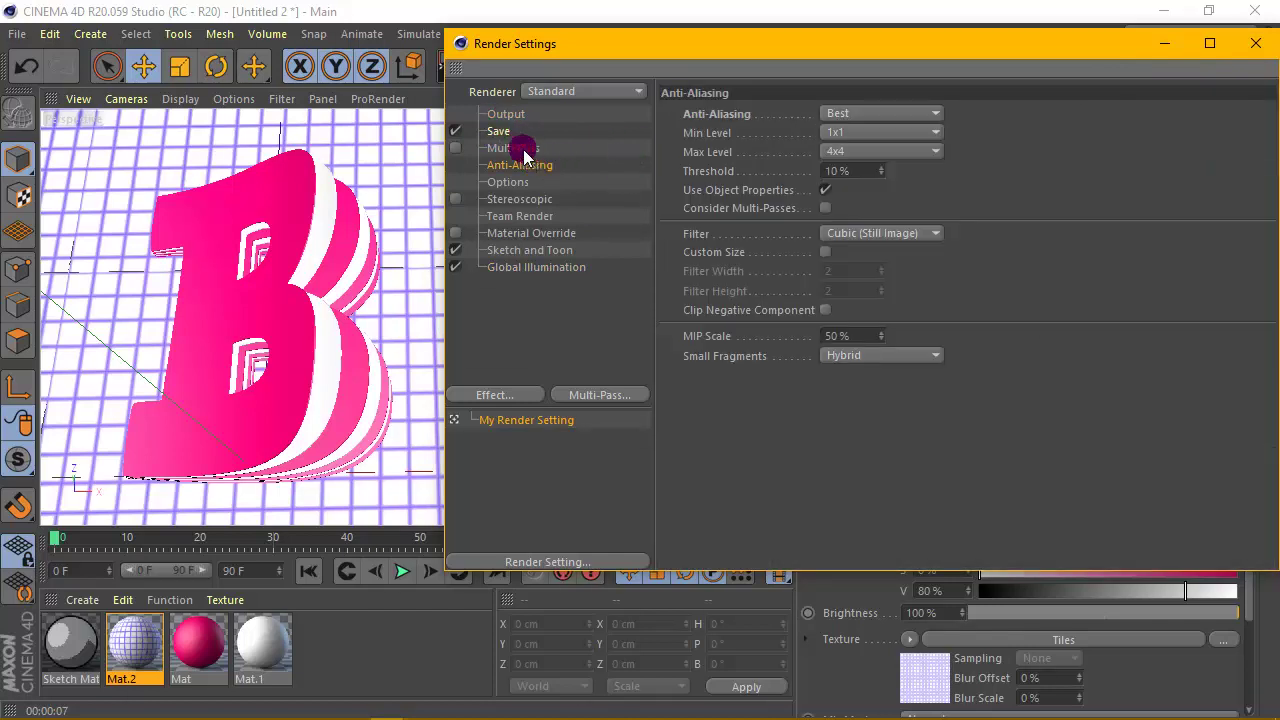
{"action": "left_click", "coordinate": [522, 148]}
{"action": "left_click", "coordinate": [505, 133]}
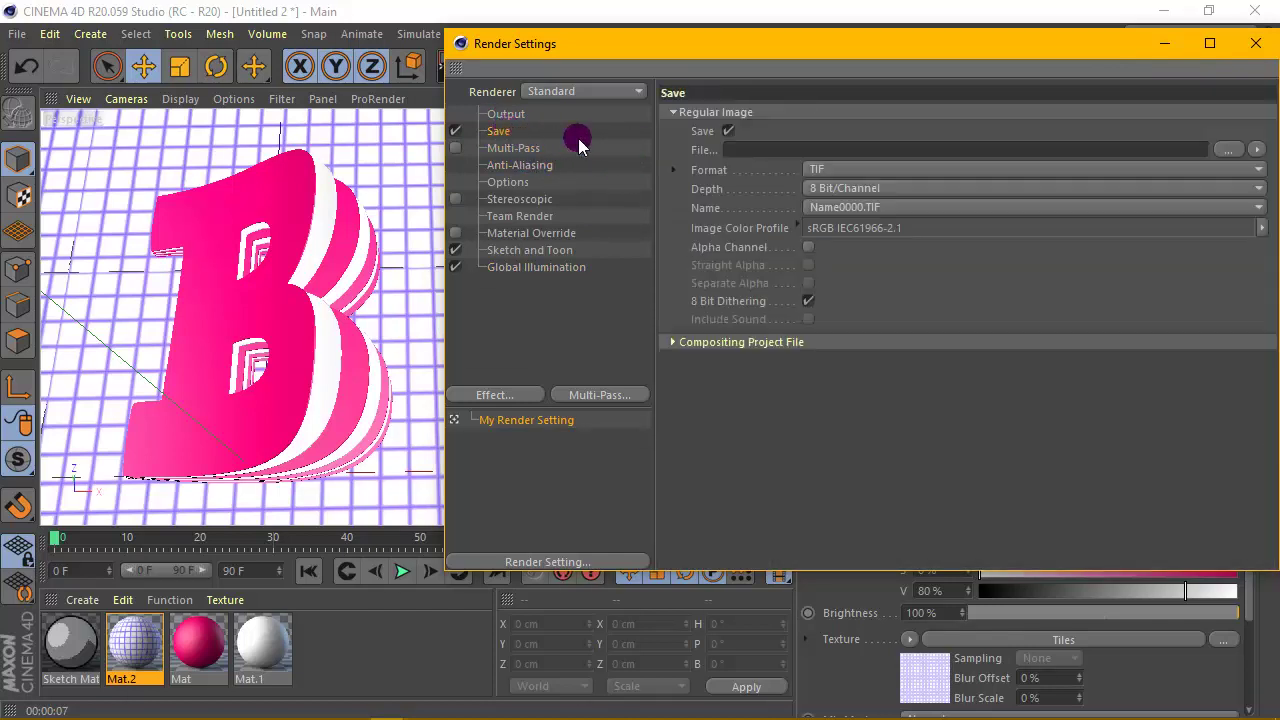
{"action": "left_click", "coordinate": [843, 170]}
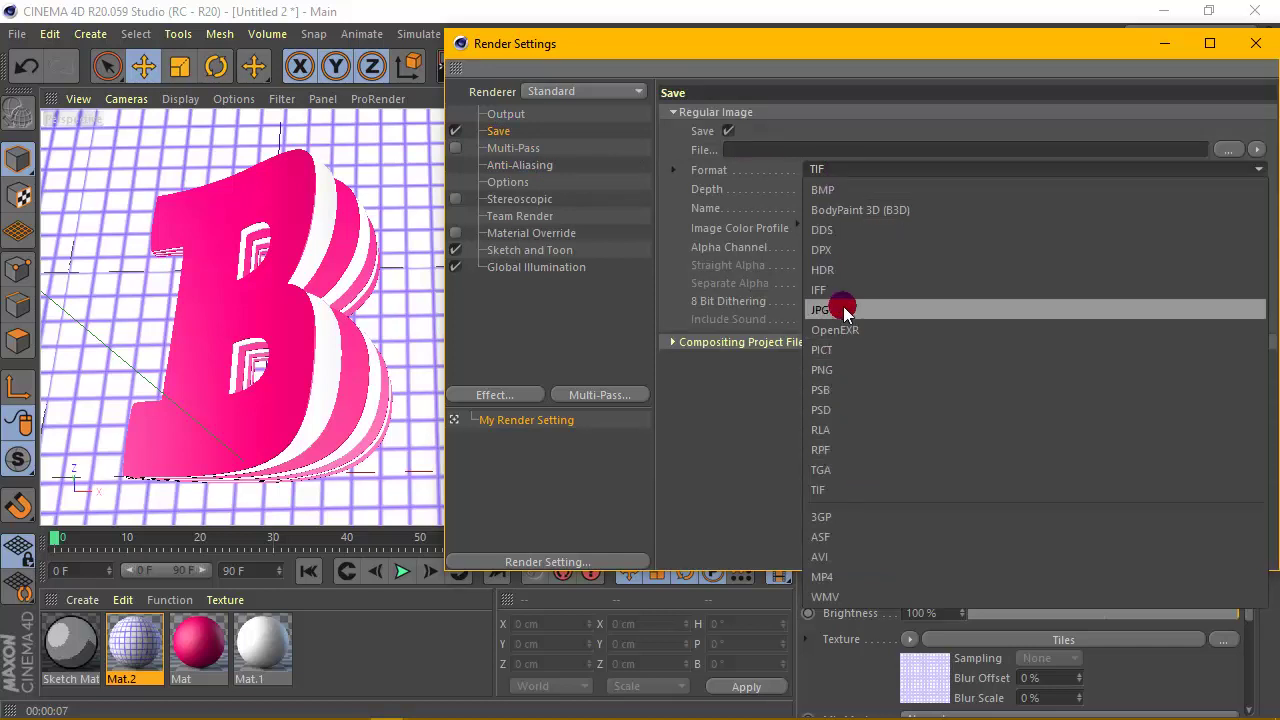
{"action": "left_click", "coordinate": [826, 369]}
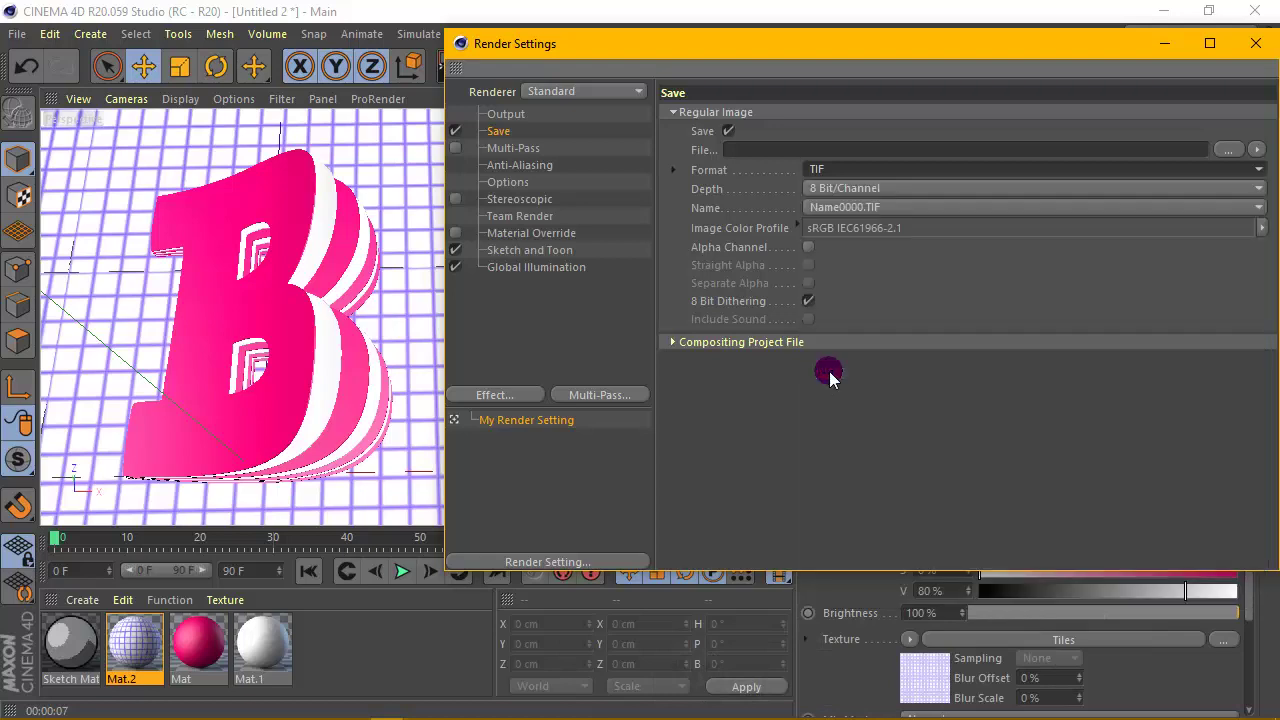
{"action": "left_click", "coordinate": [1255, 43]}
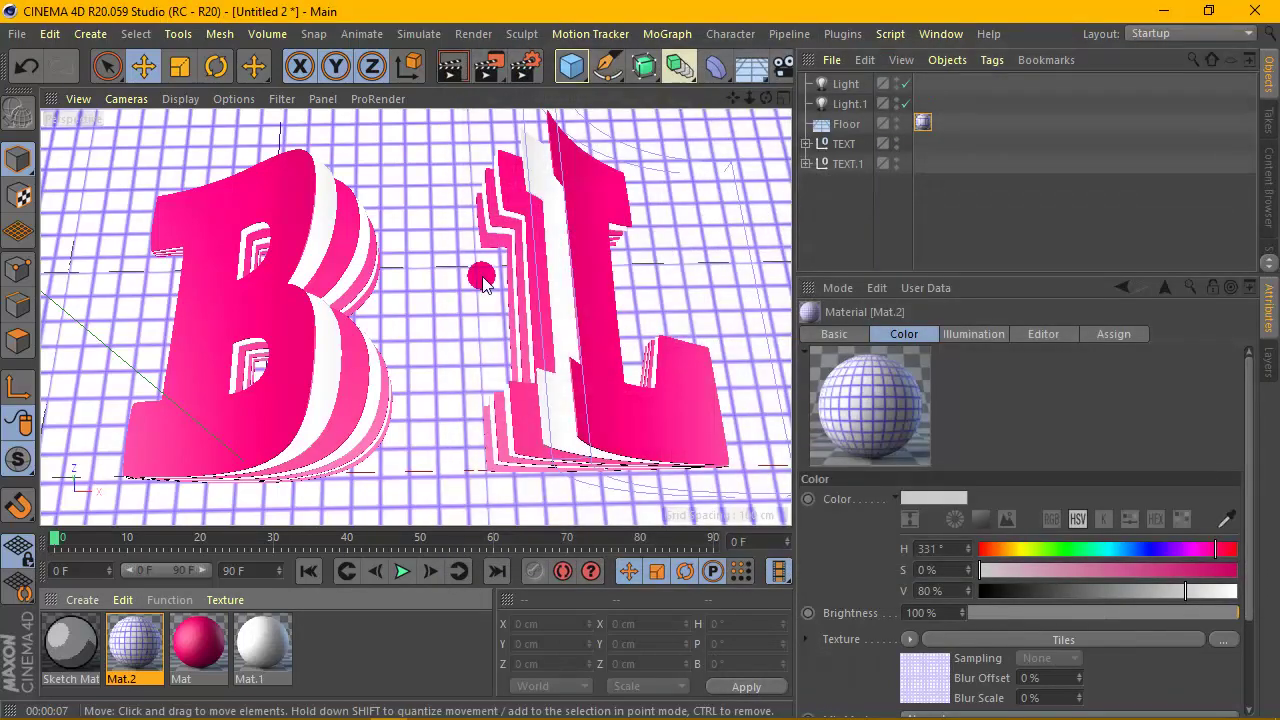
Render the view and save renders as PNG into a Desktop folder named 3D.
{"action": "left_click", "coordinate": [453, 67]}
{"action": "left_click", "coordinate": [637, 260]}
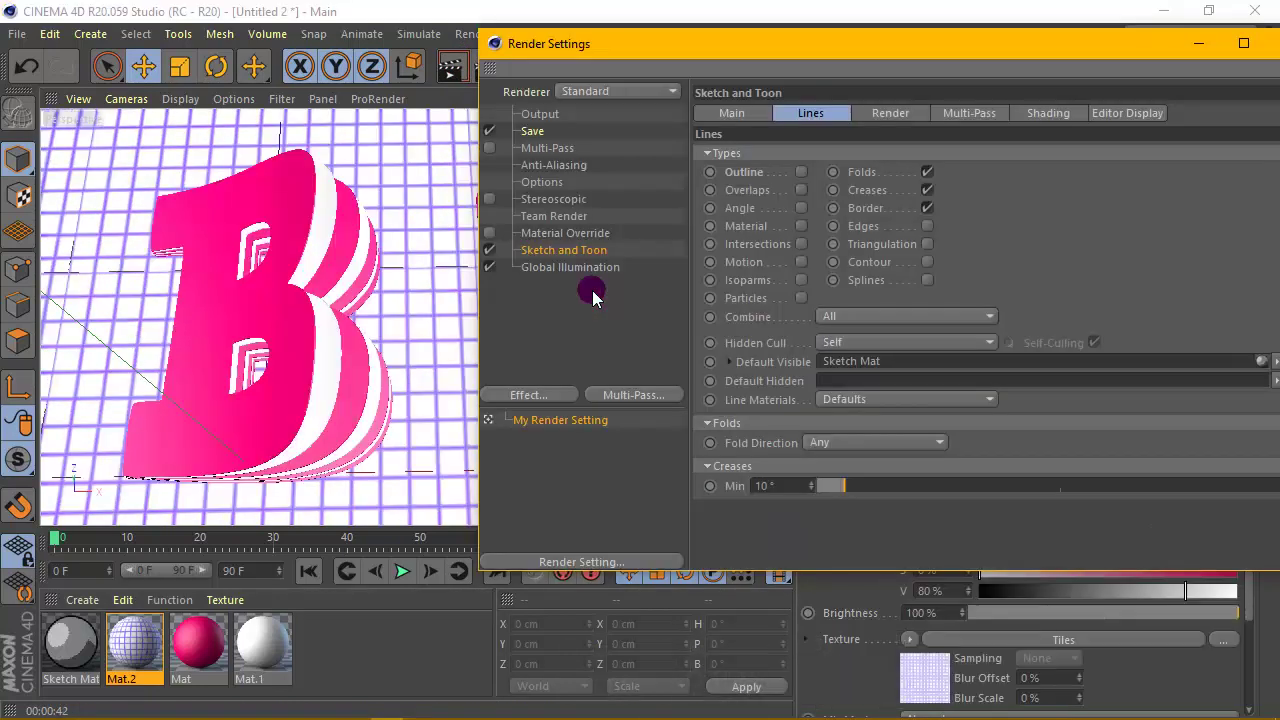
{"action": "left_click", "coordinate": [536, 148]}
{"action": "left_click_drag", "start_coordinate": [822, 47], "coordinate": [588, 49]}
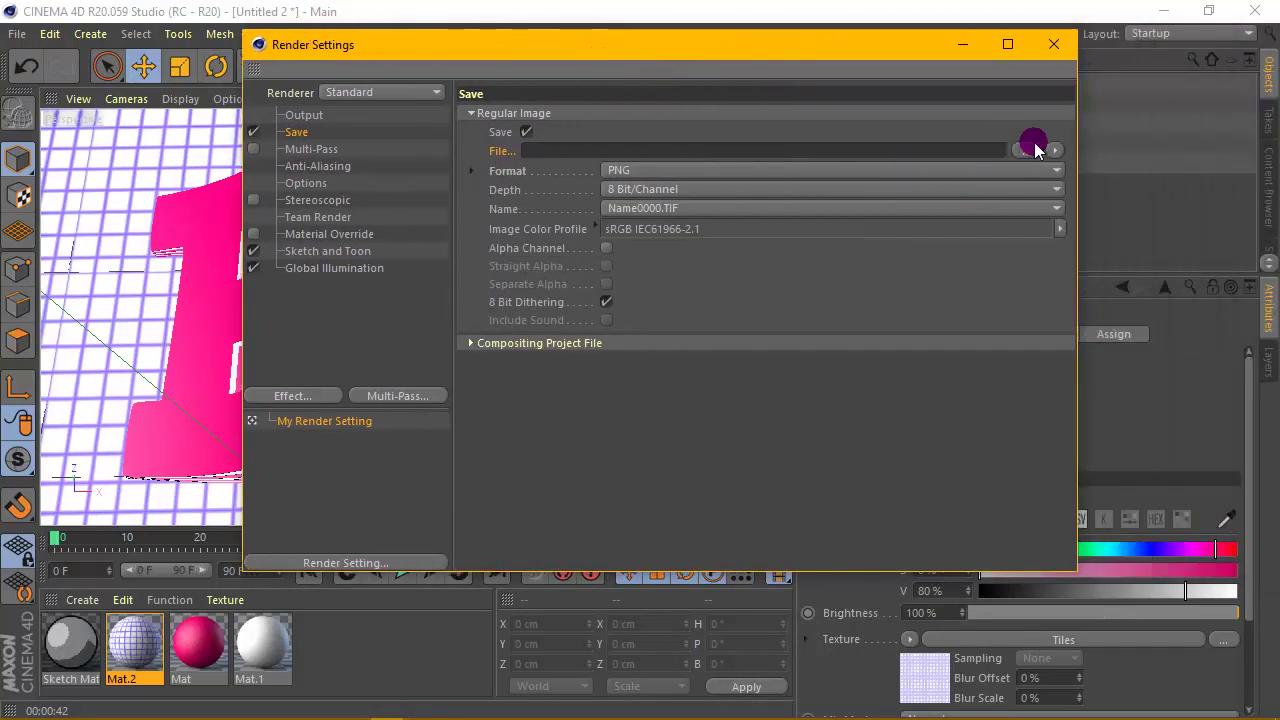
{"action": "left_click", "coordinate": [1063, 60]}
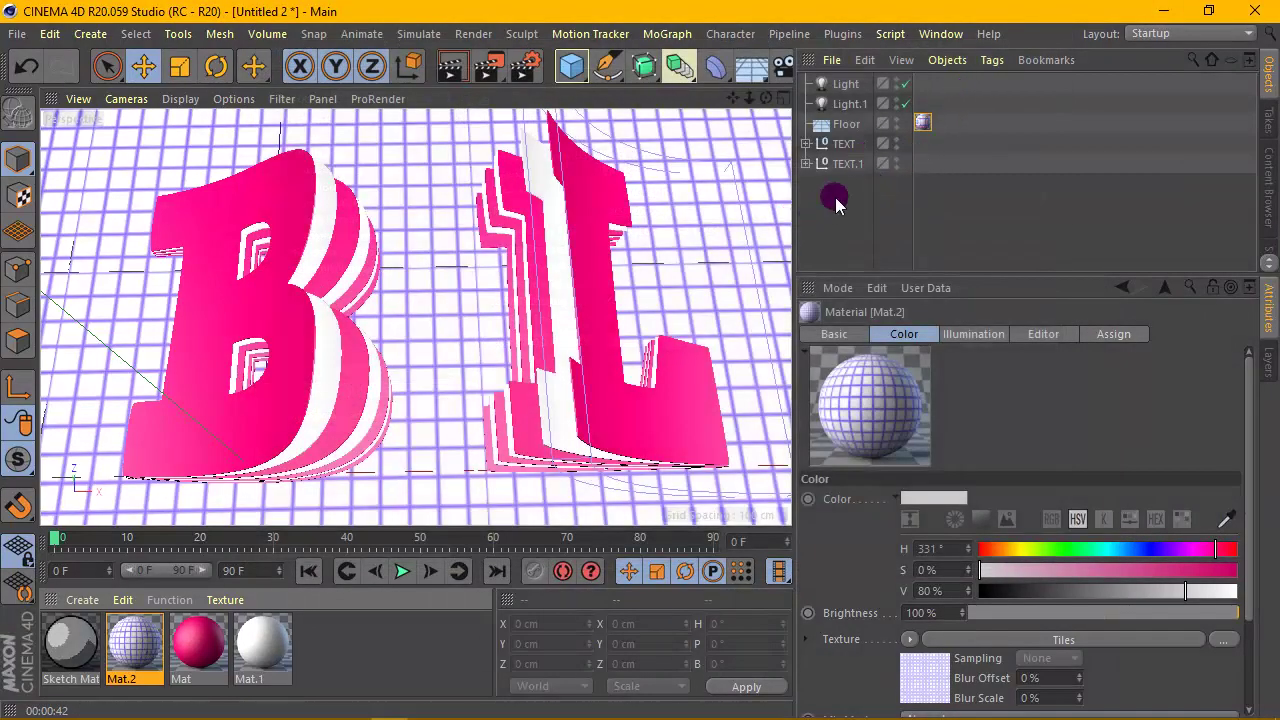
Move the L group TEXT.1 left toward the B, to X 140.991 cm.
{"action": "left_click", "coordinate": [842, 145]}
{"action": "left_click", "coordinate": [850, 165]}
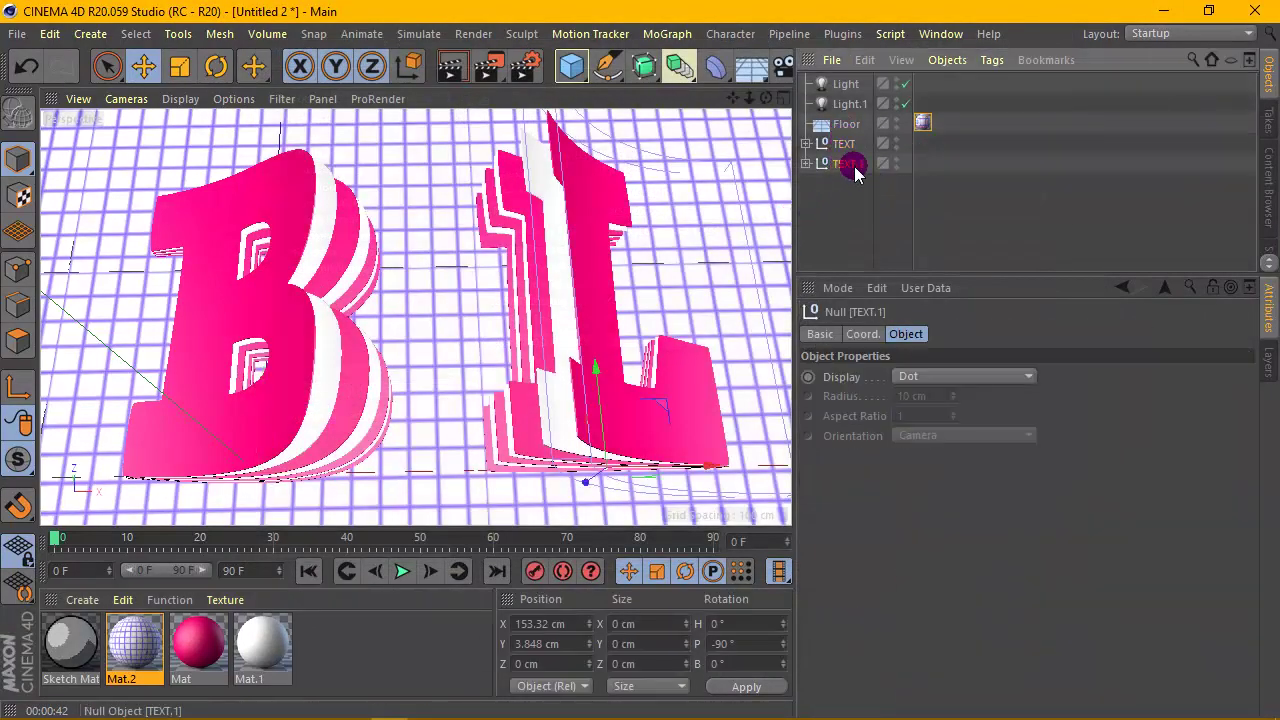
{"action": "mouse_move", "coordinate": [700, 428]}
{"action": "left_mouse_down"}
{"action": "mouse_move", "coordinate": [702, 470]}
{"action": "mouse_move", "coordinate": [674, 458]}
{"action": "left_mouse_up"}
{"action": "mouse_move", "coordinate": [736, 97]}
{"action": "left_mouse_down"}
{"action": "mouse_move", "coordinate": [775, 110]}
{"action": "mouse_move", "coordinate": [741, 102]}
{"action": "left_mouse_up"}
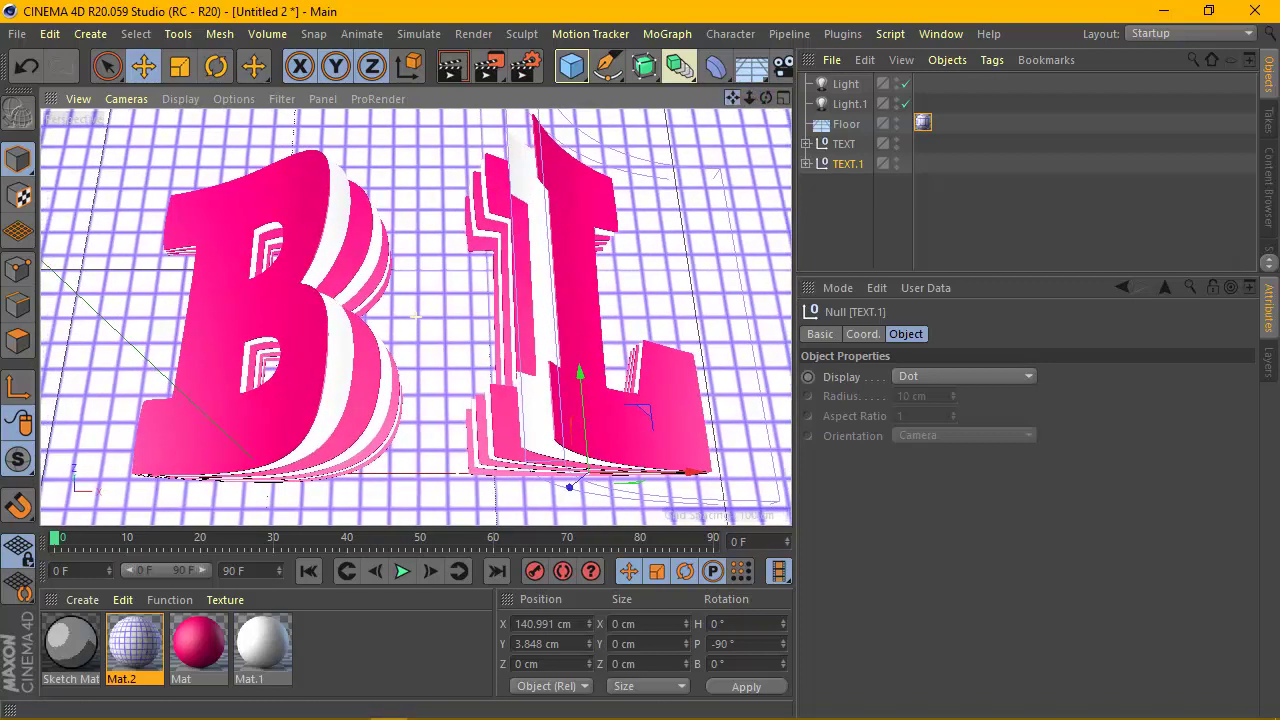
Render a preview of the letters, then clear the selection and reframe the view.
{"action": "key", "text": "ctrl+r"}
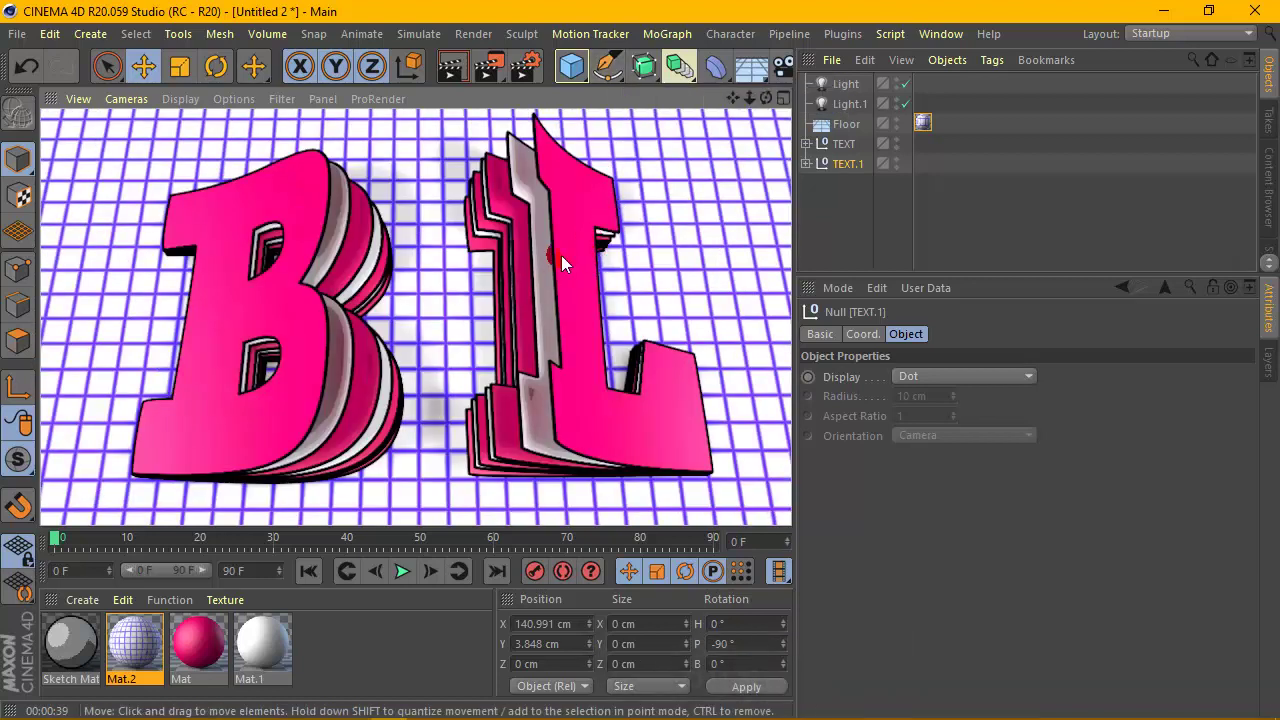
{"action": "left_click", "coordinate": [798, 172]}
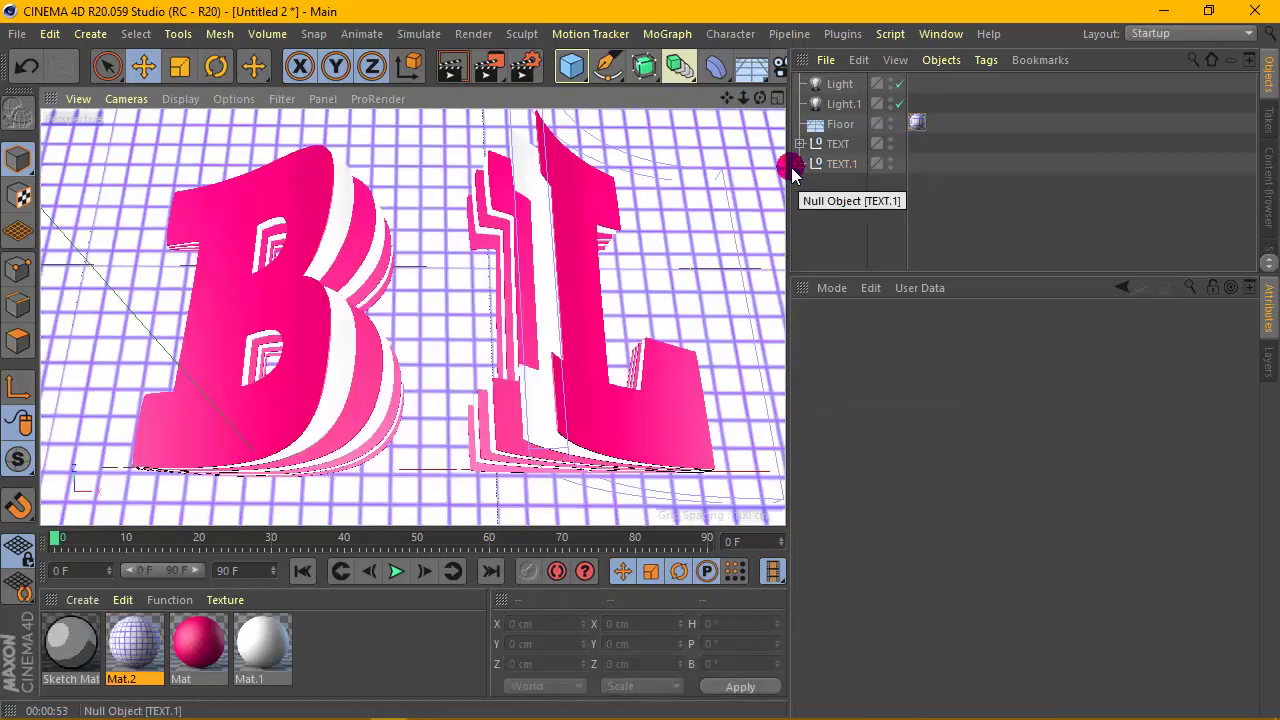
{"action": "left_click_drag", "start_coordinate": [726, 97], "coordinate": [700, 120]}
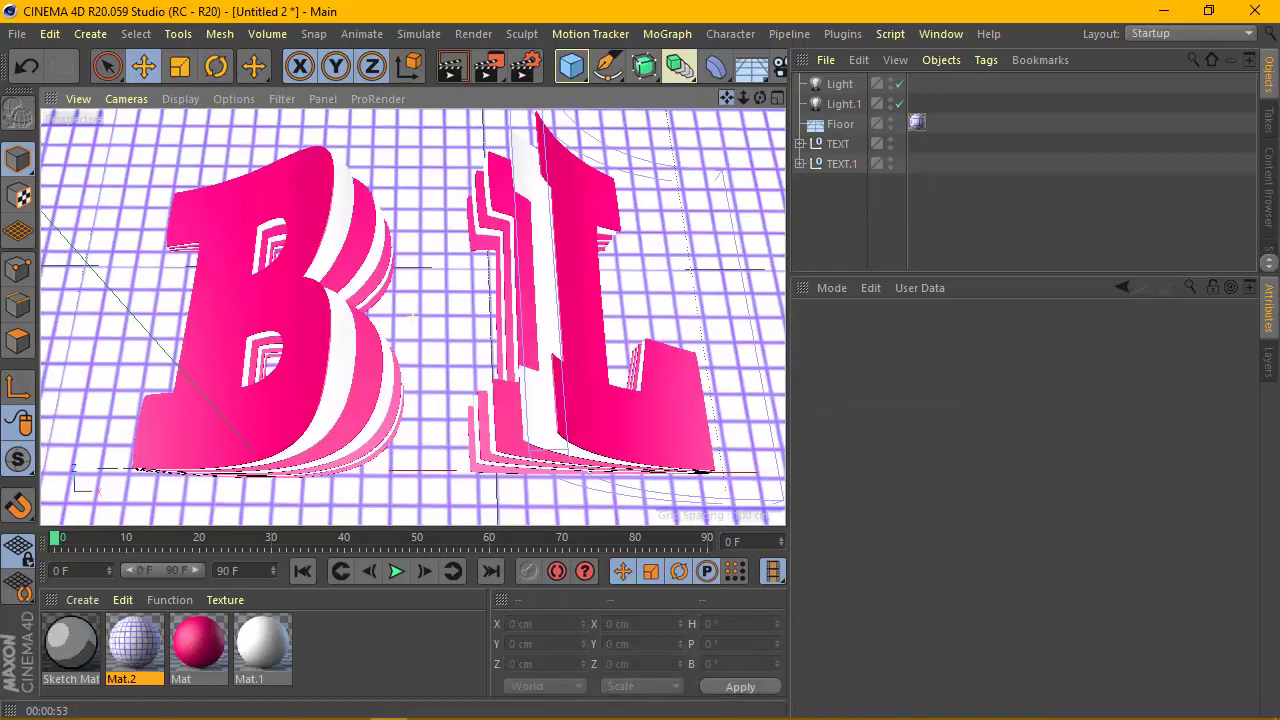